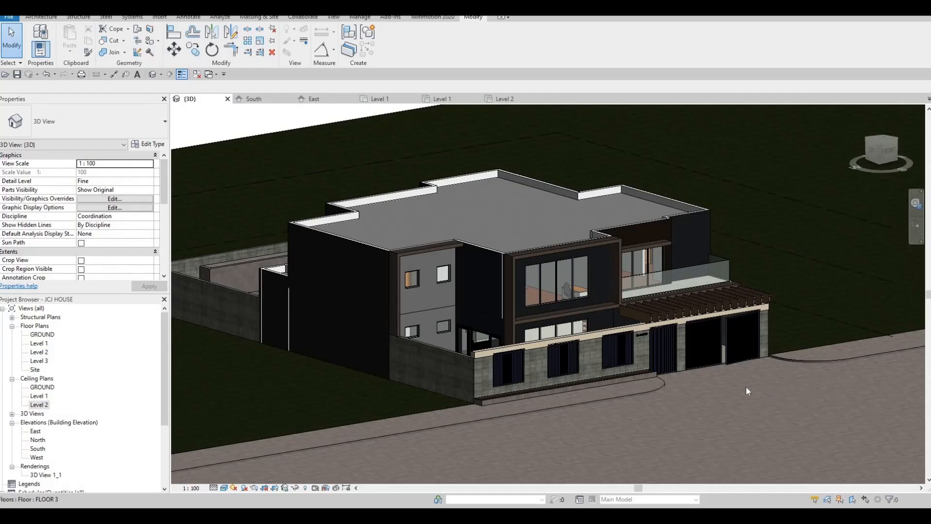
- Set the 3D view's visual style to Hidden Line, with the detail level at Fine
middle_drag(693, 286, 635, 253)
scroll(679, 287, up, 6)
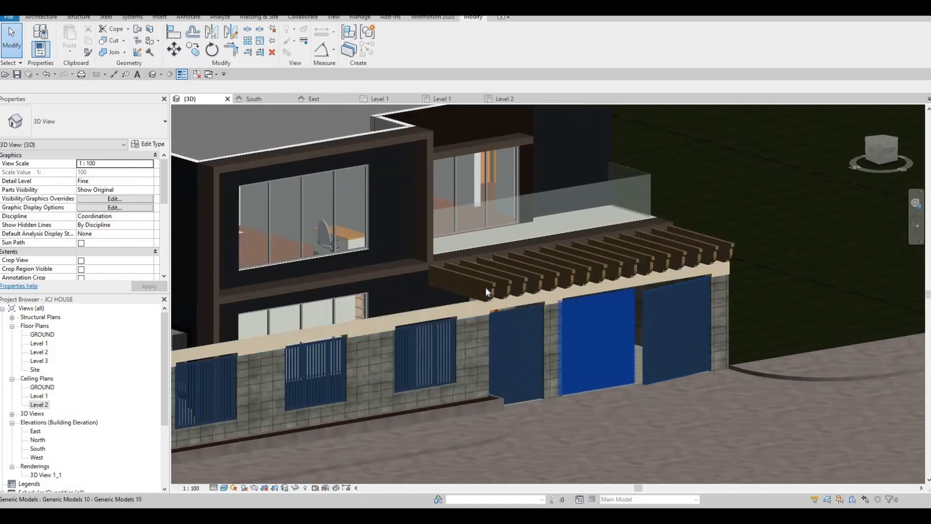
scroll(591, 328, down, 5)
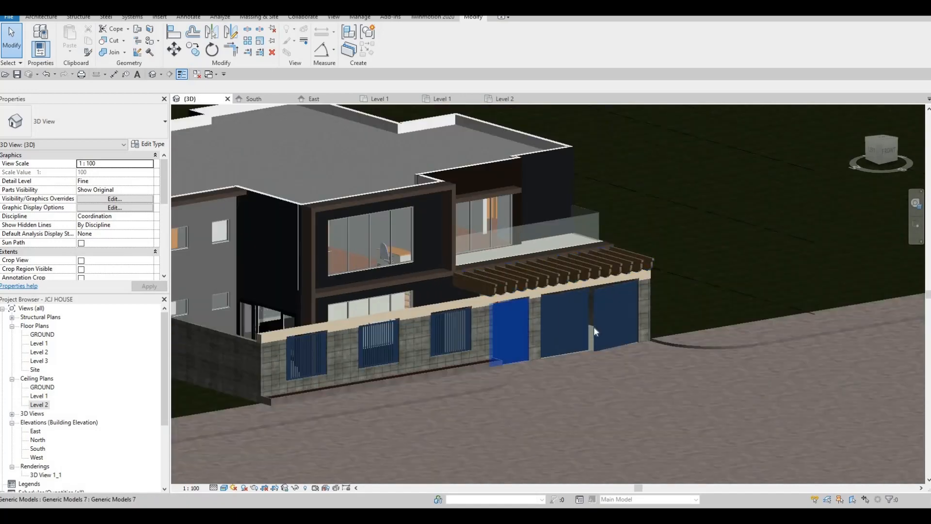
click(224, 488)
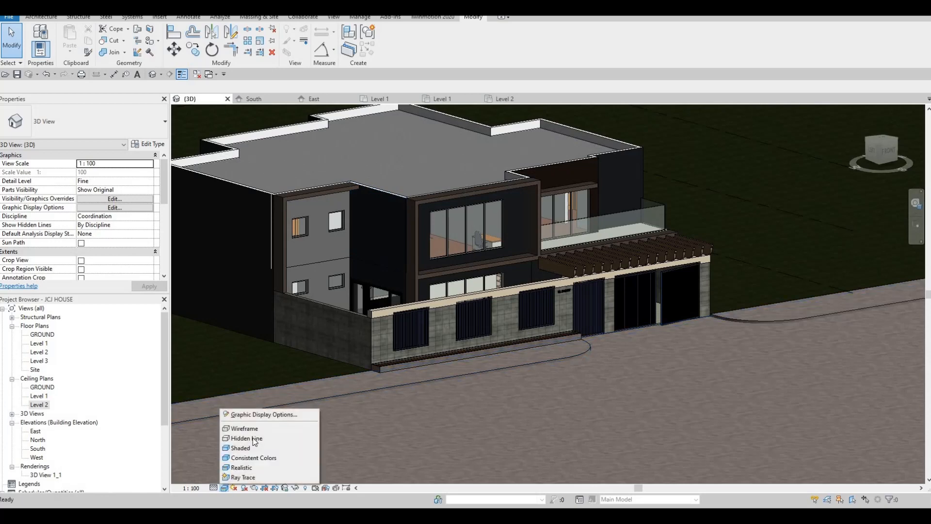
click(252, 438)
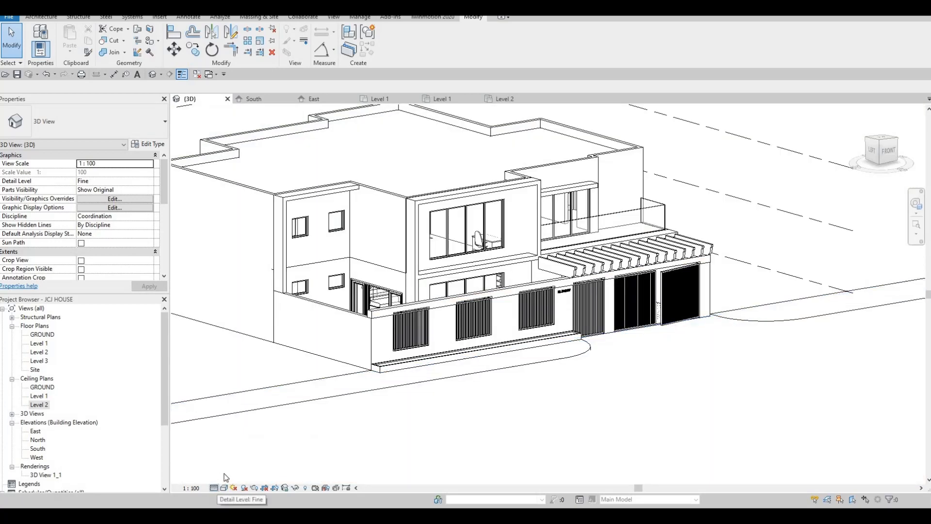
click(214, 487)
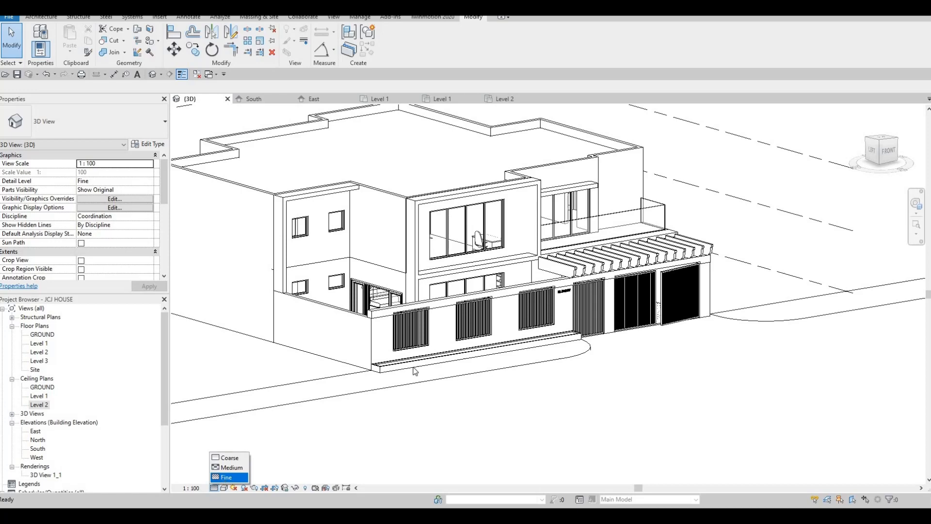
middle_drag(413, 367, 413, 402)
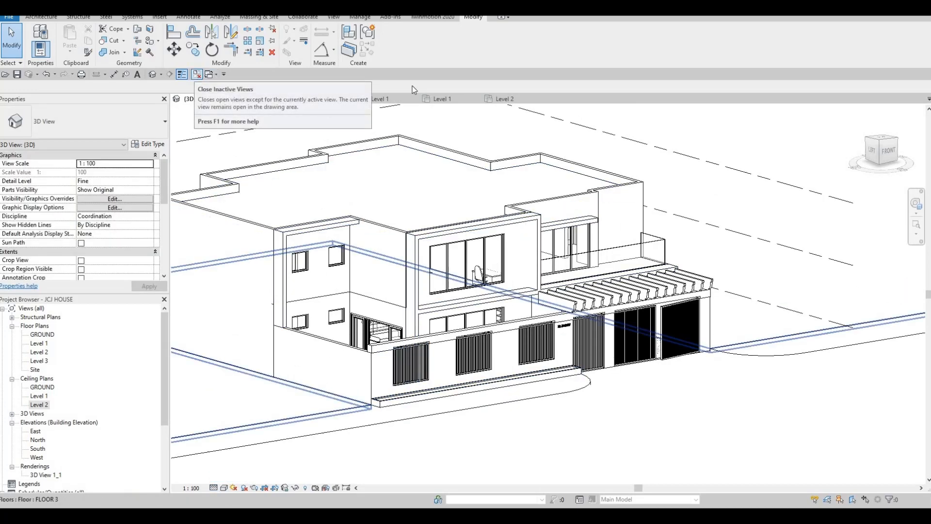
- Close all inactive views and save the project
click(196, 74)
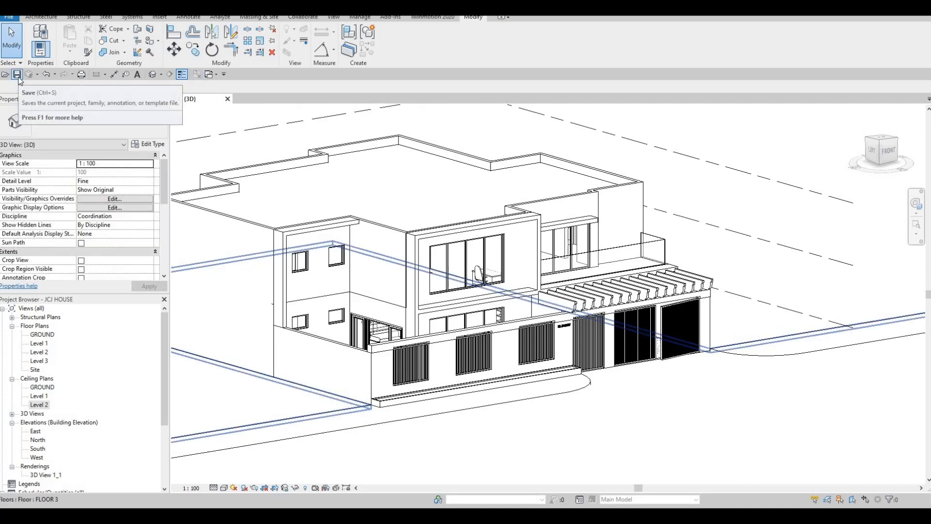
click(17, 78)
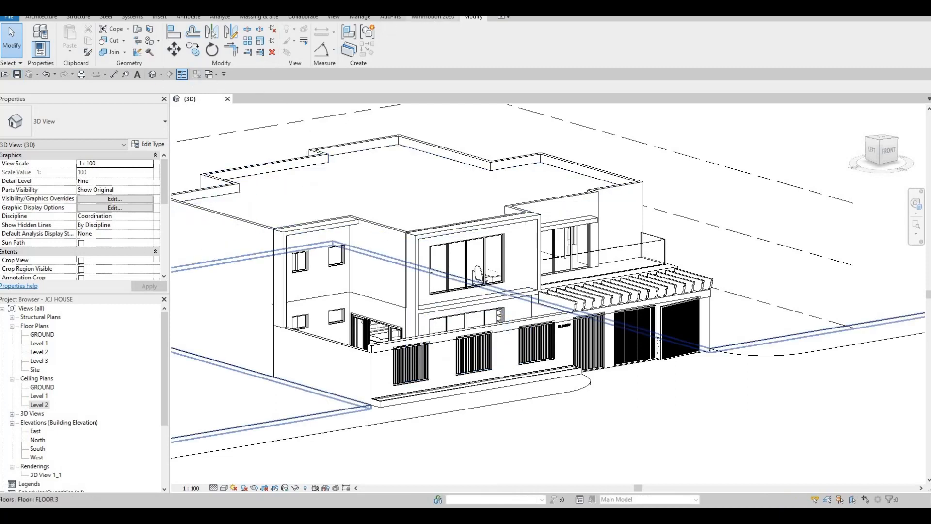
- Switch to Twinmotion by sending the 3D house model through the Twinmotion direct link
click(434, 17)
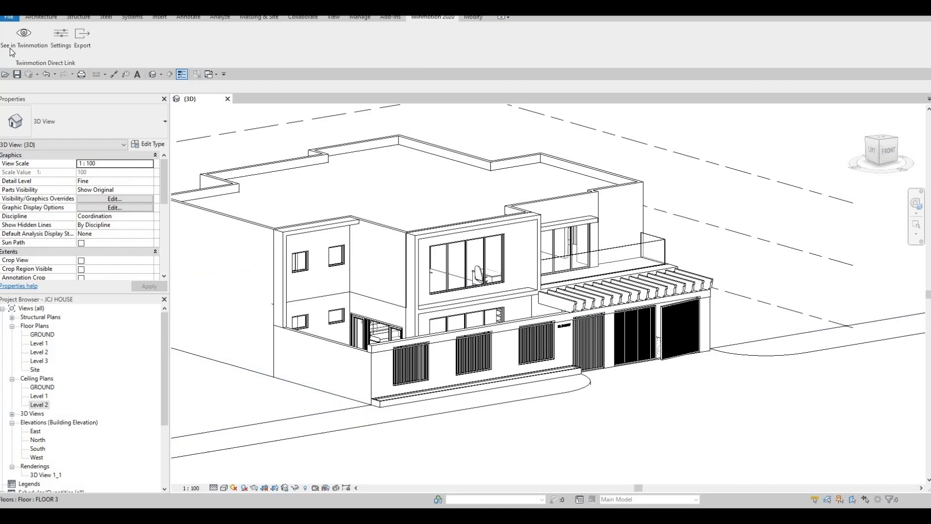
click(11, 50)
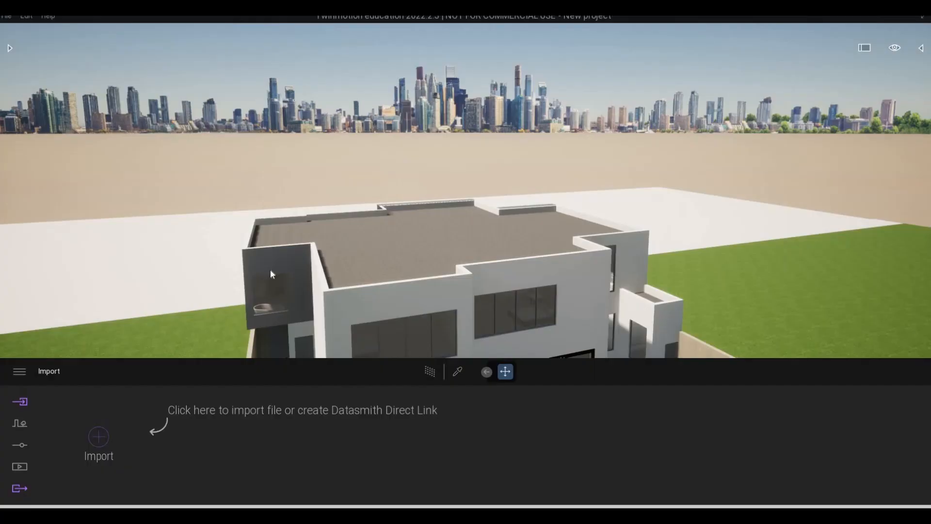
- Fly around the linked house to examine its exterior from all sides, ending on the street-facing front
key(s)
key(a)
key(w)
key(w)
key(w)
key(w)
key(w)
key(w)
key(w)
key(w)
key(w)
key(w)
key(w)
key(w)
key(w)
key(w)
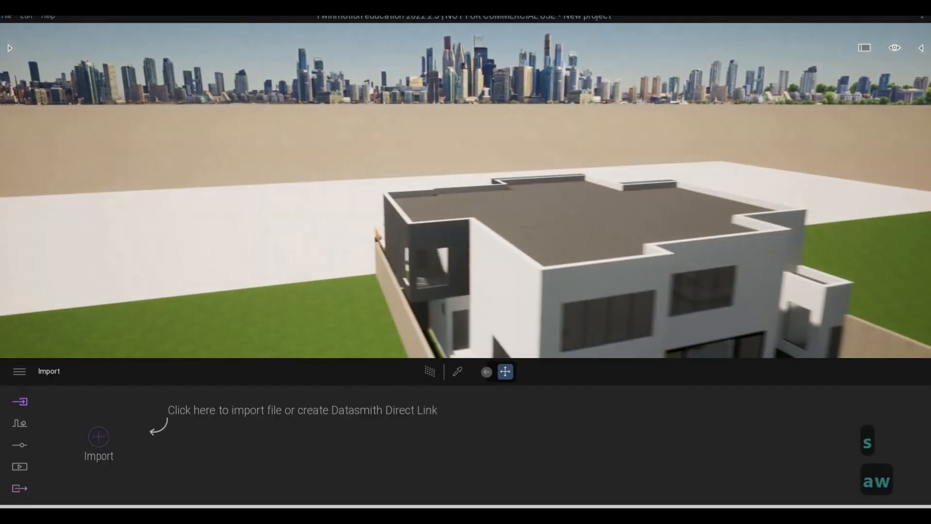
key(w)
key(w)
key(w)
key(w)
key(w)
key(w)
key(w)
key(w)
key(w)
key(w)
key(w)
key(w)
key(w)
key(w)
key(w)
key(w)
key(w)
key(w)
key(w)
key(w)
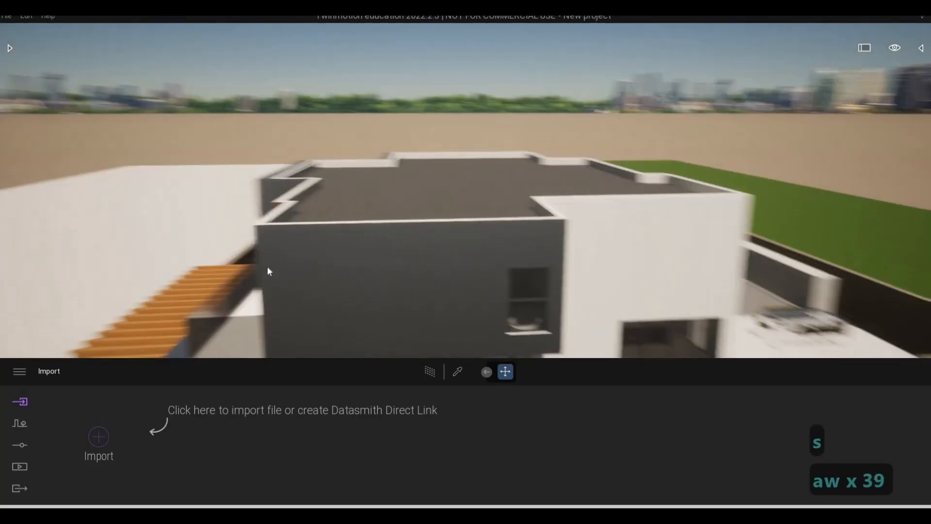
key(s)
key(s)
key(s)
key(s)
key(s)
key(s)
key(s)
key(s)
key(s)
key(s)
key(s)
key(s)
key(s)
key(s)
key(s)
key(s)
key(s)
key(s)
key(s)
key(e)
key(e)
key(e)
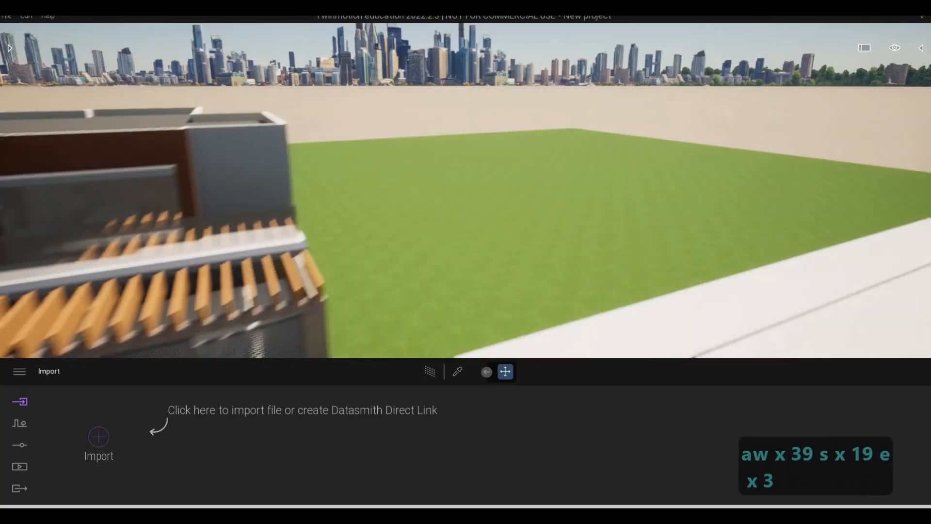
key(a)
key(e)
key(s)
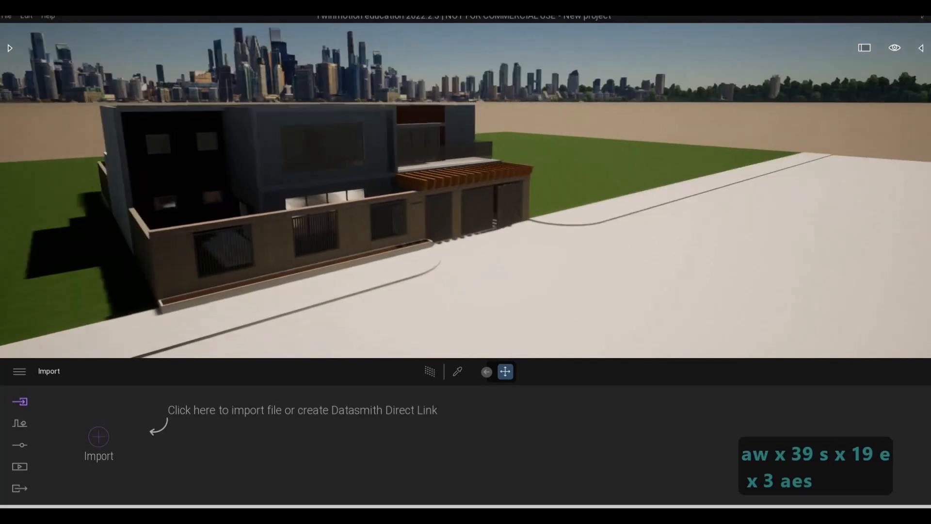
key(a)
key(e)
key(w)
key(a)
key(w)
key(d)
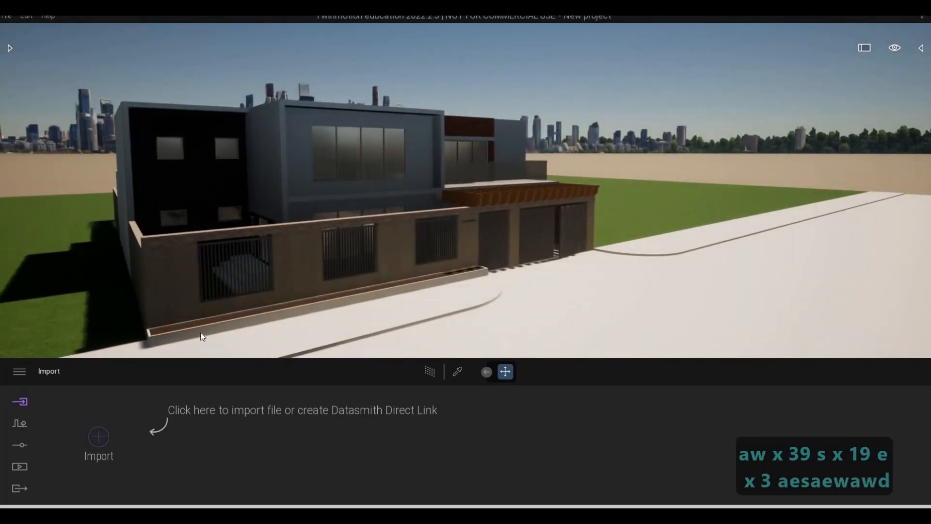
- Apply the Blue Tint color gradient in the camera's visual effects
click(25, 444)
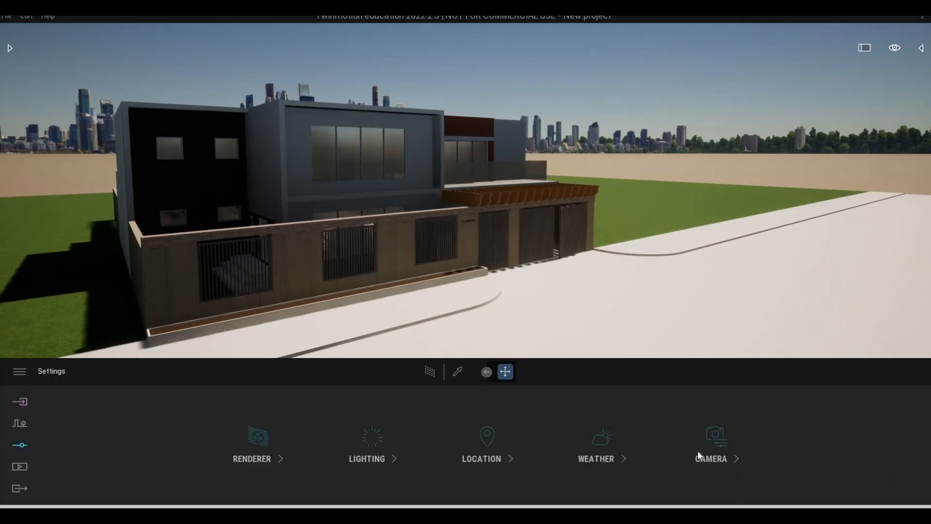
click(701, 451)
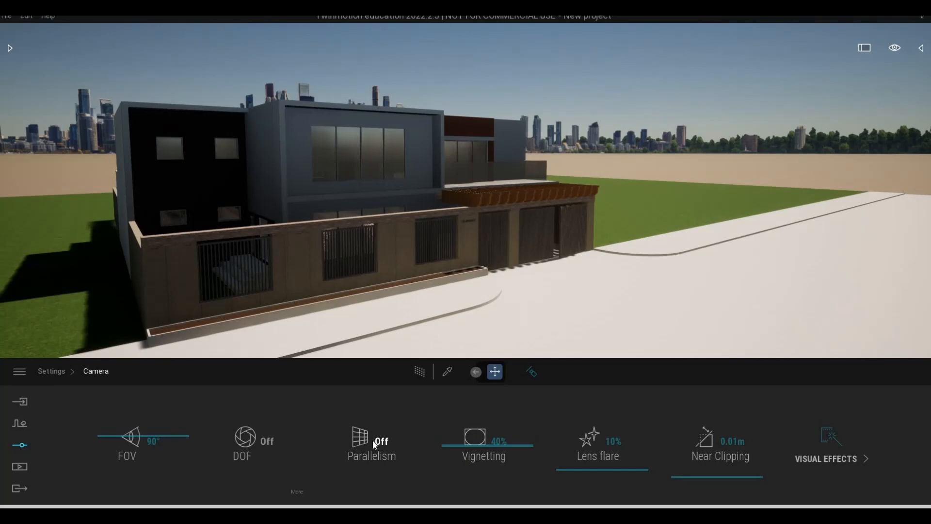
click(829, 446)
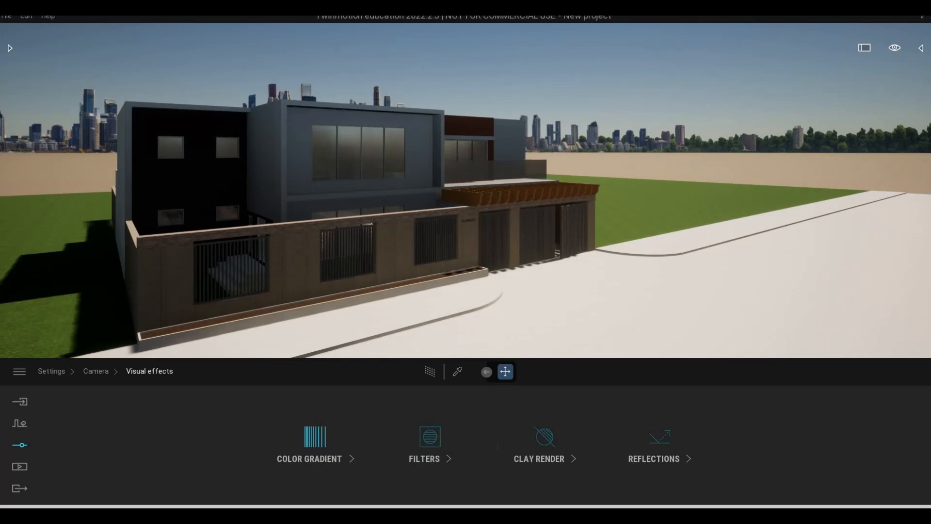
click(315, 439)
click(386, 441)
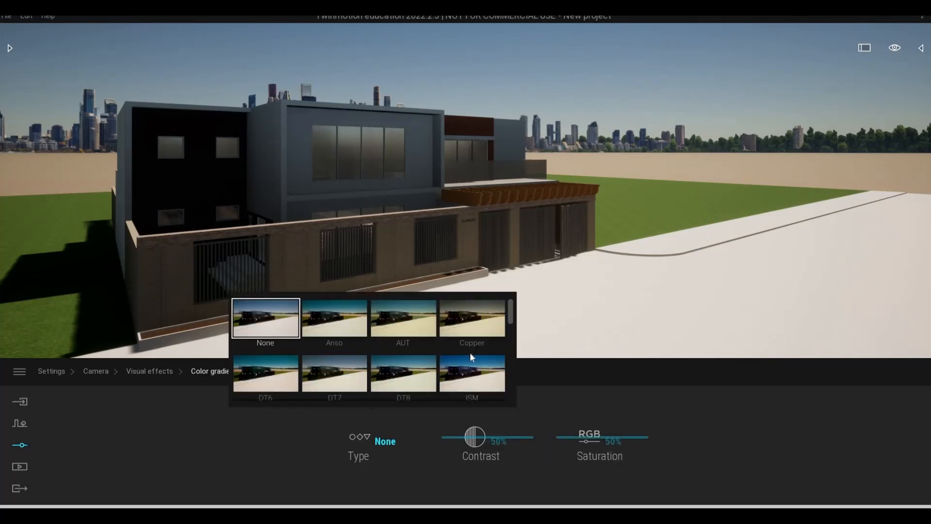
scroll(471, 357, down, 5)
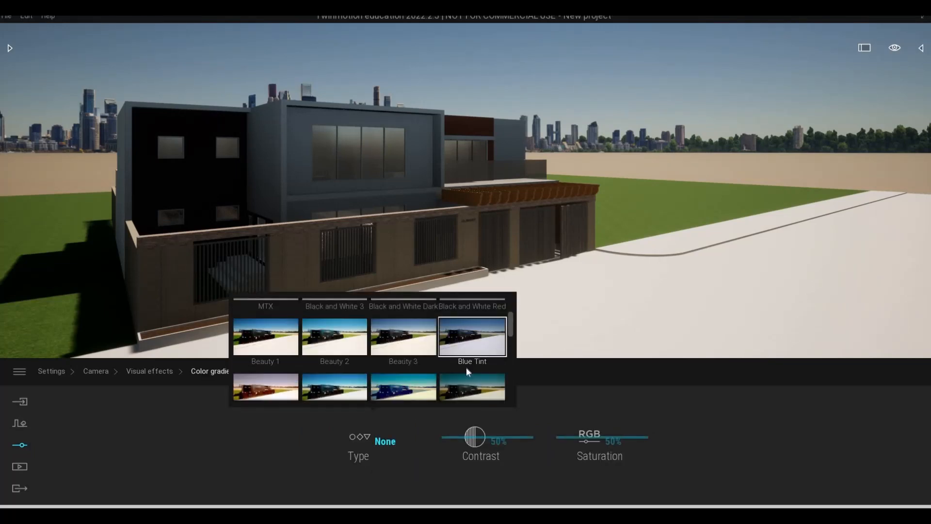
click(83, 419)
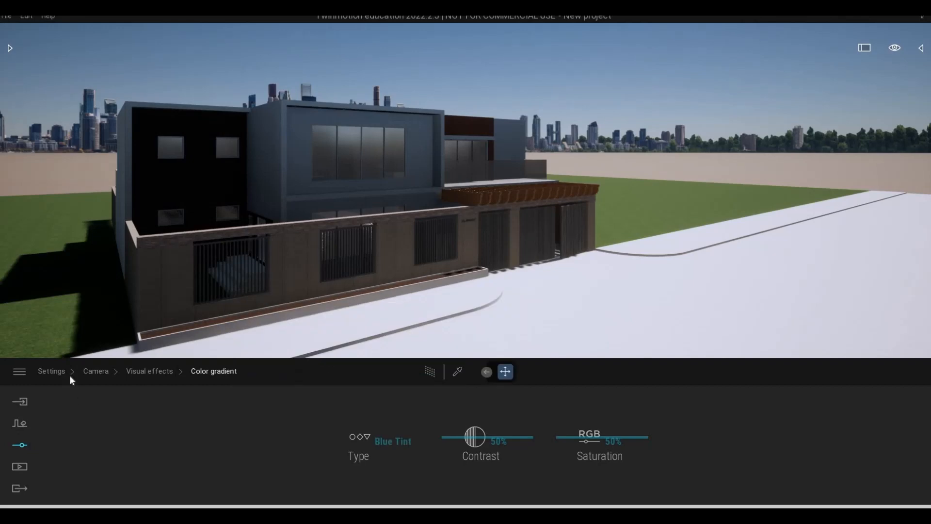
click(95, 373)
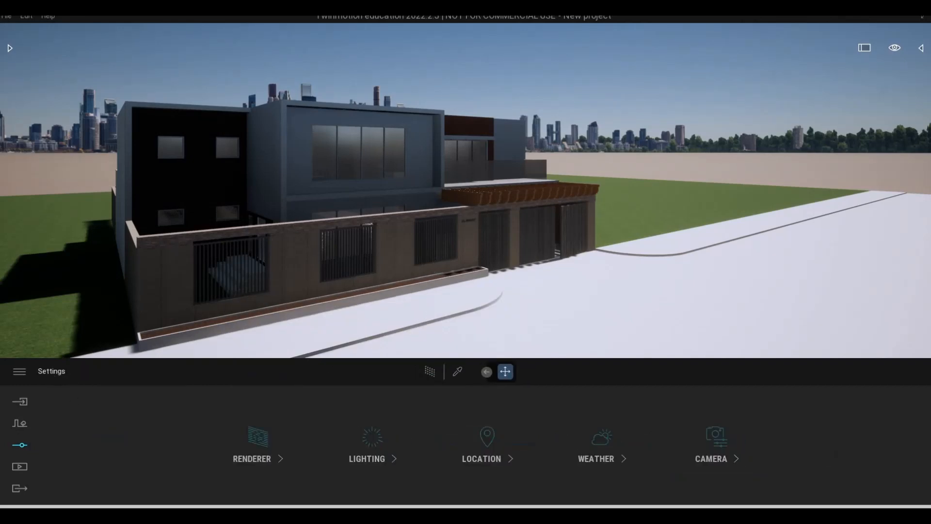
- Reframe the house from a lower front corner angle and set the location's background picture to None
key(s)
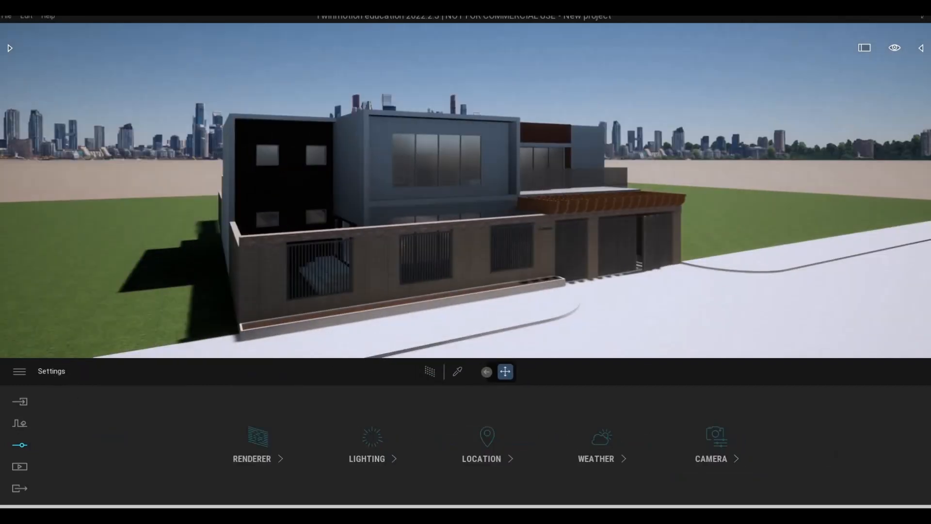
key(a)
key(e)
key(d)
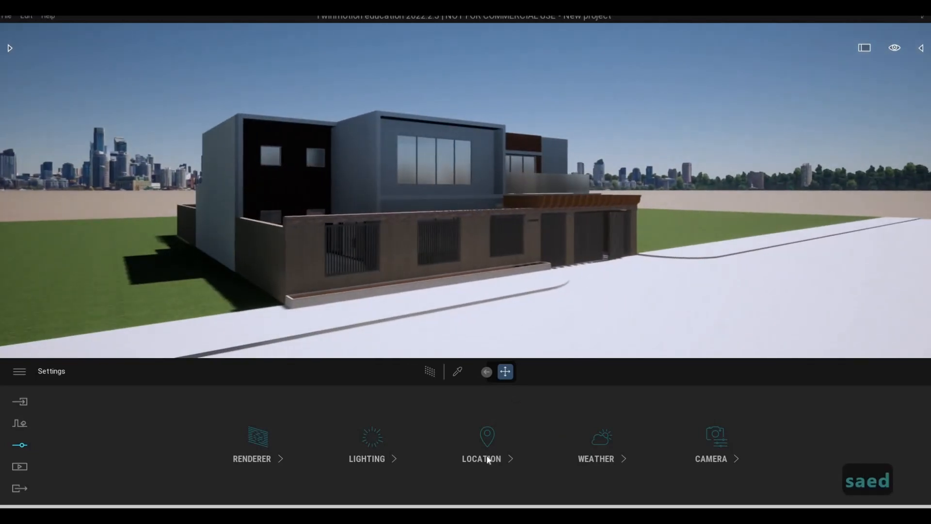
click(542, 456)
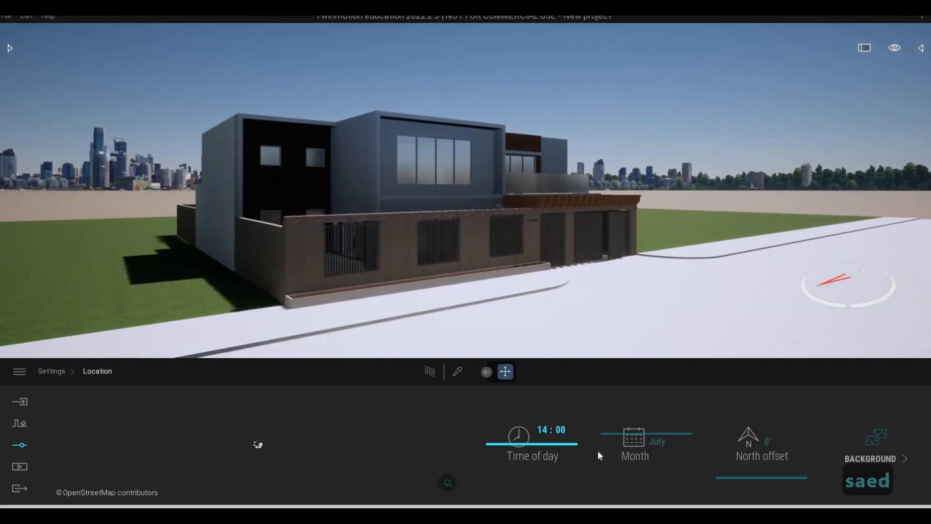
click(880, 446)
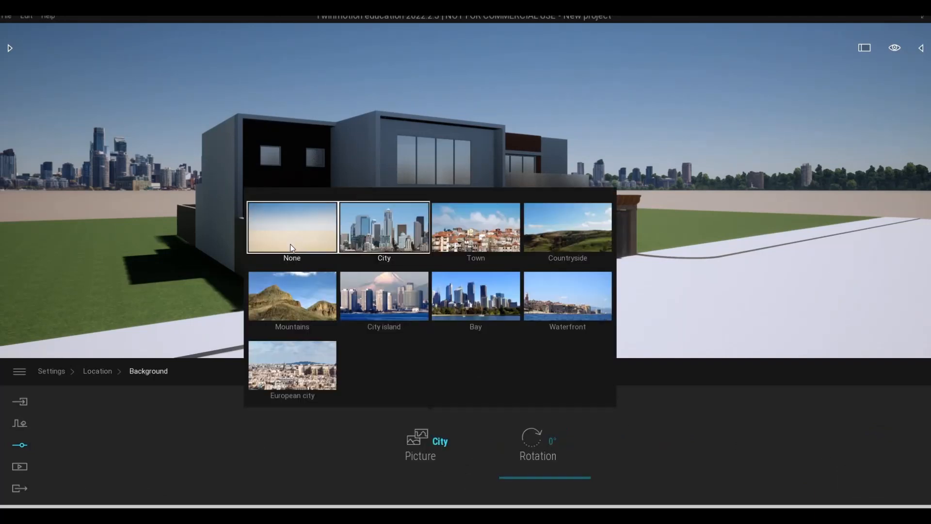
click(293, 233)
click(130, 335)
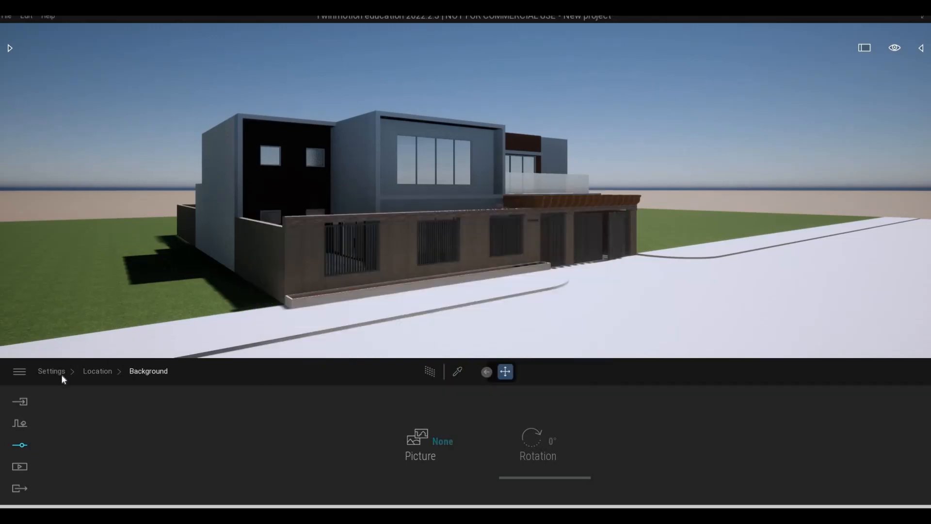
click(90, 373)
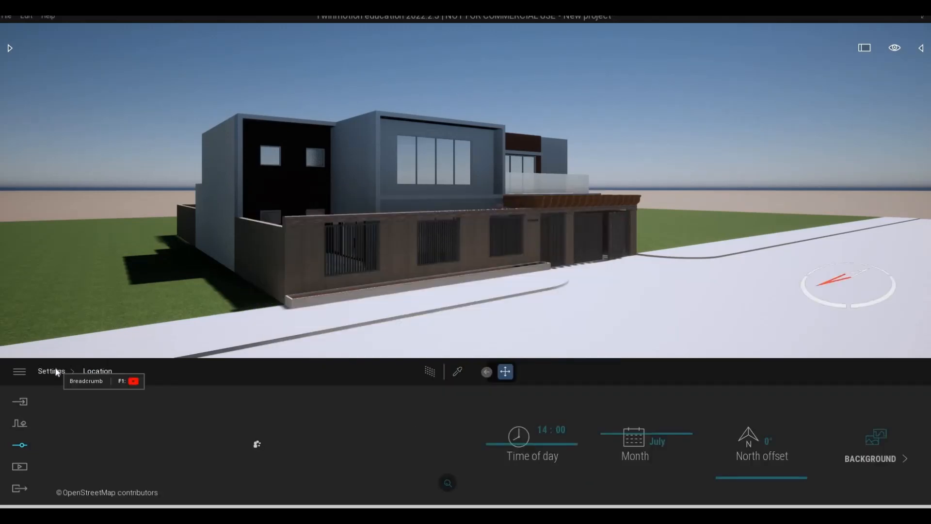
- Set the lighting environment to Sky Light HDRI
click(55, 370)
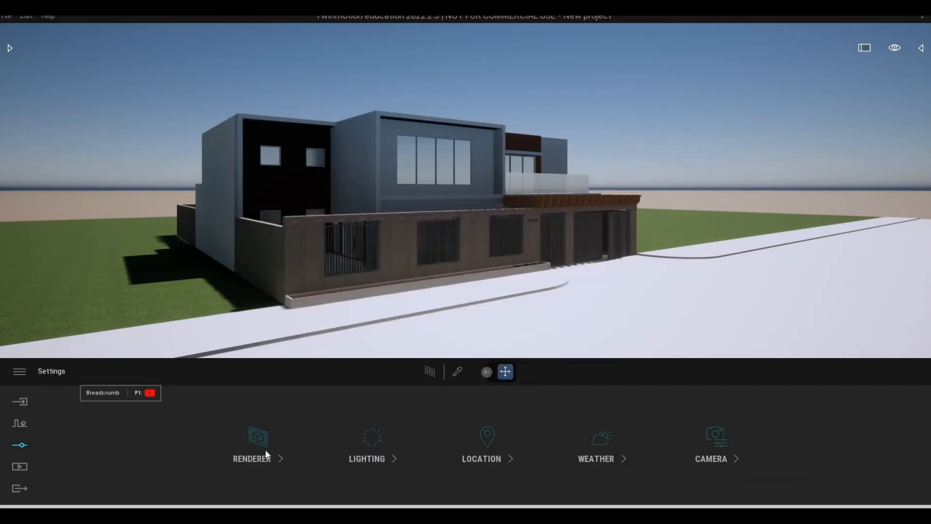
click(378, 457)
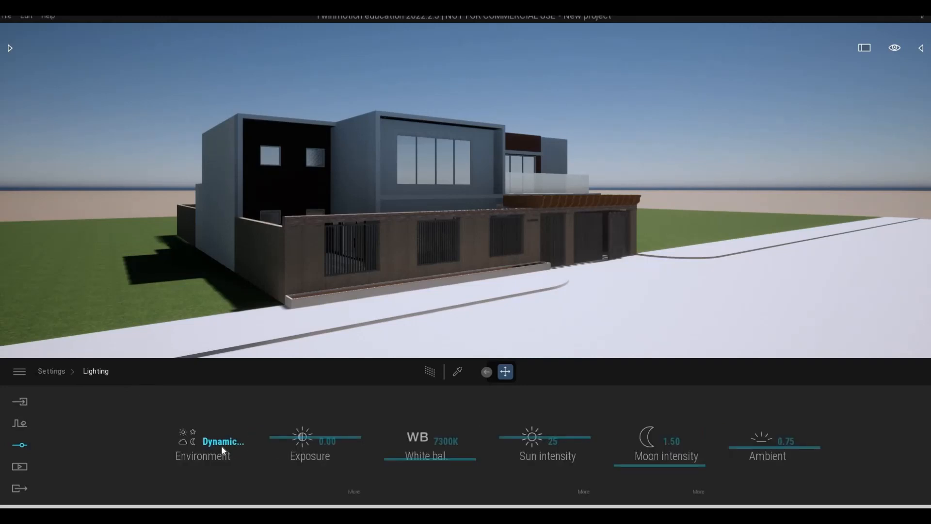
click(221, 445)
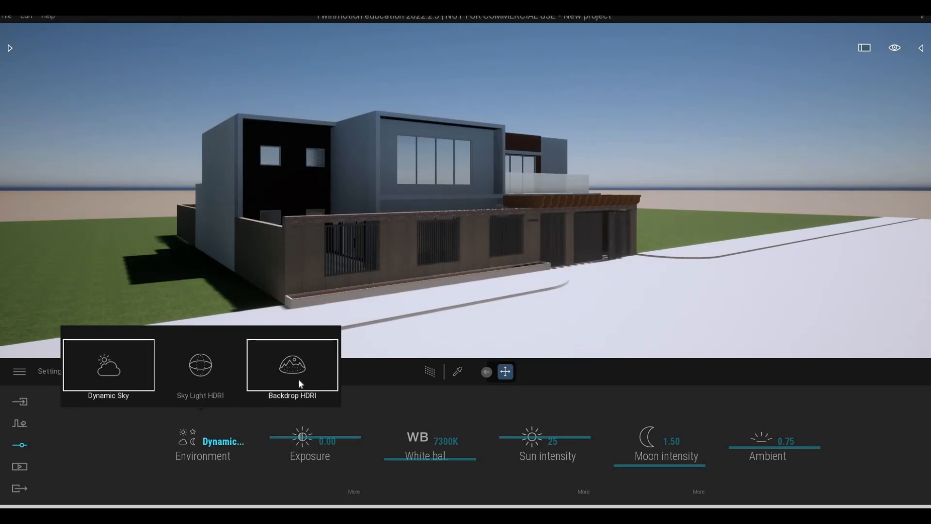
click(223, 378)
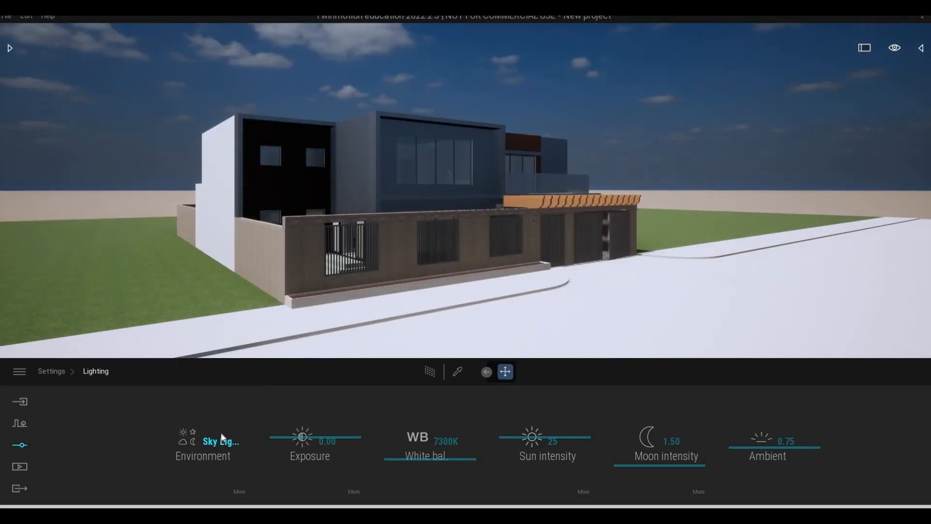
- Open the Sky Light HDRI settings and the Skies category of the HDRI environments library
click(221, 439)
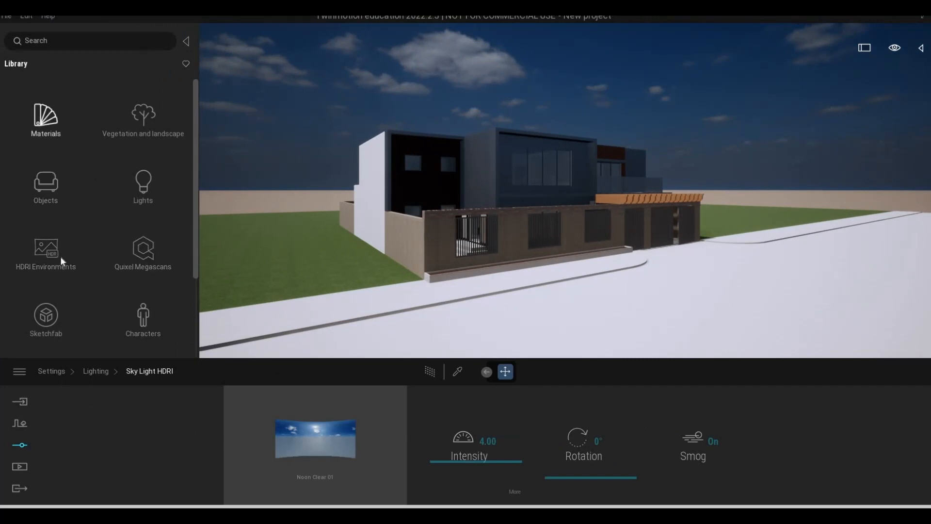
click(62, 250)
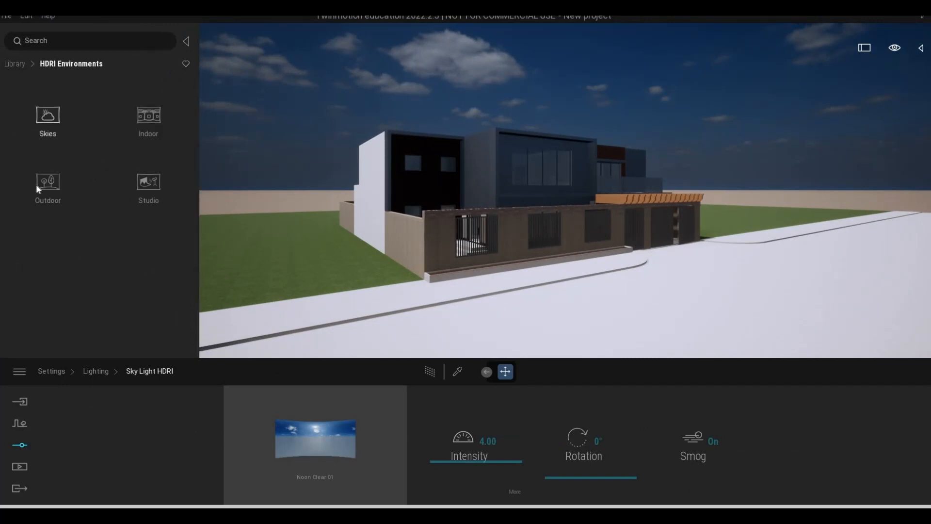
click(47, 136)
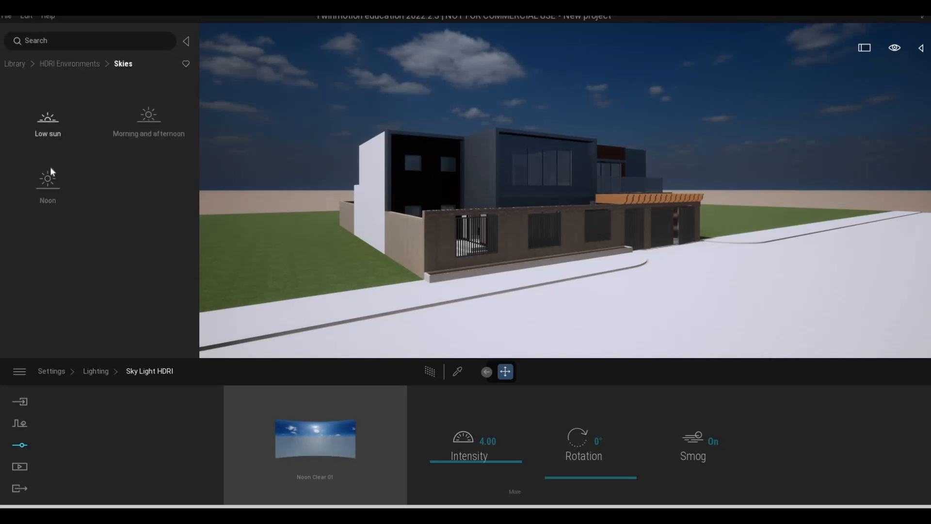
- Switch the lighting environment to Backdrop HDRI and show the Outdoor category of the HDRI environments library
click(102, 371)
click(229, 443)
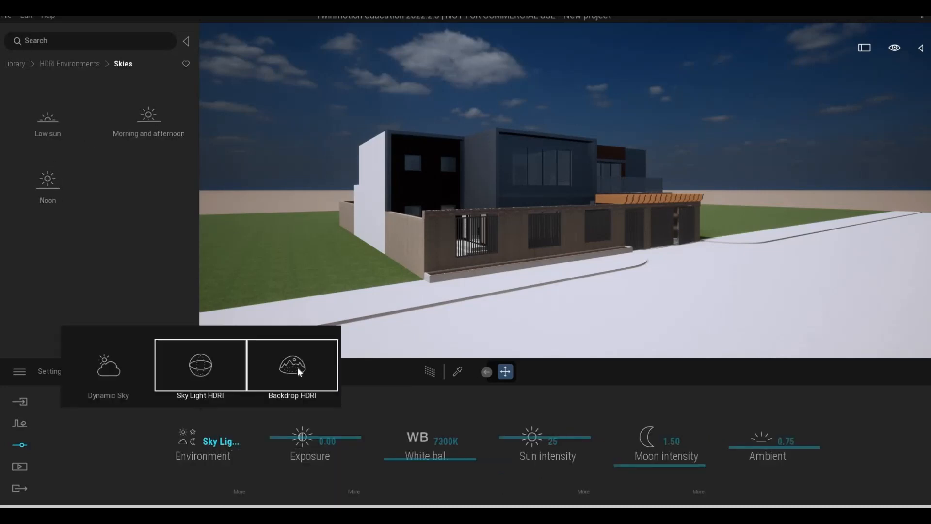
click(297, 367)
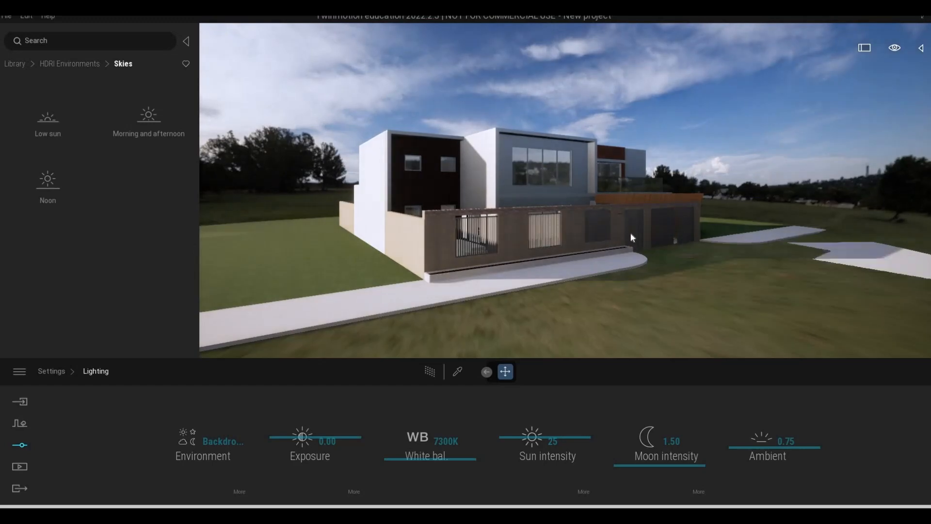
click(68, 63)
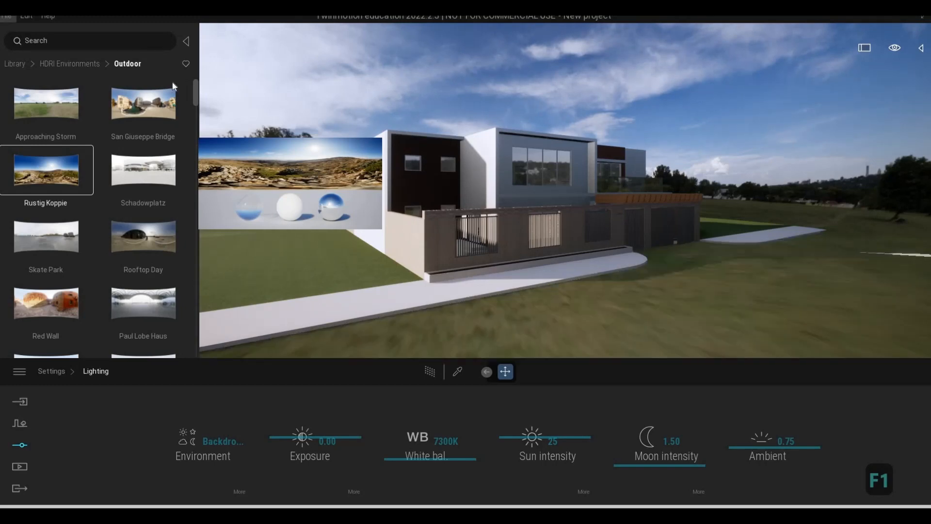
- Save the project as JPJ House in the Twinmotion File folder of the 2035 JPJ House project
click(10, 16)
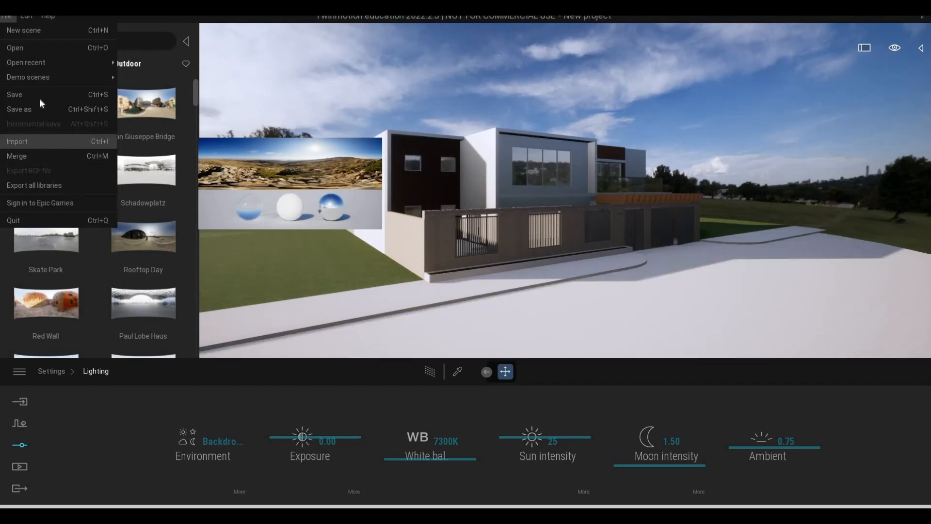
click(32, 109)
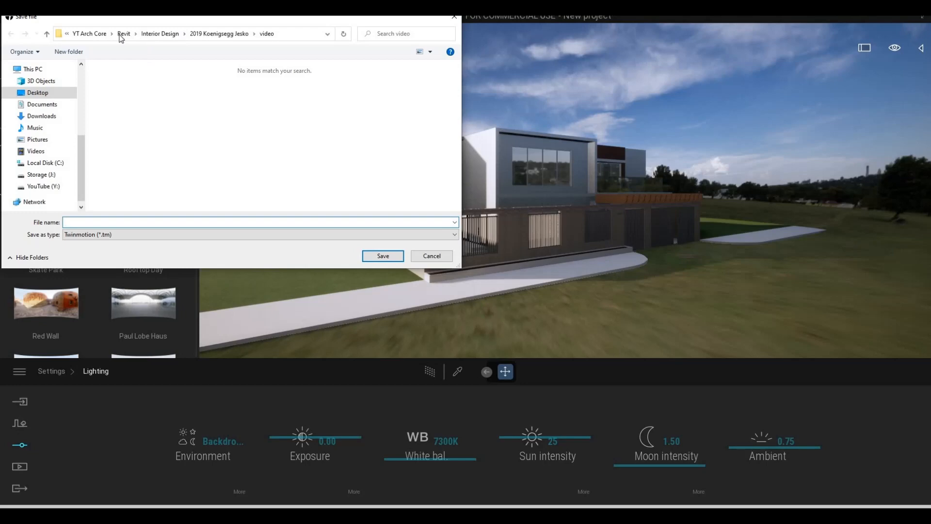
click(121, 35)
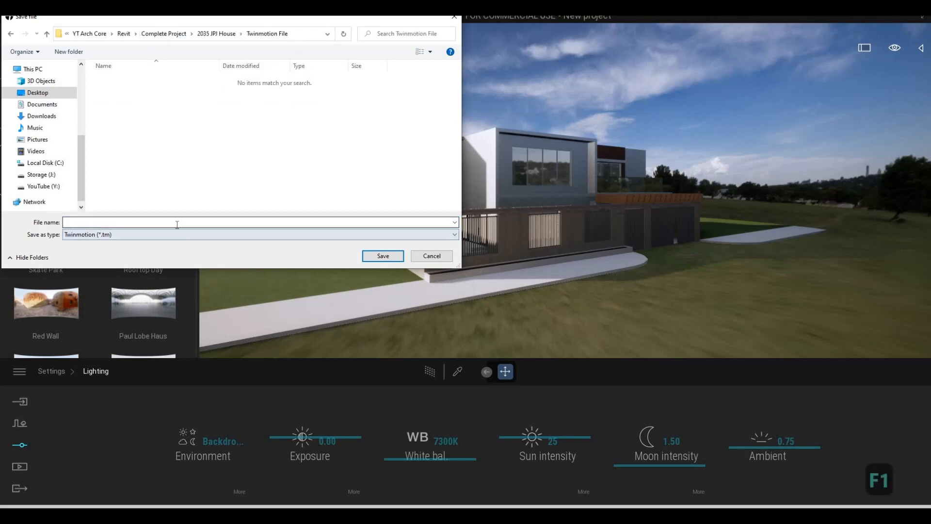
text(JPJ)
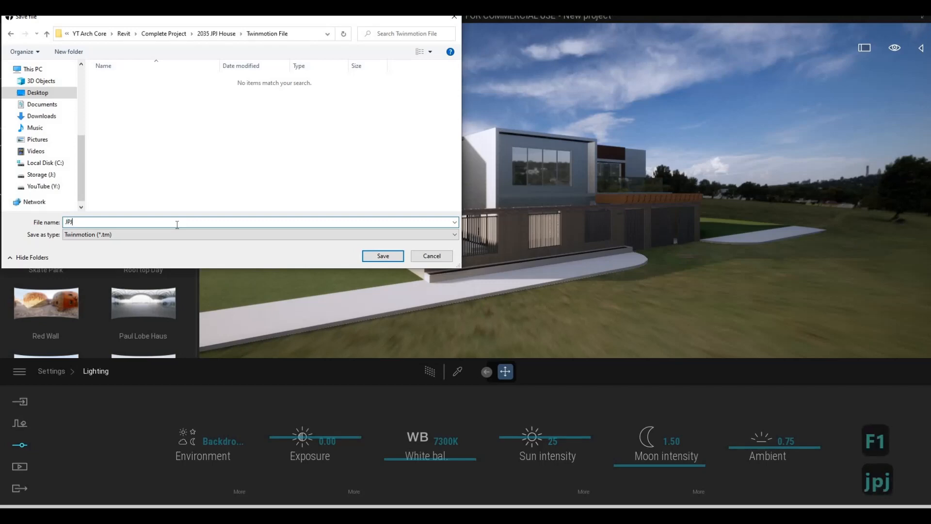
text( Ho)
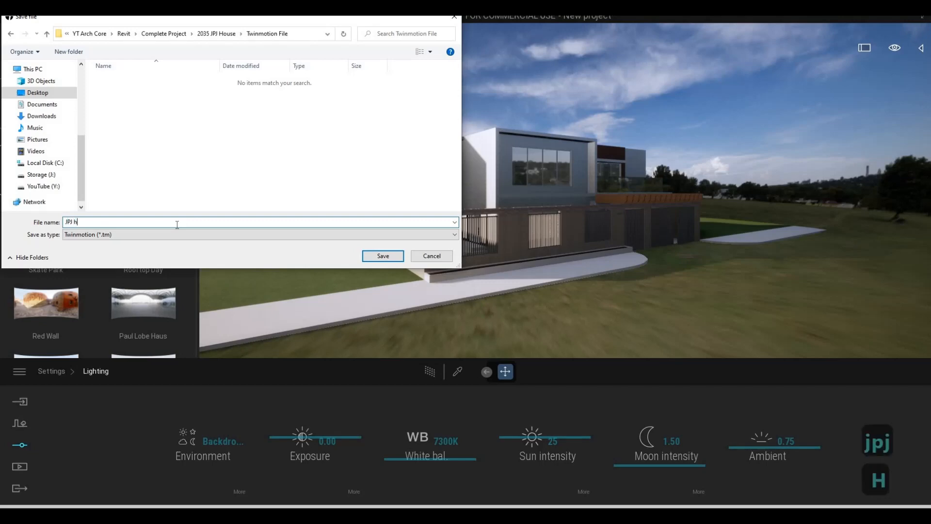
key(BackSpace)
key(BackSpace)
text(House)
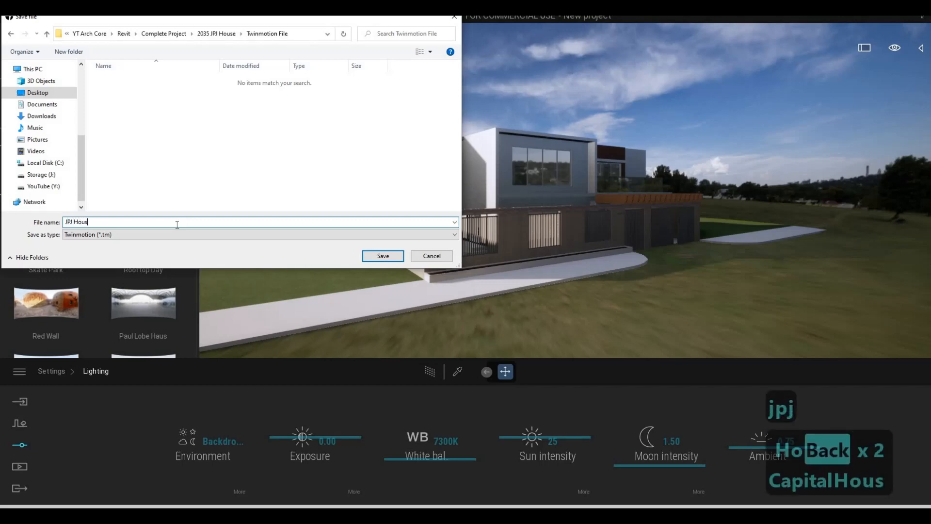
click(384, 256)
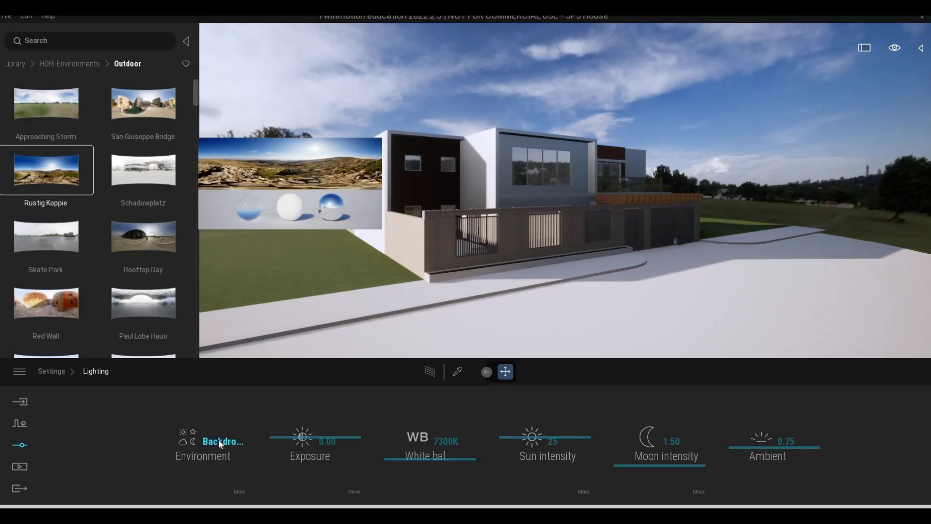
- Replace the Backdrop HDRI image with the outdoor environment Joburg Central Sunset
click(219, 440)
click(243, 492)
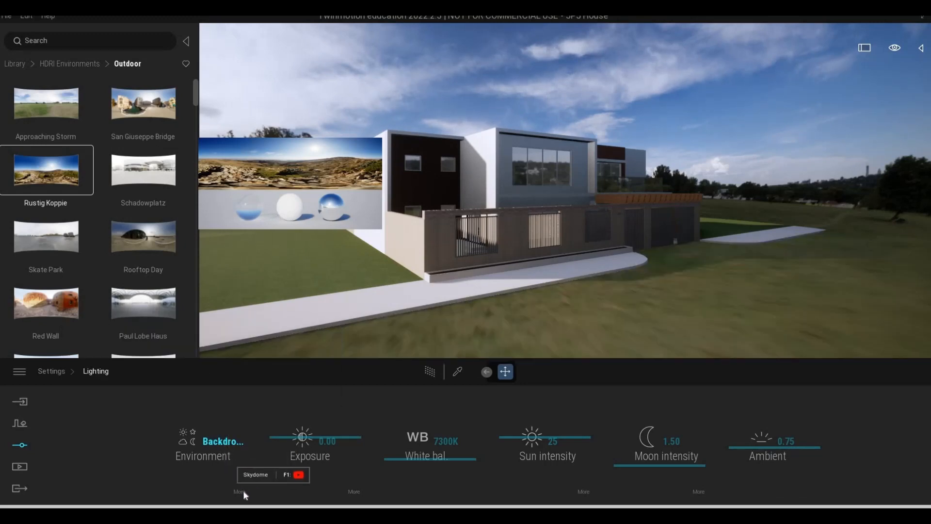
click(243, 490)
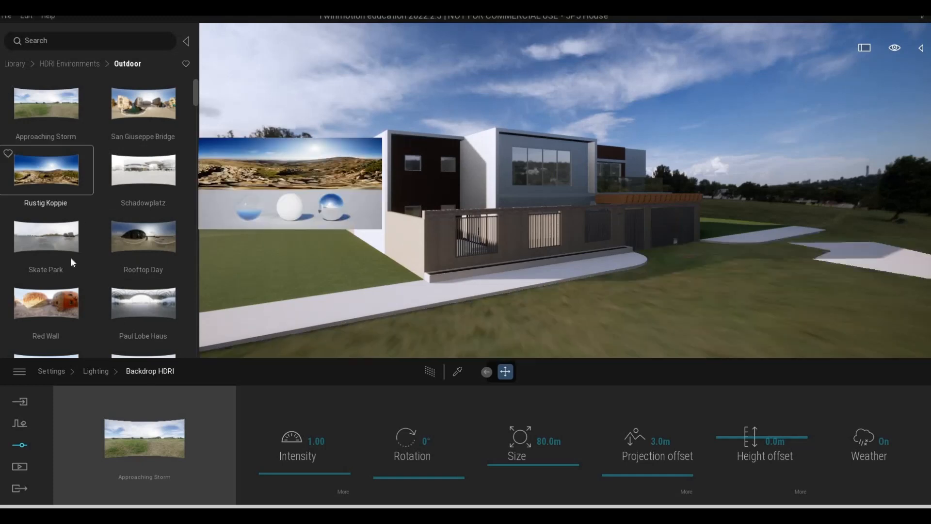
mouse_move(111, 243)
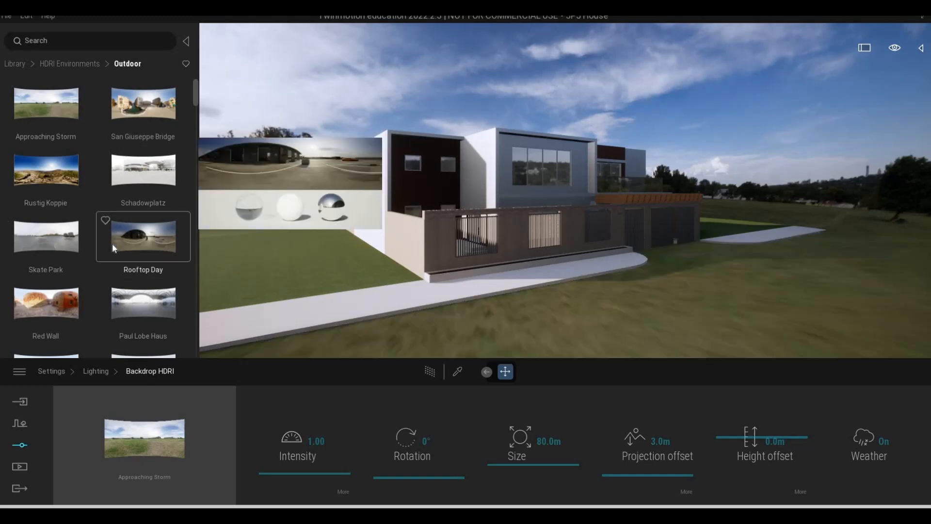
scroll(112, 243, down, 2)
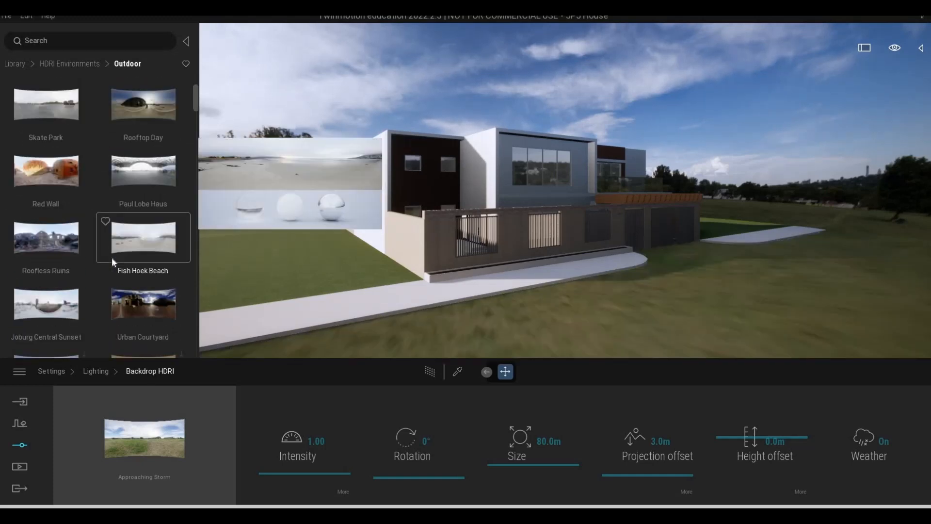
scroll(110, 257, down, 3)
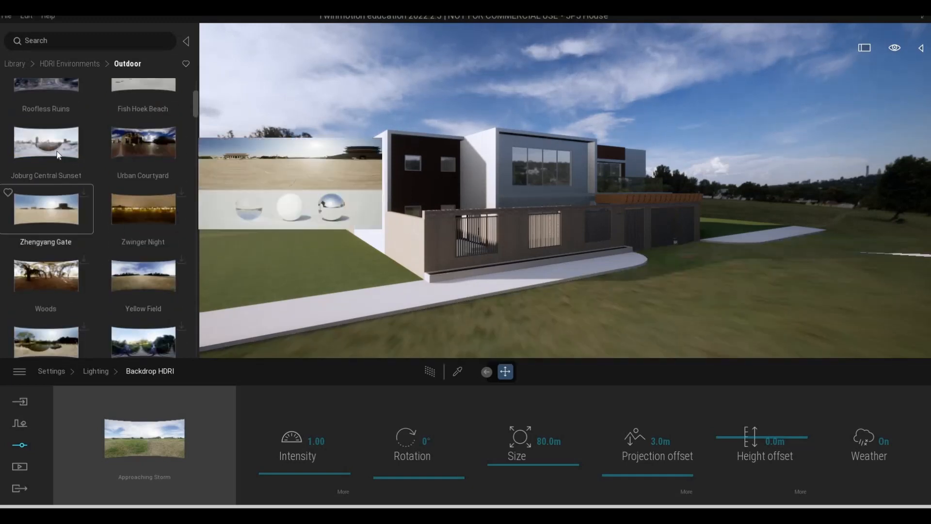
drag(57, 155, 161, 460)
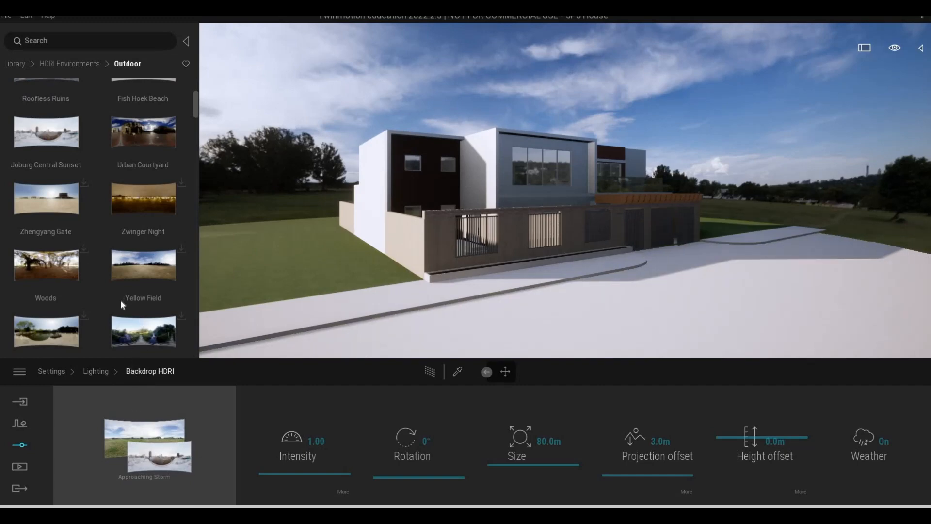
- Set the backdrop's height offset to -0.5 m and look through more of the outdoor HDRI environments
scroll(116, 301, down, 2)
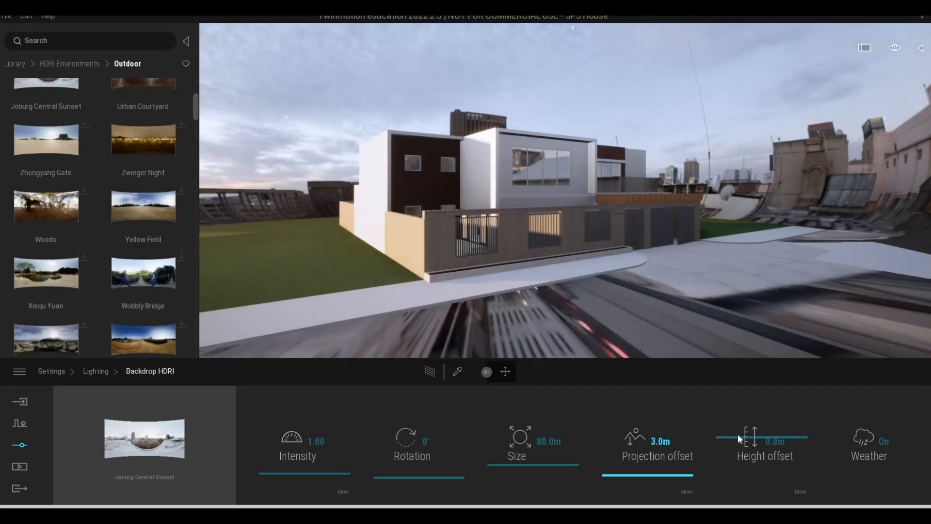
drag(738, 437, 741, 444)
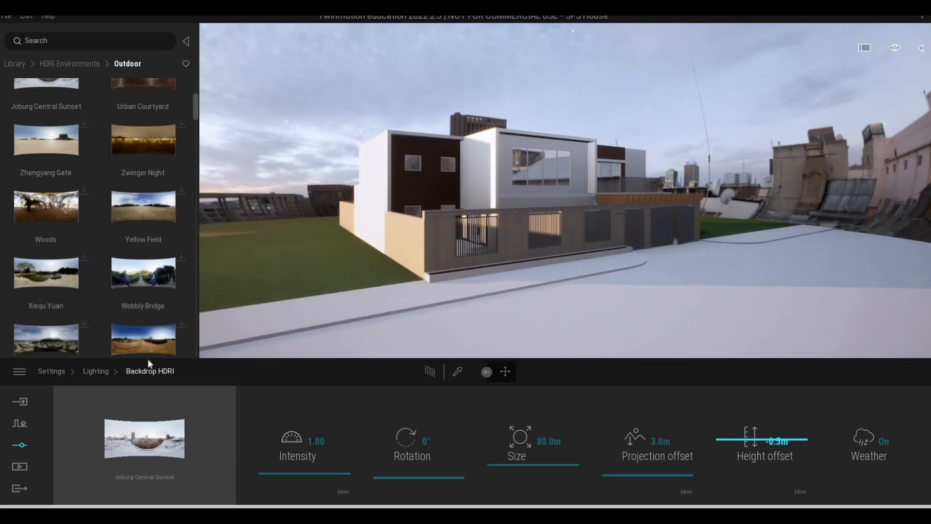
scroll(124, 320, down, 3)
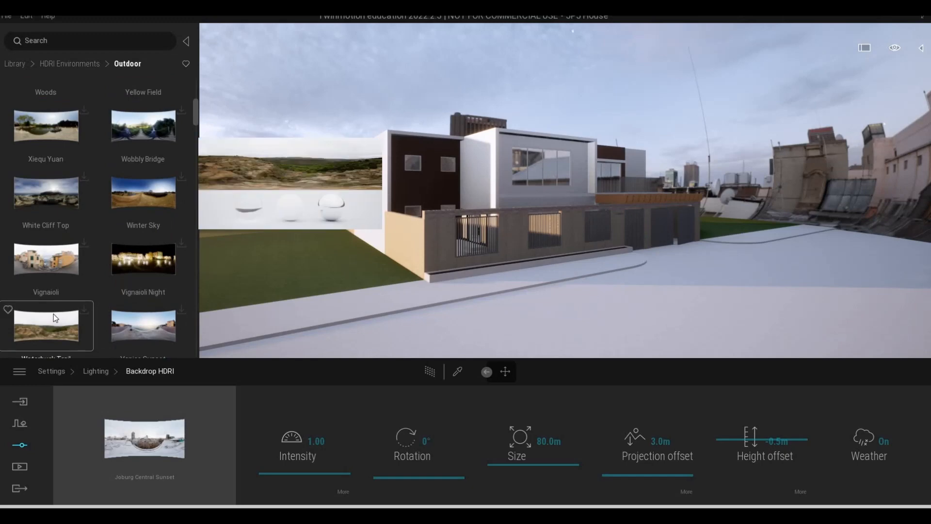
scroll(53, 316, down, 4)
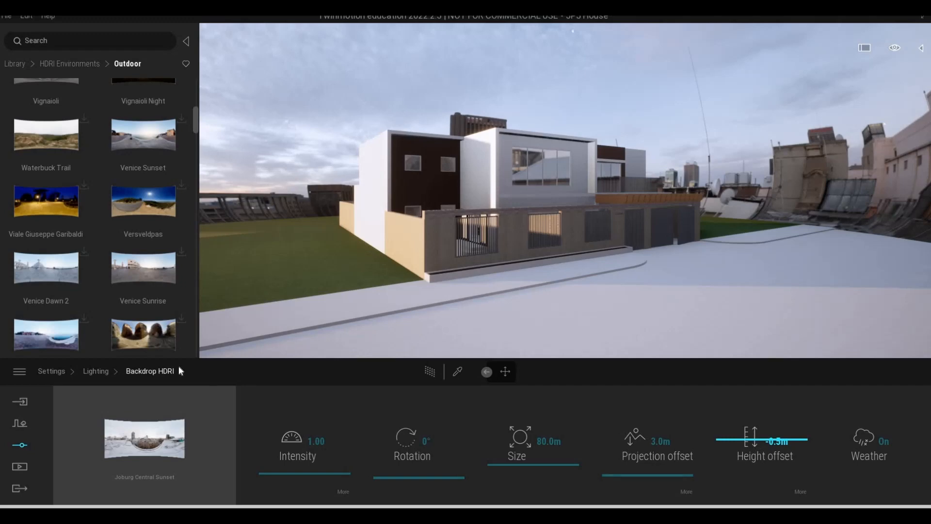
mouse_move(69, 303)
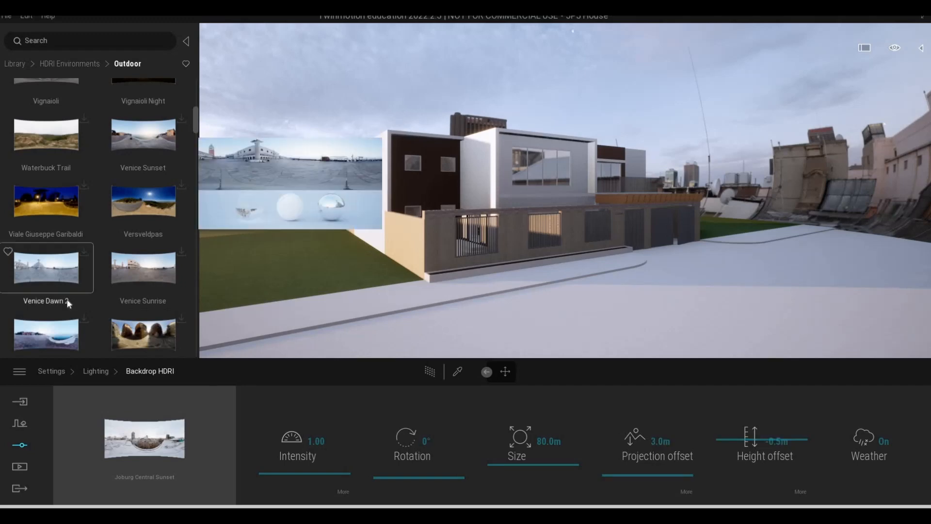
scroll(72, 304, down, 6)
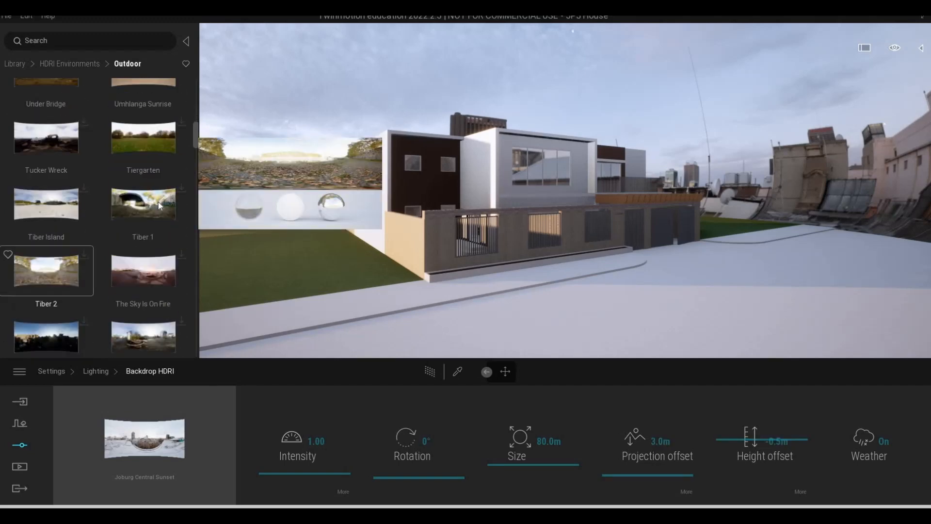
scroll(160, 146, up, 1)
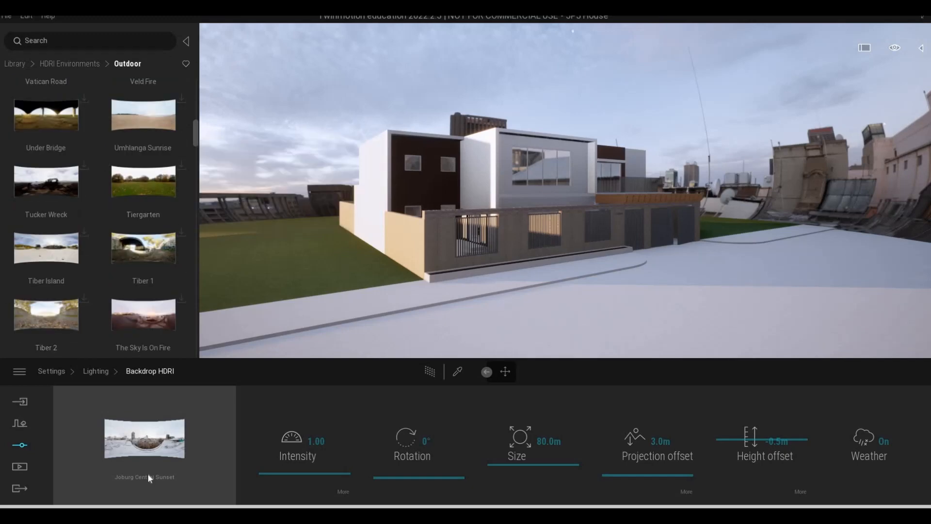
- Set the lighting environment back to Sky Light HDRI
click(92, 371)
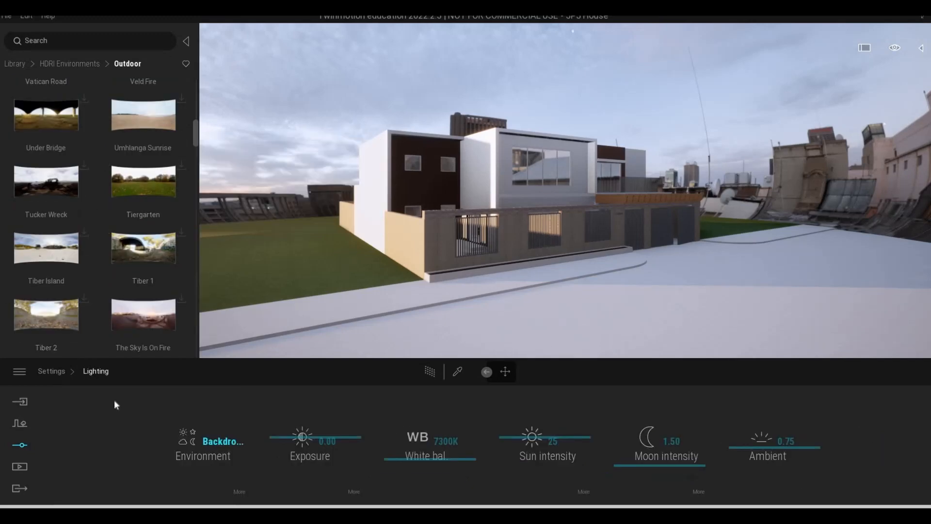
click(42, 371)
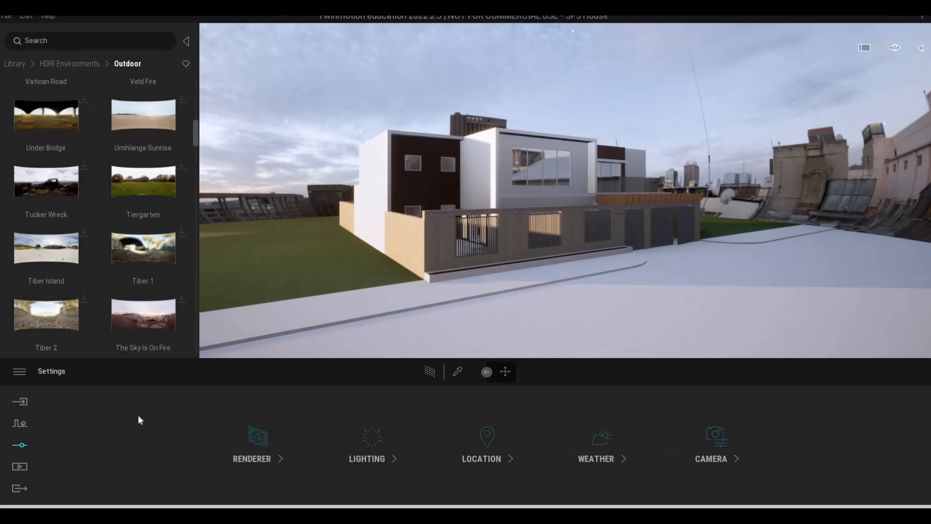
click(361, 449)
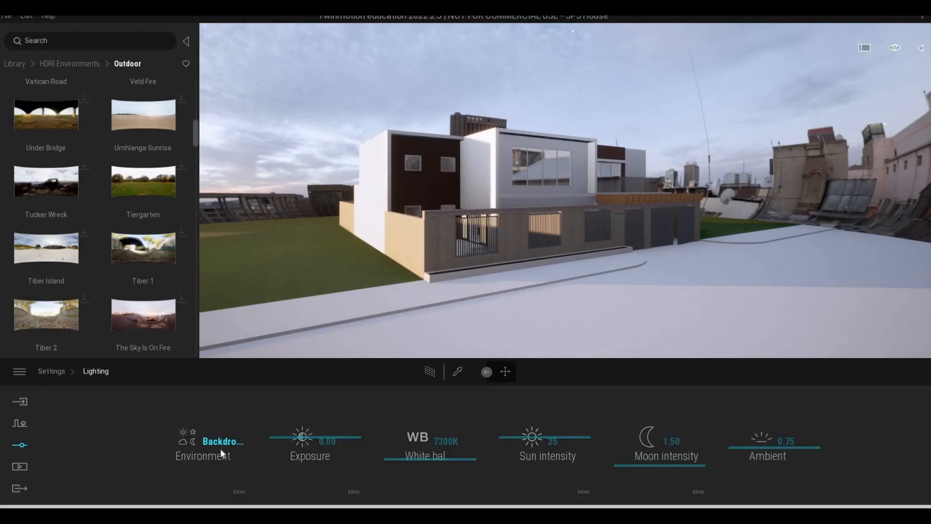
click(220, 448)
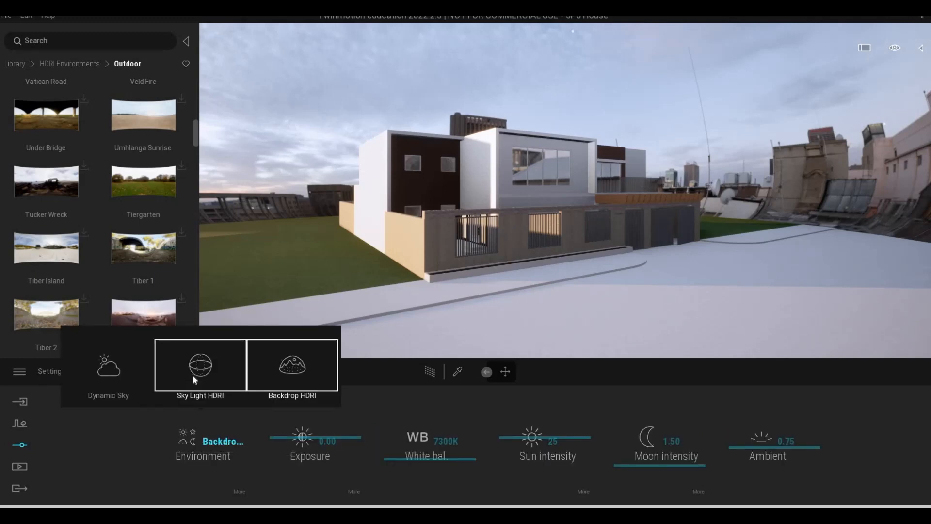
click(192, 374)
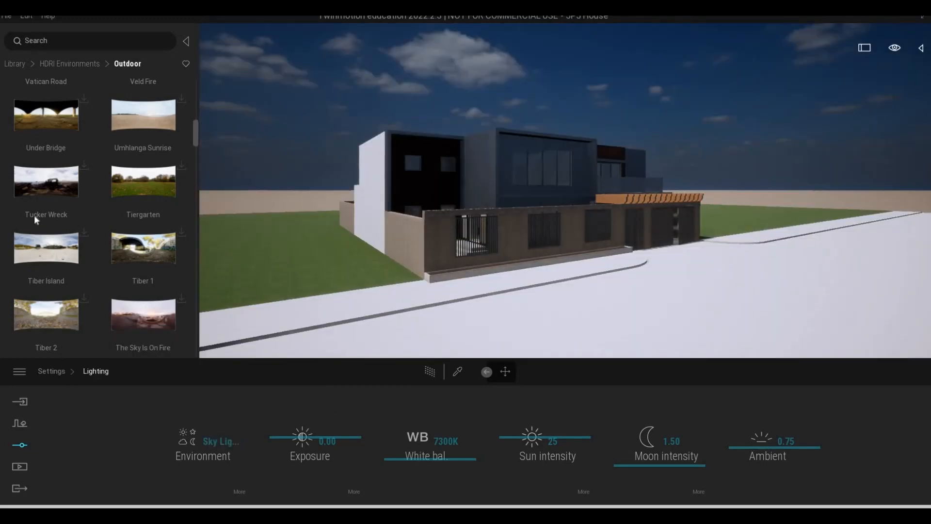
- Browse the library's HDRI environments to the cloudy skies in the Low sun category of Skies
click(69, 63)
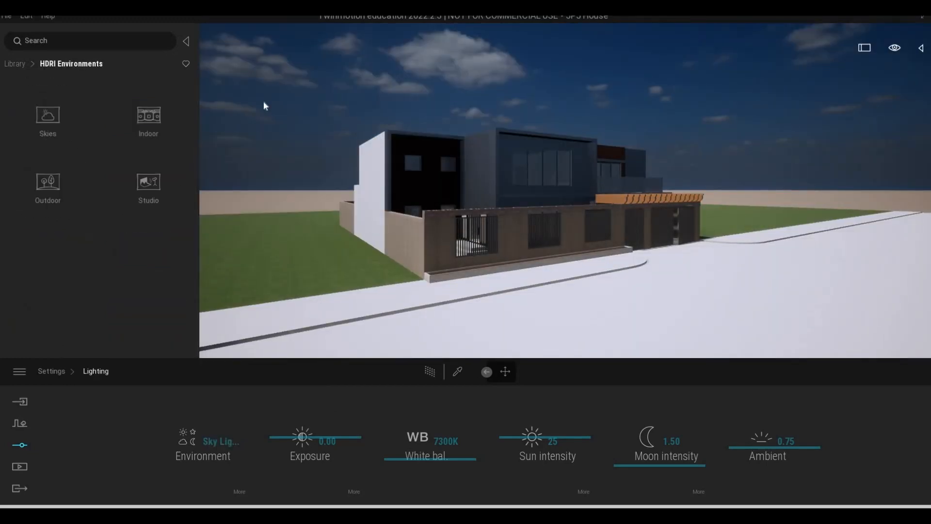
click(14, 63)
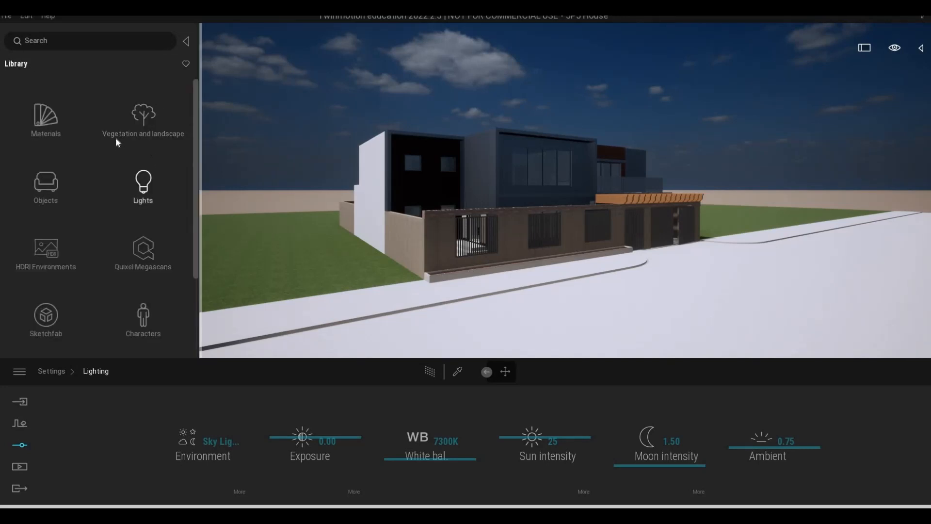
click(47, 250)
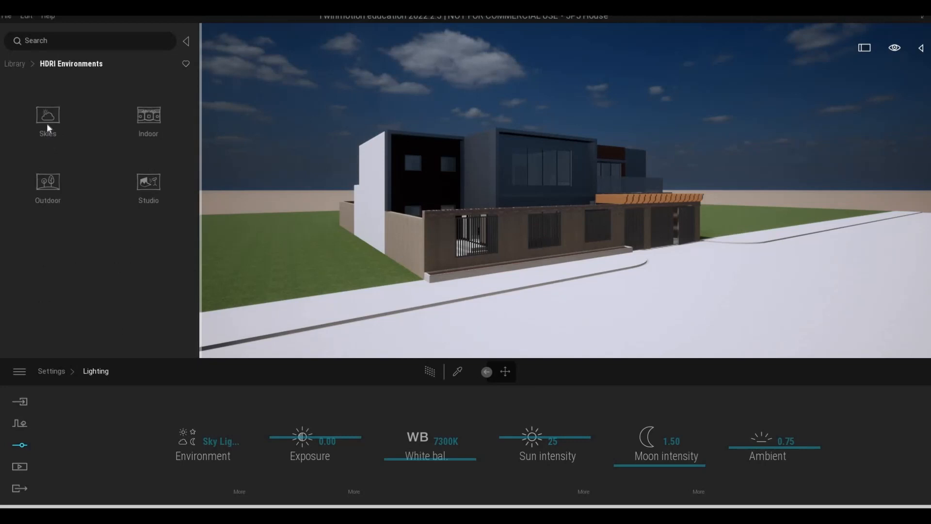
click(54, 127)
click(79, 64)
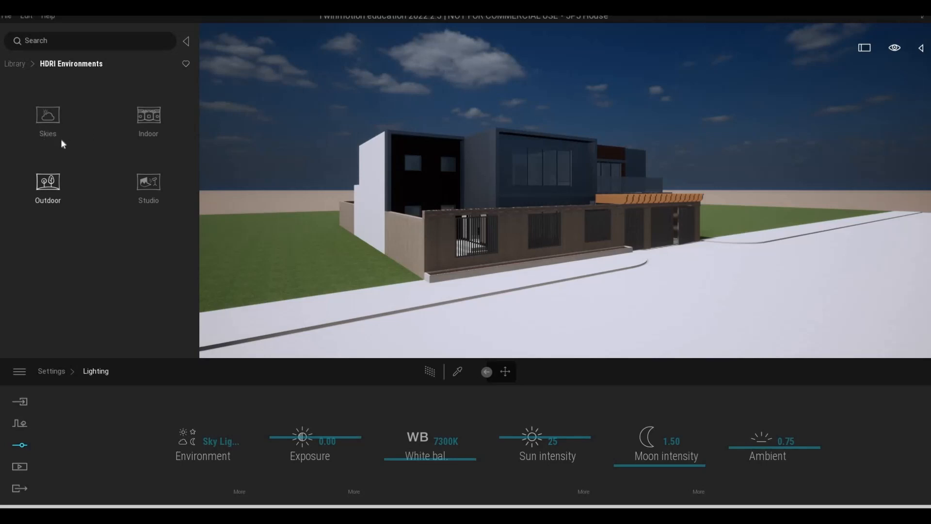
click(19, 65)
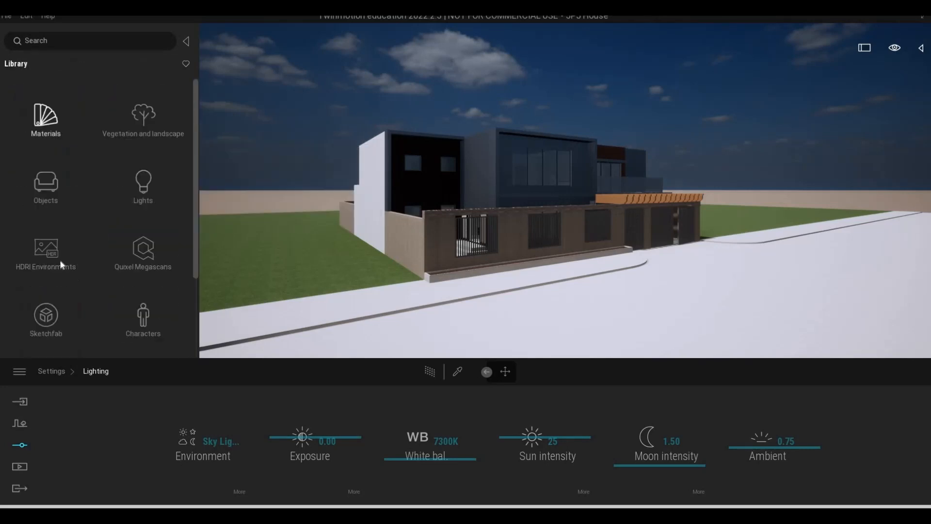
click(60, 256)
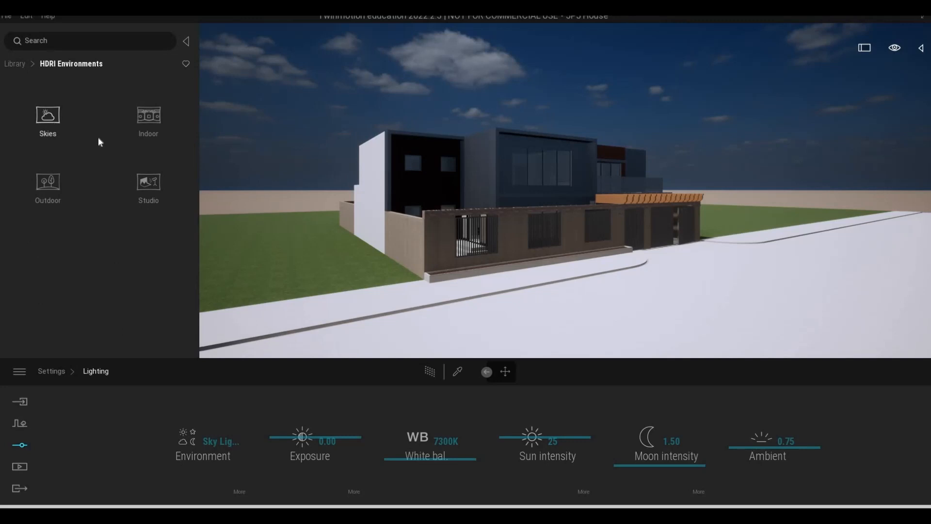
click(51, 134)
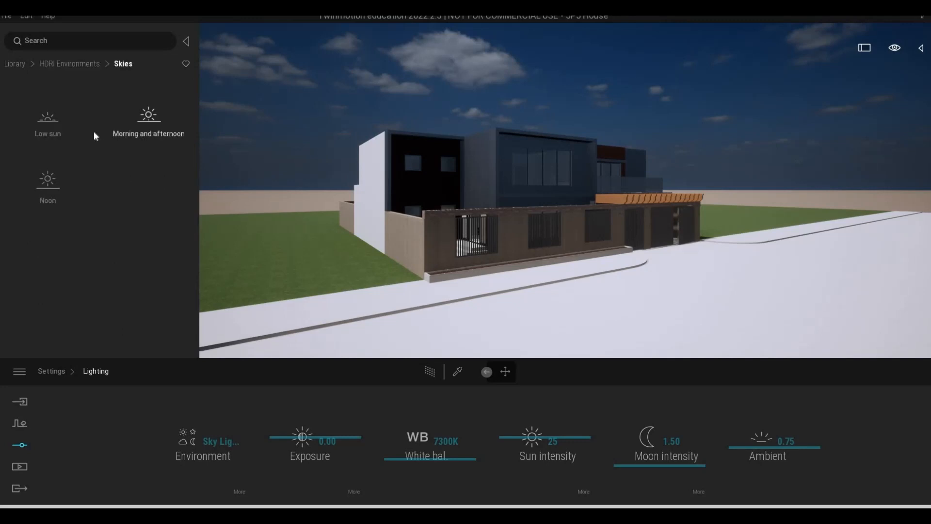
click(49, 139)
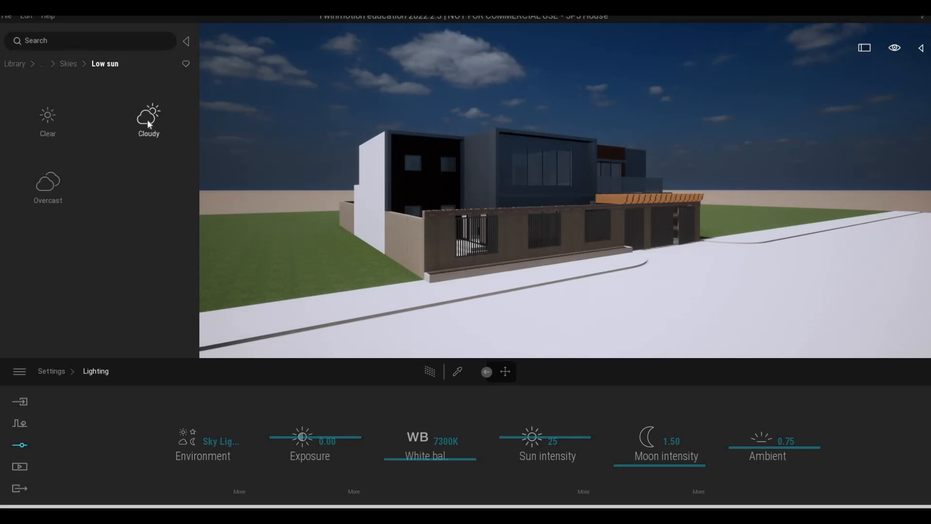
click(147, 118)
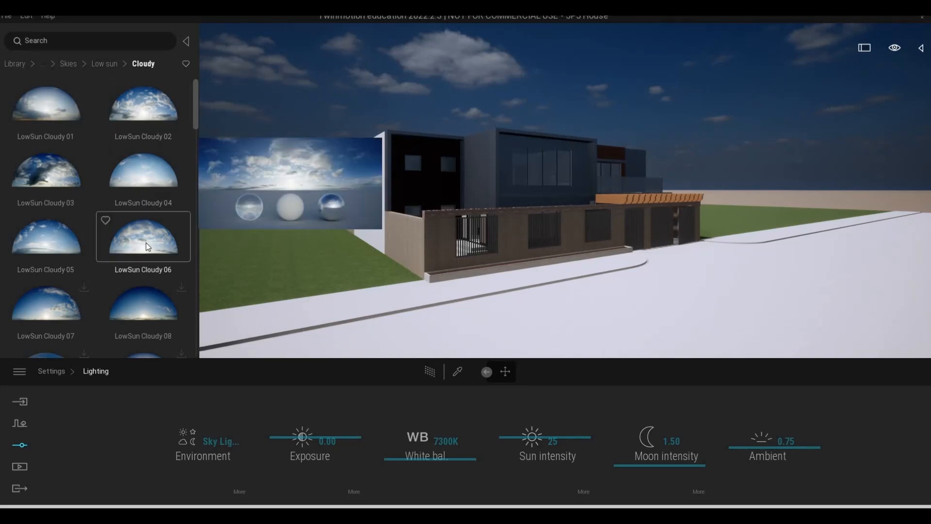
- Open the Sky Light HDRI settings and replace the sky image with LowSun Cloudy 06
drag(147, 242, 214, 453)
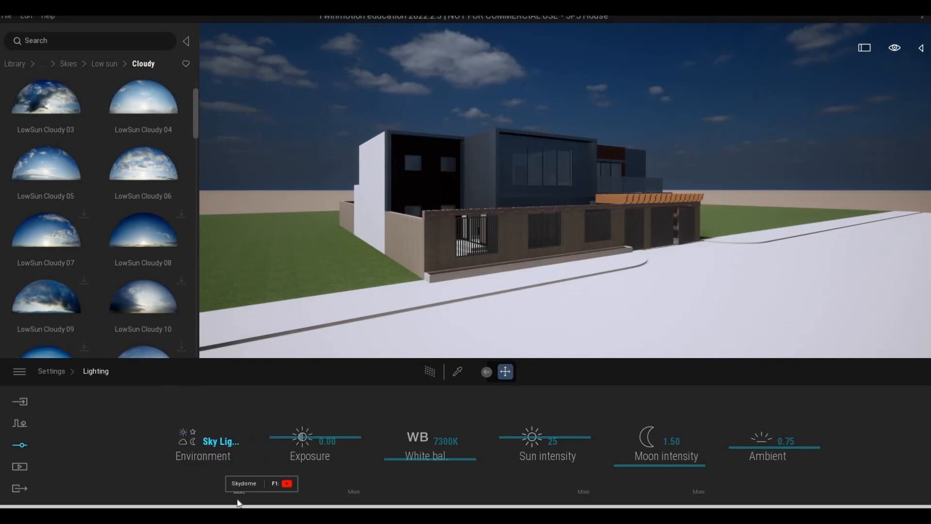
click(238, 492)
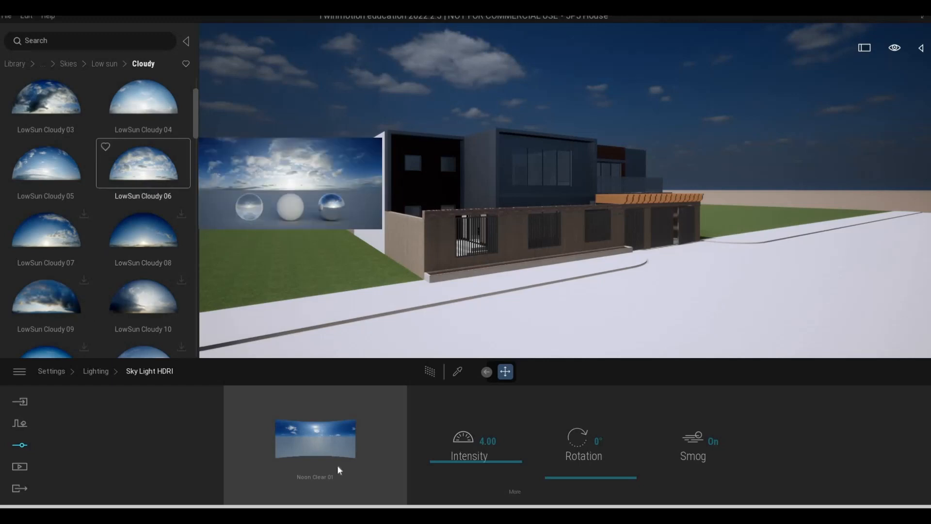
drag(338, 467, 339, 466)
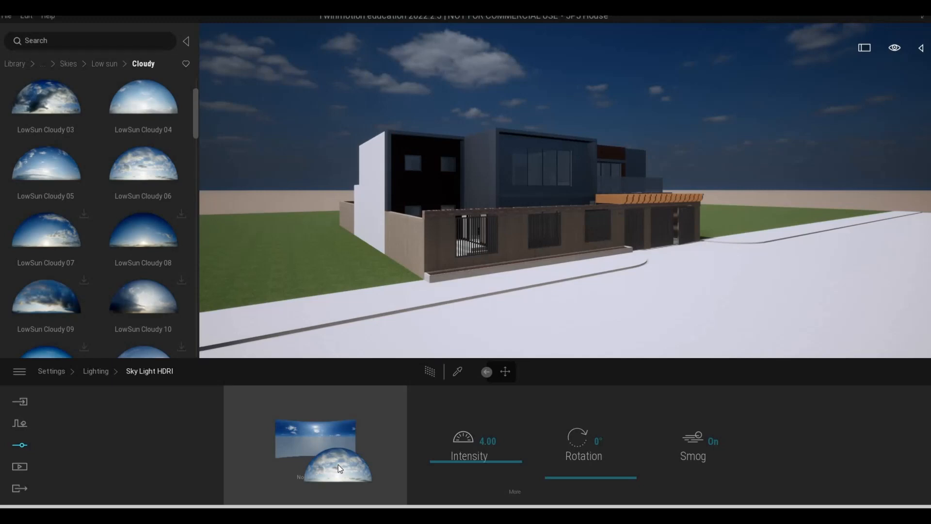
drag(338, 465, 338, 465)
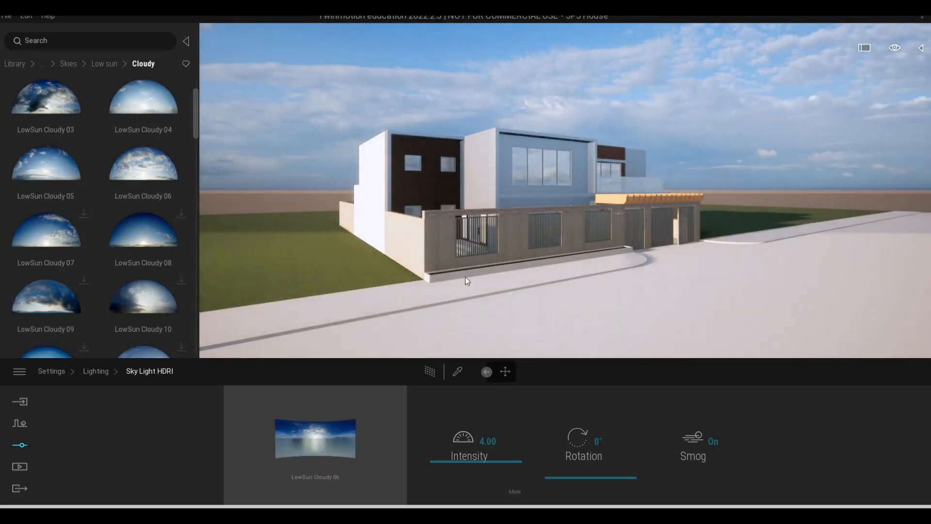
- Rotate the LowSun Cloudy 06 sky to about 259° and view the street front of the house more closely
mouse_move(567, 475)
mouse_down()
mouse_move(567, 454)
mouse_move(566, 485)
mouse_move(566, 472)
mouse_up()
mouse_move(560, 432)
mouse_down()
mouse_move(566, 451)
mouse_move(562, 414)
mouse_move(566, 420)
mouse_up()
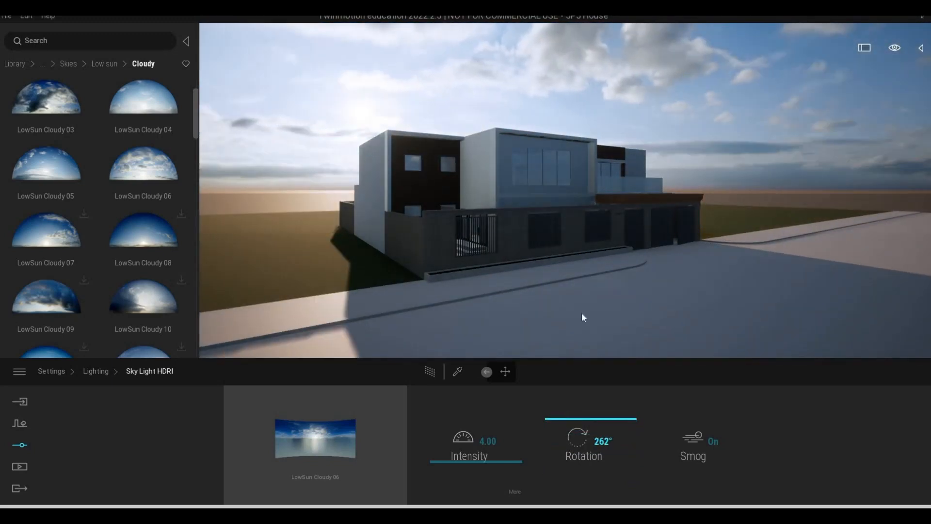
drag(582, 316, 588, 259)
key(d)
mouse_move(588, 259)
right_down()
mouse_move(527, 242)
mouse_move(575, 266)
right_up()
key(w)
key(w)
key(w)
key(e)
key(s)
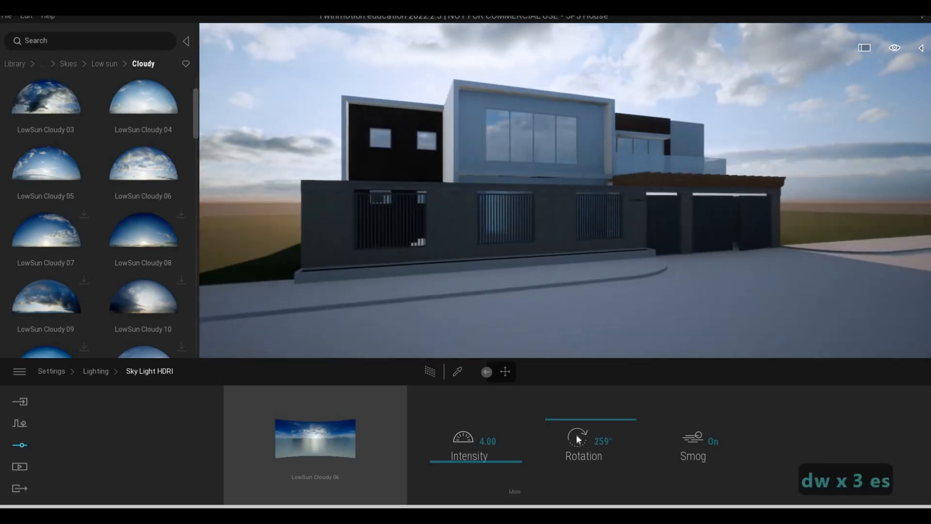
- Set the sky rotation to 118° and check the sunlight on the house's front from several viewpoints
mouse_move(577, 439)
mouse_down()
mouse_move(585, 477)
mouse_move(586, 451)
mouse_up()
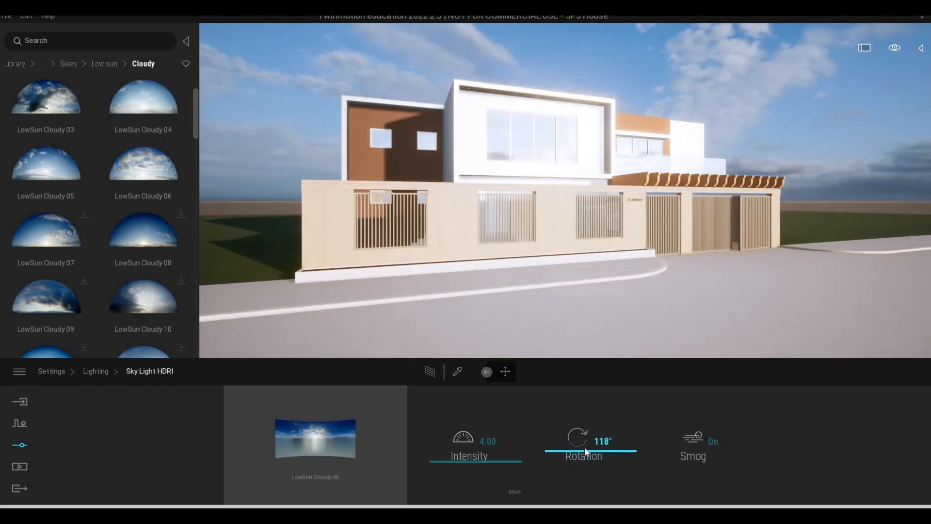
key(s)
key(d)
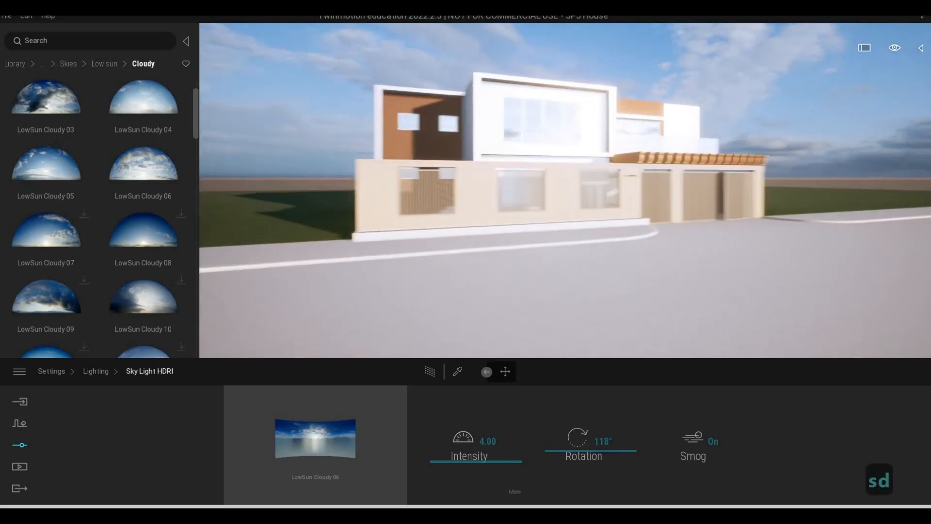
key(s)
key(d)
key(s)
key(d)
key(s)
key(d)
key(s)
key(d)
key(s)
key(d)
key(s)
key(d)
key(s)
key(d)
key(s)
key(d)
key(a)
key(a)
key(a)
key(a)
key(a)
key(a)
key(a)
key(a)
key(a)
key(a)
key(a)
key(a)
key(a)
key(a)
key(a)
key(a)
key(a)
key(a)
key(a)
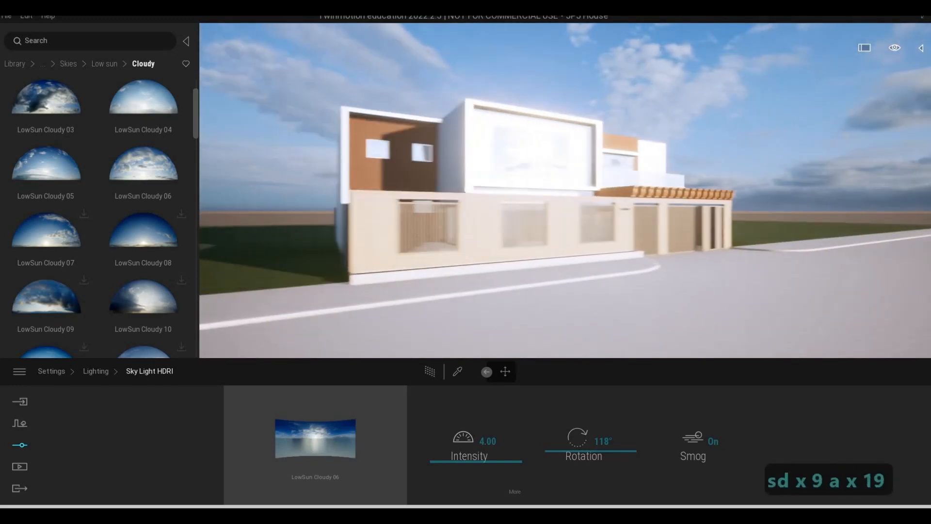
key(d)
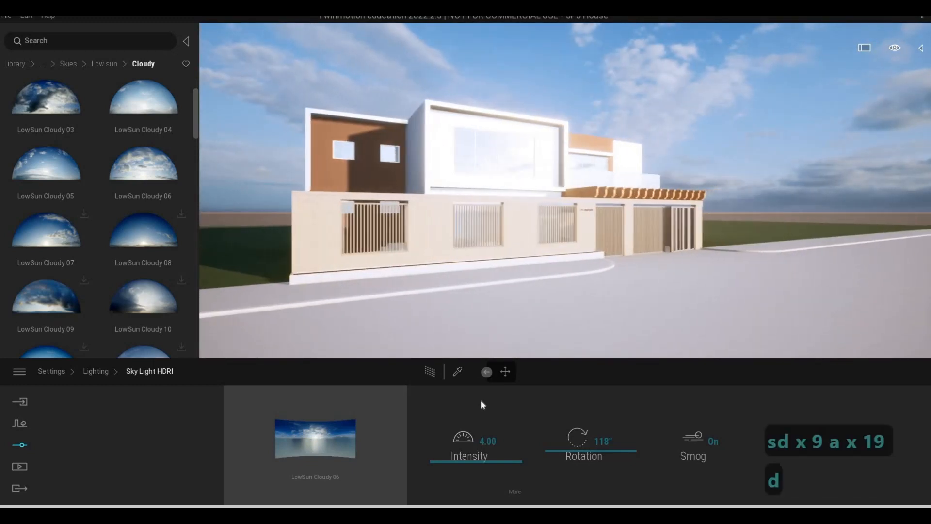
key(d)
- Set the Sky Light HDRI intensity to 2.10 and the sky rotation to 101°
drag(589, 445, 470, 464)
key(a)
right_drag(501, 356, 553, 383)
key(q)
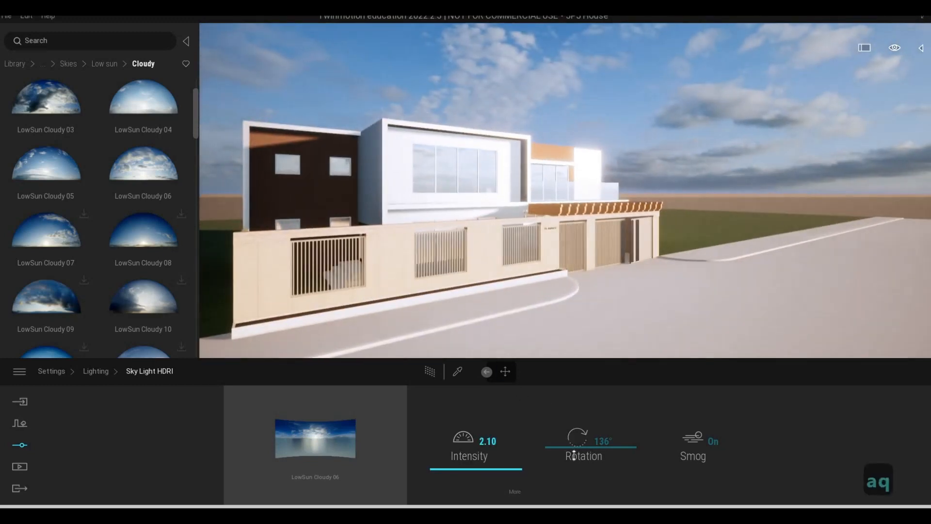
drag(574, 456, 576, 456)
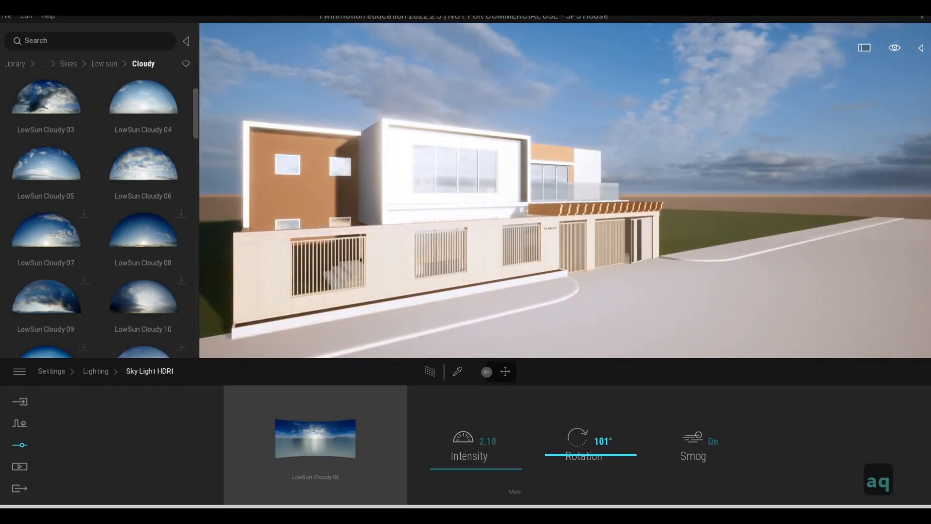
- Replace the Sky Light HDRI image with LowSun Cloudy 03 and set its rotation to 275°
key(s)
key(d)
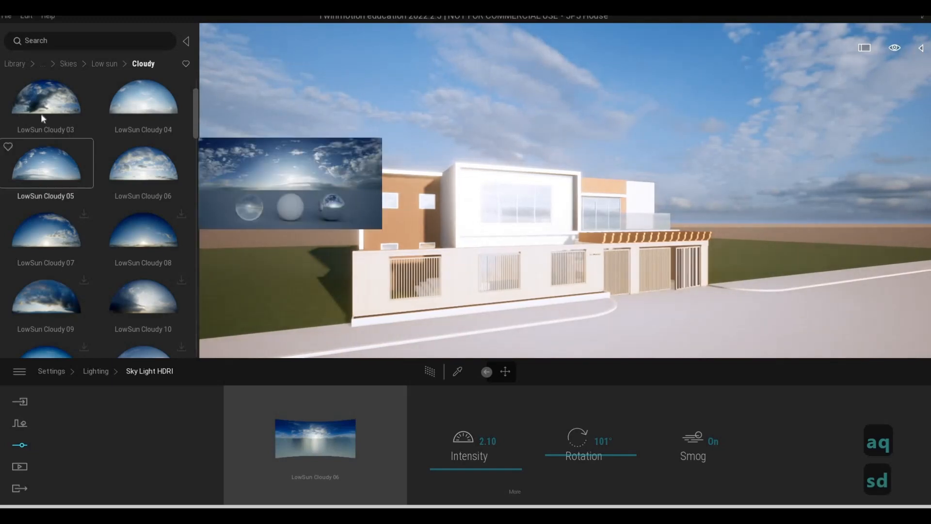
drag(41, 109, 311, 444)
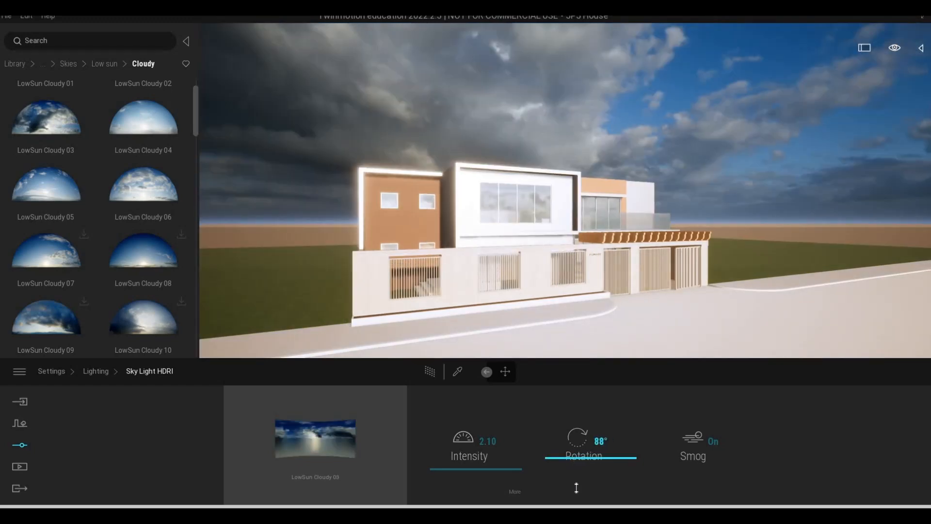
drag(576, 488, 548, 418)
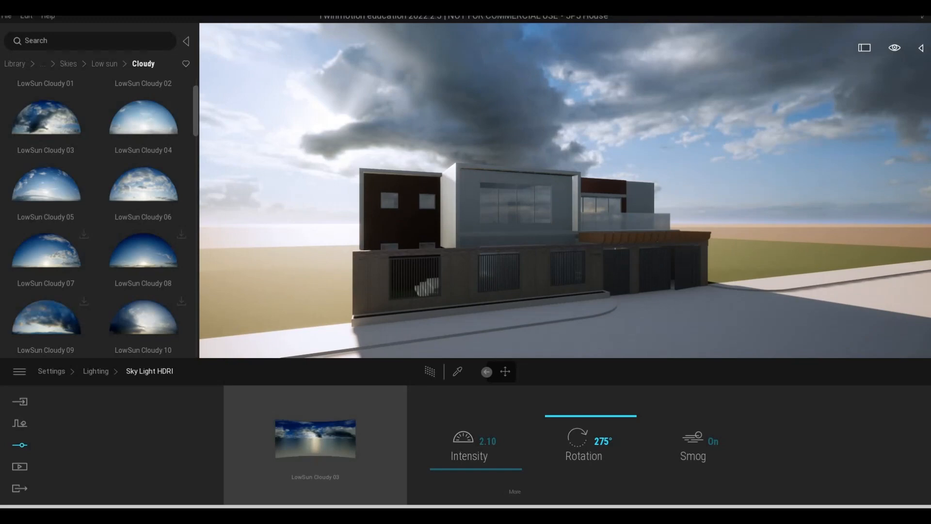
- Set the Sky Light HDRI intensity to 6.69 and frame the street front of the house
key(d)
mouse_move(659, 216)
right_down()
mouse_move(643, 217)
mouse_move(660, 217)
right_up()
key(e)
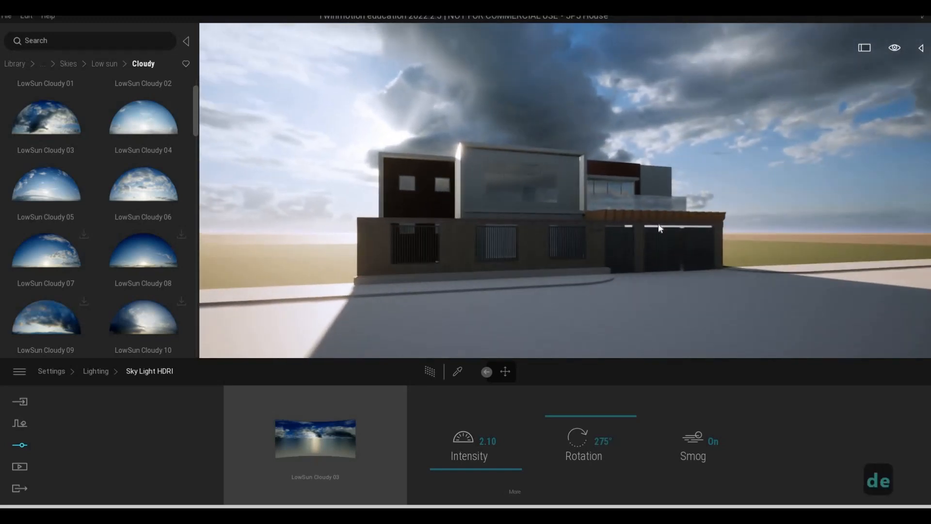
key(w)
key(w)
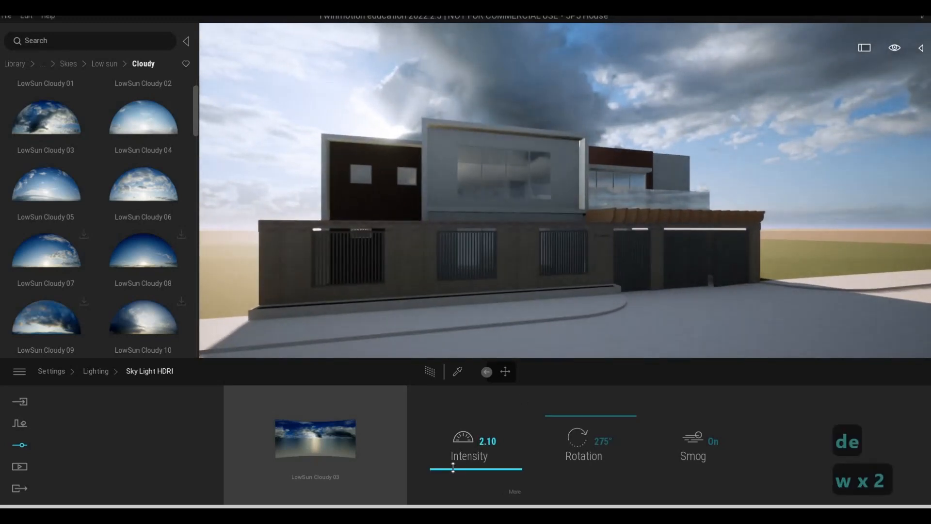
mouse_move(453, 466)
mouse_down()
mouse_move(452, 431)
mouse_move(456, 459)
mouse_up()
key(a)
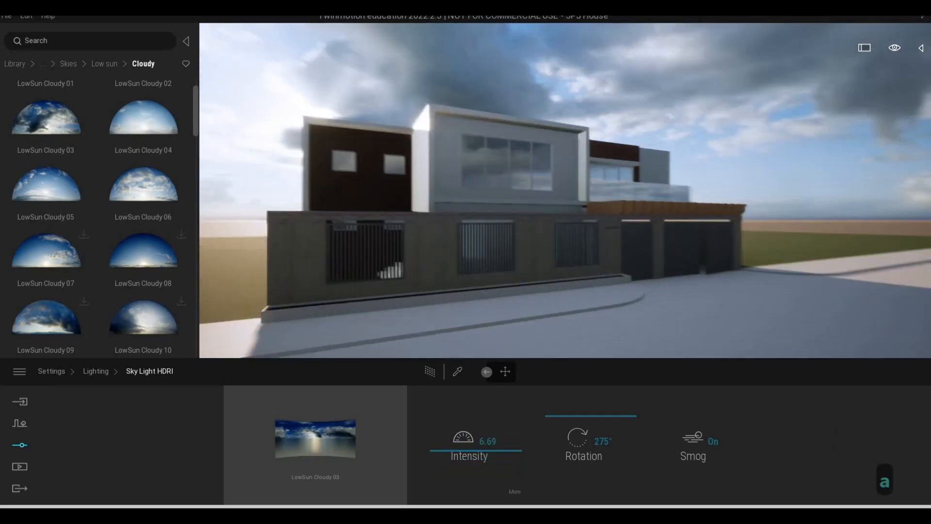
key(d)
key(a)
key(s)
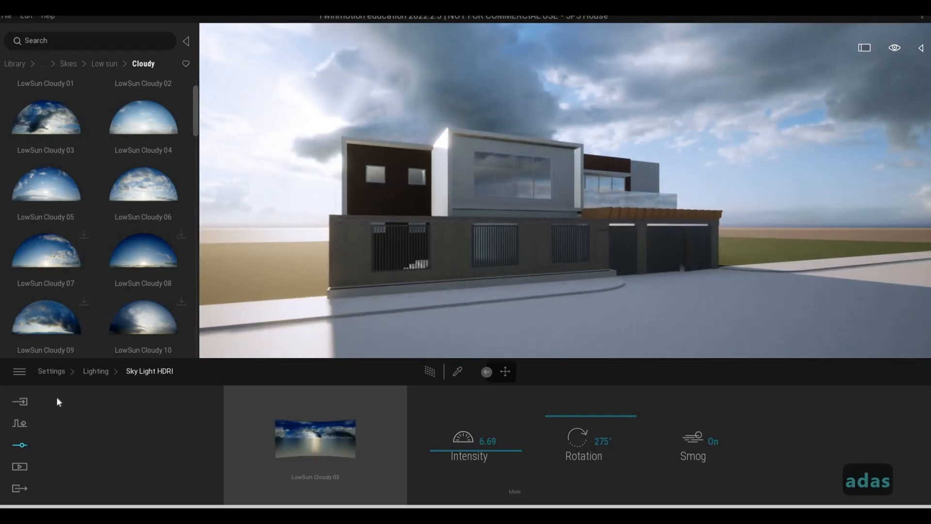
- Return to the lighting settings and the library overview, then sign in to Epic Games and check the account entry
click(93, 374)
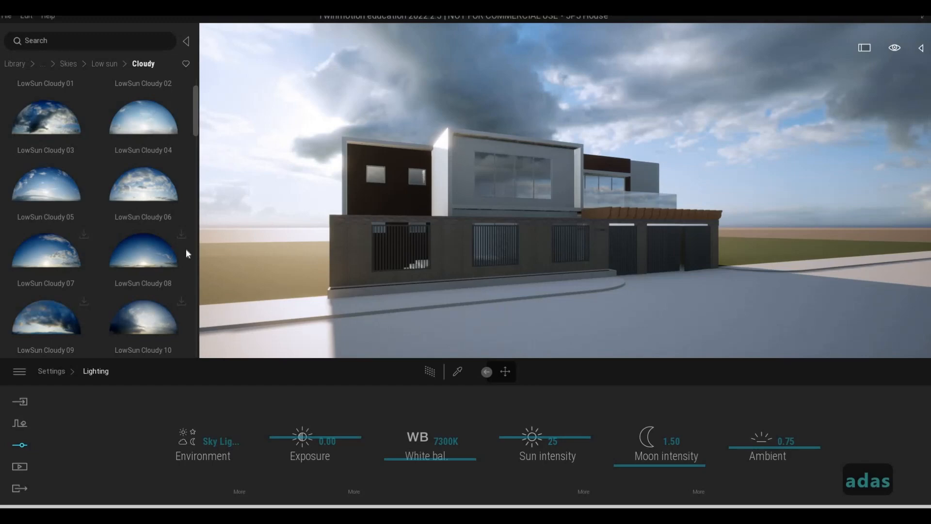
key(F1)
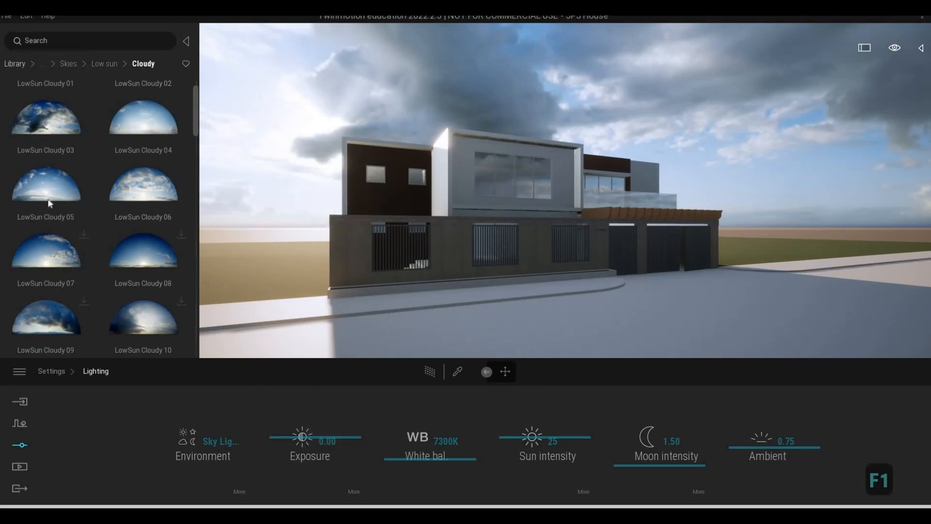
click(24, 374)
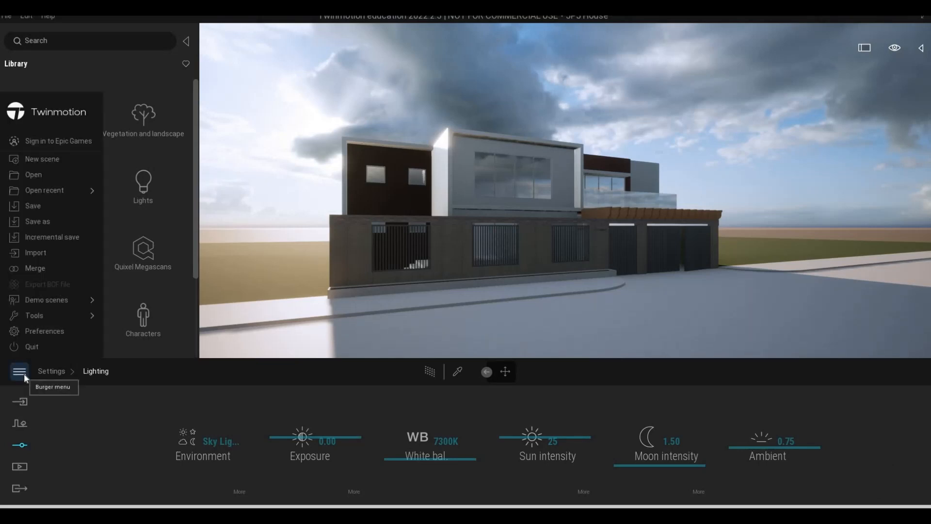
click(42, 138)
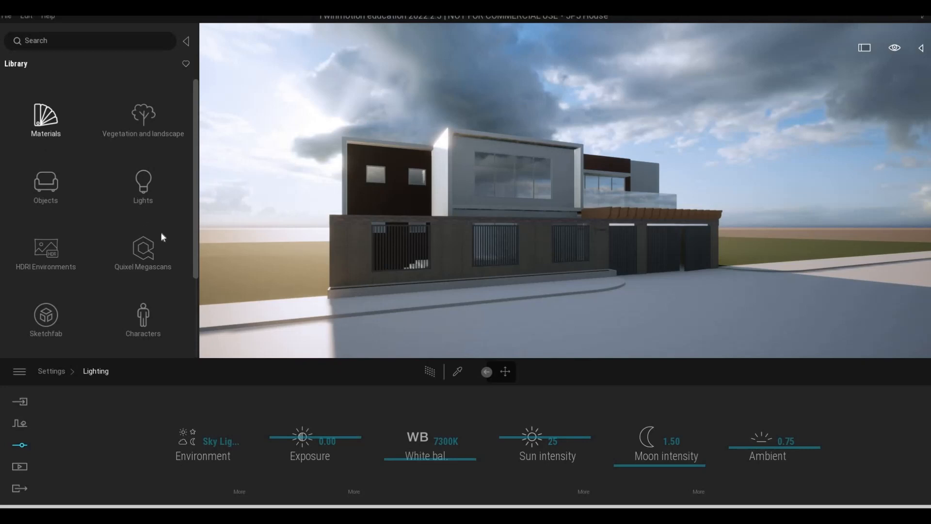
click(20, 372)
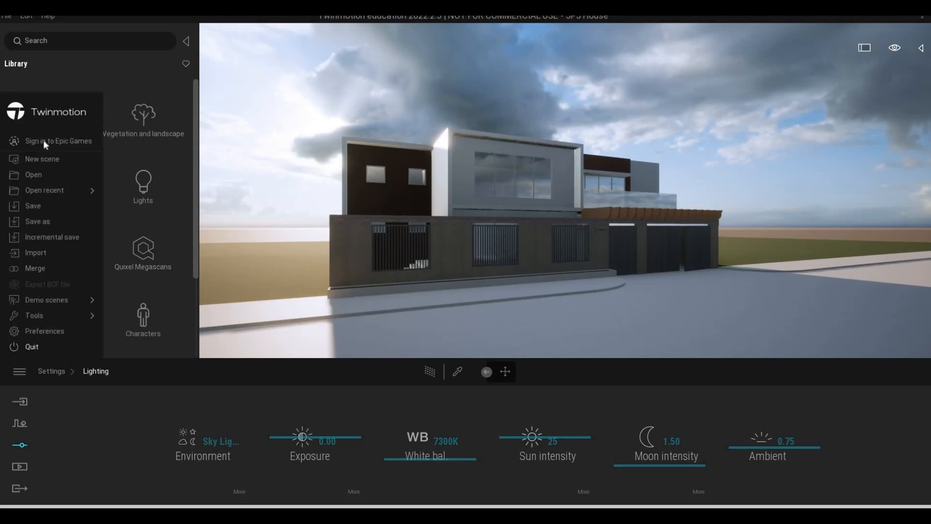
click(14, 371)
key(F1)
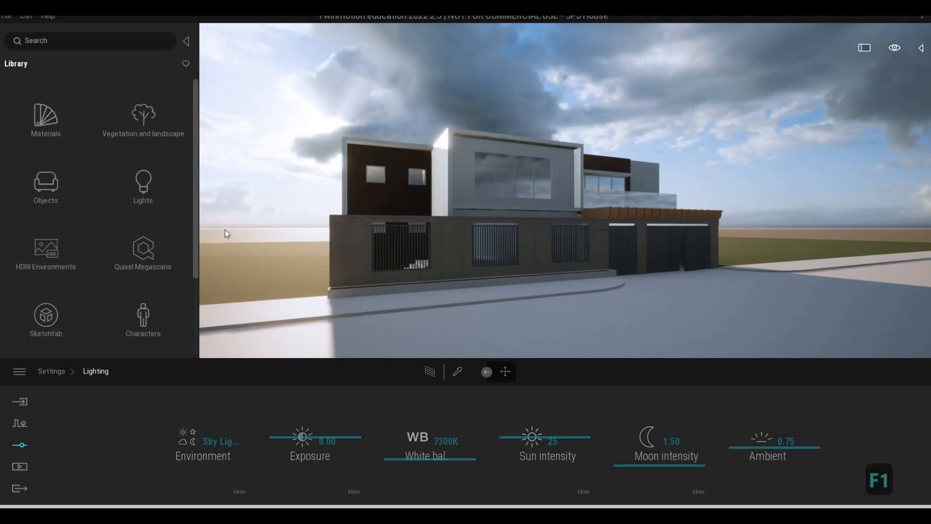
click(20, 373)
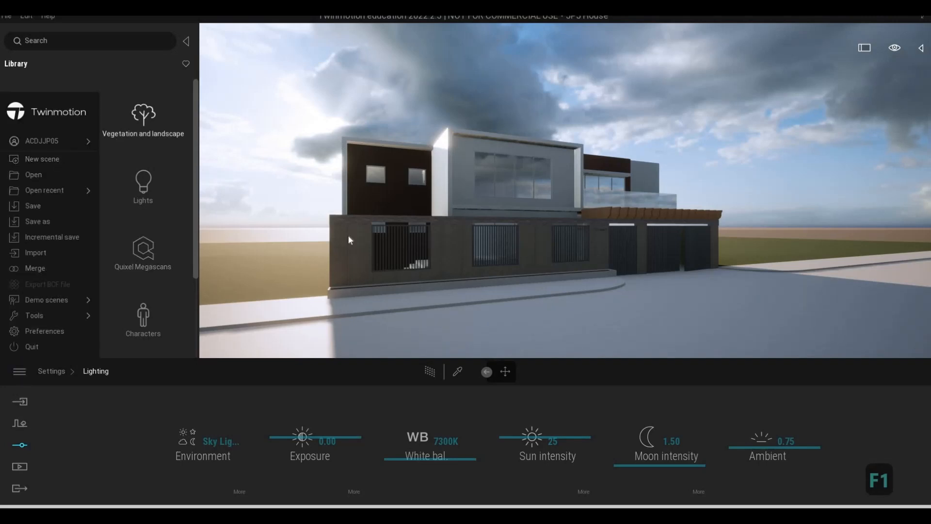
- Open the Quixel Megascans surfaces in the library and look through their material categories
key(d)
key(w)
key(w)
key(w)
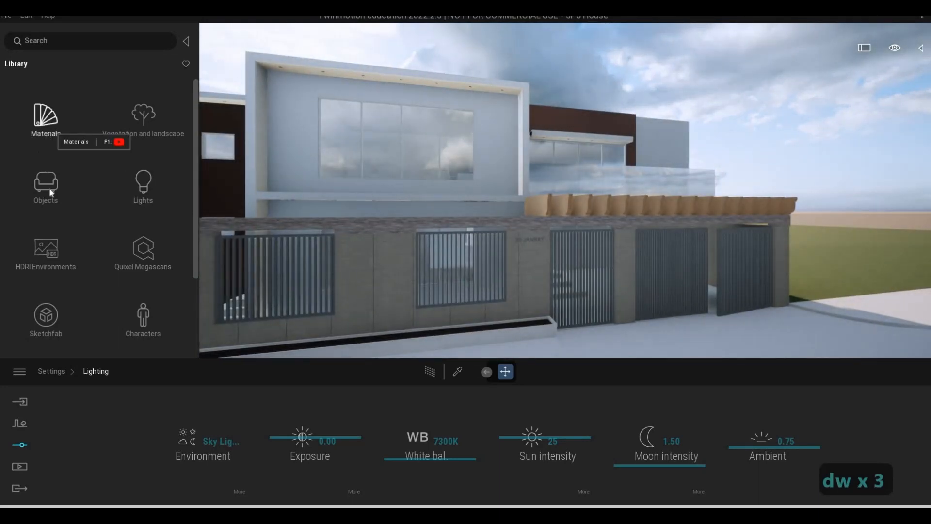
click(143, 251)
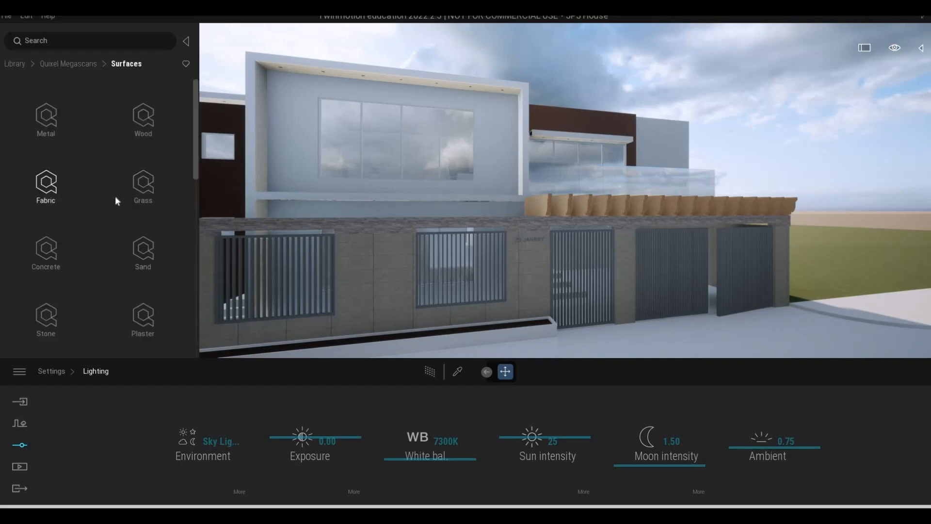
scroll(116, 199, down, 3)
scroll(129, 250, down, 2)
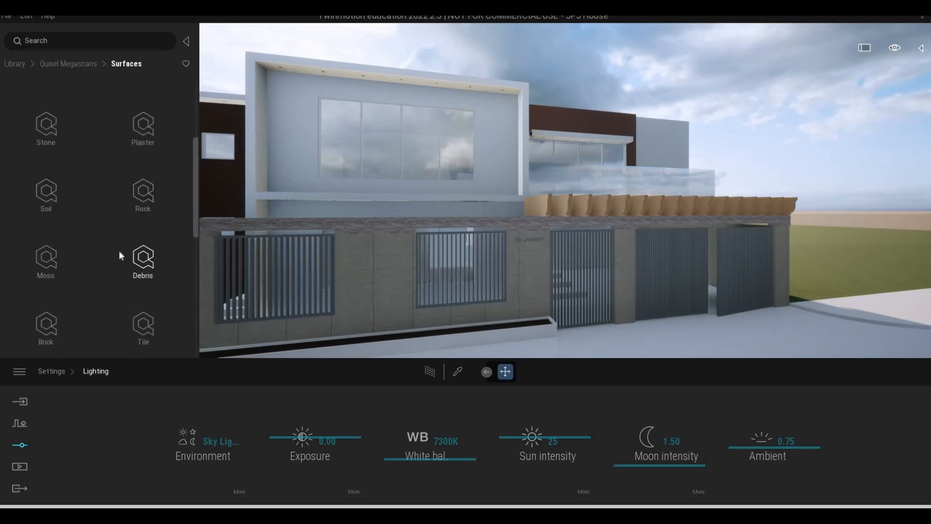
scroll(118, 259, down, 2)
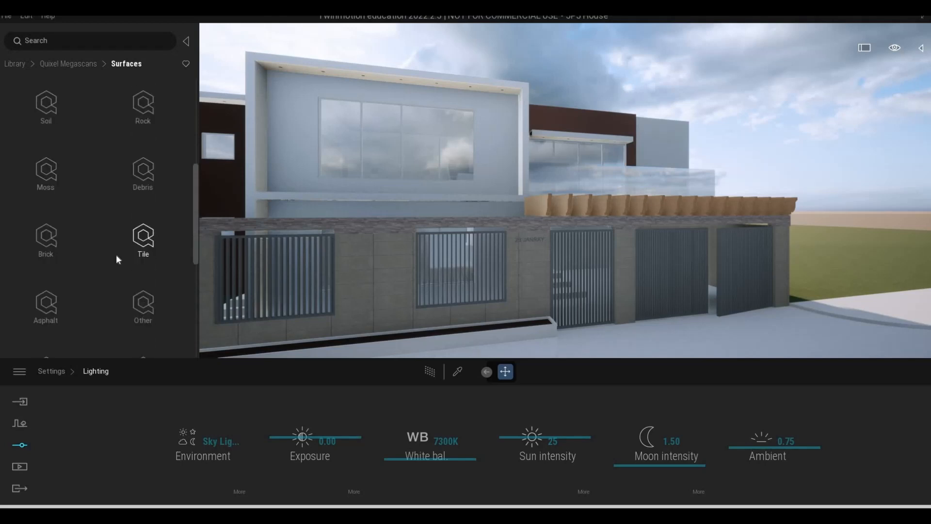
scroll(115, 254, up, 5)
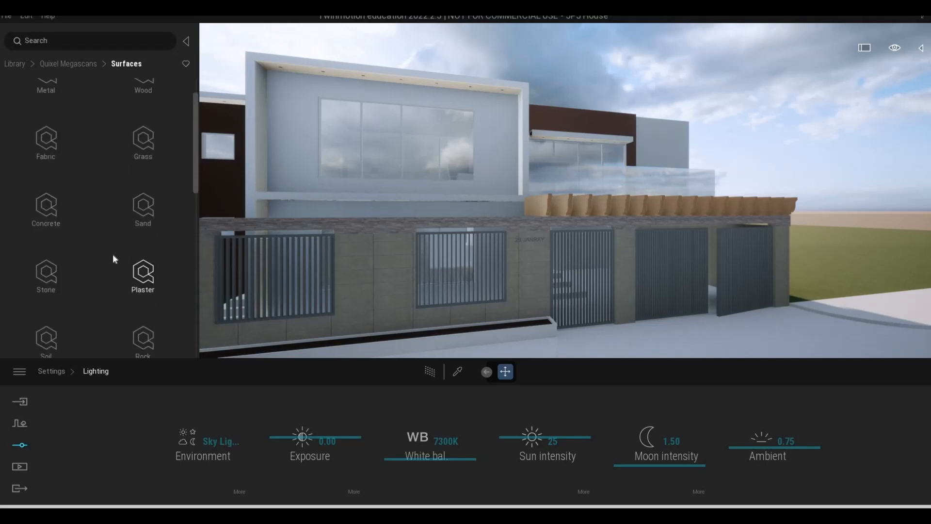
scroll(114, 257, up, 1)
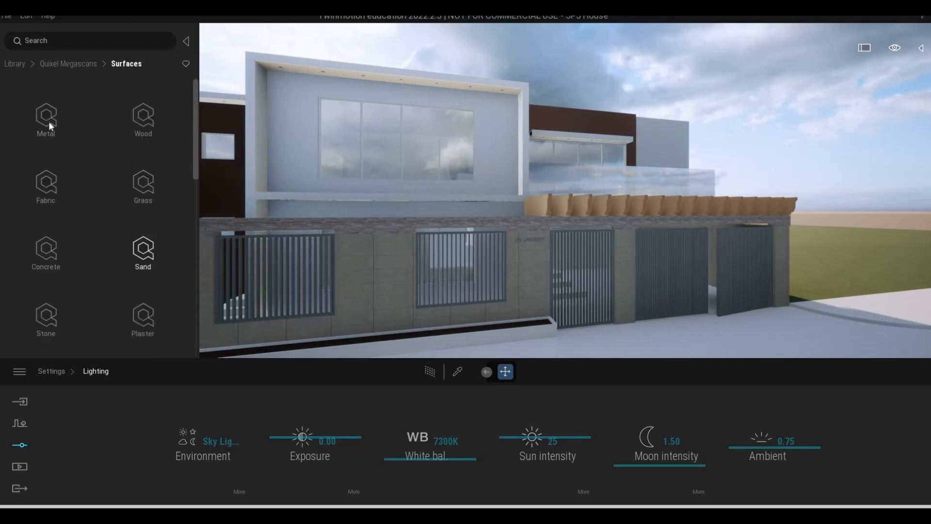
- Examine the Megascans Metal surfaces, checking the Corrugated and Bare categories for available materials
click(47, 119)
key(q)
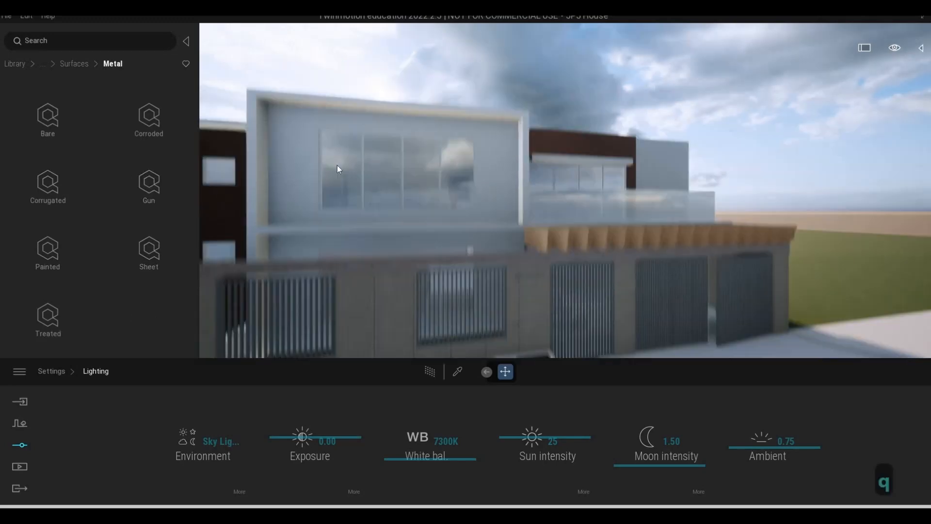
key(a)
key(a)
right_drag(337, 165, 209, 169)
key(w)
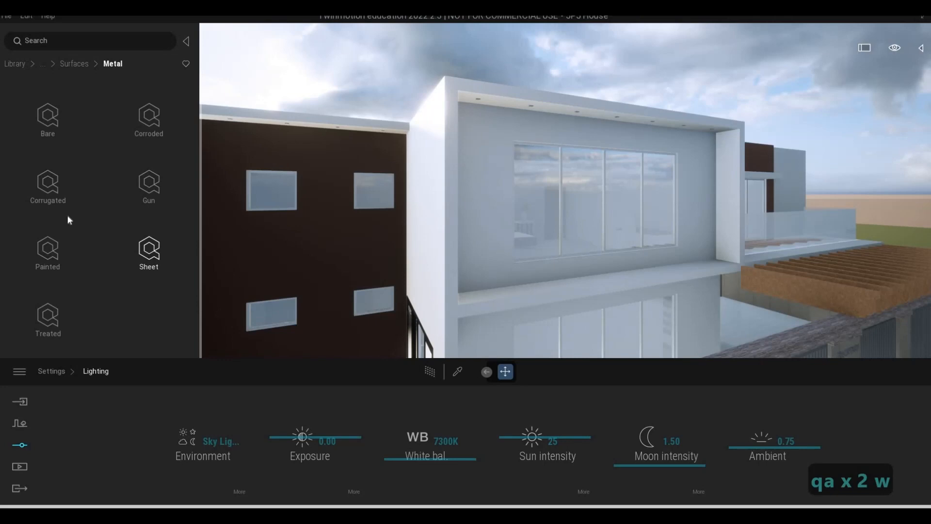
click(55, 188)
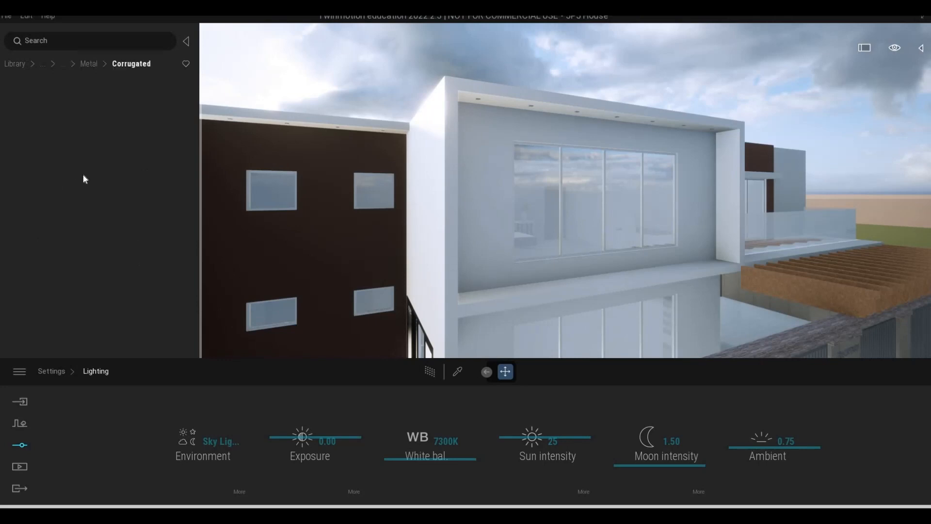
key(q)
key(a)
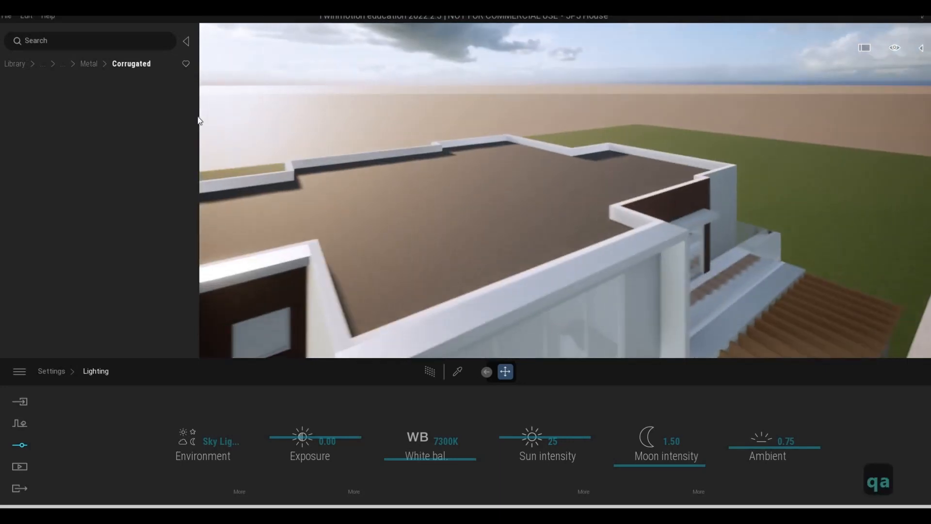
click(82, 65)
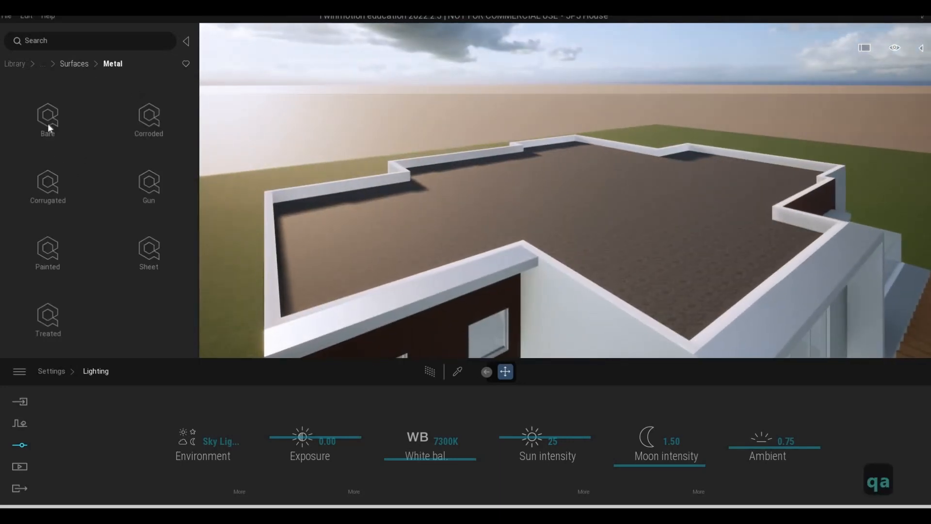
click(47, 123)
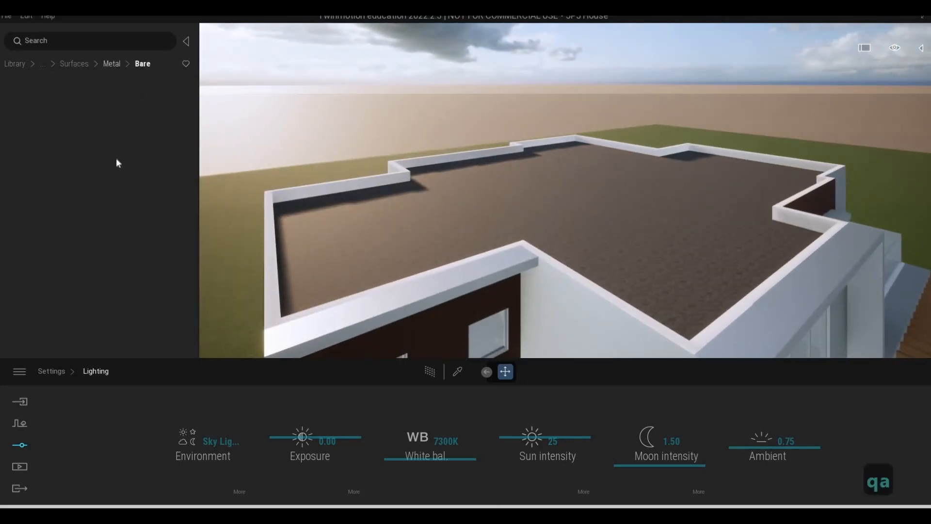
click(183, 42)
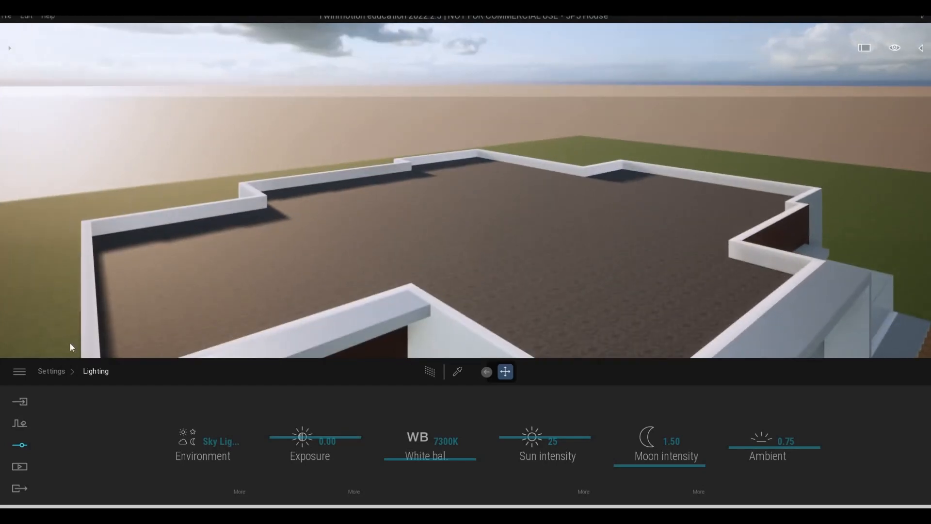
click(9, 48)
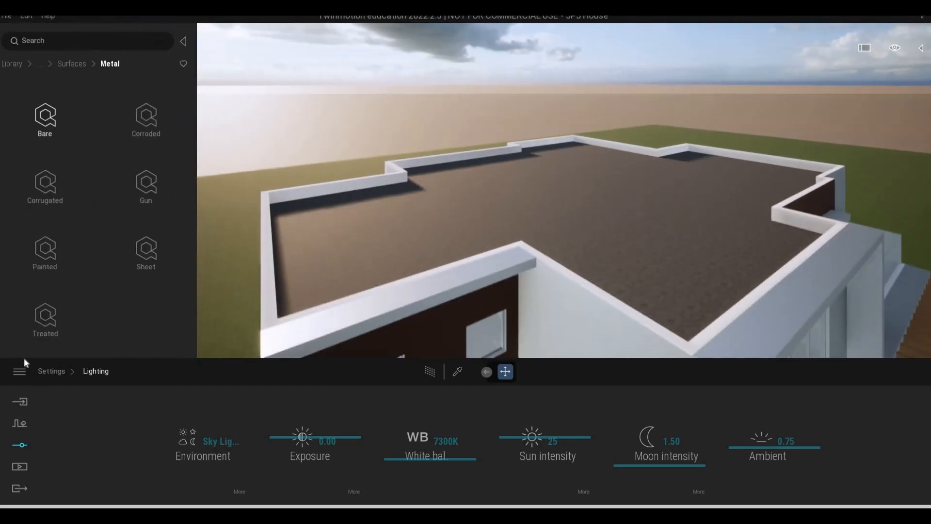
- Apply the Two sided glass material from the library's Glass materials to the windows in the dark brown wall
click(20, 65)
key(s)
key(e)
click(68, 138)
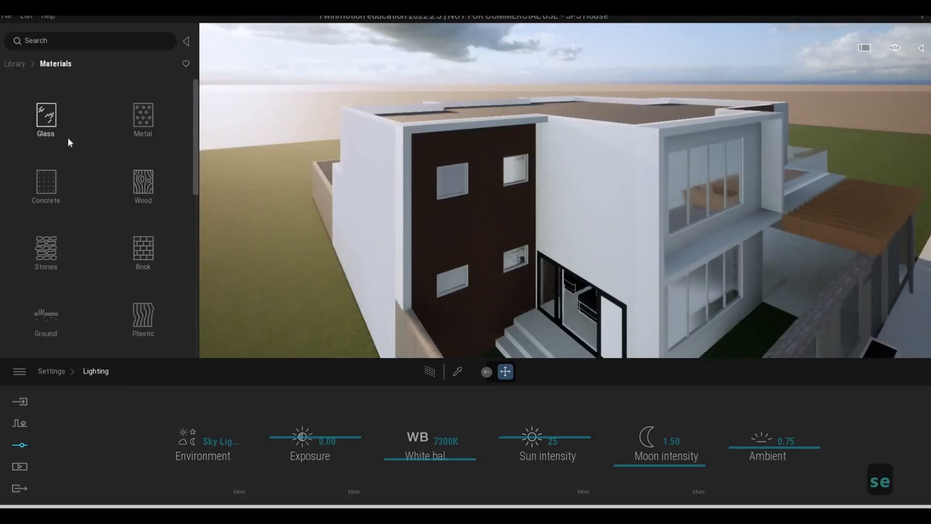
click(47, 112)
key(e)
key(w)
key(e)
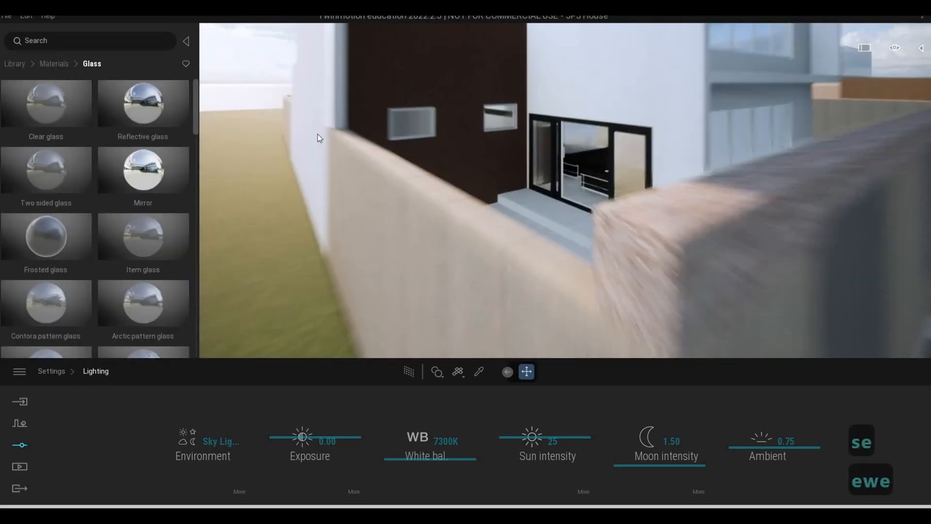
key(w)
key(q)
key(q)
key(q)
key(a)
key(w)
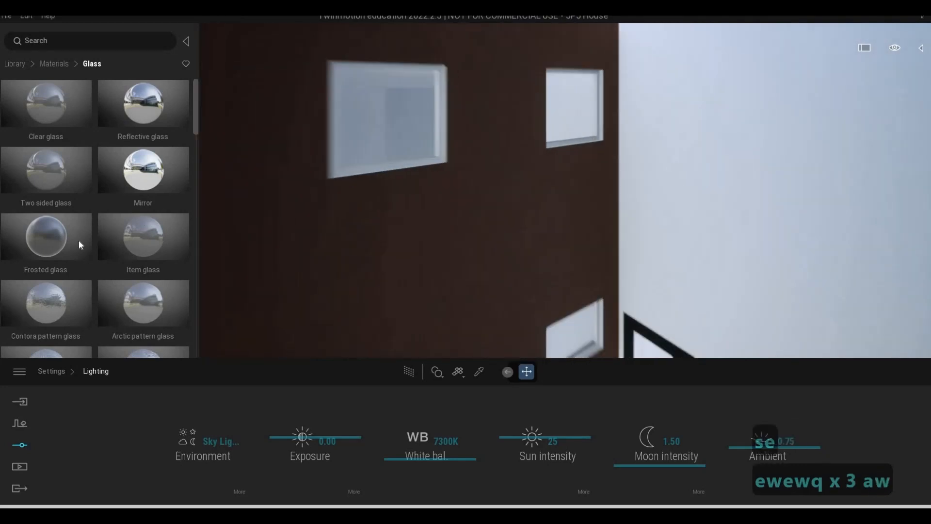
drag(44, 183, 289, 110)
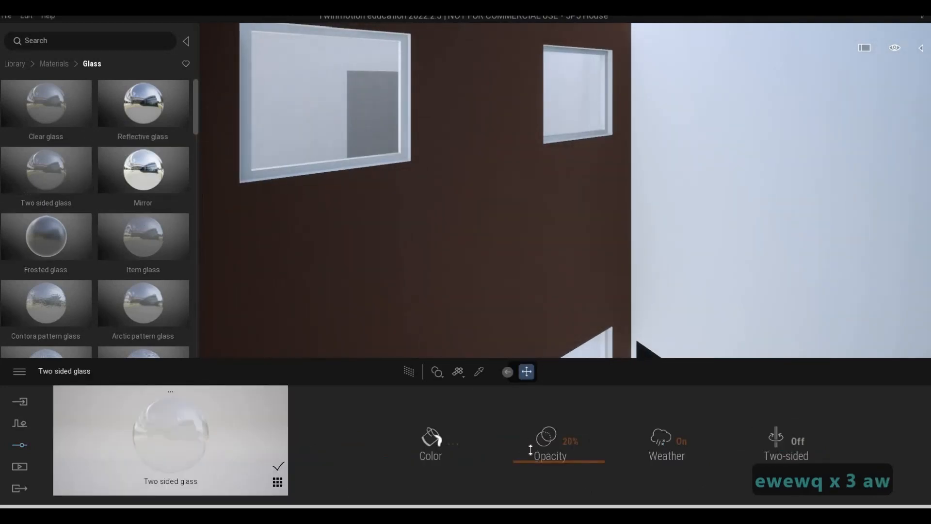
- Set the Two sided glass color to dark grey 212121 and its opacity to 60%
click(531, 434)
click(442, 444)
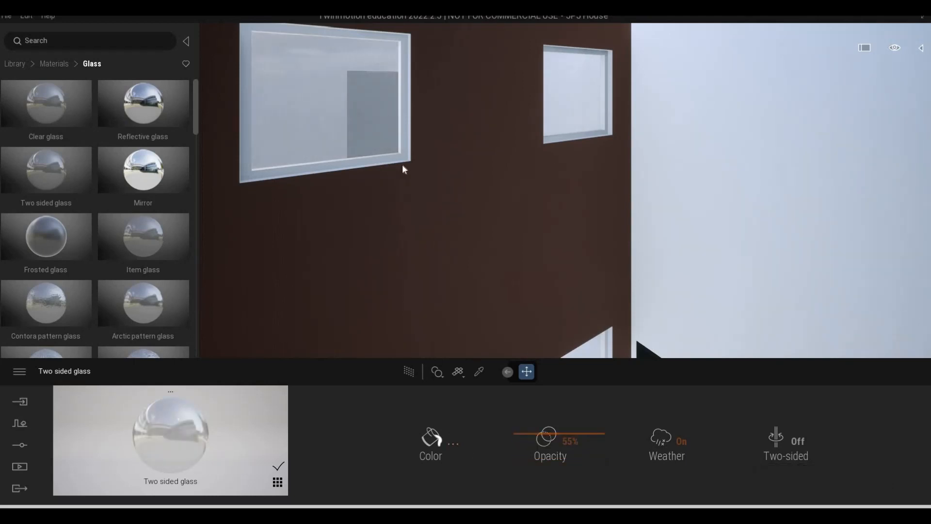
drag(450, 187, 452, 286)
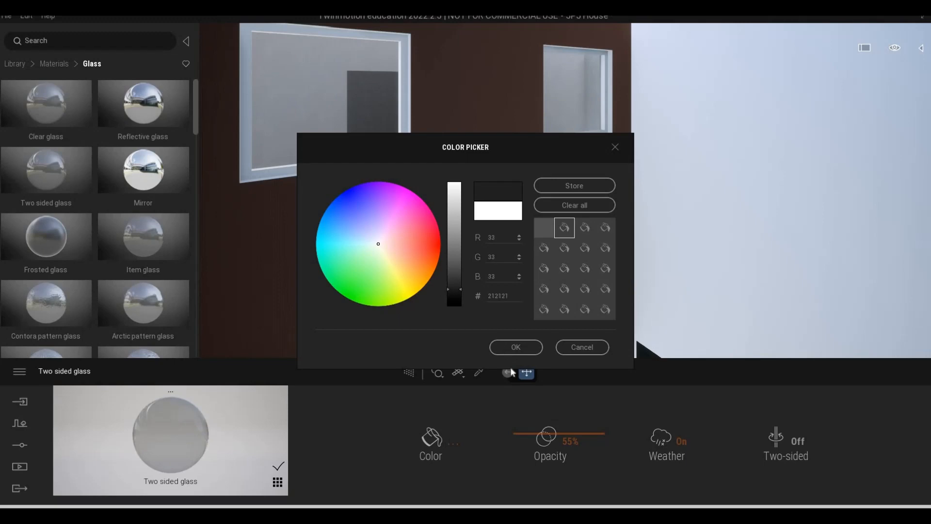
click(530, 431)
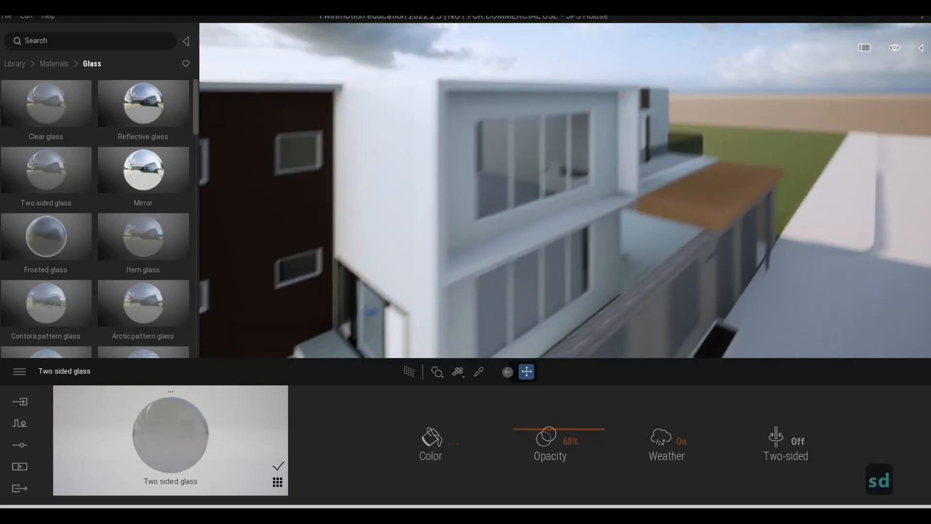
- Darken the Two sided glass color to 101010 and set its opacity to 66%
key(d)
key(w)
key(e)
key(a)
mouse_move(475, 304)
right_down()
mouse_move(451, 455)
mouse_move(472, 304)
right_up()
click(432, 439)
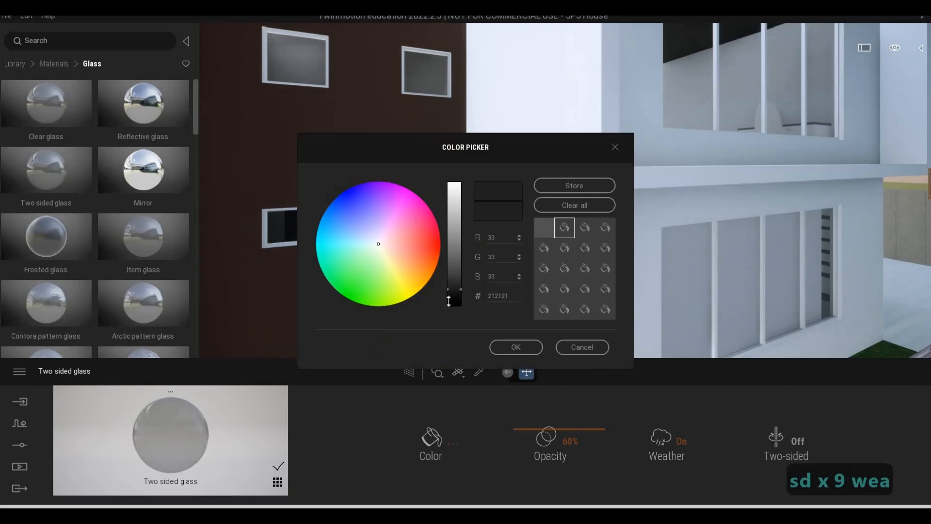
click(449, 301)
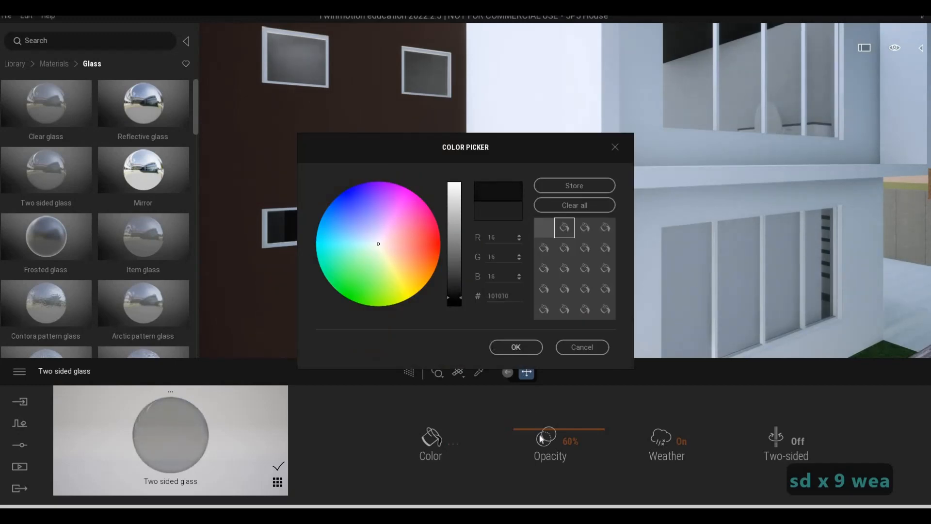
mouse_move(542, 439)
mouse_down()
mouse_move(538, 421)
mouse_move(536, 471)
mouse_move(537, 446)
mouse_up()
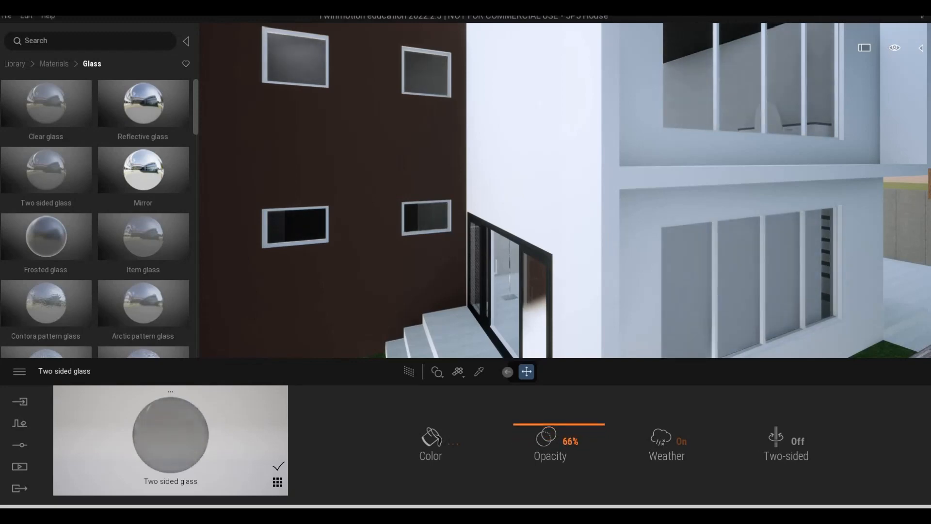
- Pick the Aluminum material from the frame of the large upper front window with the material picker
key(s)
key(q)
key(e)
key(d)
key(w)
key(e)
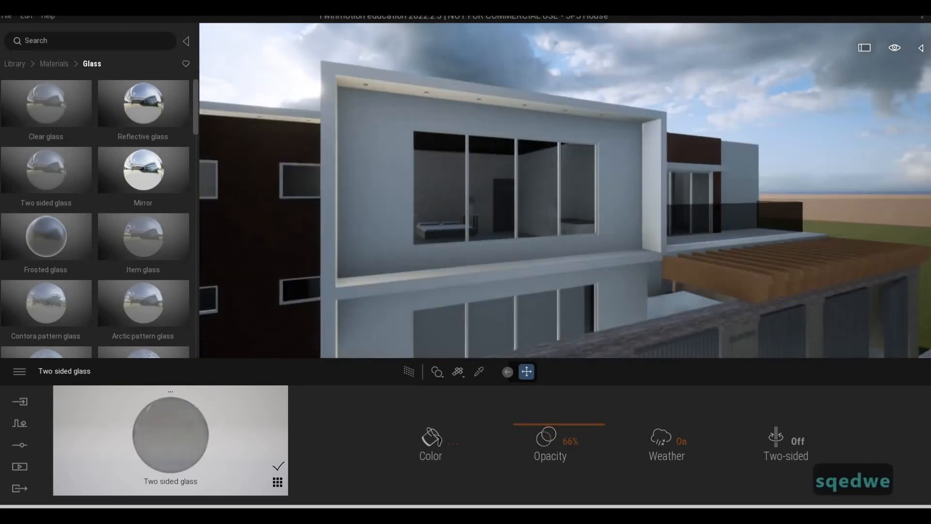
key(w)
key(q)
key(e)
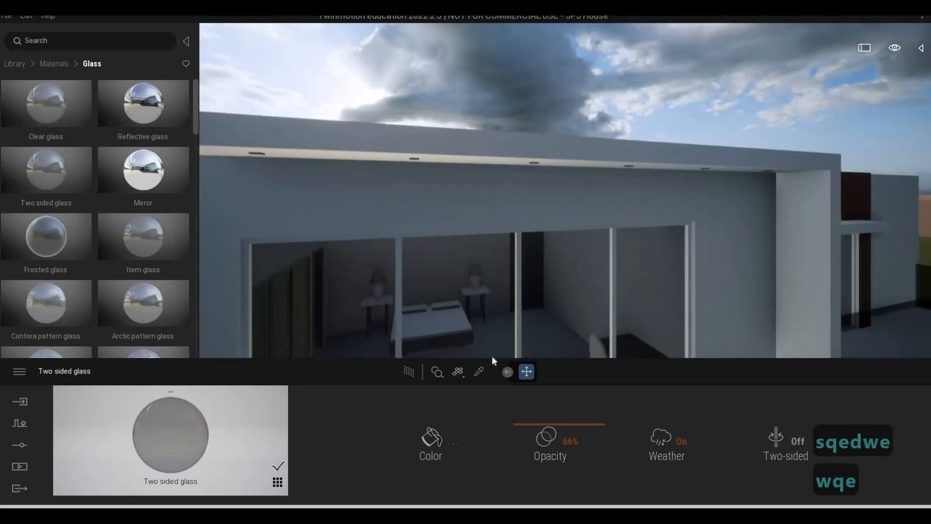
key(w)
click(478, 372)
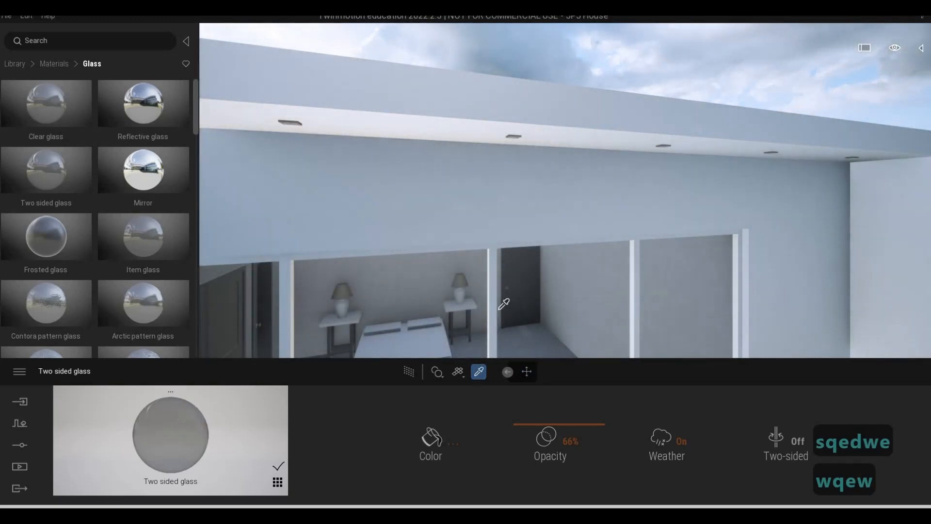
click(496, 308)
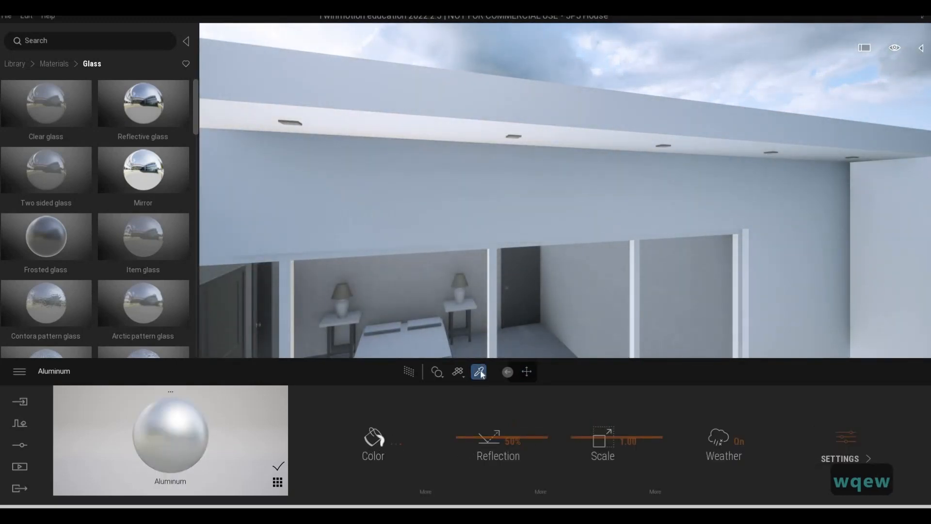
key(s)
key(s)
key(s)
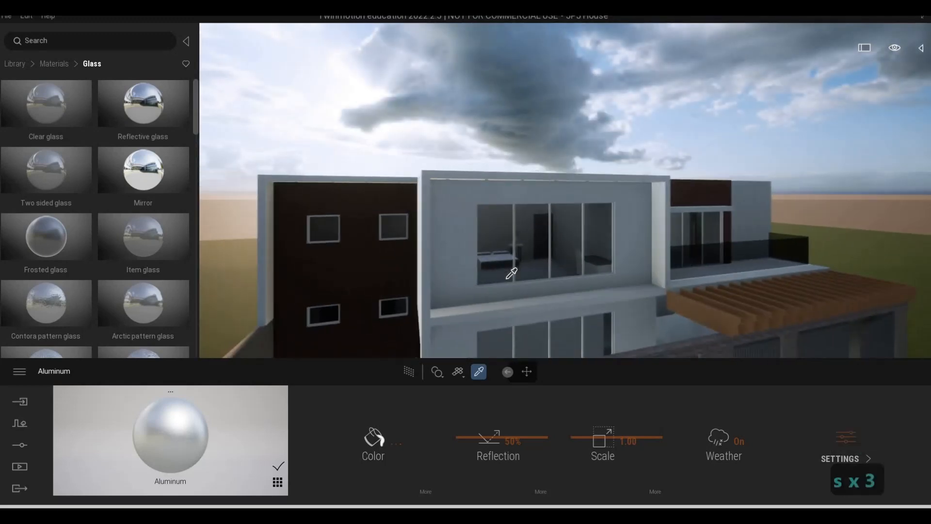
key(Escape)
key(Escape)
- Return to the library overview and inspect the windows across the front facade
key(e)
key(a)
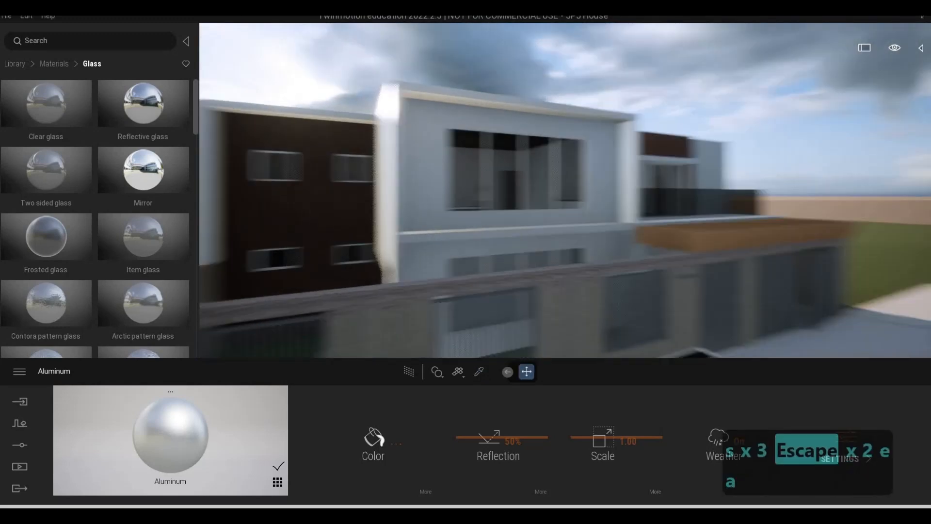
key(w)
key(a)
key(w)
key(d)
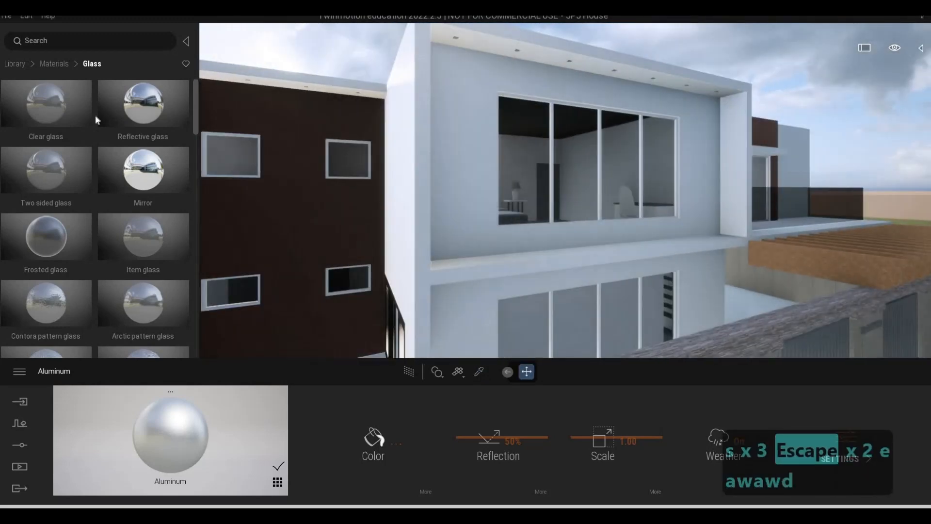
click(17, 65)
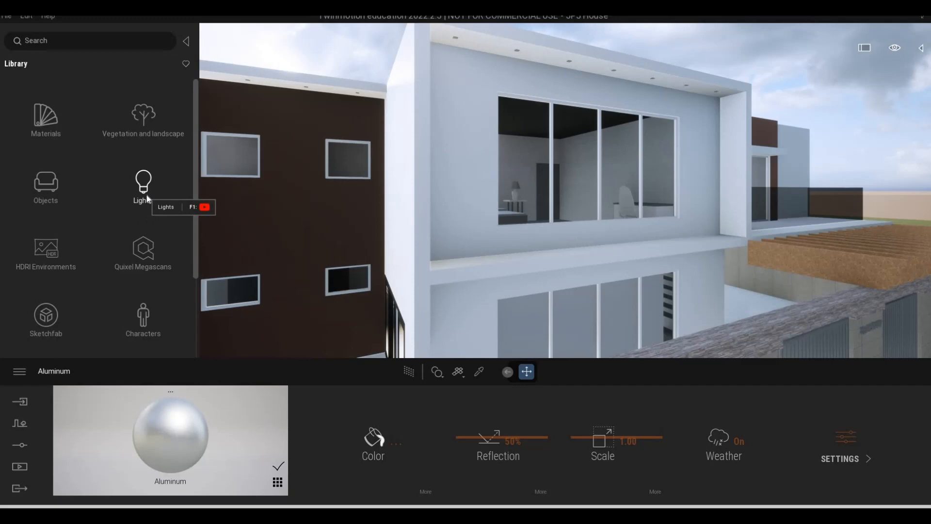
key(a)
key(s)
key(d)
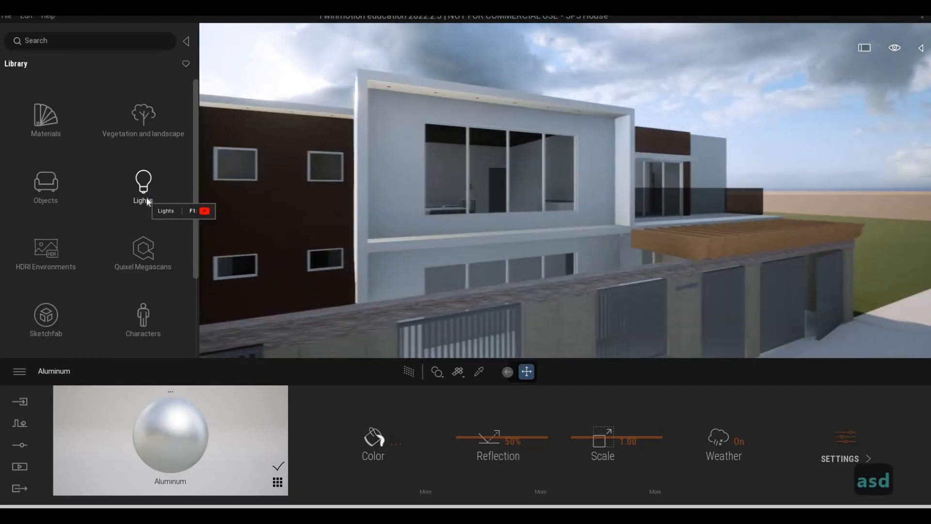
key(w)
key(a)
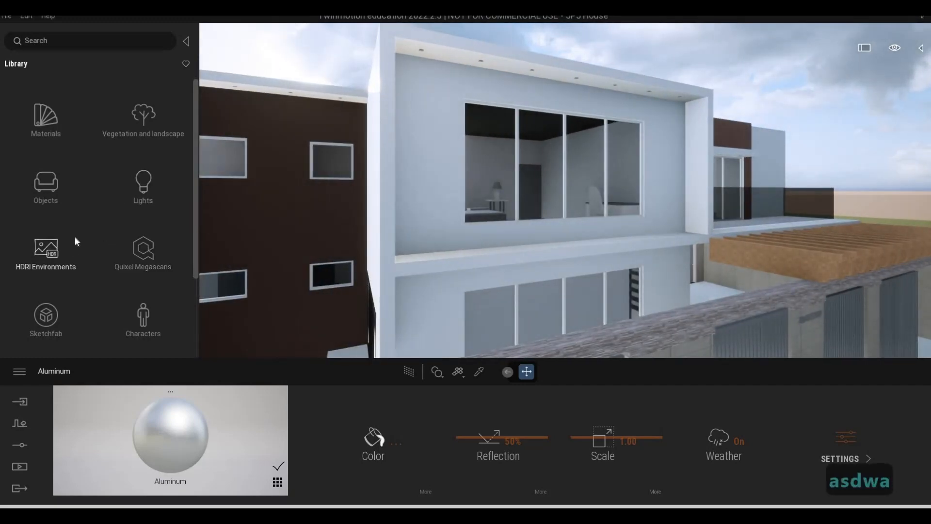
key(a)
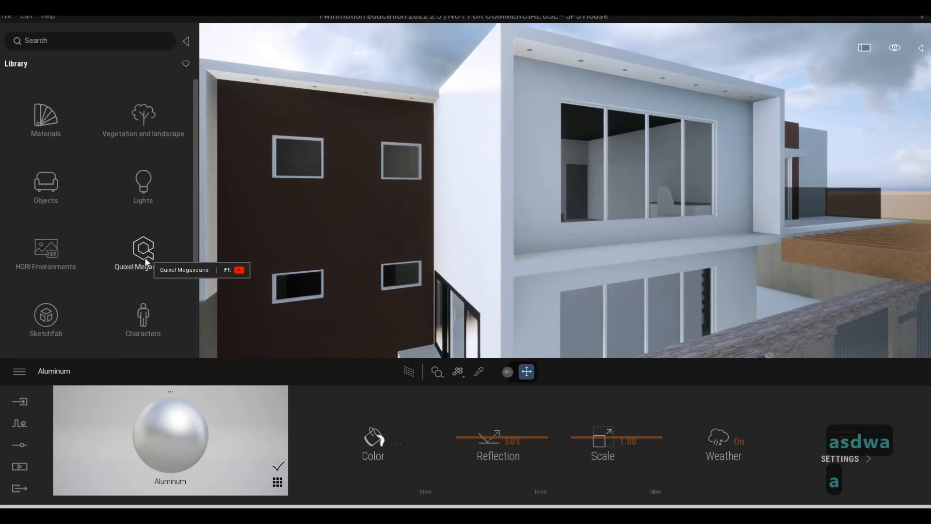
- Open the library's Metal materials and look through the aluminium panel and siding finishes
click(29, 119)
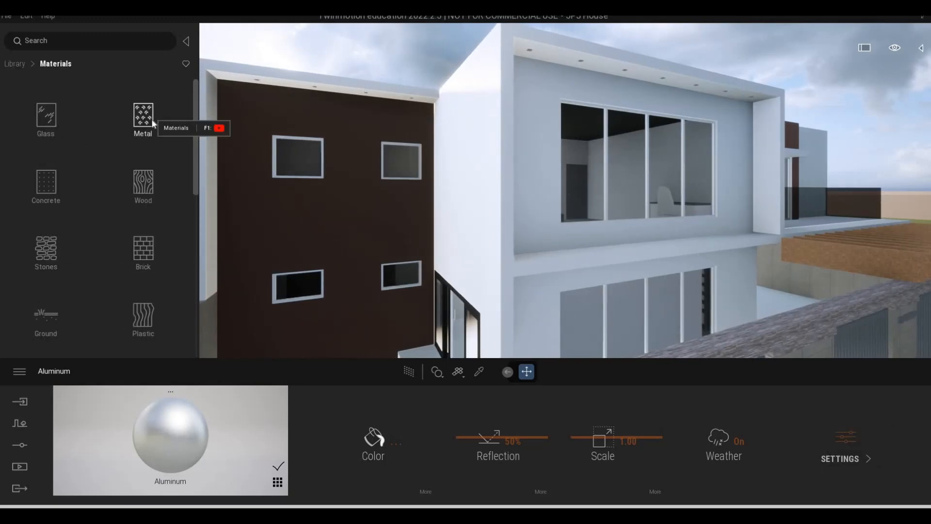
click(145, 116)
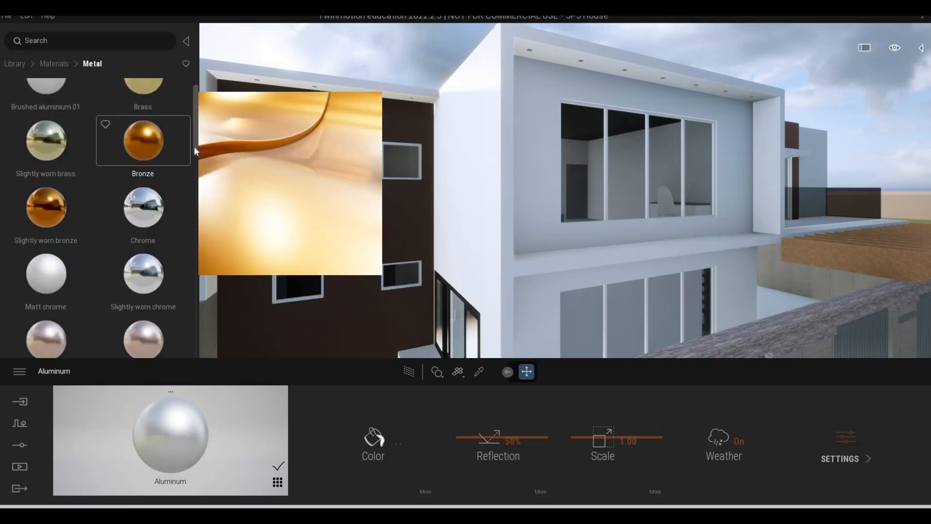
scroll(193, 295, down, 10)
scroll(194, 283, up, 3)
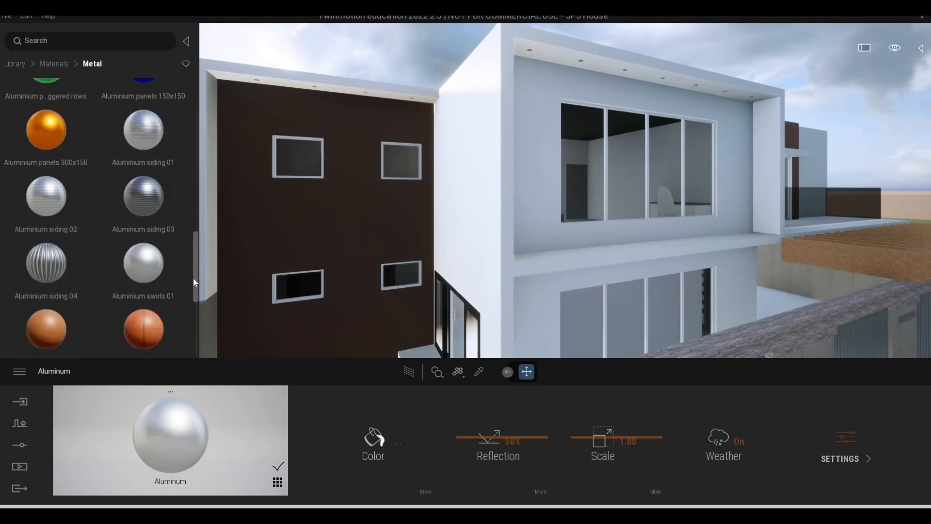
scroll(188, 292, down, 1)
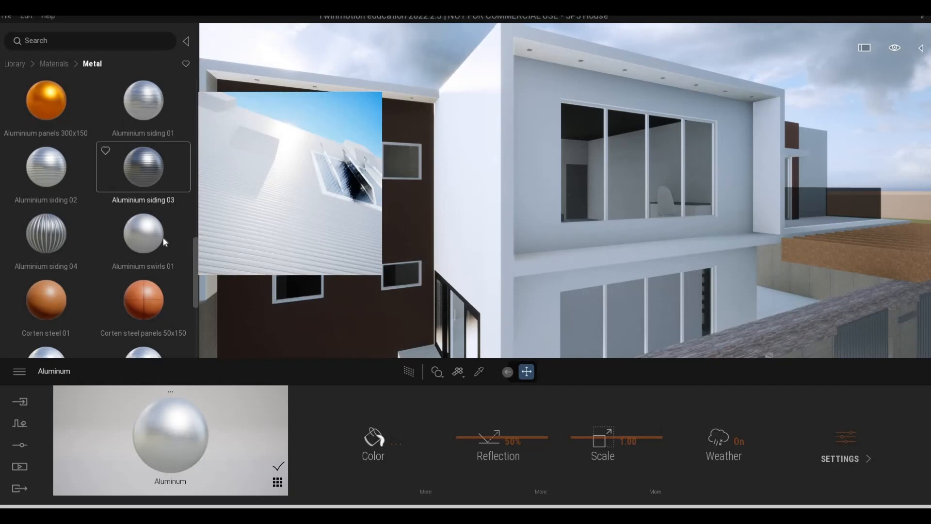
scroll(78, 170, up, 3)
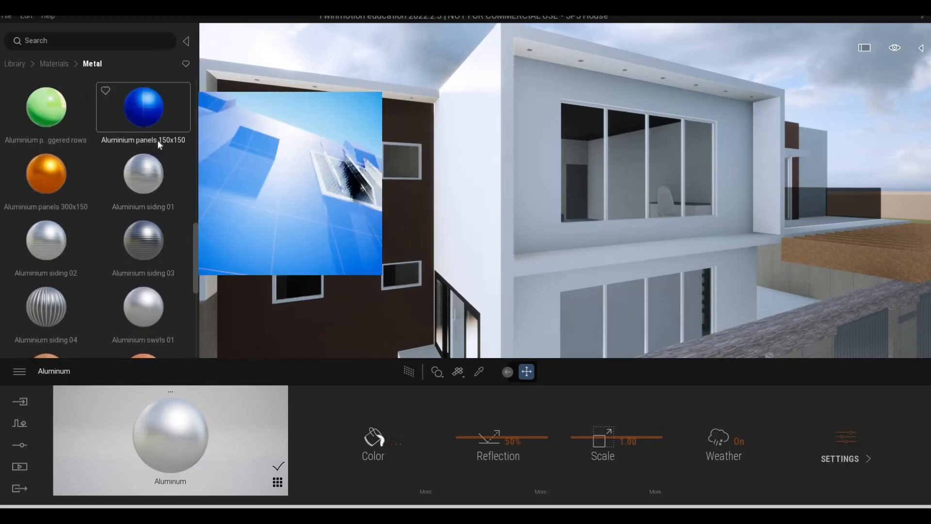
scroll(157, 141, up, 4)
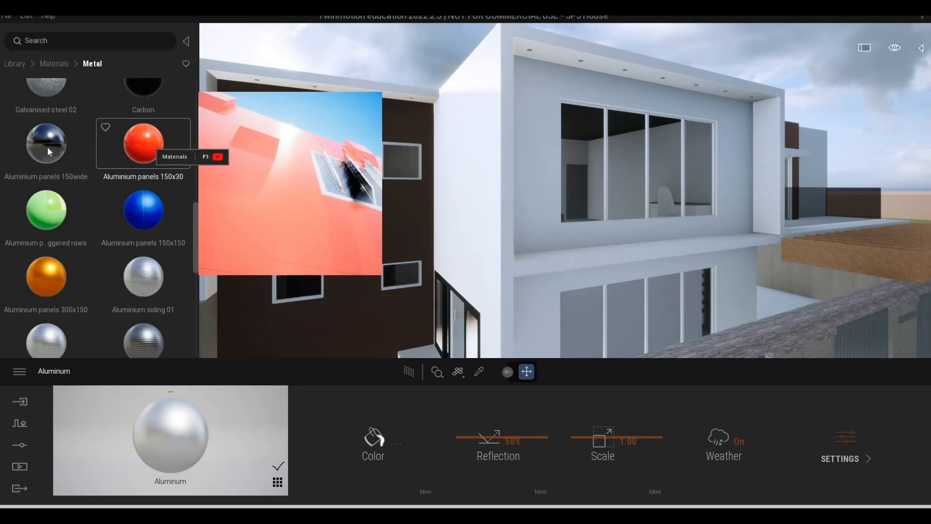
- Try the Aluminium panels 150wide material on the white exterior walls and inspect it up close
drag(459, 156, 502, 160)
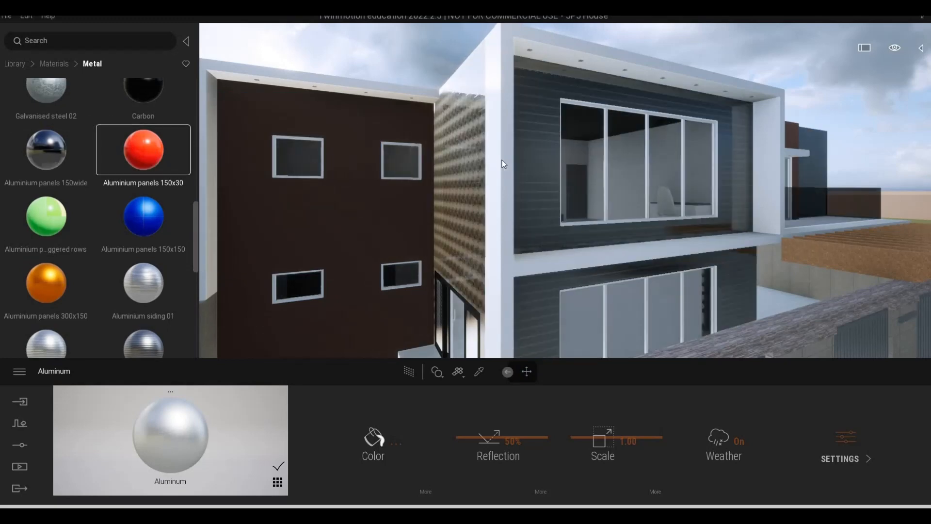
key(w)
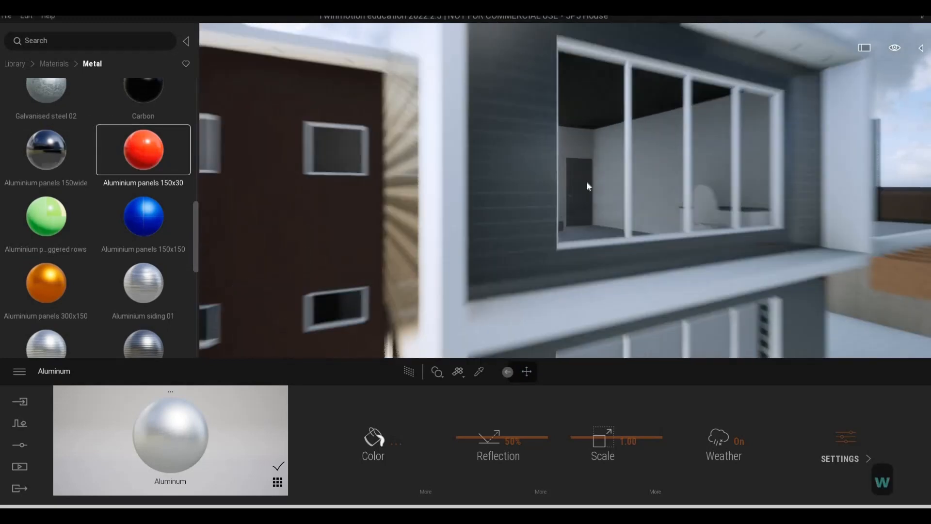
key(a)
key(d)
key(a)
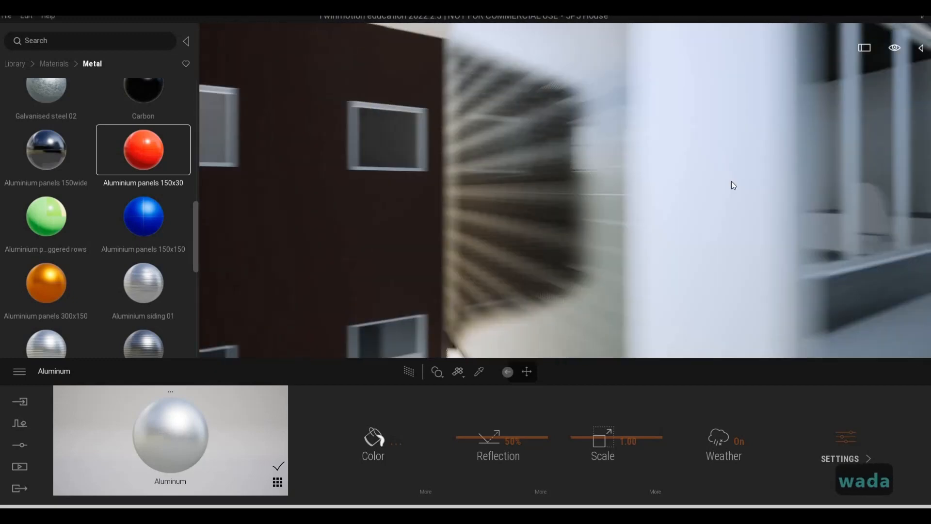
key(s)
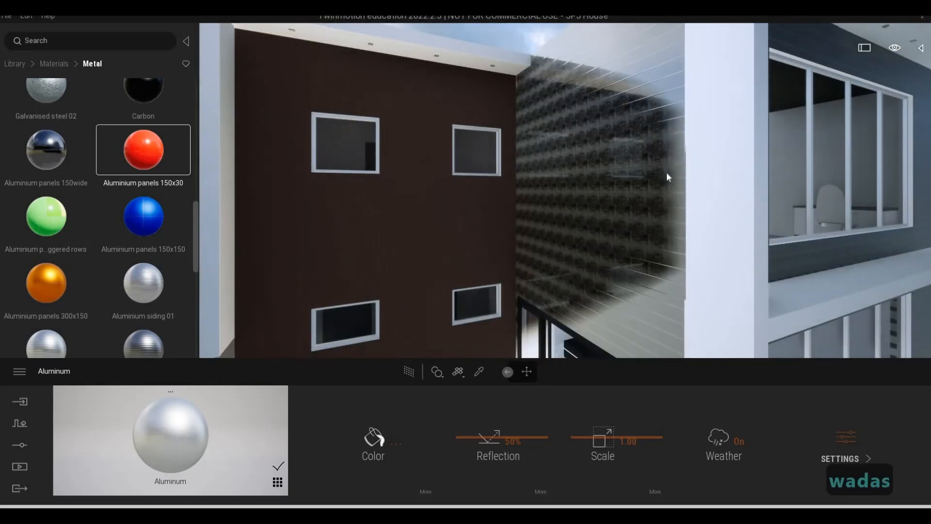
key(s)
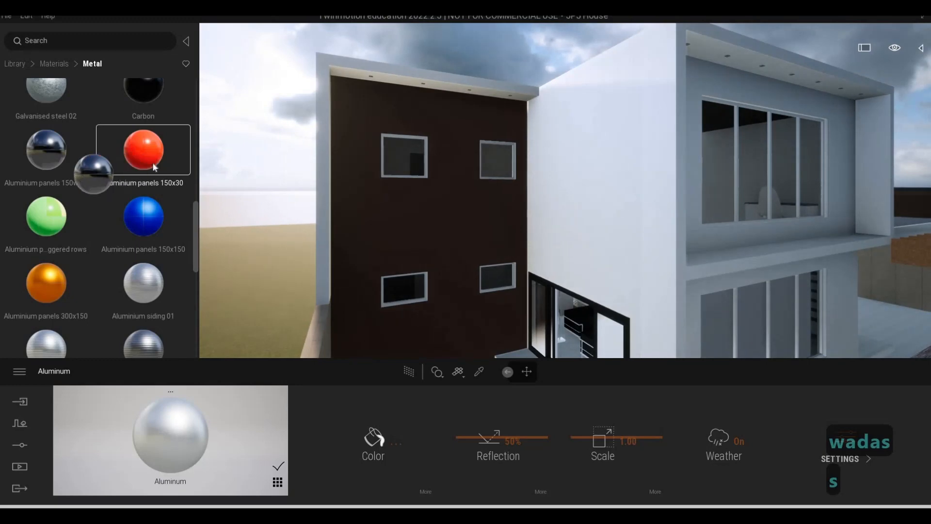
- Try the Aluminium panels 150x30 material on the white exterior walls and check its surface near the small windows
drag(132, 176, 599, 175)
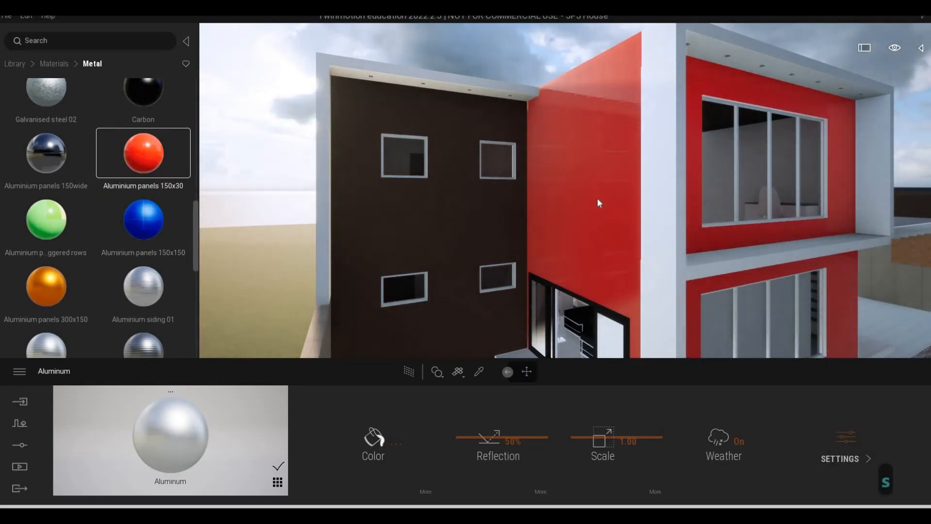
key(w)
key(w)
key(w)
key(w)
key(s)
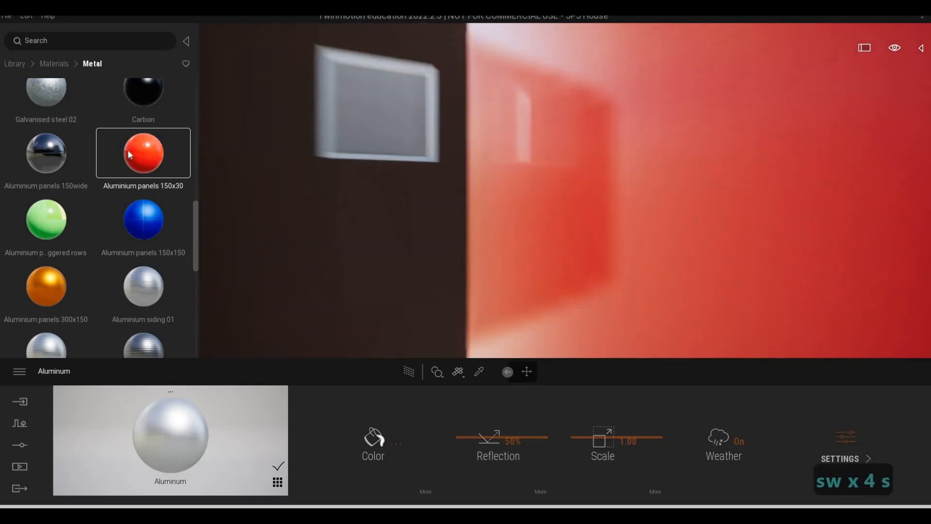
- Try the Aluminium panels 150x150 material on the white exterior walls and the projecting frame around the front windows
scroll(15, 266, up, 1)
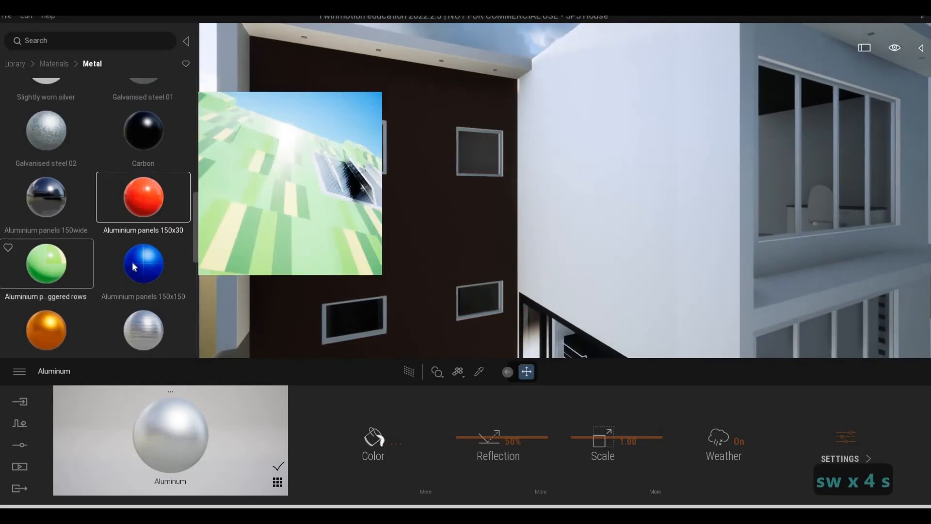
drag(132, 262, 588, 211)
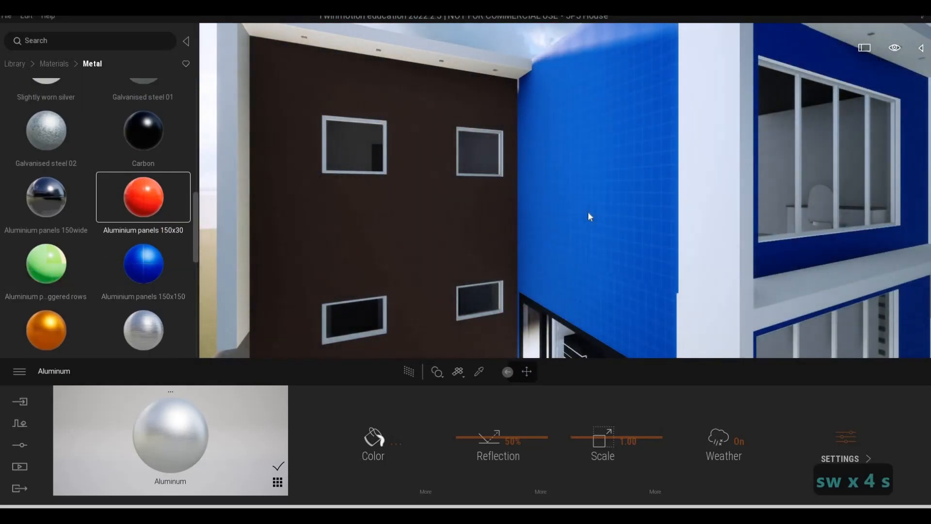
click(555, 267)
key(d)
key(a)
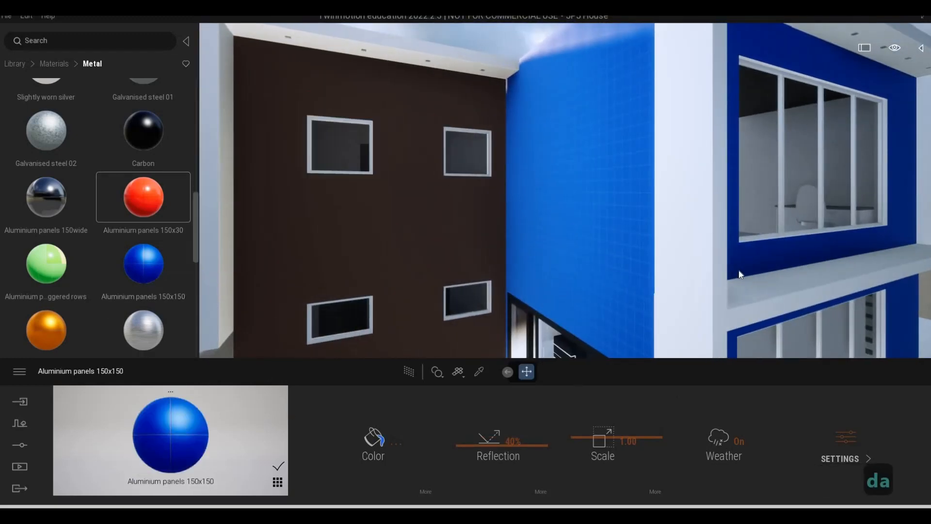
key(d)
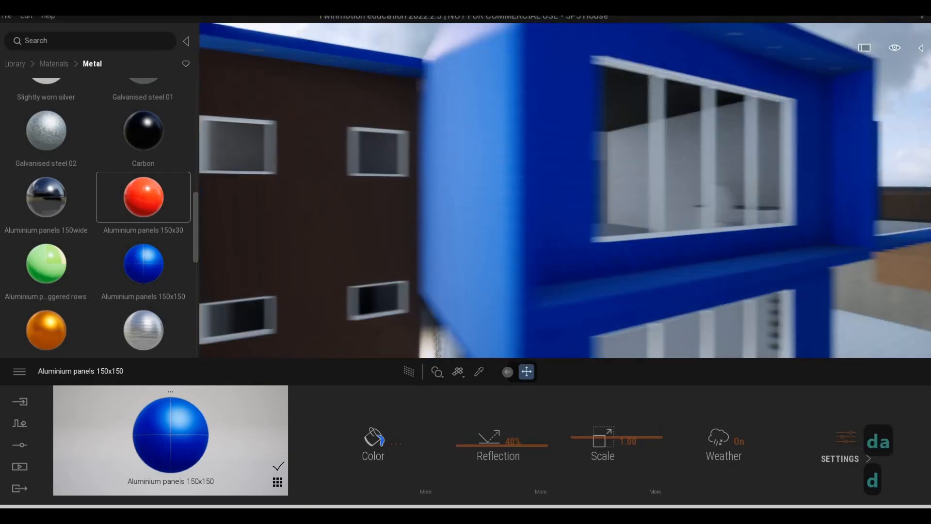
- Move around the house and examine which walls, slabs and frames carry the blue panel material
key(s)
key(d)
key(d)
key(d)
key(w)
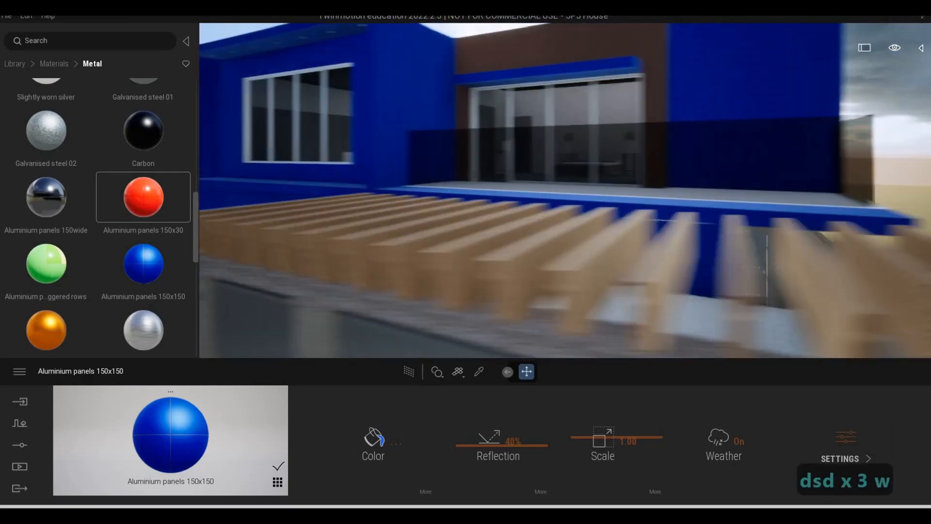
key(a)
key(a)
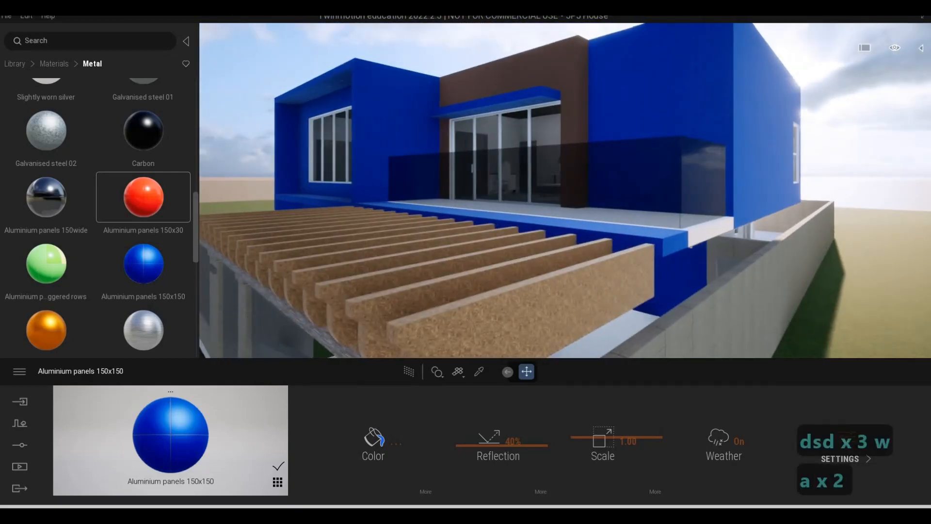
key(w)
key(q)
key(d)
key(a)
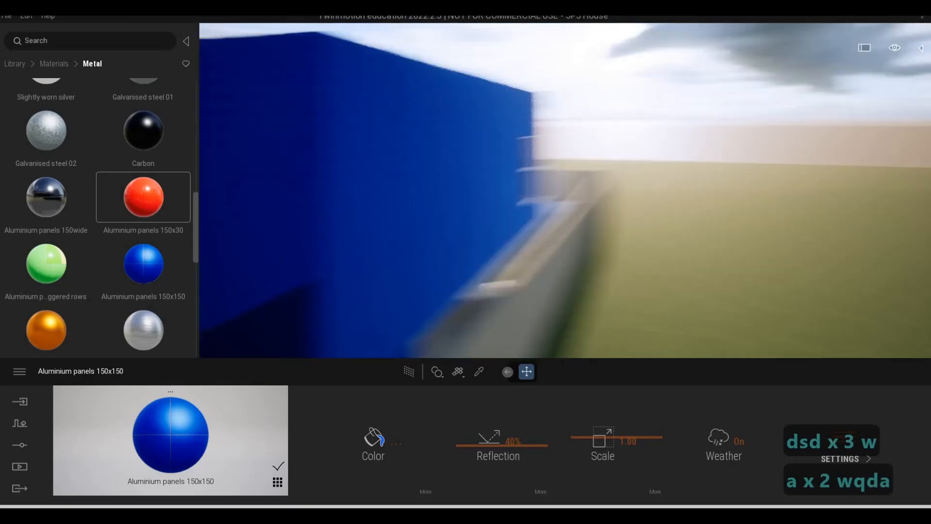
key(a)
key(a)
key(a)
key(a)
key(a)
key(s)
key(e)
key(s)
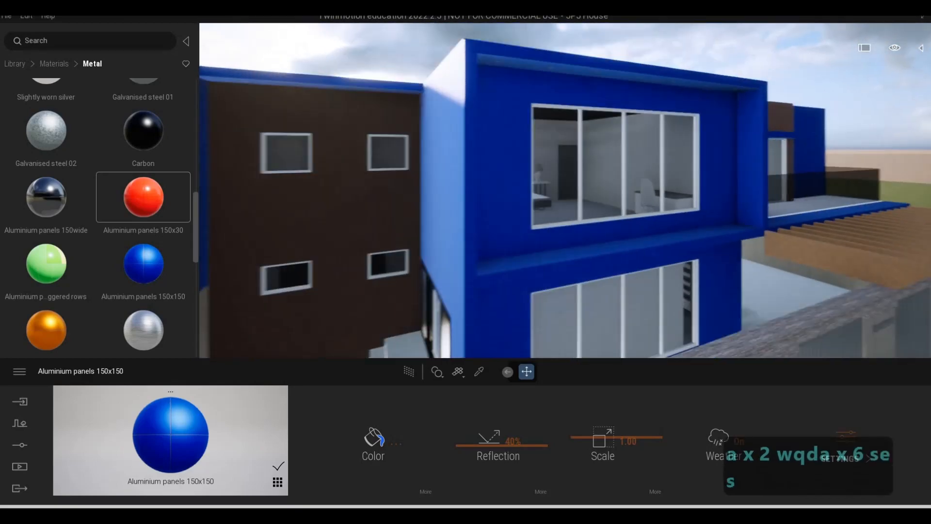
key(e)
key(a)
key(q)
key(w)
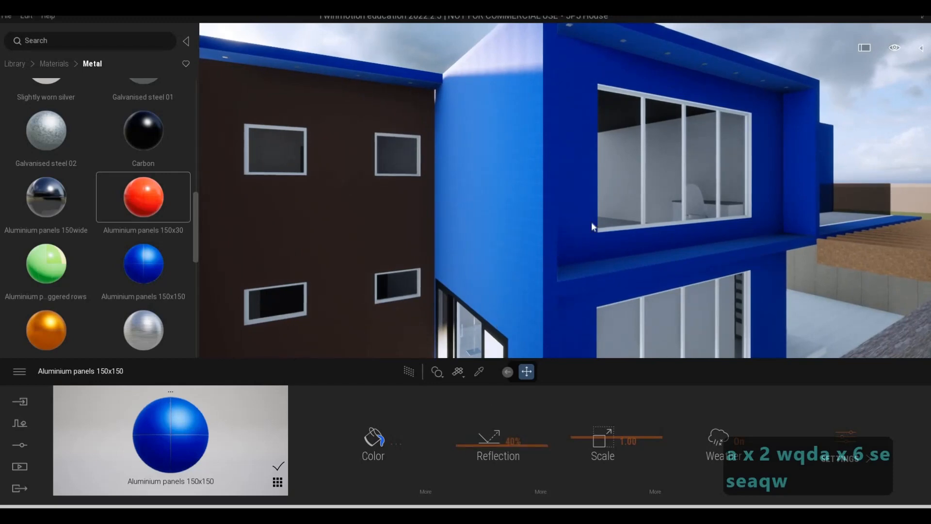
key(d)
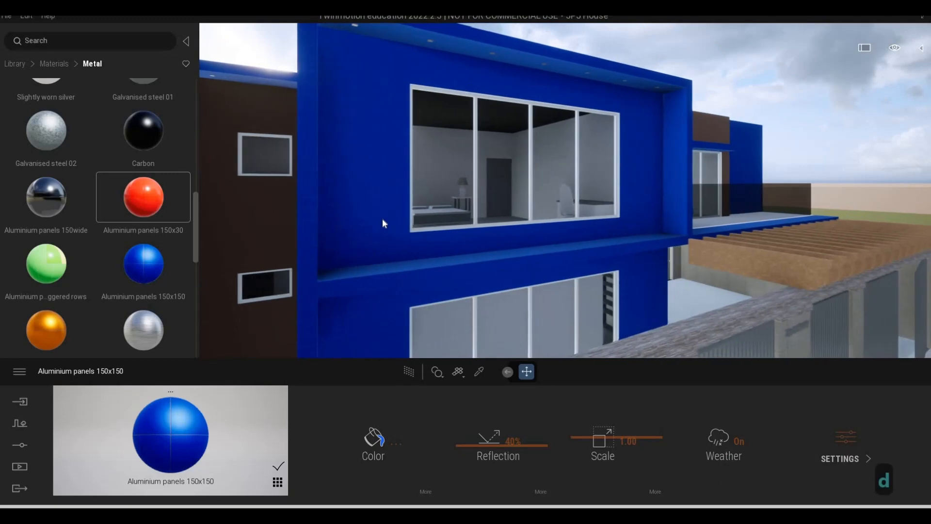
key(s)
key(e)
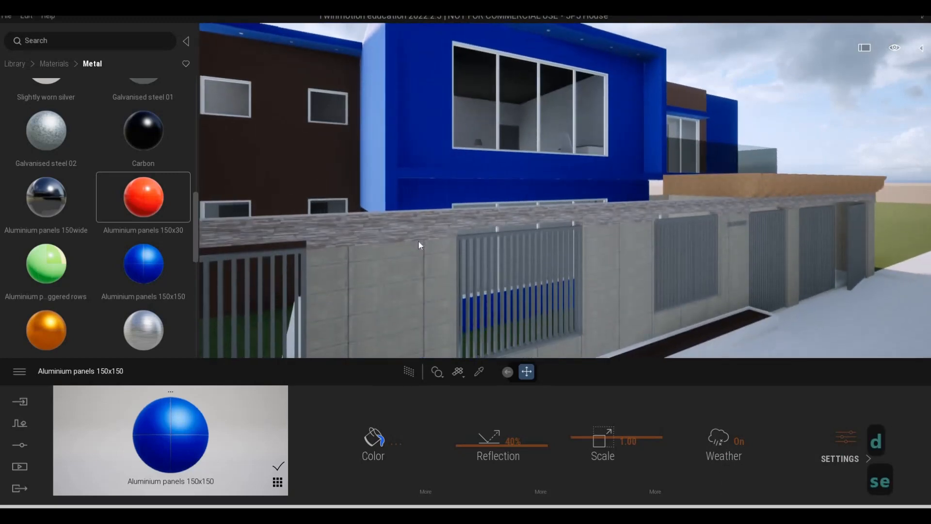
- Undo the last two applications of the blue panel material to the house
key(ctrl+z)
key(ctrl+z)
key(a)
key(w)
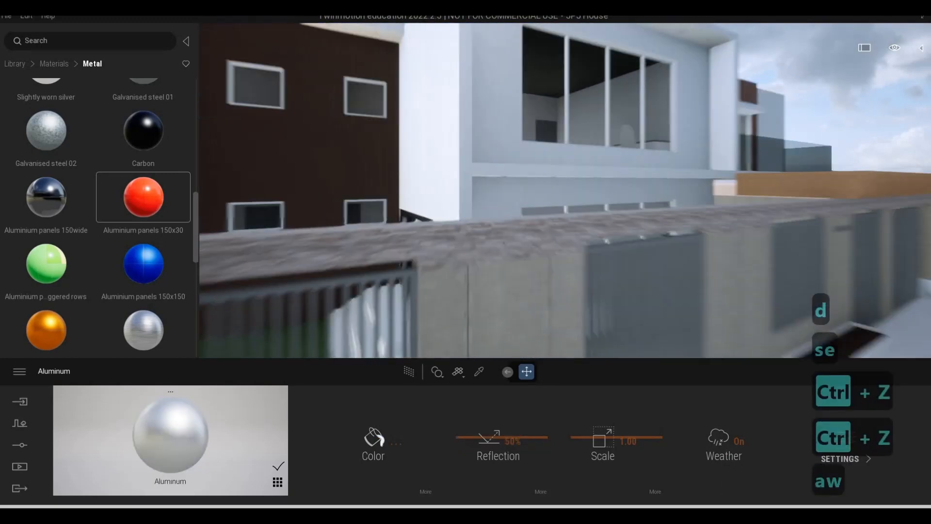
key(q)
- Switch to Revit and paint the front exterior wall faces around the upper and lower windows with Textile - Slate Blue
key(alt+Tab)
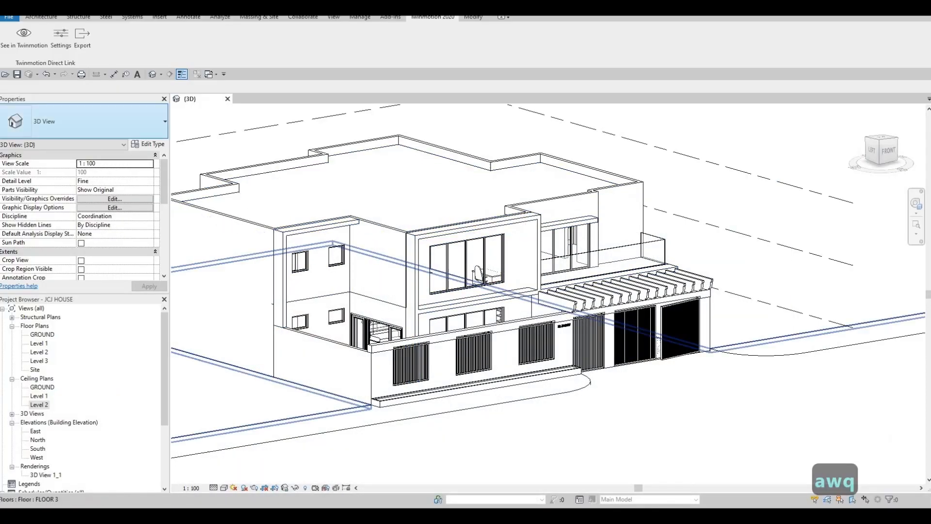
click(42, 18)
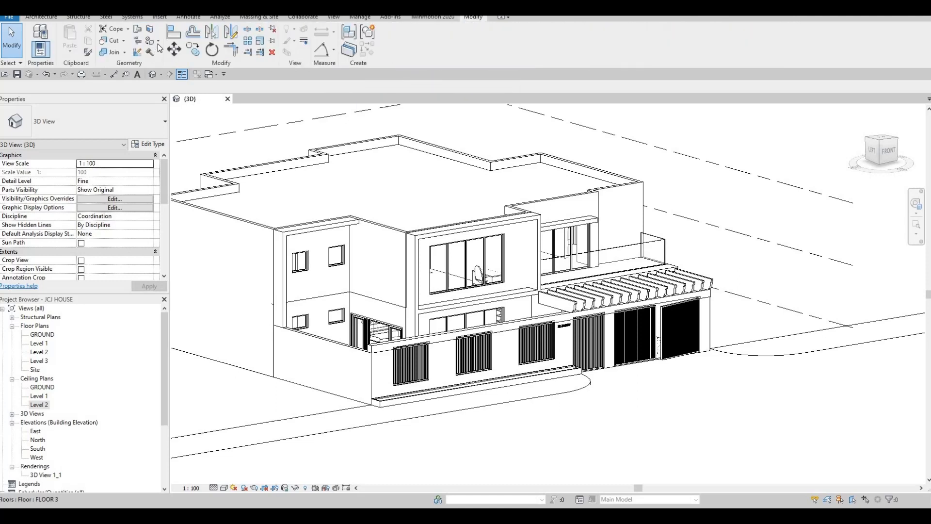
click(159, 41)
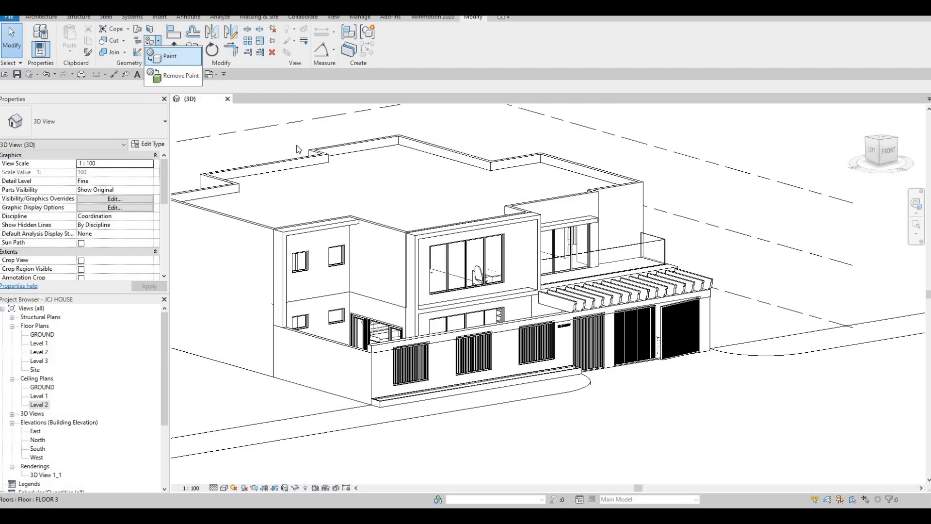
click(171, 57)
scroll(281, 258, down, 3)
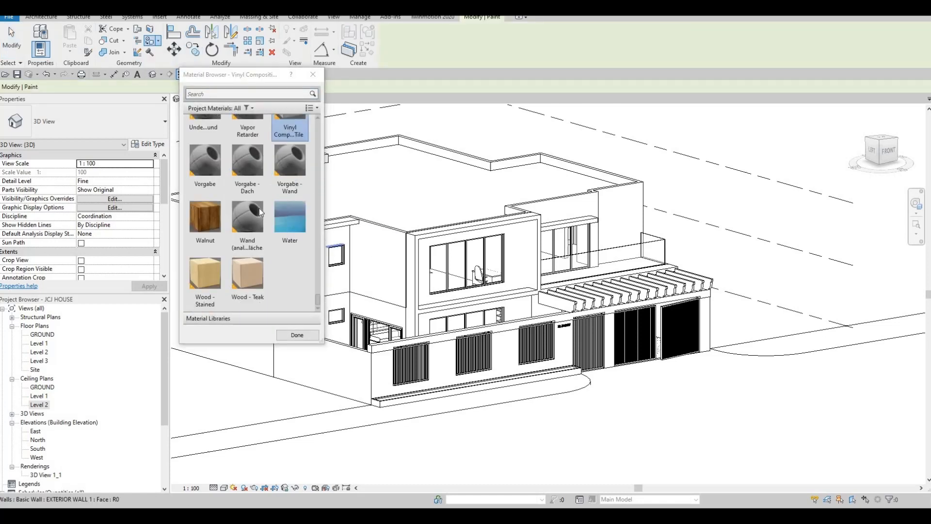
scroll(258, 208, up, 3)
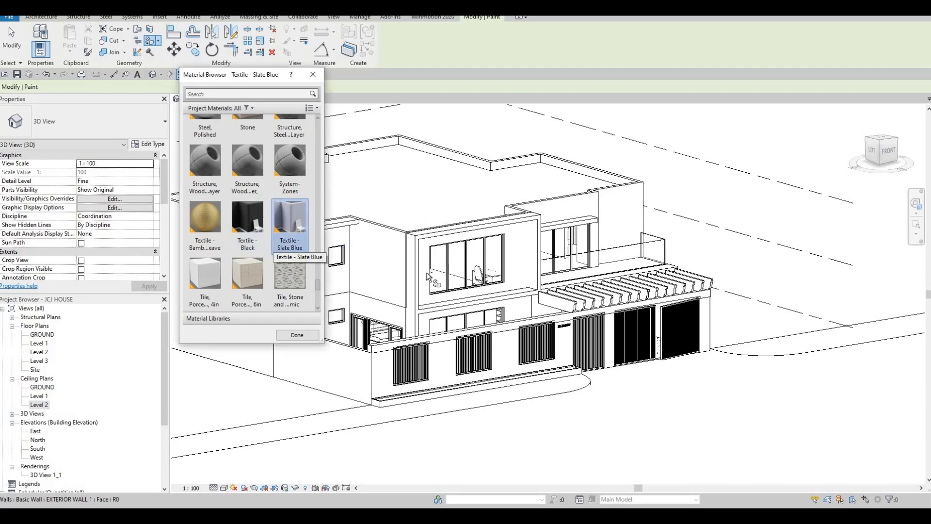
scroll(417, 274, up, 4)
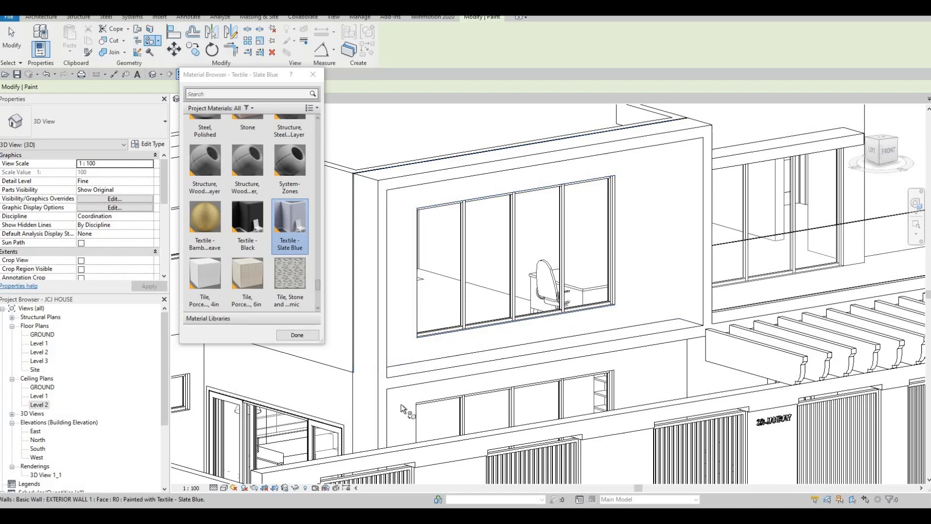
click(402, 405)
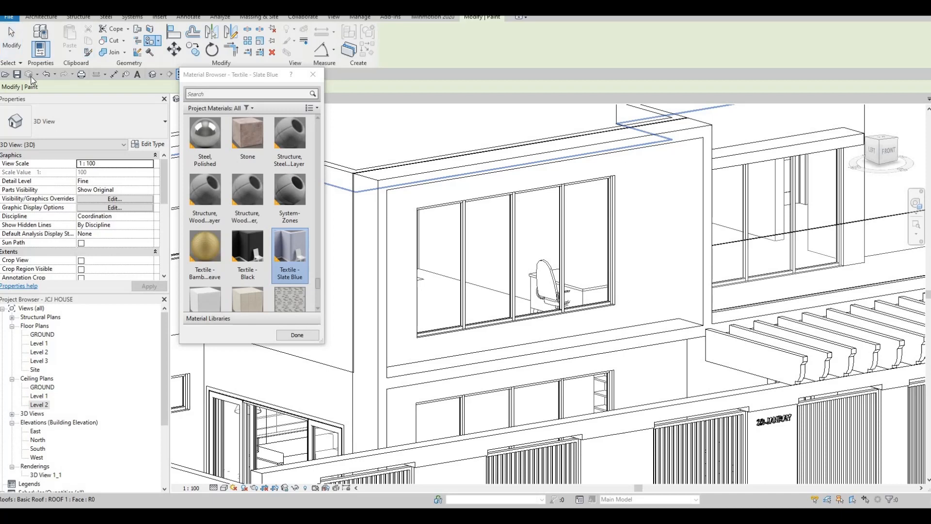
click(313, 74)
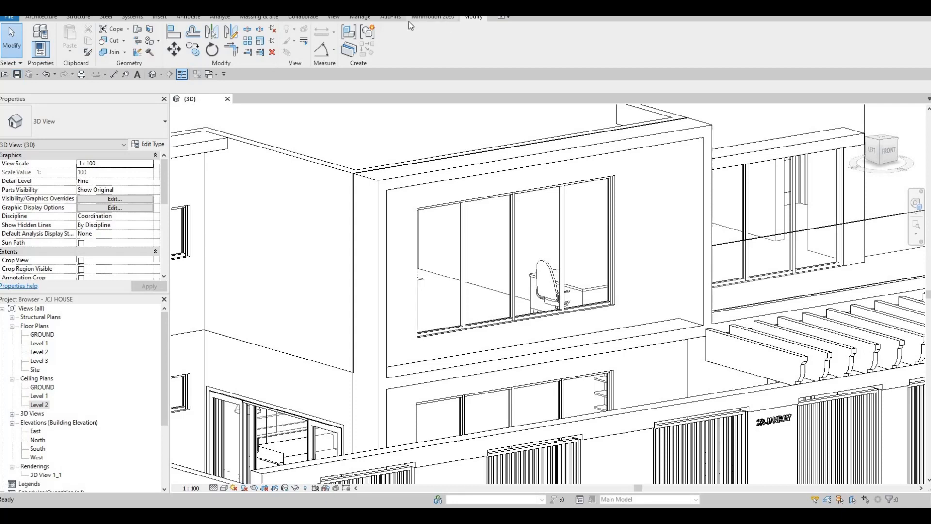
- Synchronize the repainted model from Revit to Twinmotion through the direct link
click(431, 17)
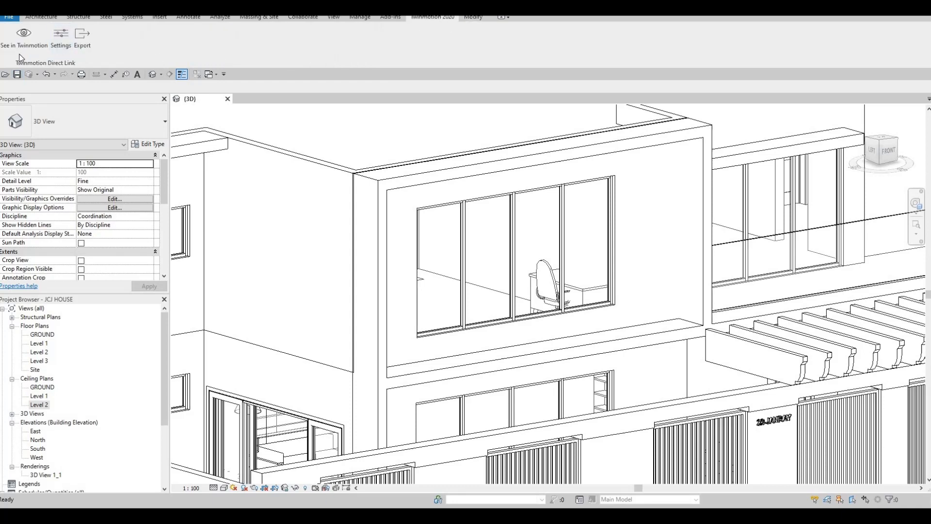
click(24, 38)
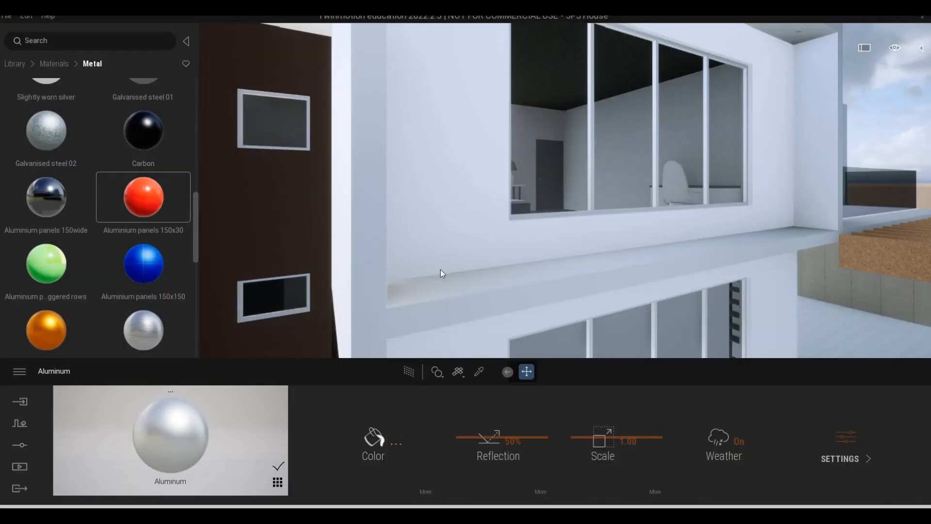
- Apply the Aluminium panels 150x150 material to the white side wall and frame of the house
key(s)
key(a)
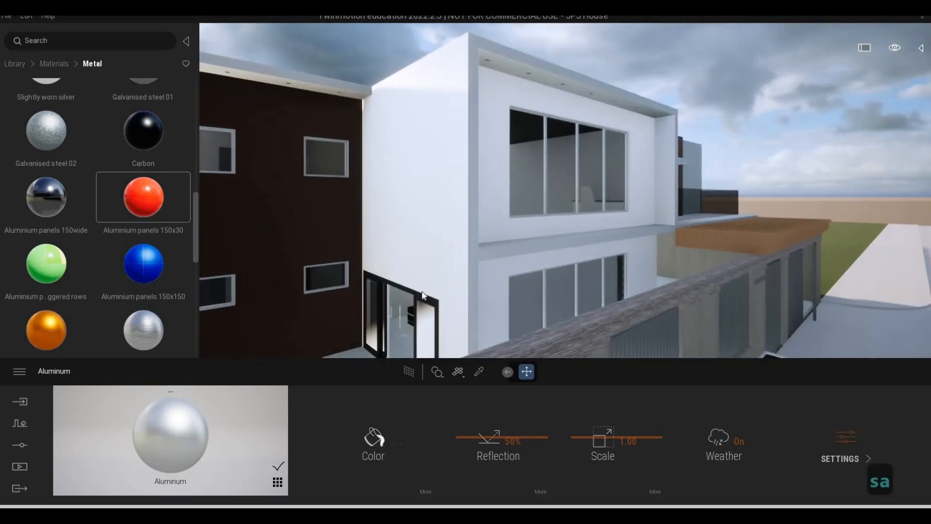
key(w)
key(a)
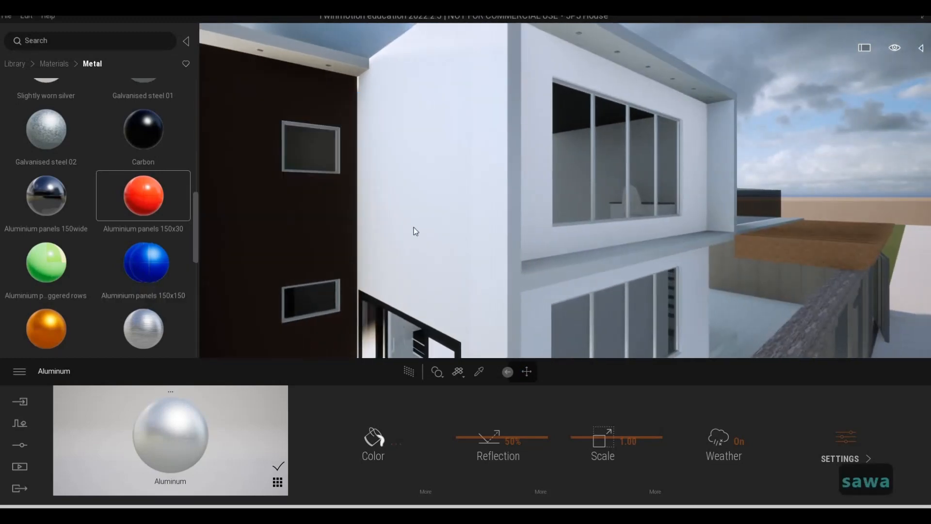
drag(416, 231, 415, 237)
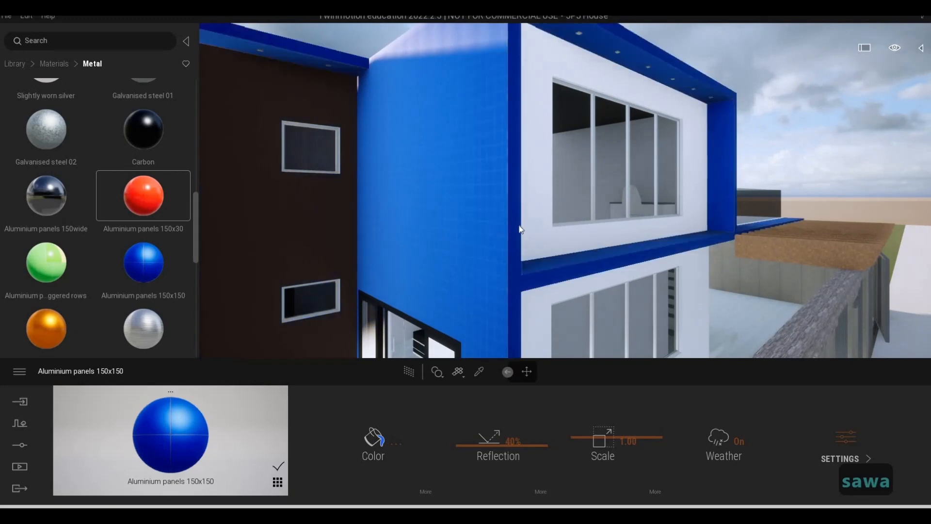
- Change the Aluminium panels 150x150 color to a mid grey with RGB 136, 145, 143
key(d)
key(s)
key(a)
key(w)
key(a)
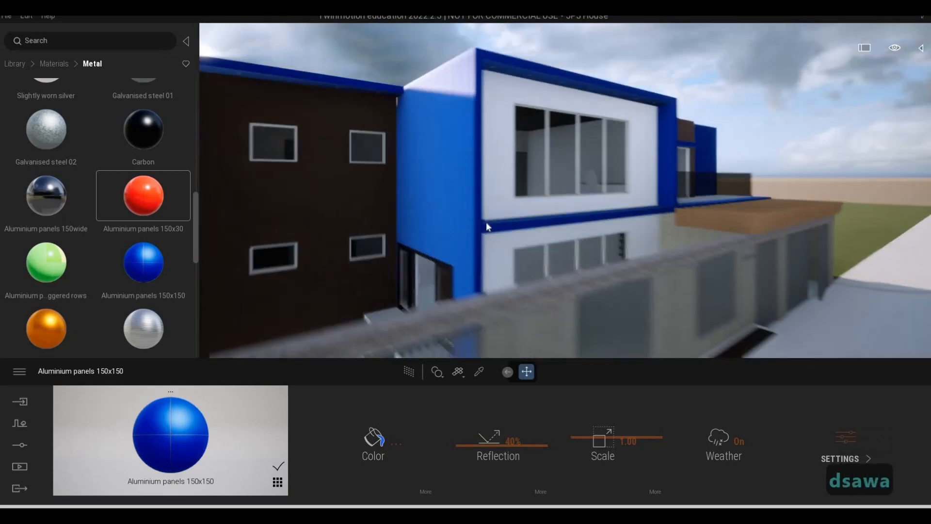
key(d)
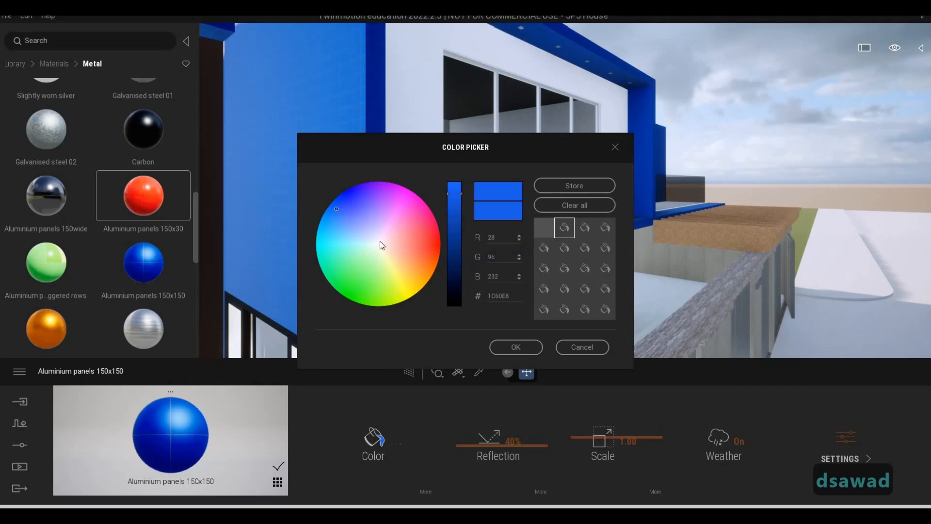
click(375, 245)
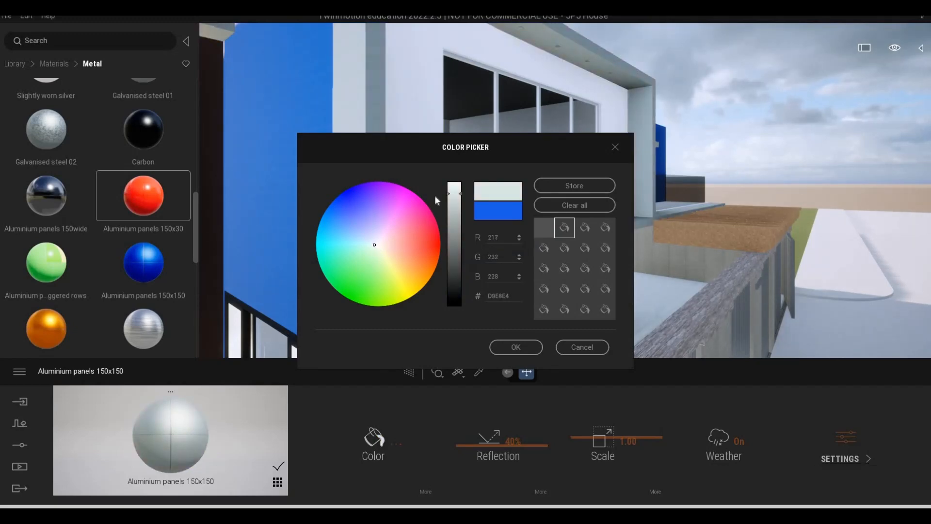
drag(457, 245, 457, 235)
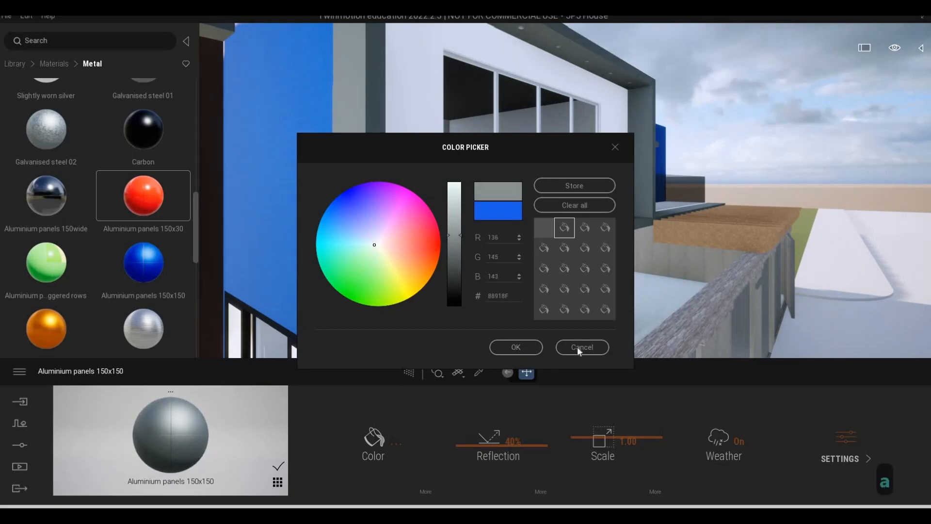
click(516, 348)
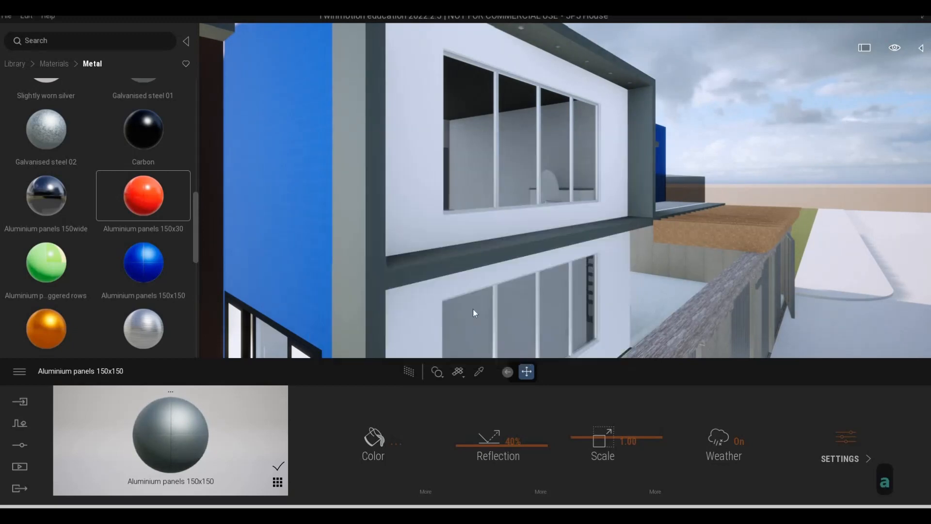
- Increase the scale of the grey Aluminium panels 150x150 material on the side wall to 2.69
key(a)
key(w)
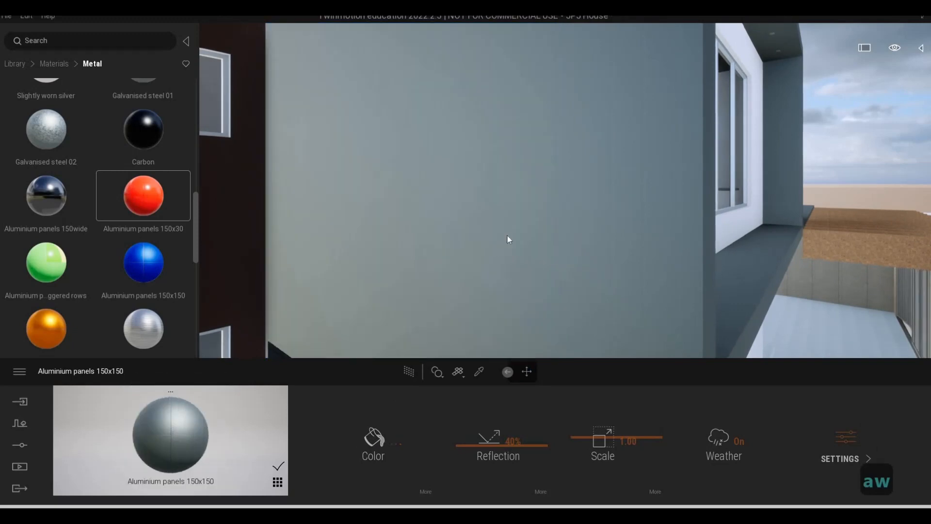
key(s)
key(d)
key(s)
key(d)
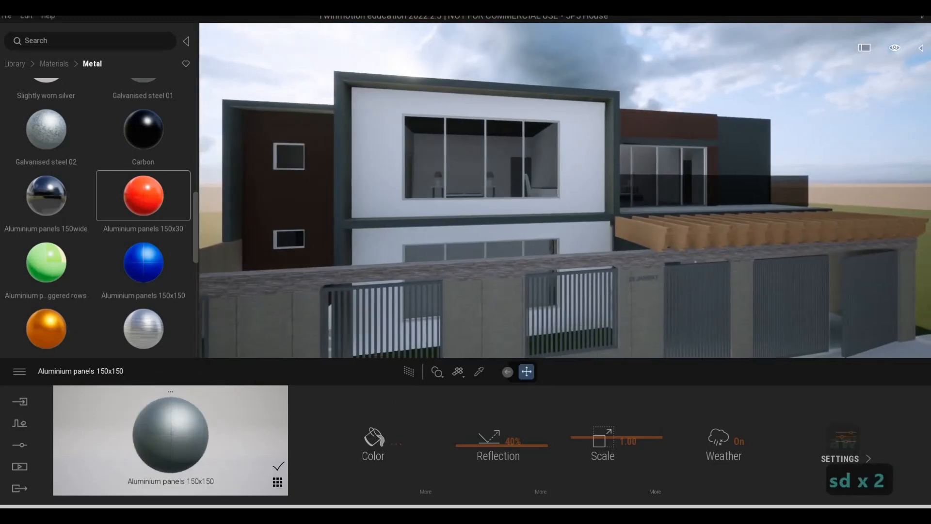
key(a)
key(w)
key(s)
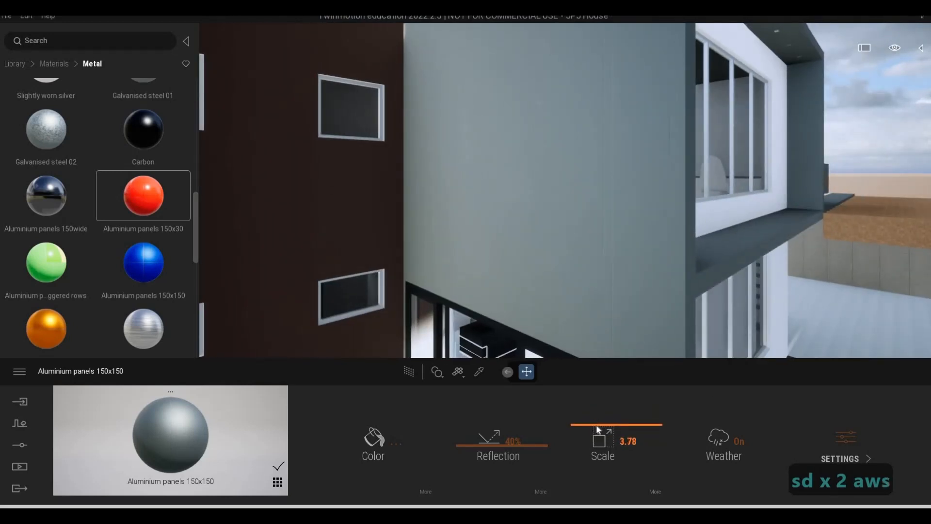
drag(597, 430, 596, 428)
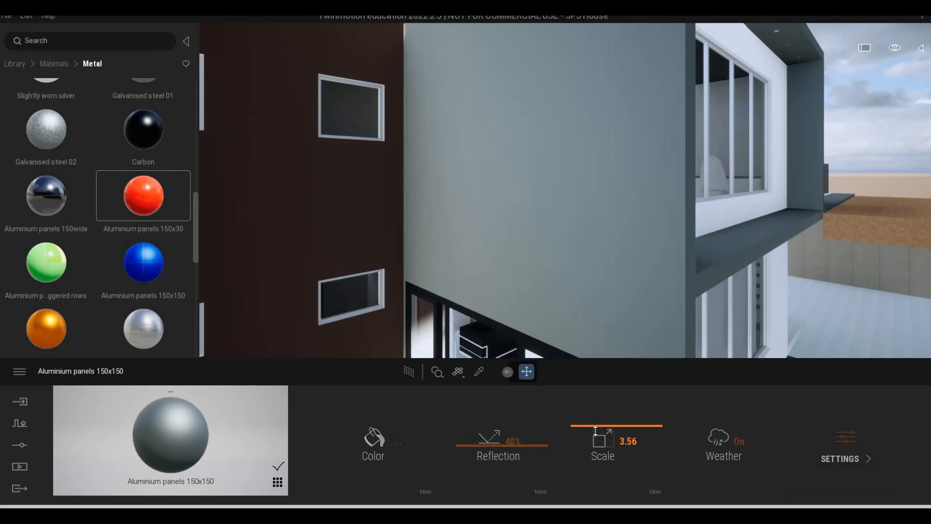
- Examine the grey panel finish up close on the side wall, the projecting frame and the slab between floors
key(a)
key(w)
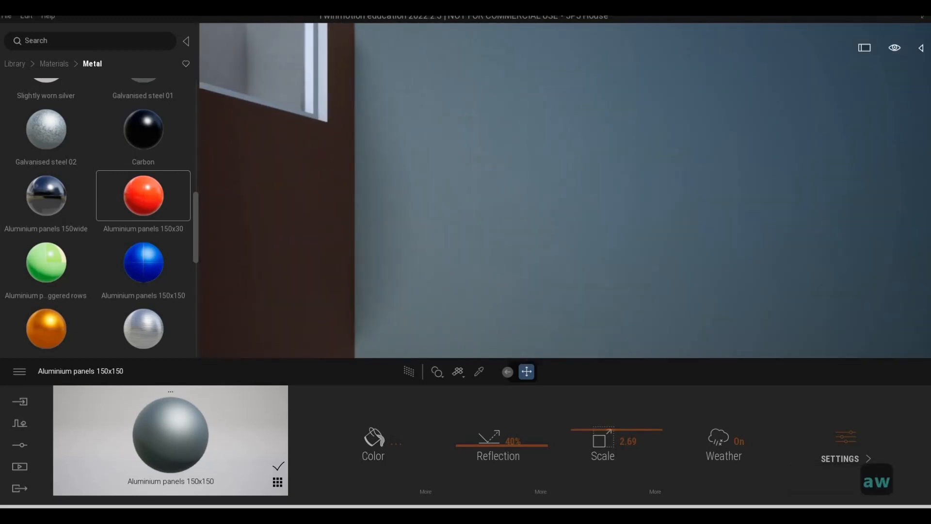
key(d)
key(d)
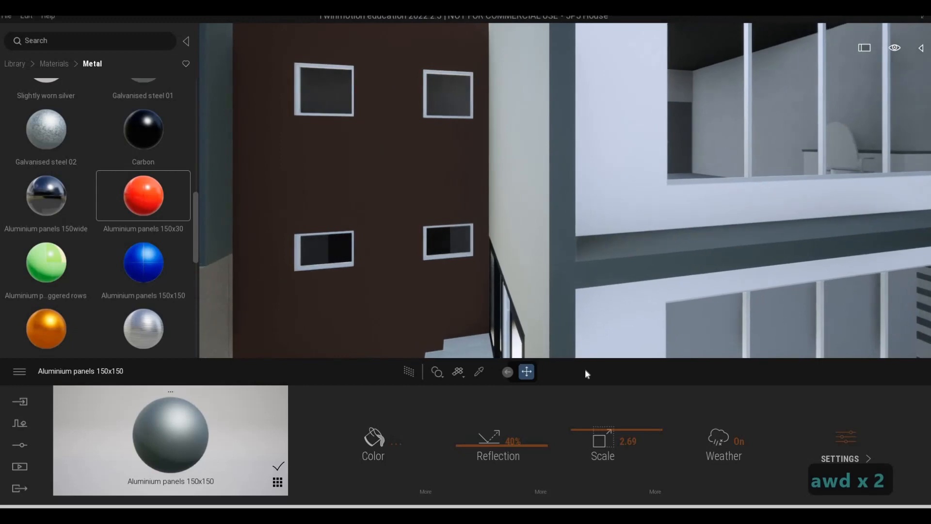
key(e)
key(s)
key(q)
key(a)
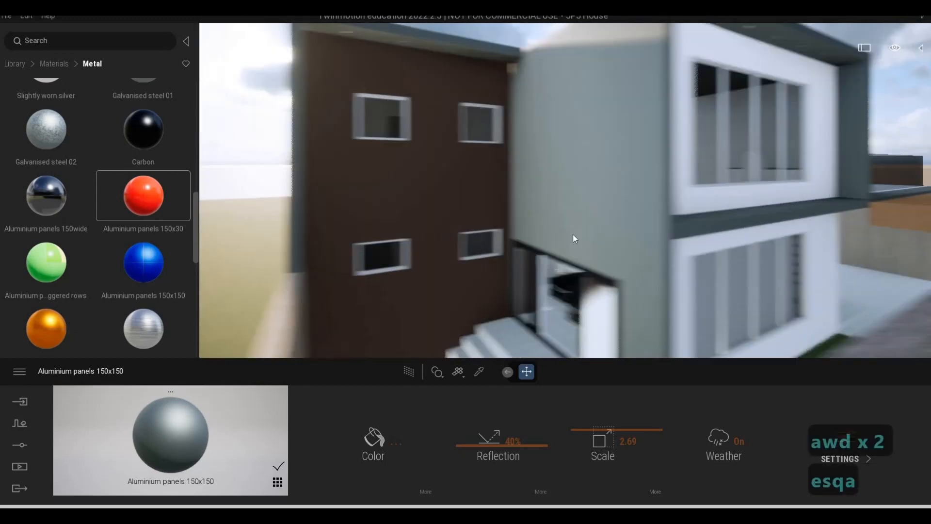
key(w)
key(d)
key(d)
key(w)
key(d)
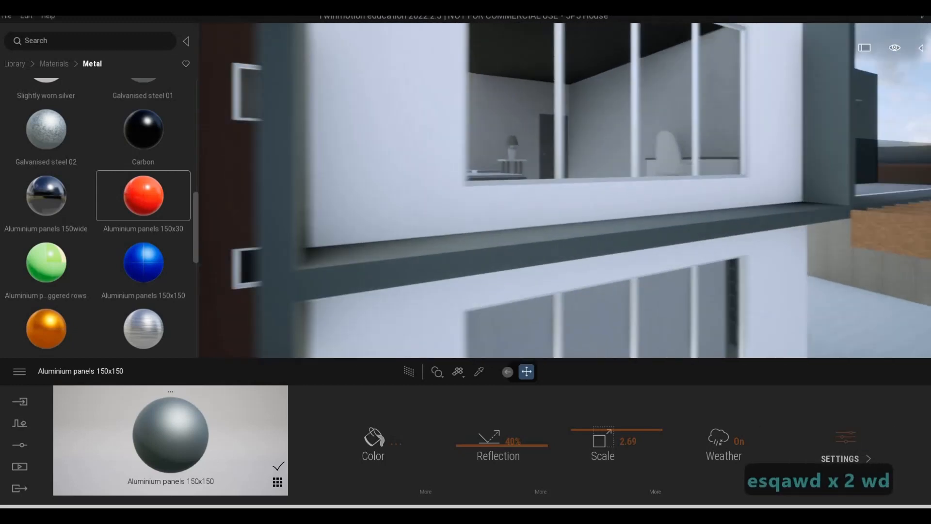
key(w)
key(a)
key(w)
key(s)
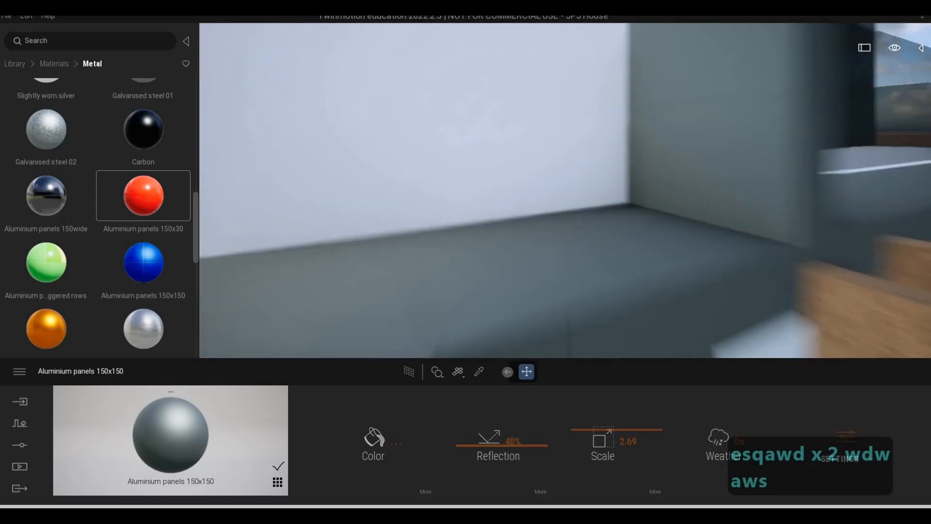
key(a)
key(s)
key(s)
key(a)
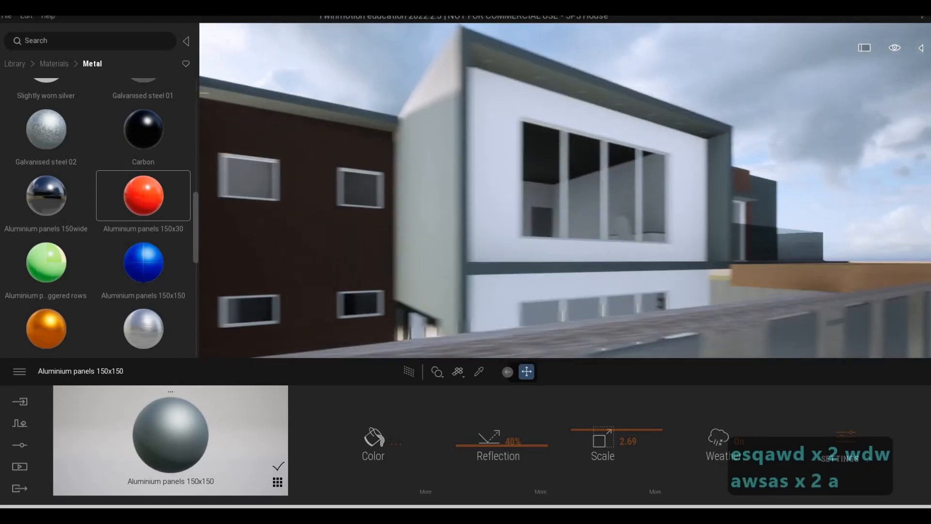
key(w)
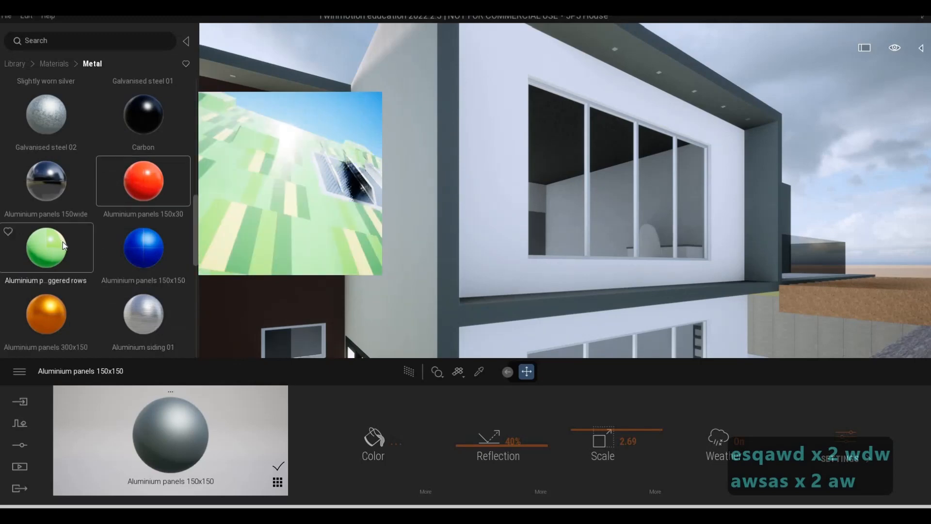
- Browse the metal materials and apply Aluminium panels 150wide to the front wall faces around the windows
scroll(63, 242, up, 3)
key(s)
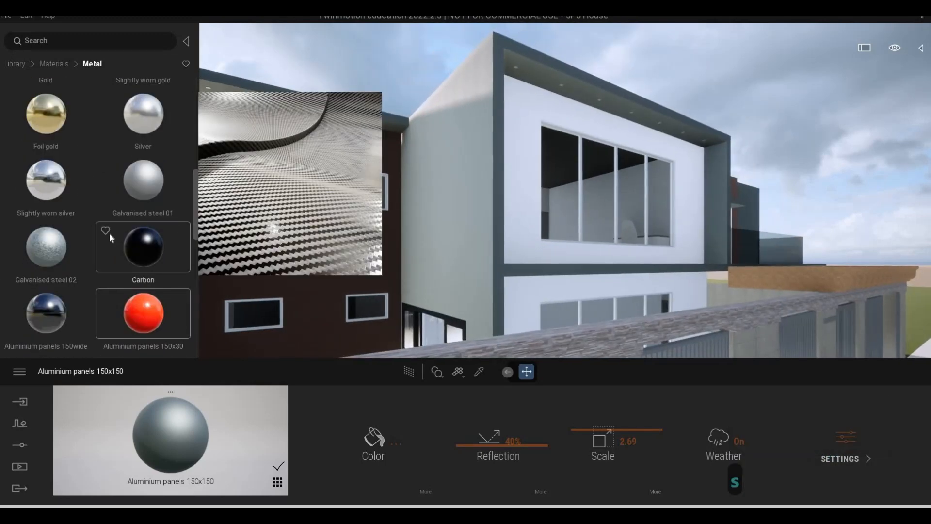
scroll(109, 233, up, 4)
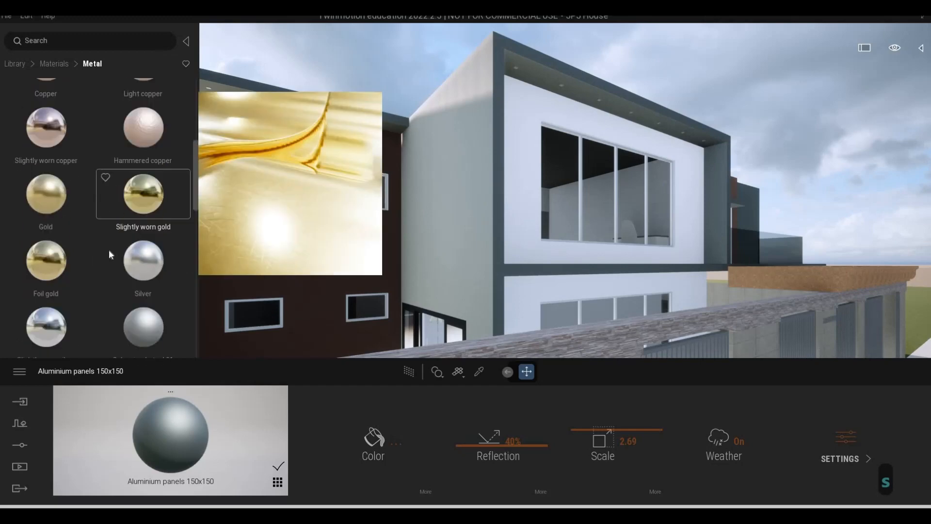
scroll(106, 243, down, 5)
drag(173, 235, 529, 231)
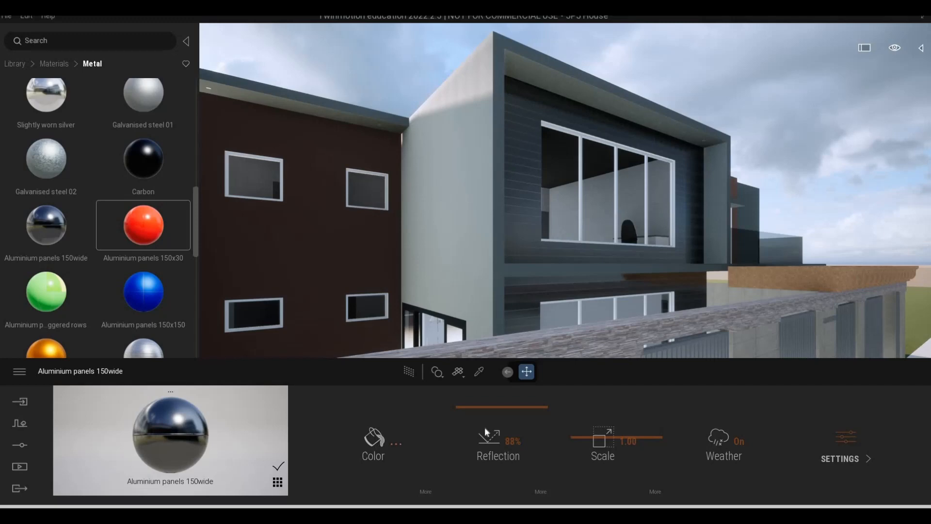
- Lower the reflection of the Aluminium panels 150wide material to 70%
key(Escape)
key(Escape)
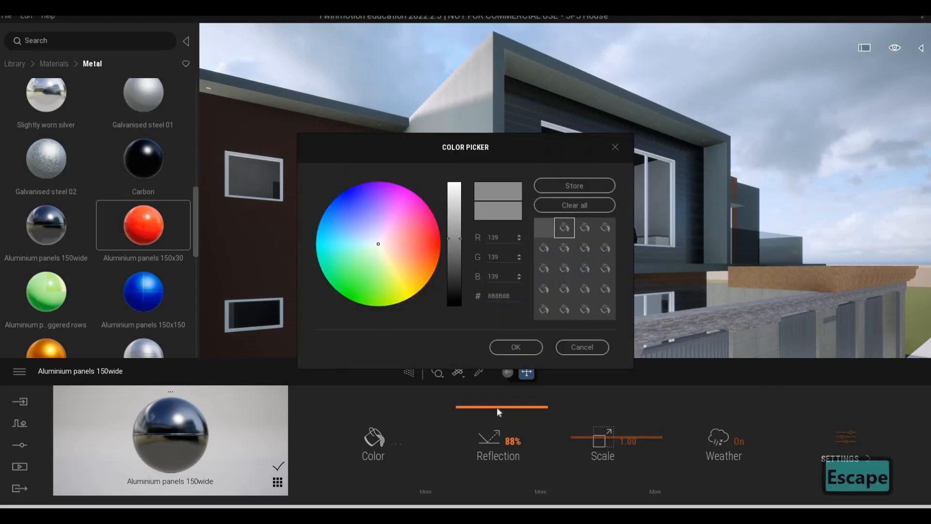
key(Escape)
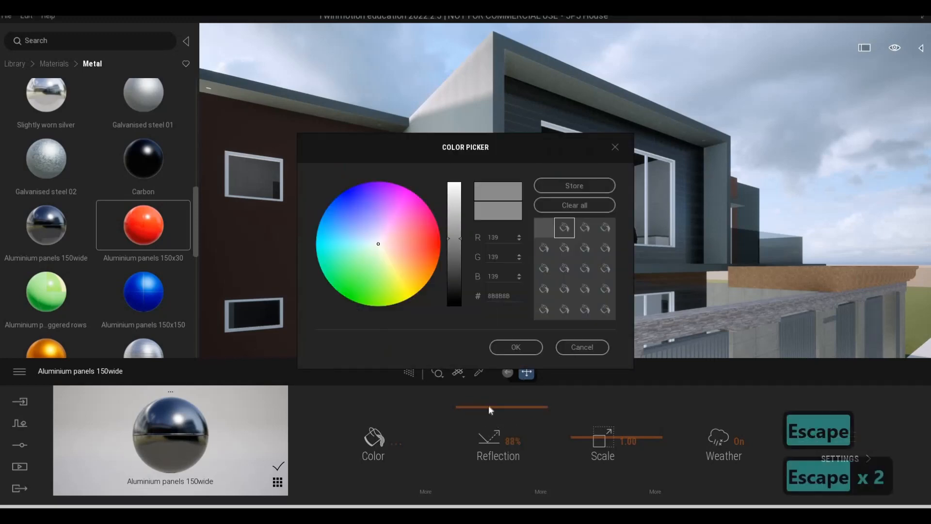
drag(488, 407, 491, 422)
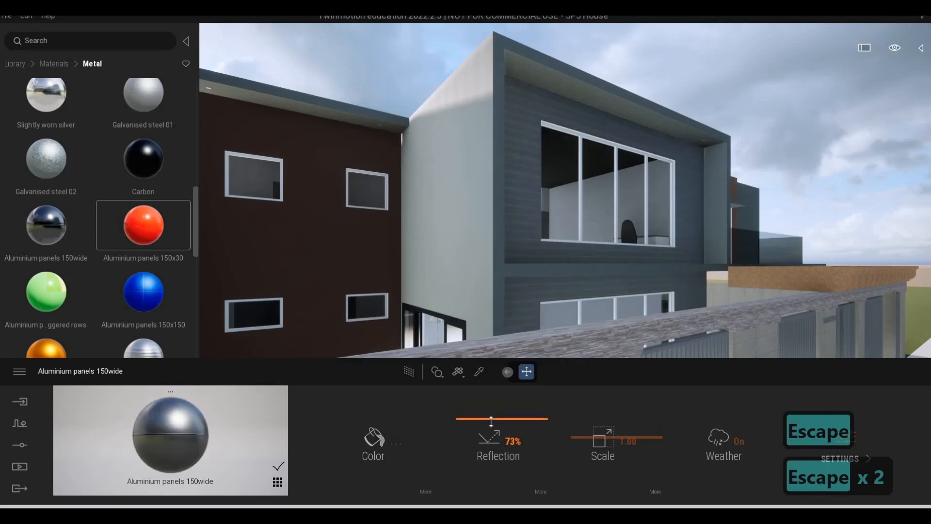
- Darken the Aluminium panels 150wide color to RGB 104, 101, 107
click(397, 398)
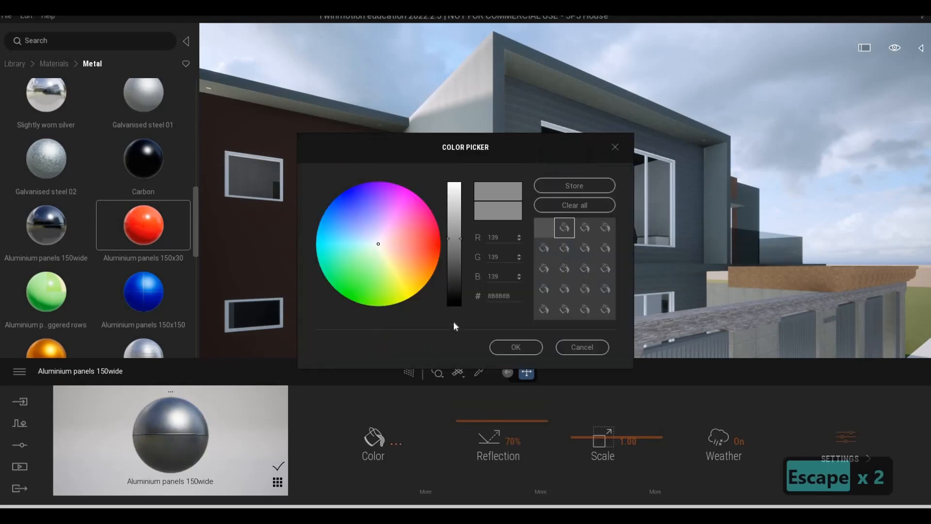
click(378, 241)
mouse_move(454, 238)
mouse_down()
mouse_move(454, 227)
mouse_move(453, 255)
mouse_up()
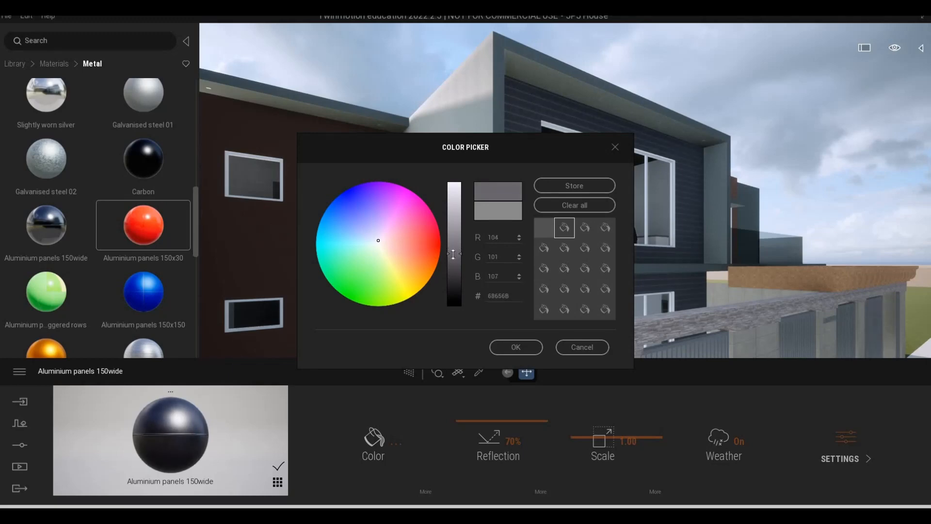
click(515, 346)
- Examine the dark horizontal panels around the front windows and how they meet the grey frame and side wall
key(w)
key(w)
key(d)
key(d)
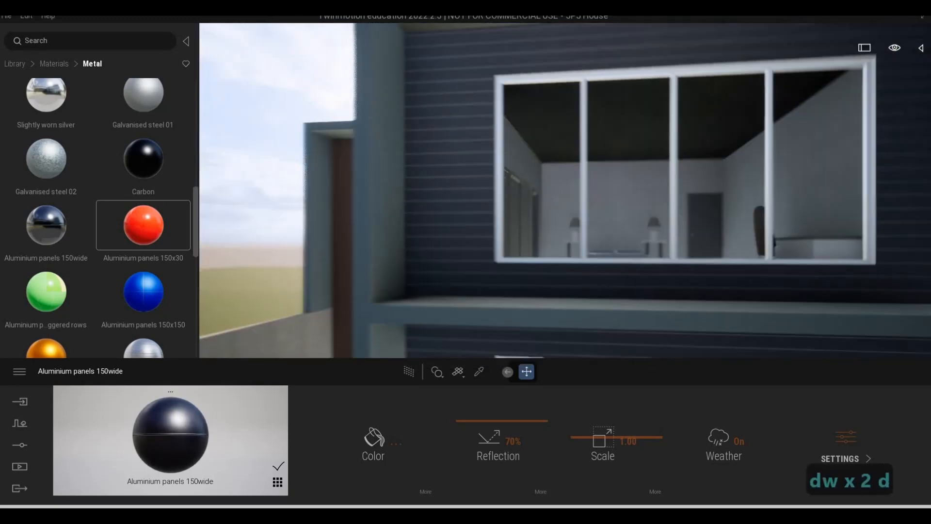
key(a)
key(d)
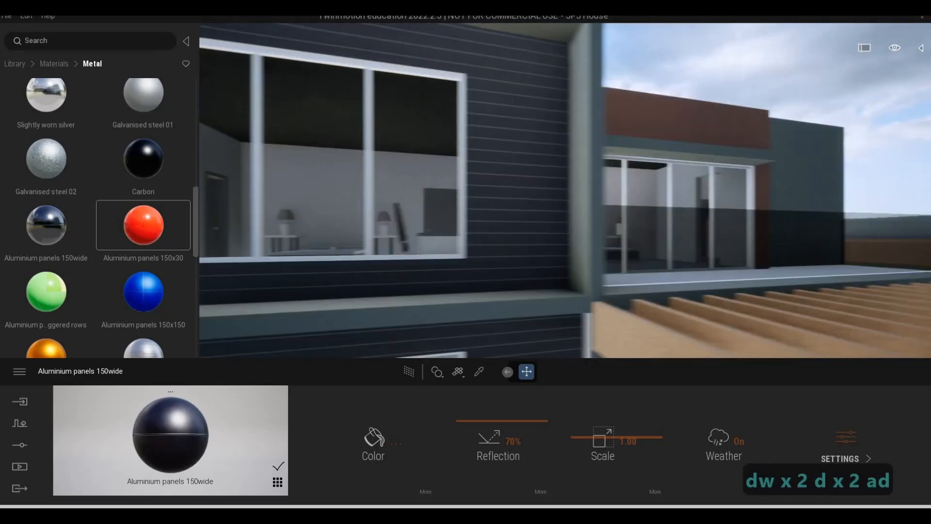
key(a)
key(s)
key(s)
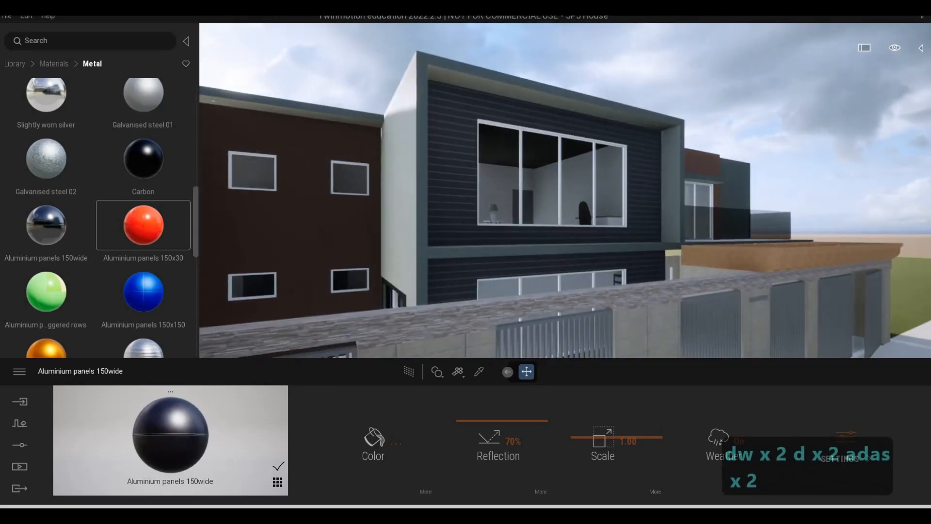
key(w)
key(a)
key(a)
key(w)
key(w)
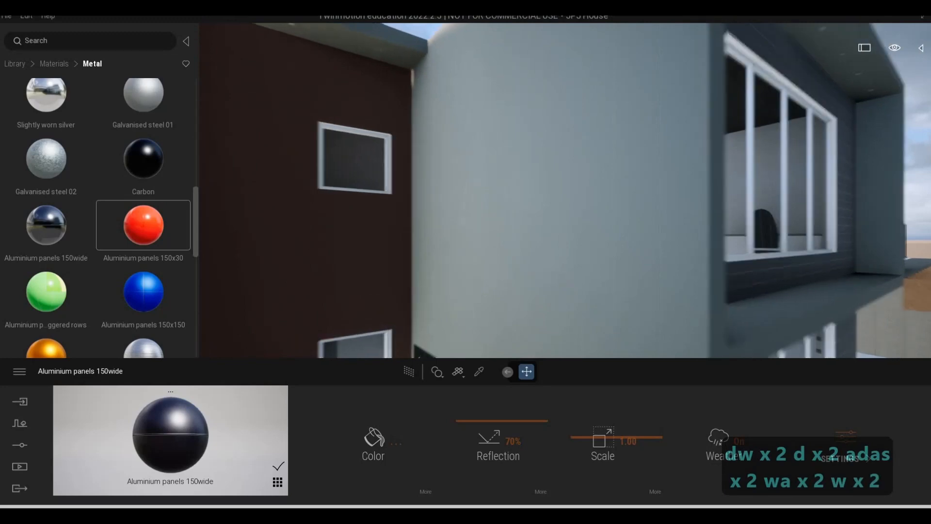
- Apply the dark brown Wooden Planks from the Quixel Megascans wood plank surfaces to the brown side wall with the small windows
key(s)
key(a)
key(w)
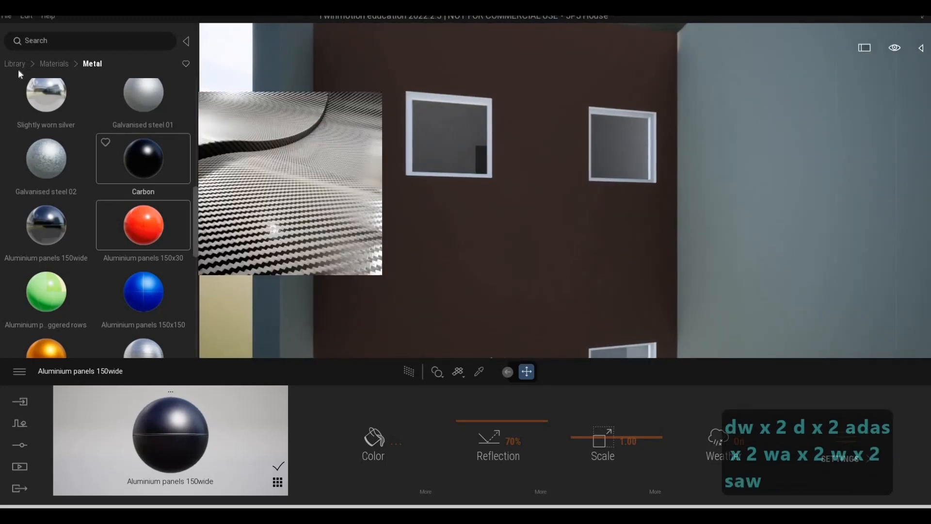
click(15, 64)
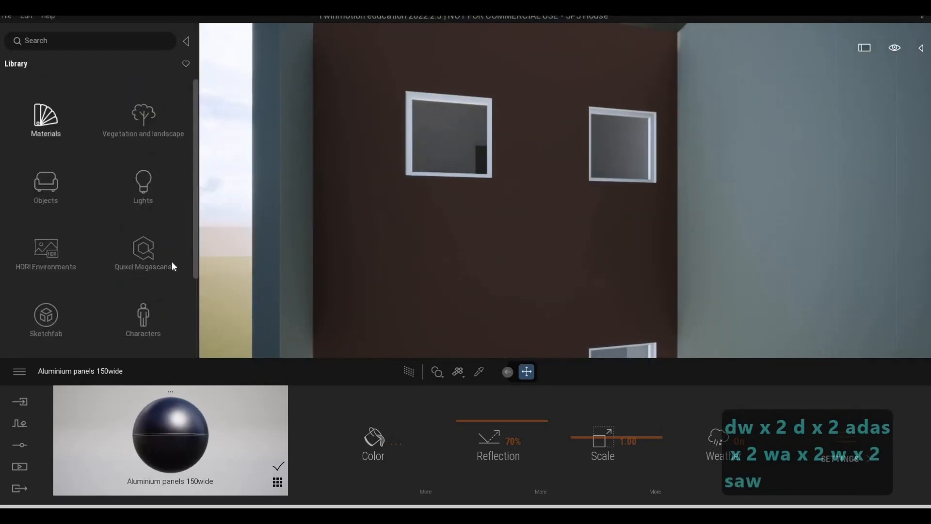
click(167, 266)
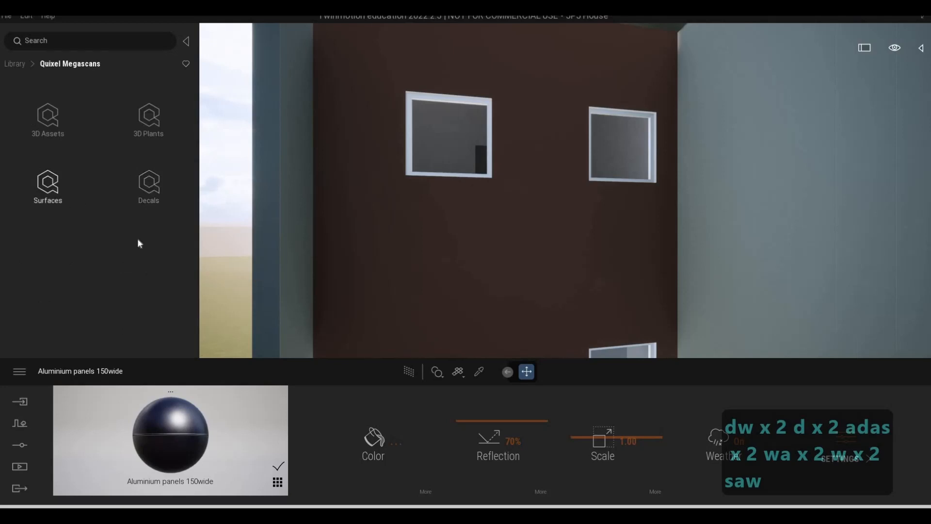
click(47, 184)
click(150, 120)
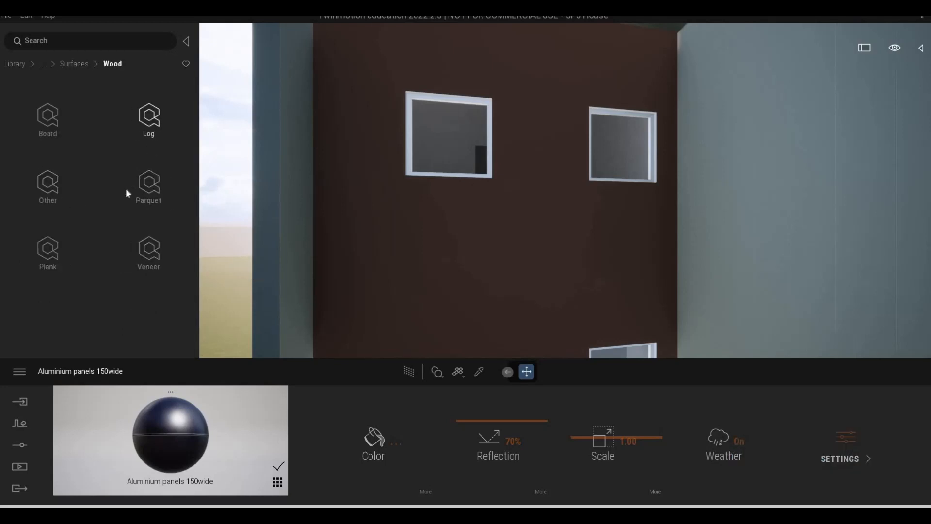
click(47, 250)
drag(57, 237, 359, 237)
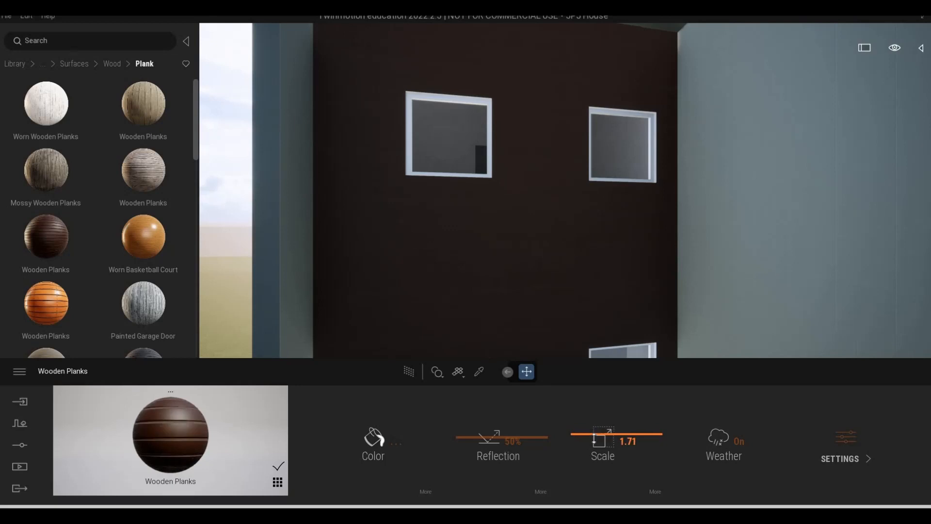
- Try a scale of 6.82 for the Wooden Planks on the side wall and check the board size from near and far
key(w)
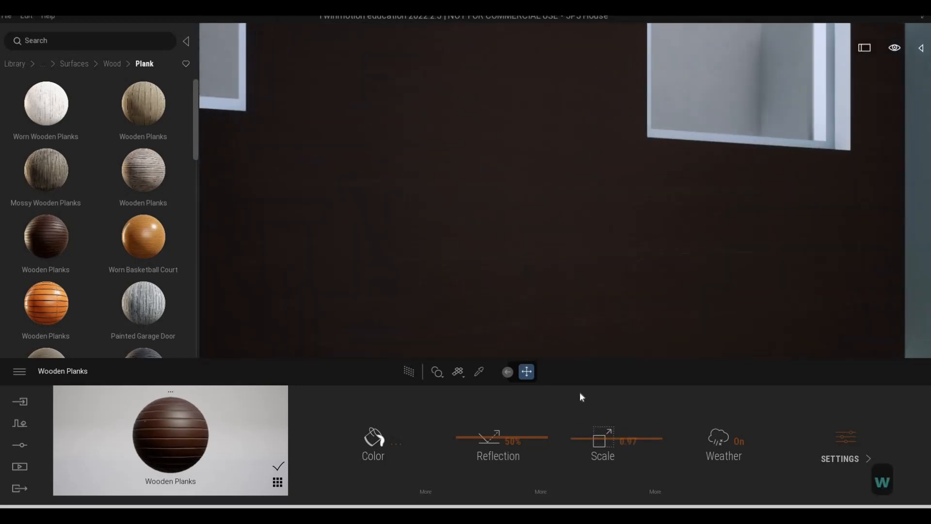
drag(585, 423, 554, 338)
key(s)
key(s)
key(d)
key(w)
key(a)
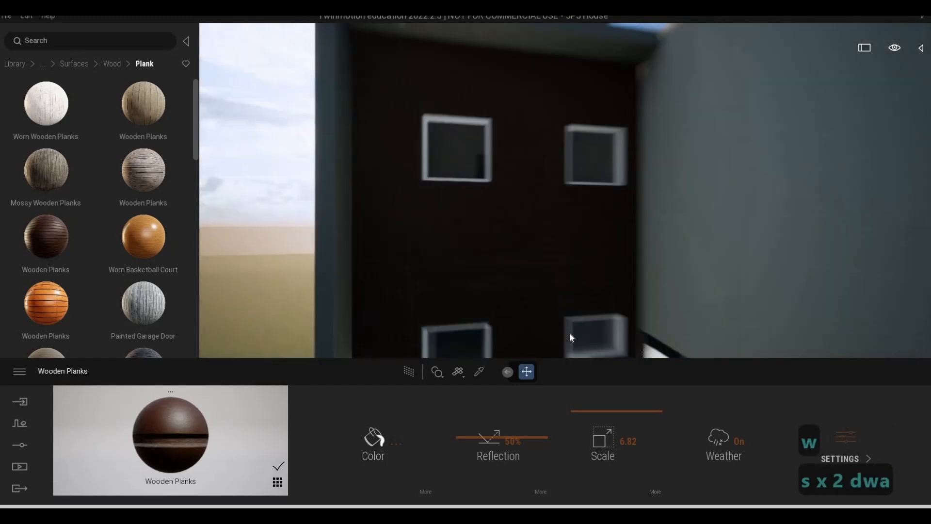
key(w)
key(d)
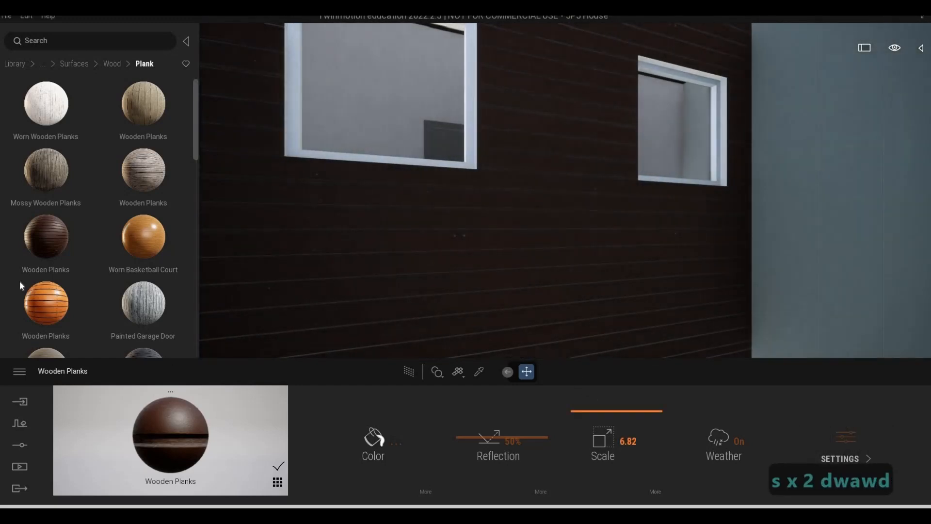
- Browse the other plank materials, keep the dark brown Wooden Planks, and set their scale to 4.10
scroll(83, 267, down, 2)
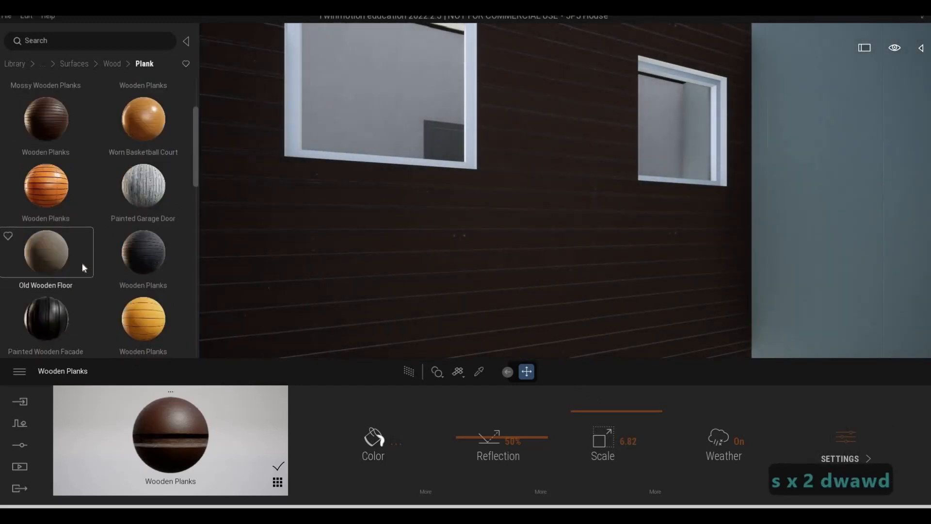
scroll(84, 266, up, 2)
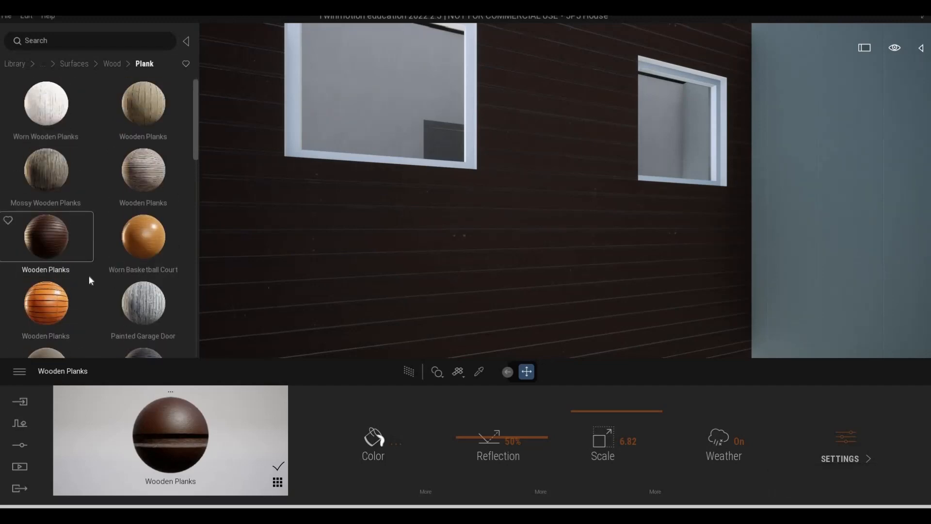
scroll(89, 275, down, 4)
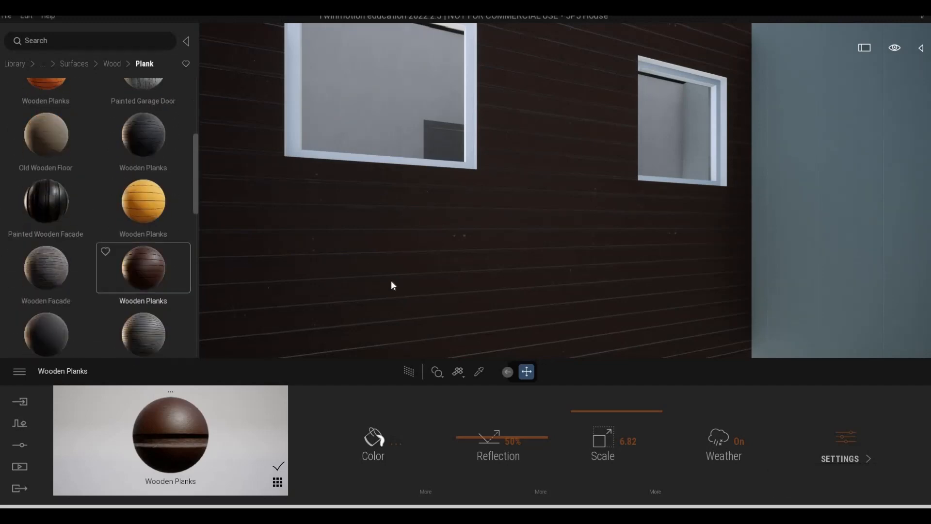
drag(593, 435, 591, 423)
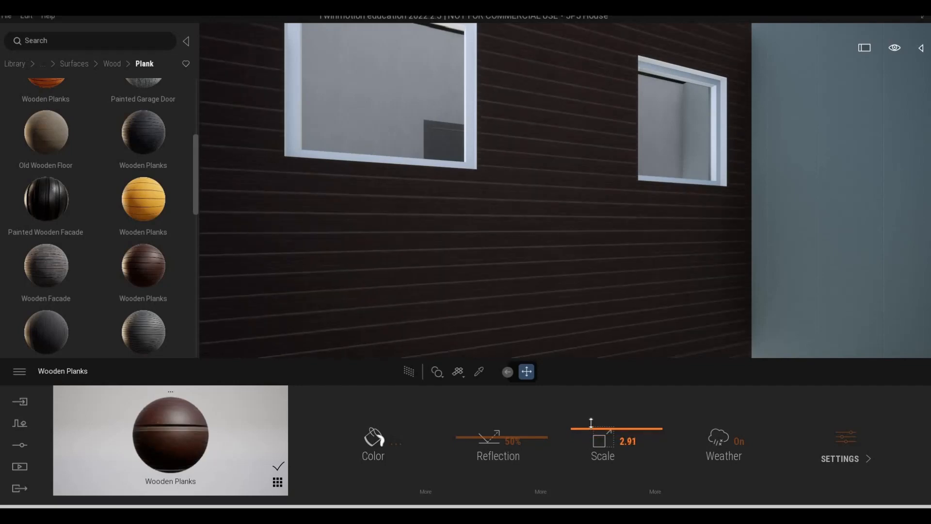
key(s)
key(d)
right_drag(601, 315, 539, 316)
key(w)
key(a)
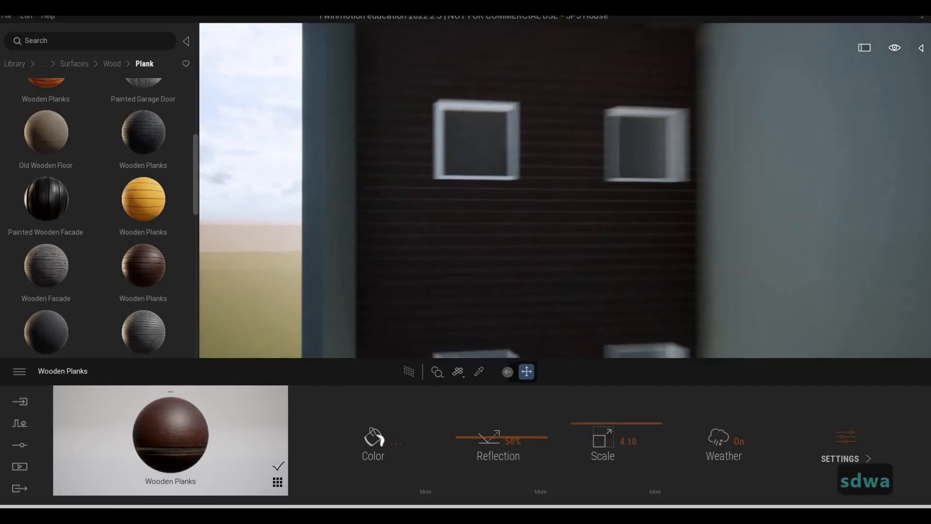
- Browse the plank materials and apply Painted Wooden Facade to the brown wall around the upper terrace's sliding glass doors
key(s)
key(d)
key(w)
key(d)
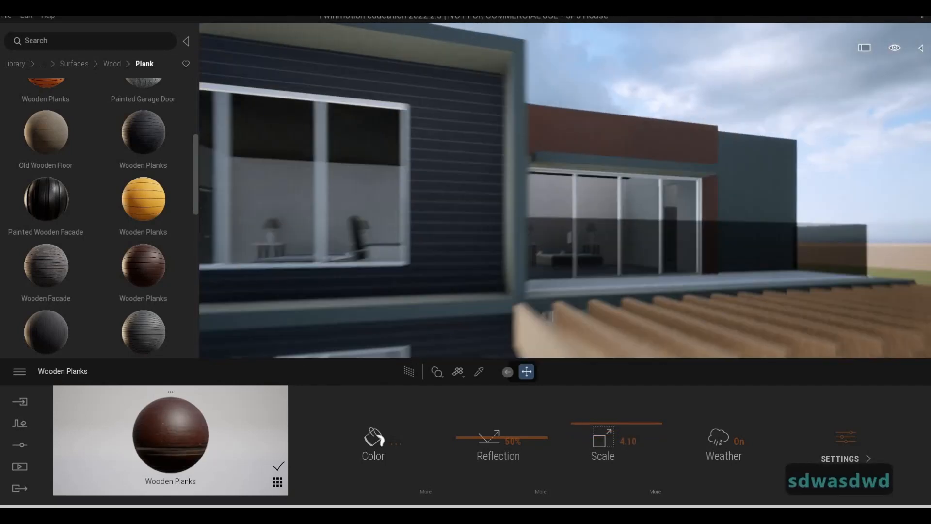
key(w)
key(q)
key(d)
key(w)
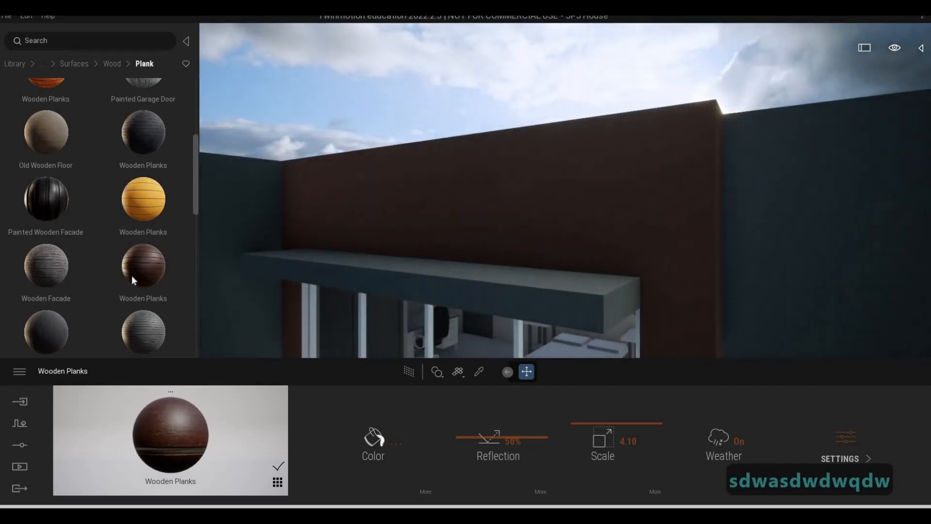
scroll(180, 269, down, 1)
key(s)
key(a)
key(w)
key(e)
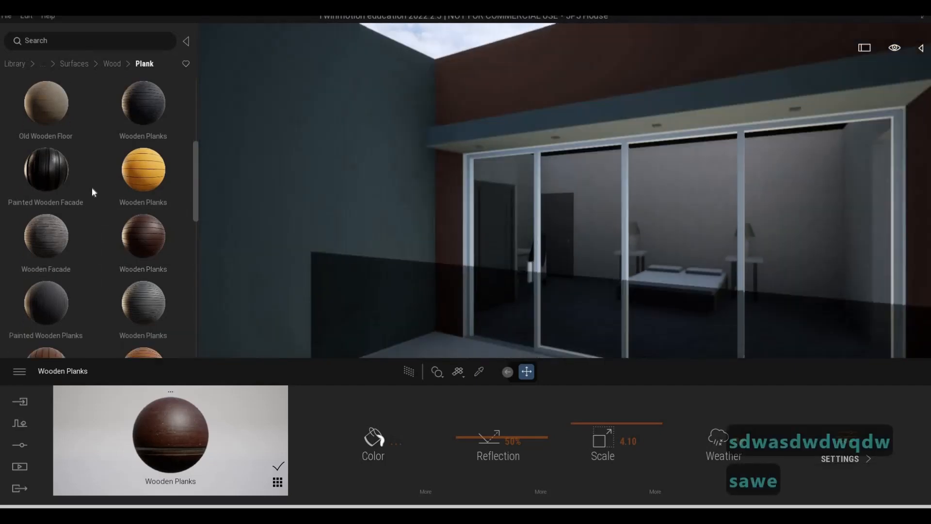
key(d)
scroll(99, 250, down, 1)
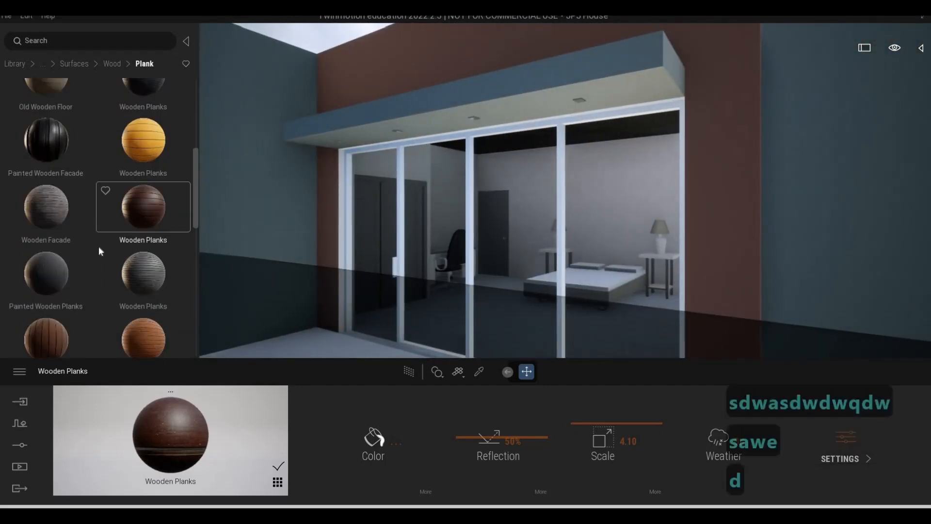
scroll(99, 251, down, 2)
scroll(73, 214, up, 3)
drag(58, 180, 525, 178)
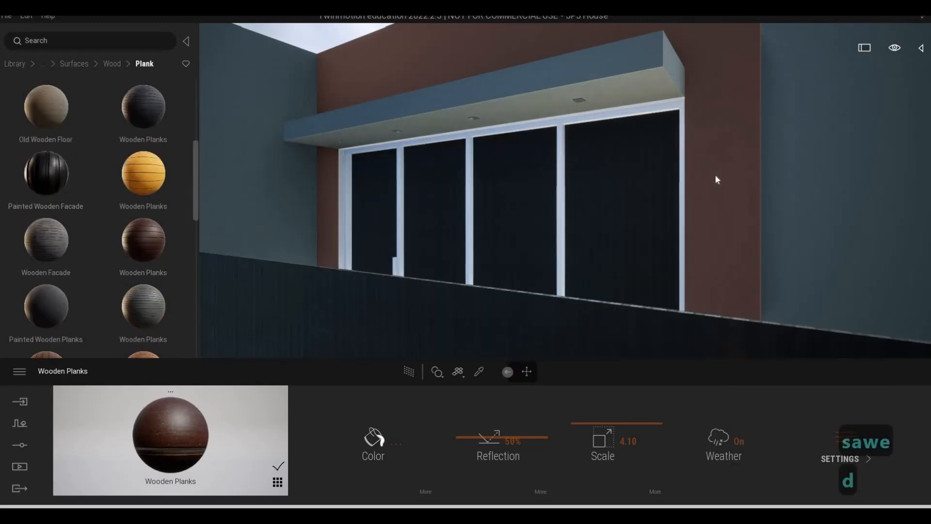
drag(716, 175, 716, 176)
- Set the scale of the Painted Wooden Facade on the terrace wall to 0.97 and view it from farther away
mouse_move(587, 437)
mouse_down()
mouse_move(593, 385)
mouse_move(504, 315)
mouse_up()
key(w)
key(a)
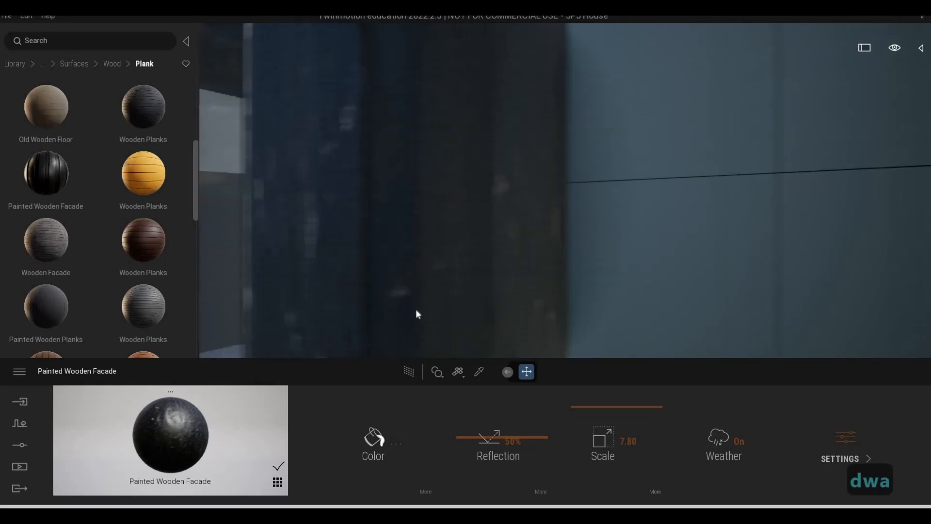
key(s)
drag(592, 416, 593, 433)
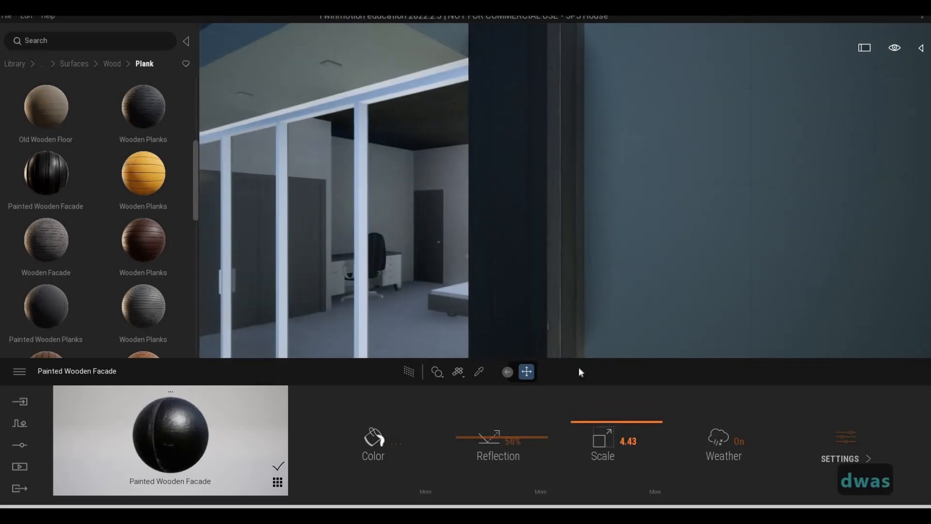
drag(580, 367, 580, 412)
key(s)
right_drag(523, 194, 522, 202)
key(a)
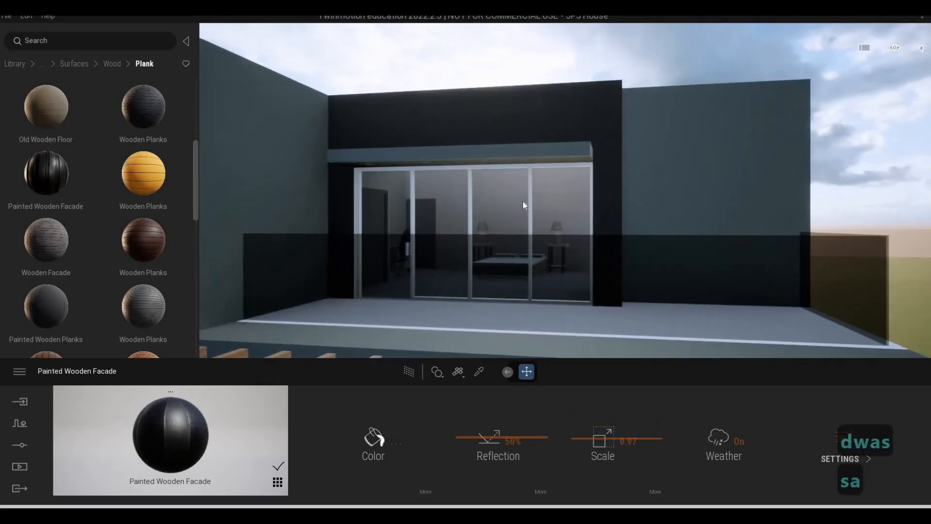
- Undo the scale changes and the Painted Wooden Facade application on the terrace wall
key(ctrl+z)
key(ctrl+z)
key(ctrl+z)
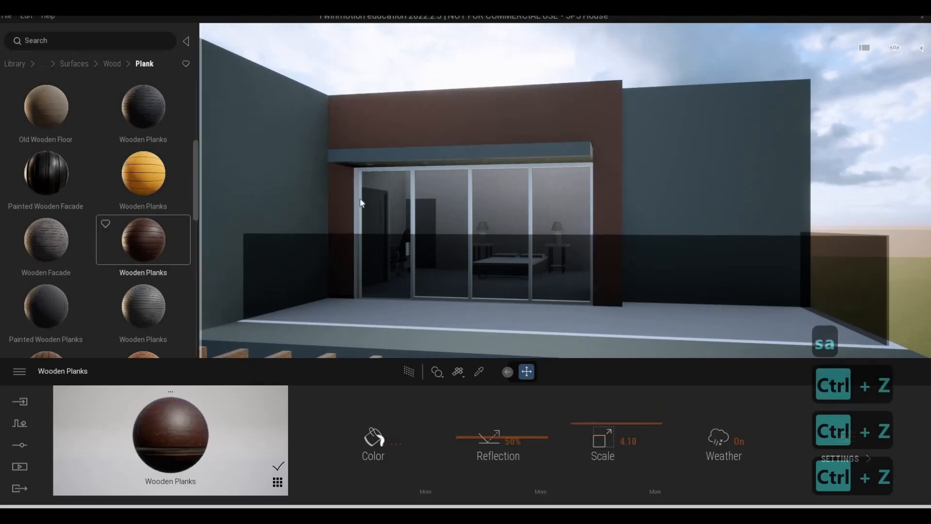
- Examine the front facade, then the upper terrace's brown wall, canopy and sliding glass doors up close
key(s)
key(a)
right_drag(529, 238, 572, 236)
key(e)
key(a)
key(a)
key(d)
key(w)
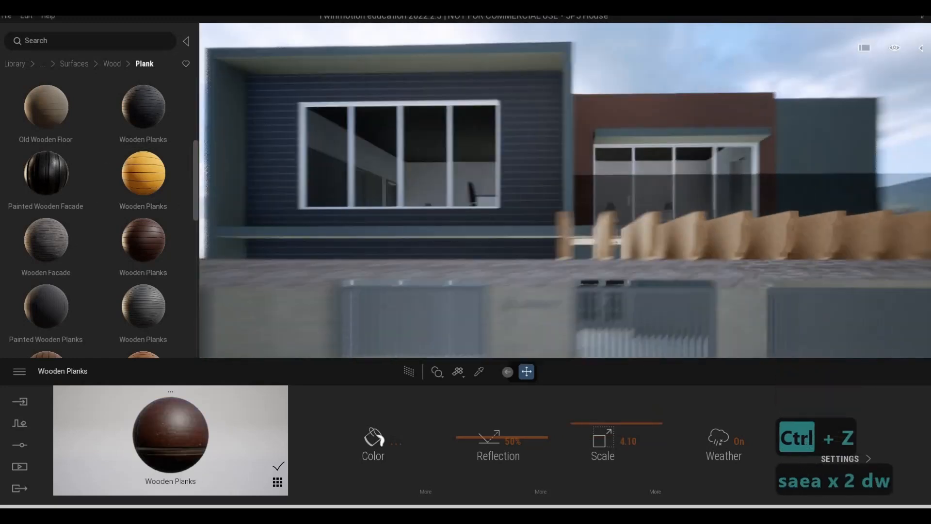
key(w)
key(q)
key(d)
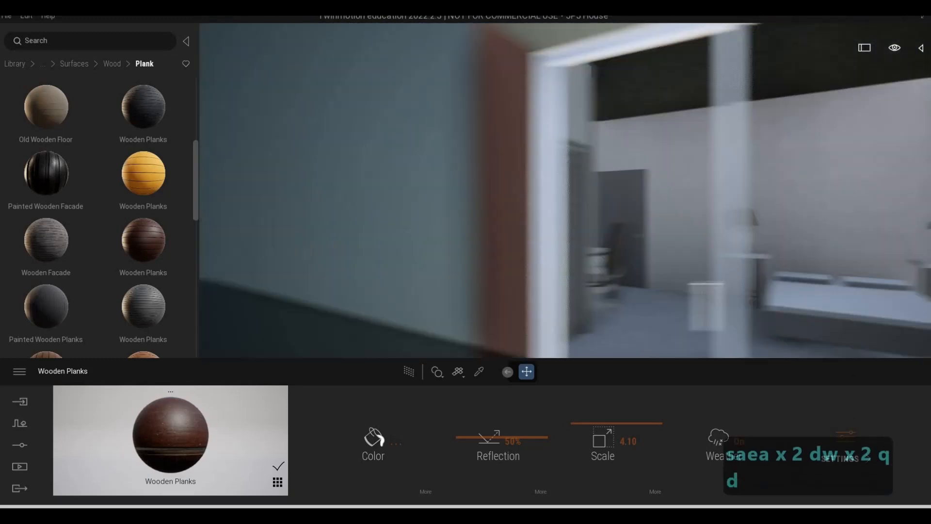
key(s)
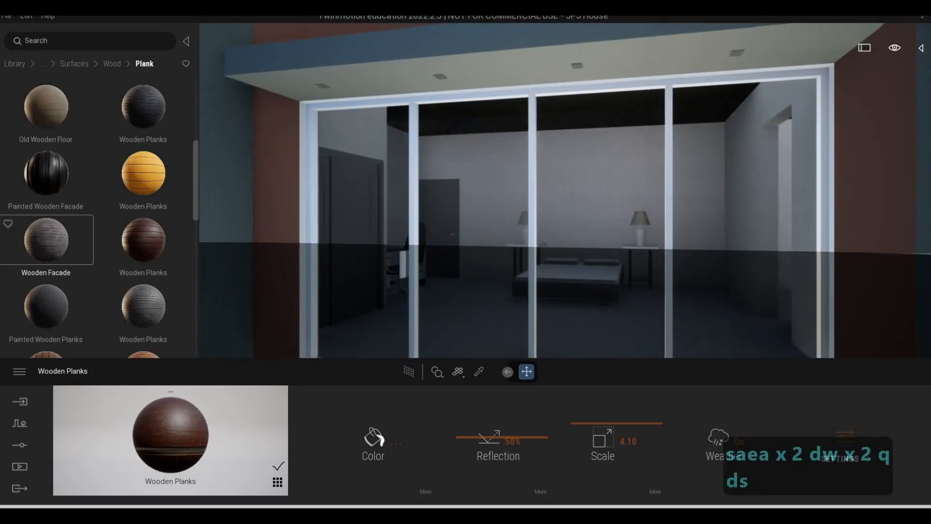
key(w)
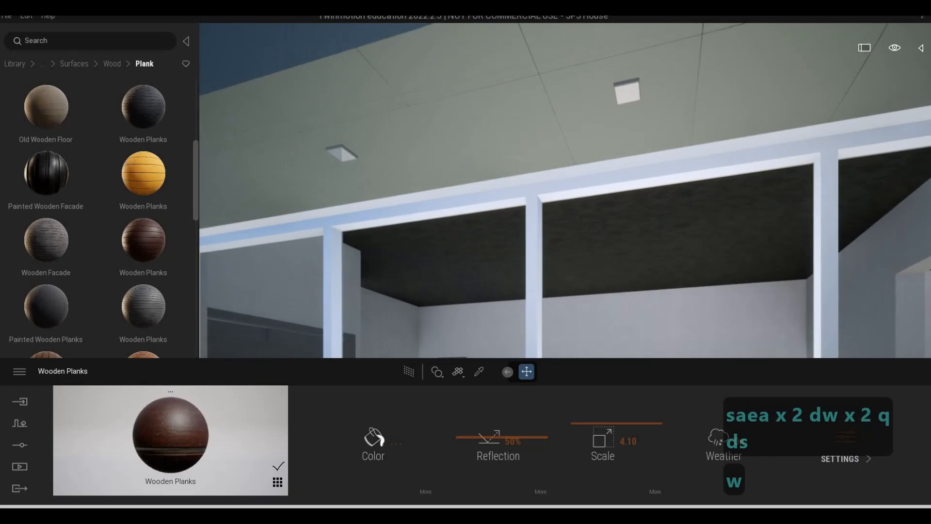
key(s)
key(q)
key(w)
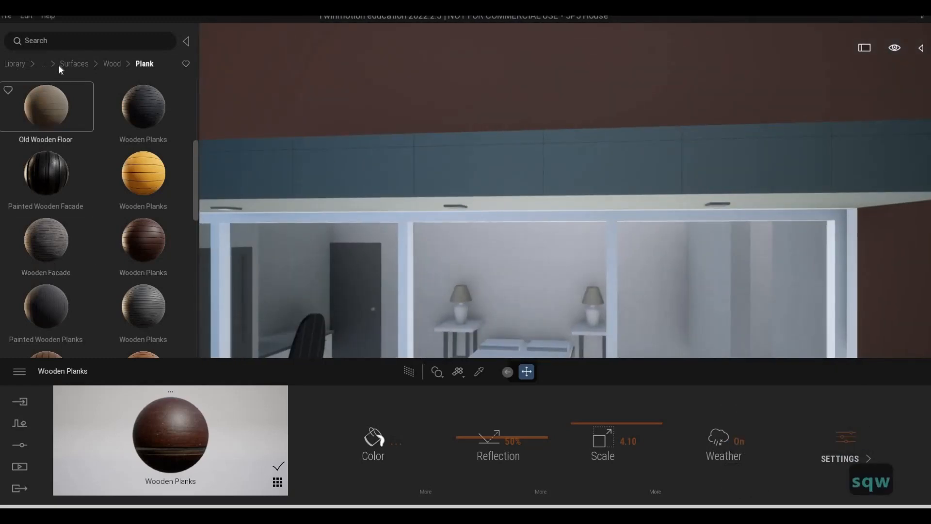
- Apply Aluminium siding 04 from the library's metal materials to the flat roof surface and inspect its ribs up close
click(15, 66)
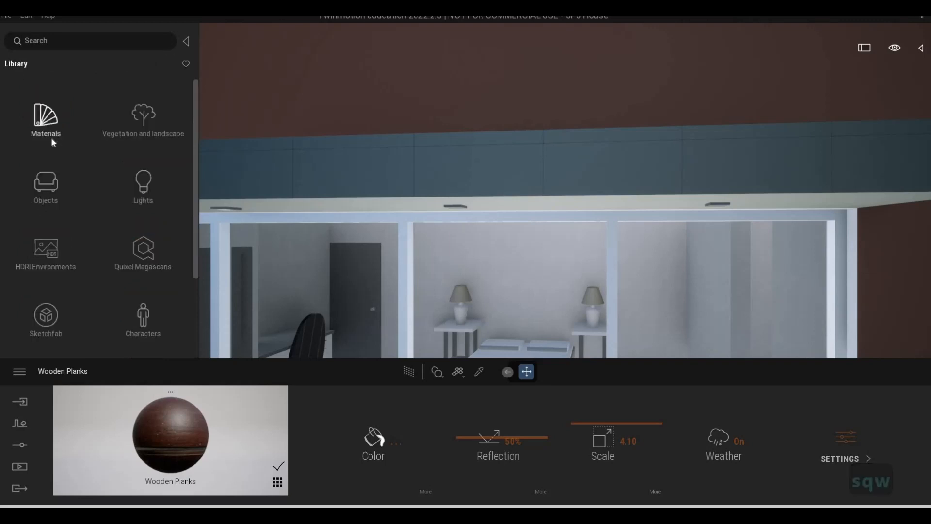
click(50, 136)
click(147, 127)
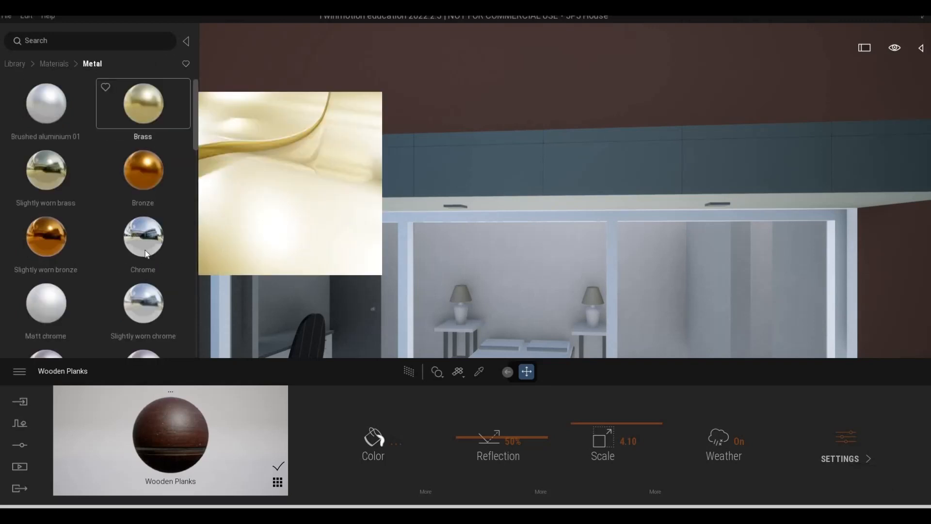
scroll(142, 264, down, 1)
scroll(141, 264, down, 8)
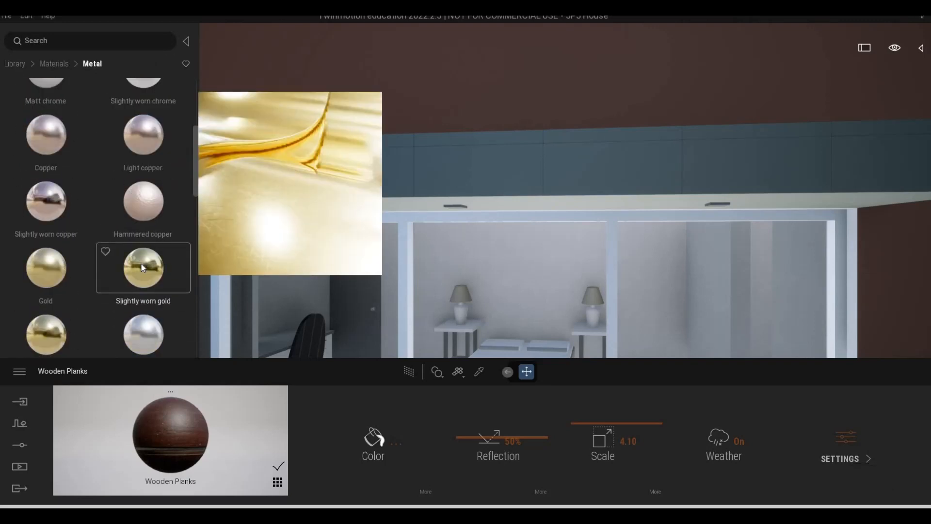
scroll(141, 267, down, 3)
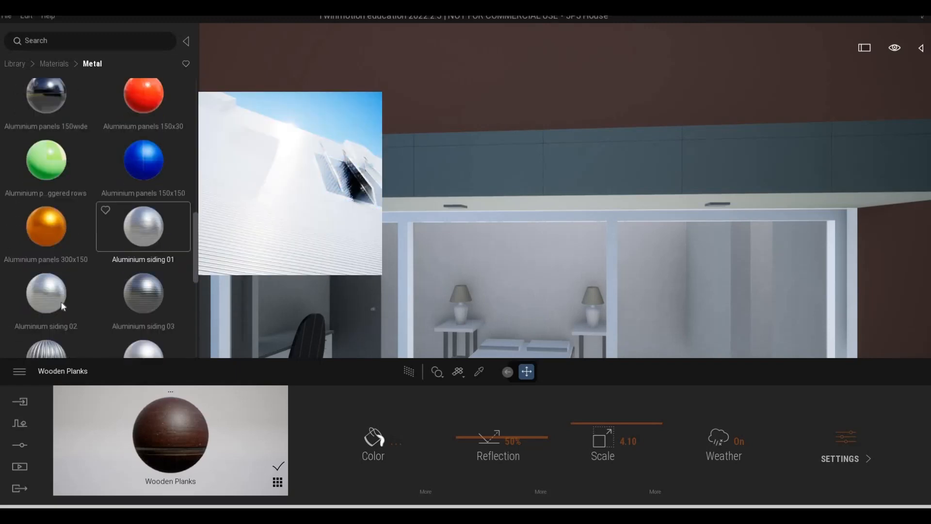
scroll(48, 288, down, 1)
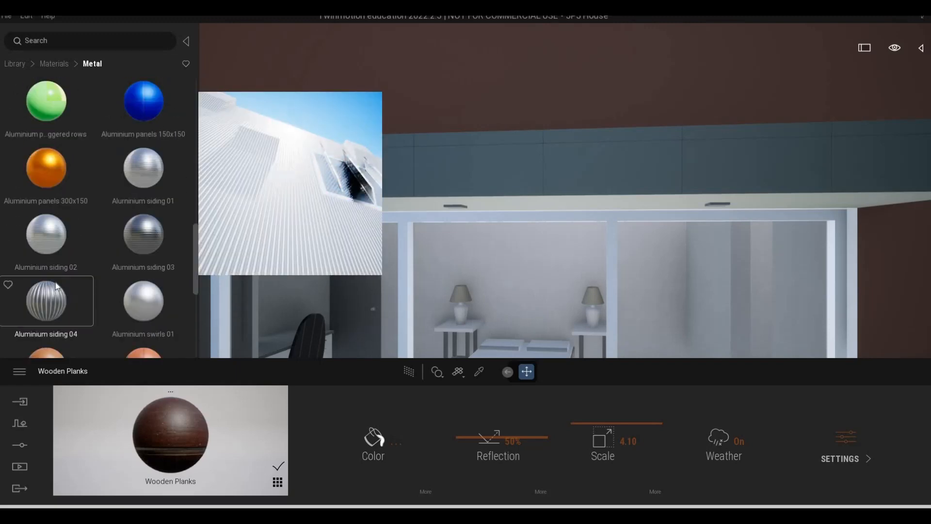
key(q)
right_drag(274, 246, 272, 311)
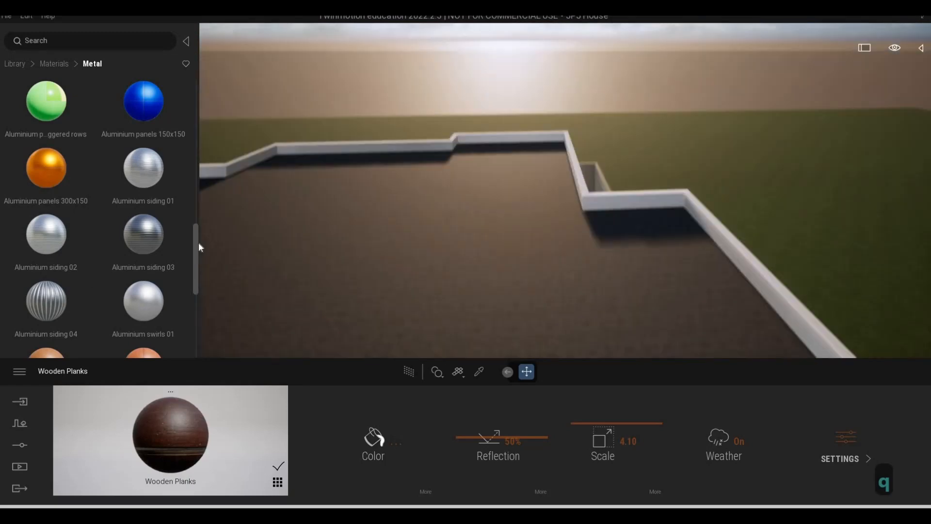
drag(62, 305, 390, 310)
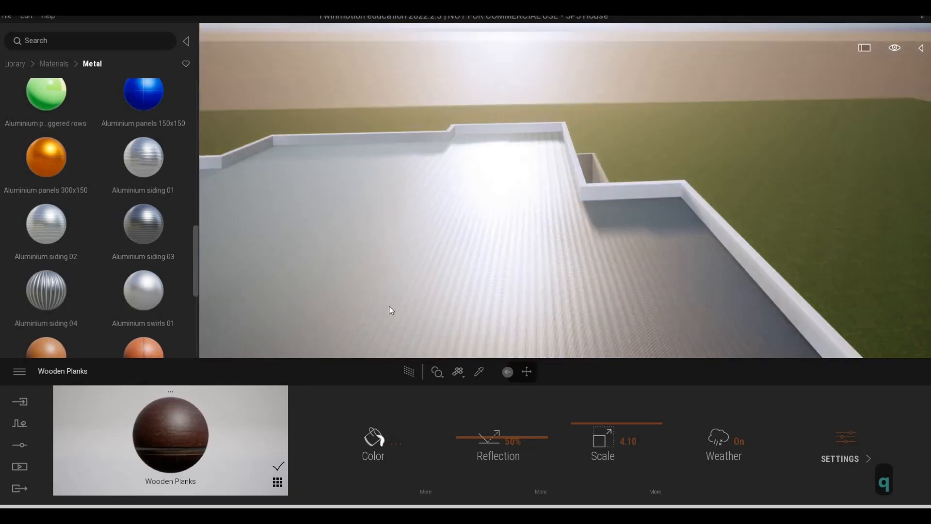
key(w)
key(e)
key(w)
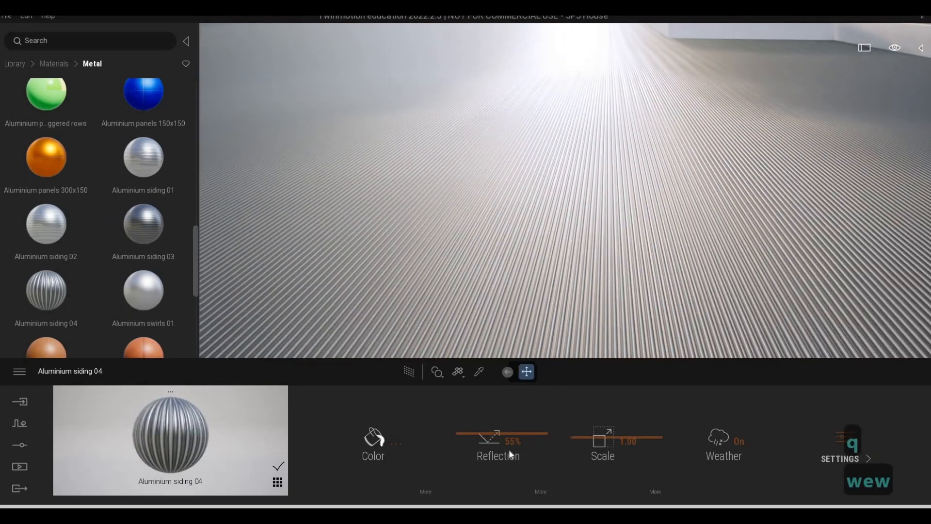
- Set the flat roof's Aluminium siding 04 to 54% reflection and a scale of 2.47
mouse_move(499, 436)
mouse_down()
mouse_move(514, 432)
mouse_move(504, 432)
mouse_up()
drag(592, 425, 590, 356)
key(s)
drag(588, 432, 588, 453)
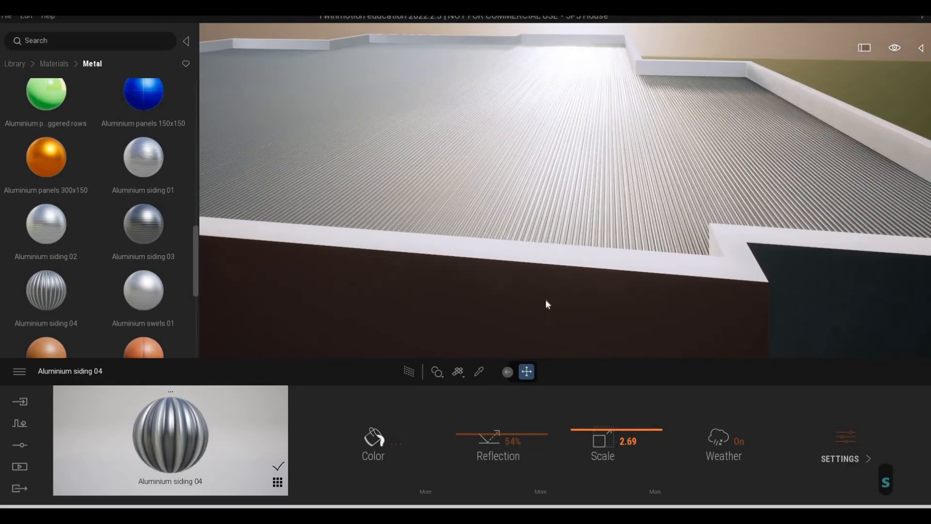
- Try Aluminium siding 03 on the terrace wall around the sliding glass doors with a scale of 7.80
key(s)
key(e)
right_drag(546, 298, 546, 271)
key(w)
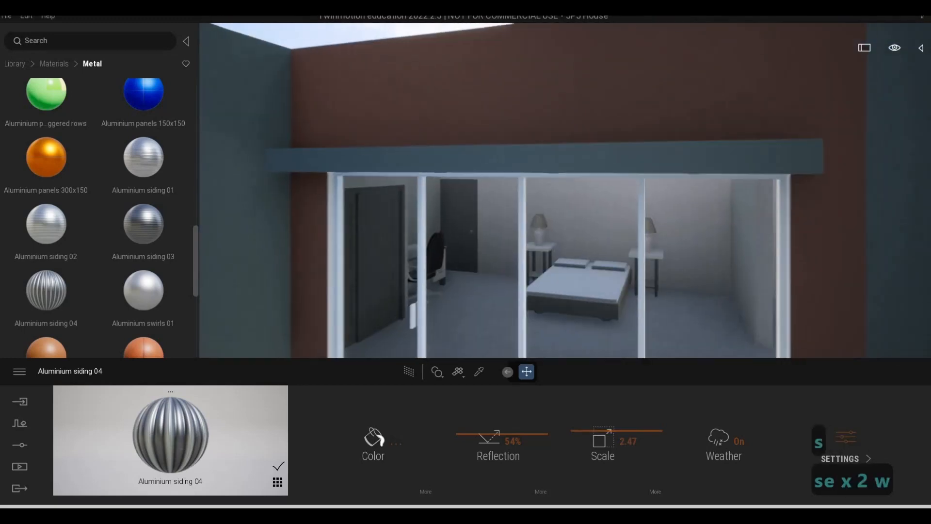
mouse_move(158, 236)
drag(158, 237, 575, 121)
key(d)
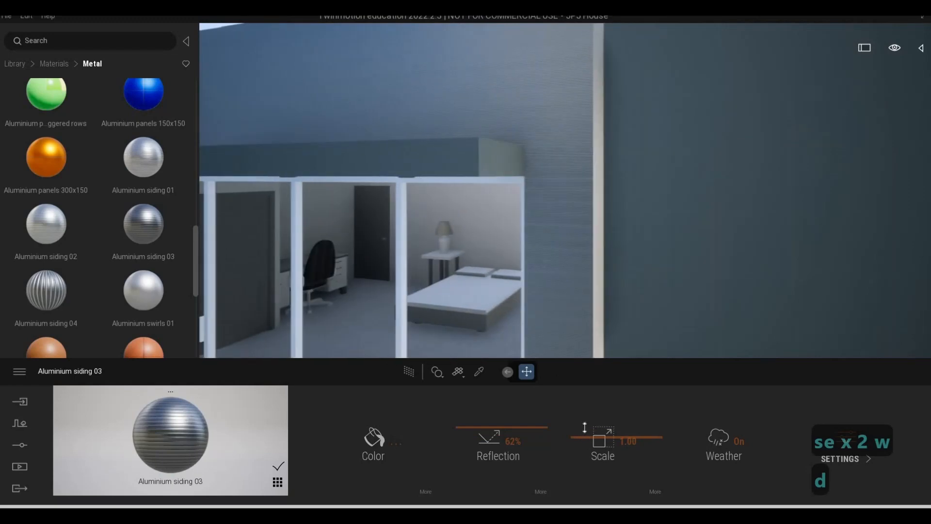
drag(584, 429, 604, 413)
key(s)
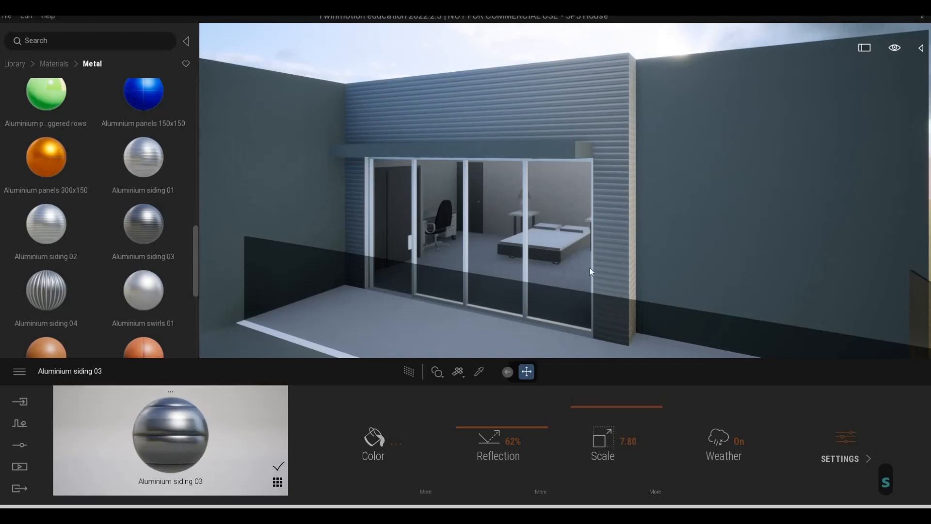
- Examine the siding on the terrace wall up close and together with the front facade and wooden beams
key(w)
key(w)
key(w)
key(s)
key(a)
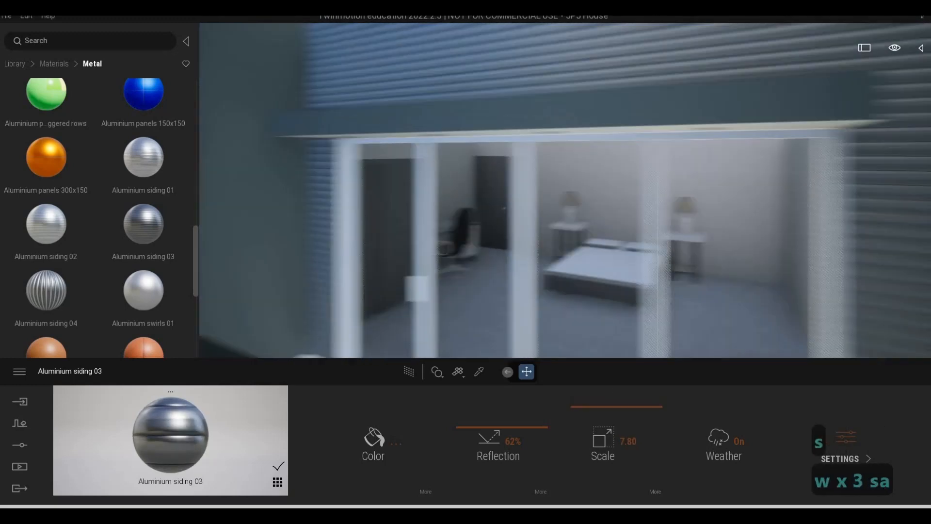
key(s)
key(e)
key(w)
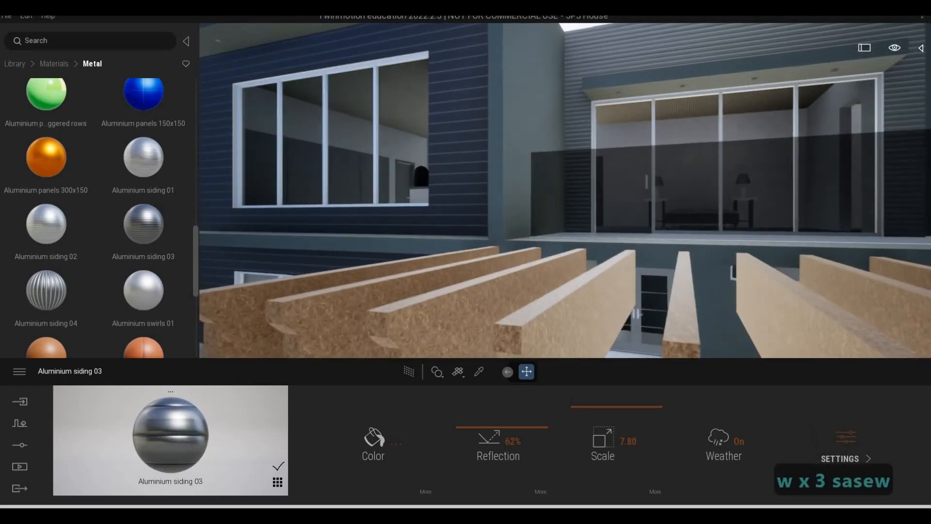
key(d)
key(w)
key(q)
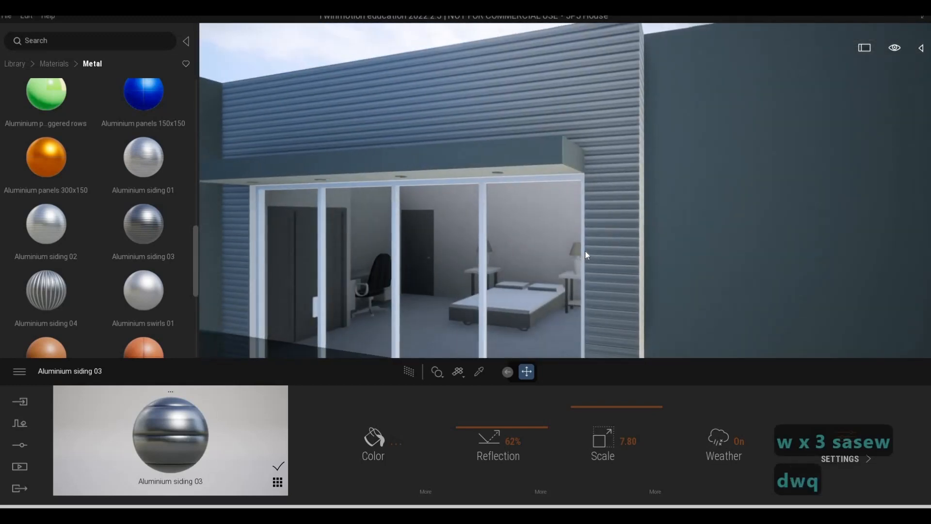
- Undo the siding's scale change and apply Aluminium panels 150x30 to the terrace wall at a scale of 2.58
key(ctrl+z)
key(ctrl+z)
scroll(155, 259, up, 2)
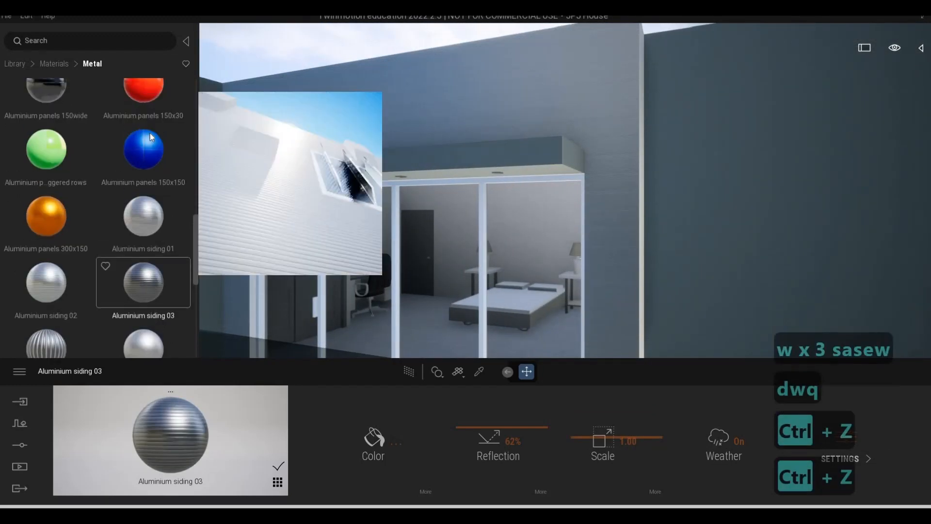
drag(144, 91, 536, 110)
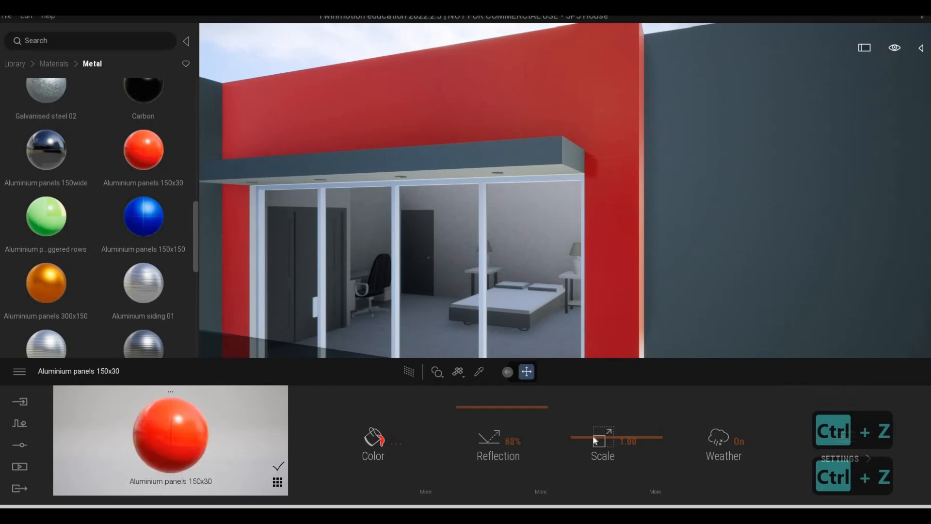
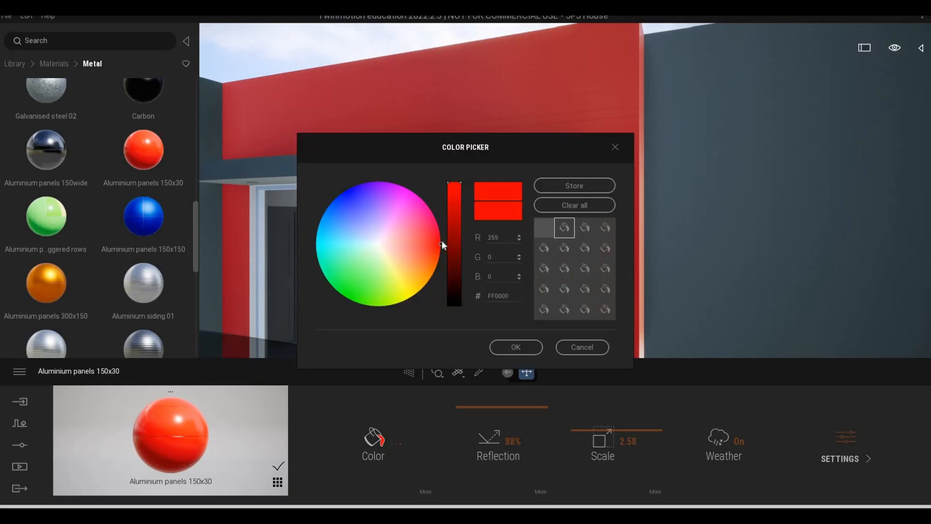
- Change the colour of the terrace wall's Aluminium panels 150x30 to the greyish mauve 9A8D95
click(390, 242)
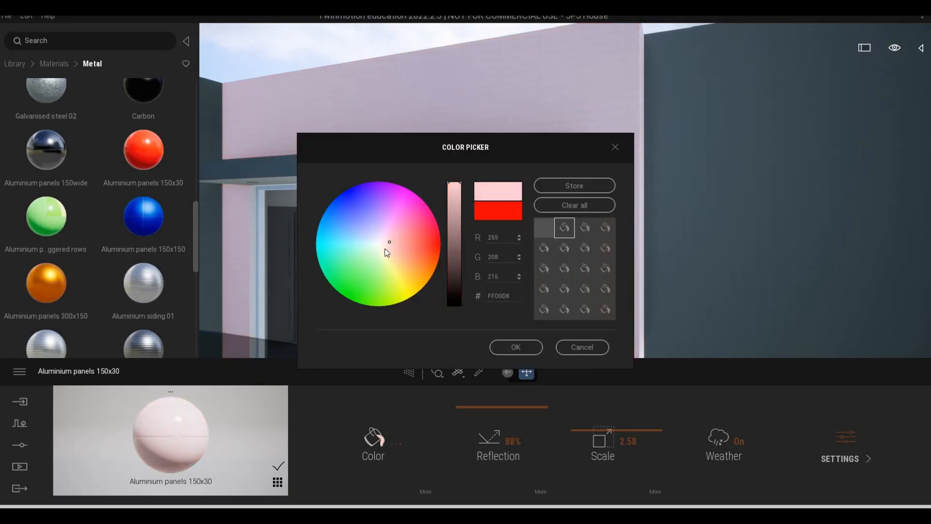
click(384, 242)
drag(448, 183, 449, 231)
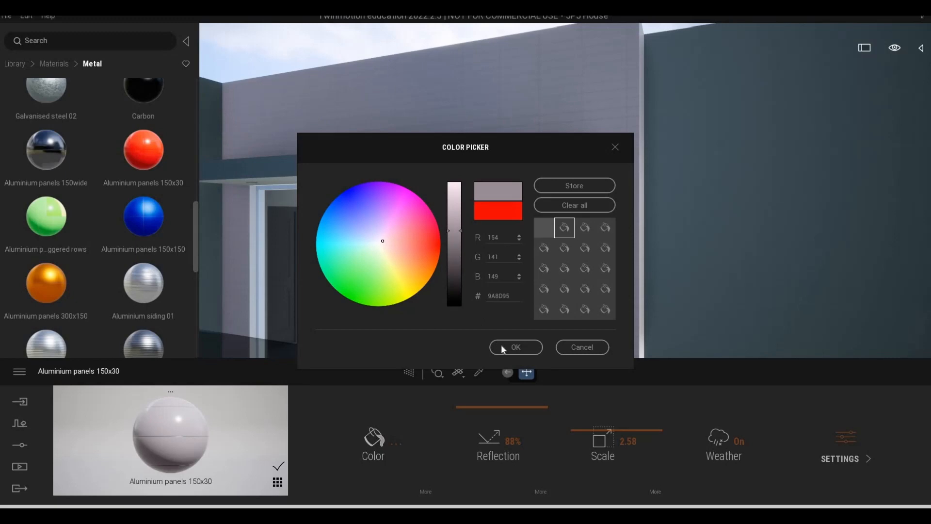
click(516, 346)
- Examine the recoloured terrace wall from the front facade and up close beside the glass doors and side walls
key(d)
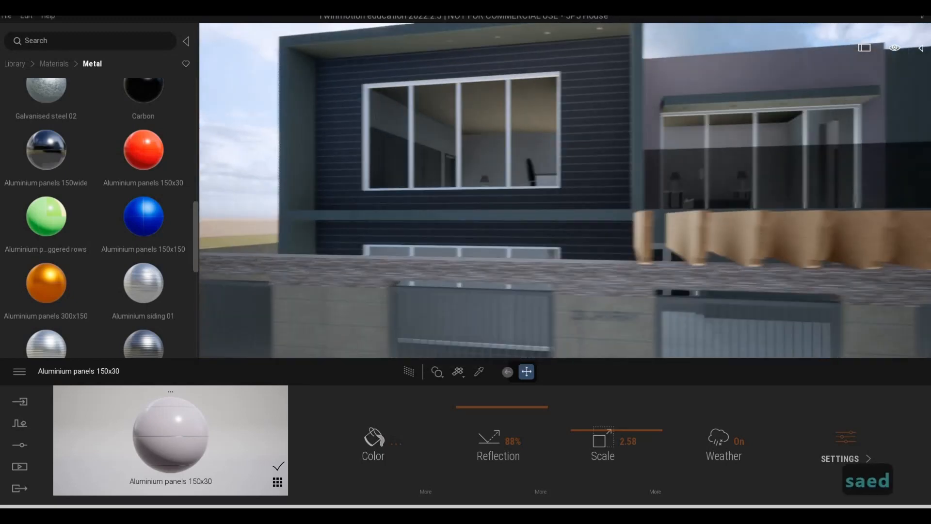
key(w)
key(d)
key(d)
key(w)
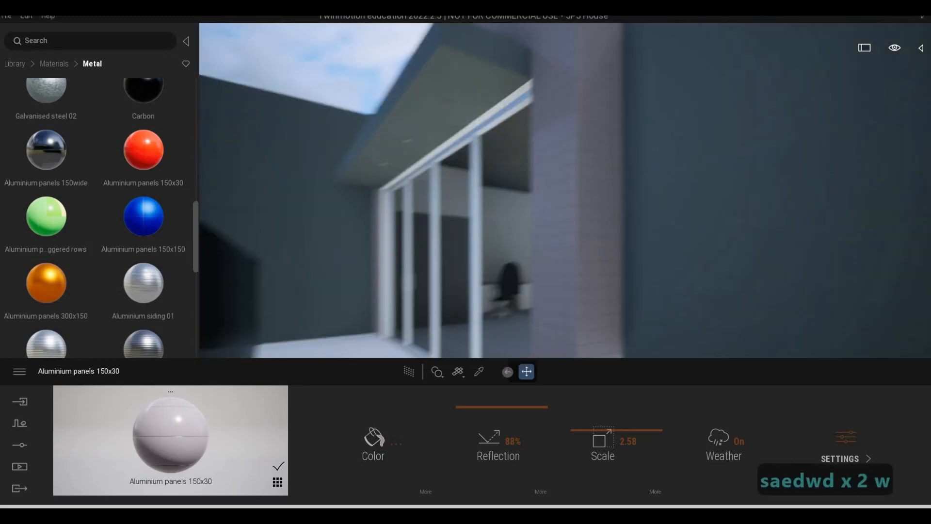
key(a)
key(w)
key(w)
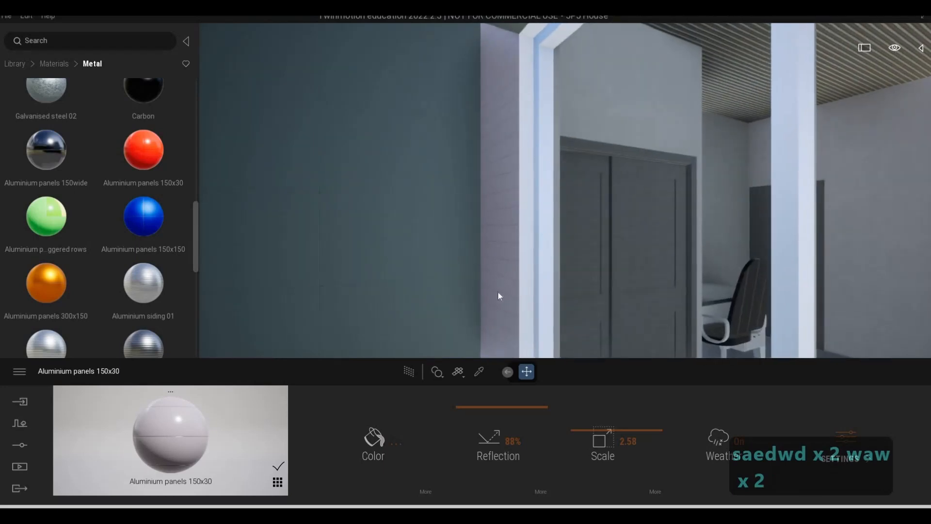
key(a)
key(s)
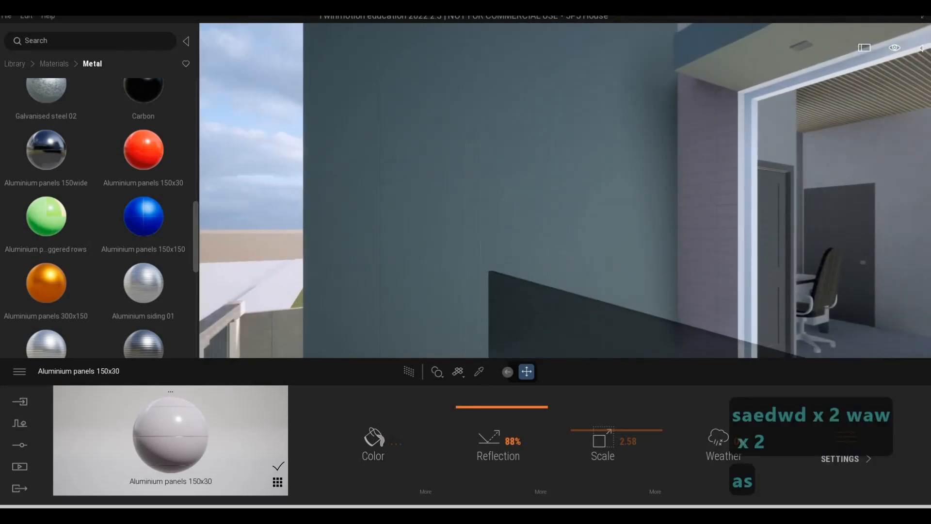
- Sample the Aluminium panels 150x150 material on the terrace's side wall and set its reflection to 74%
click(435, 258)
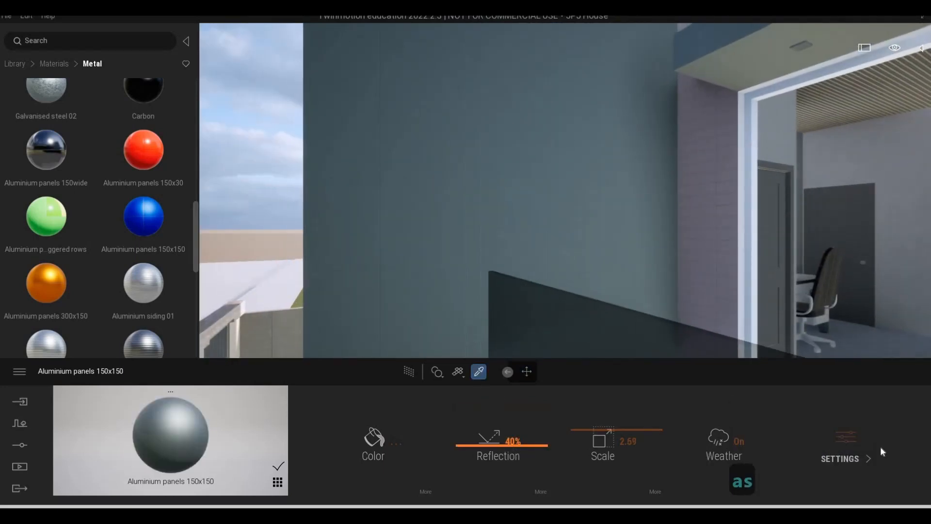
click(861, 447)
click(860, 444)
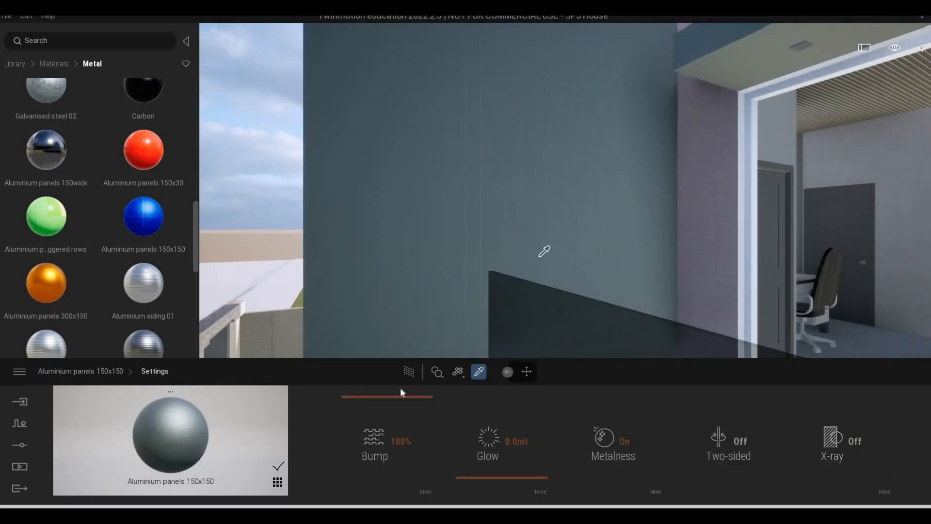
click(85, 371)
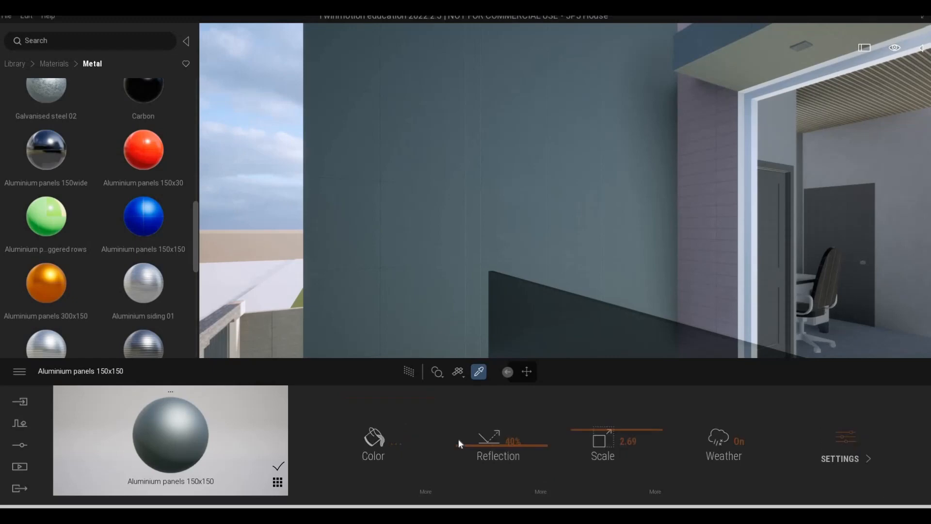
drag(461, 428, 460, 419)
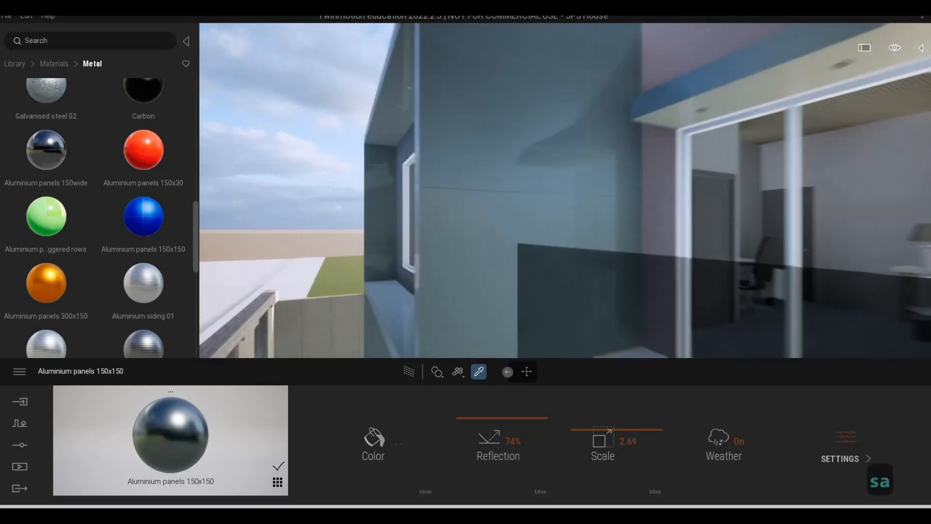
- Review the side wall from the front of the house and reduce its panel reflection to 70%
key(d)
key(s)
key(e)
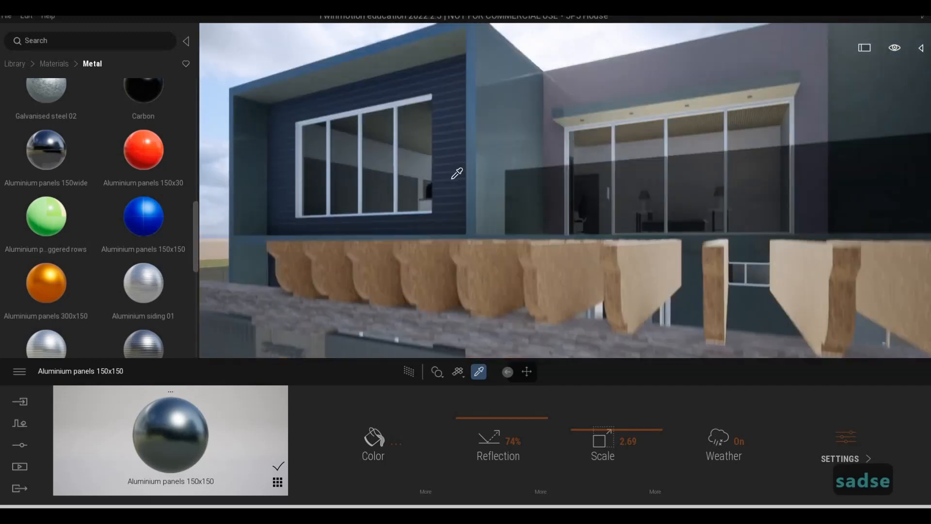
key(w)
key(q)
drag(505, 418, 504, 419)
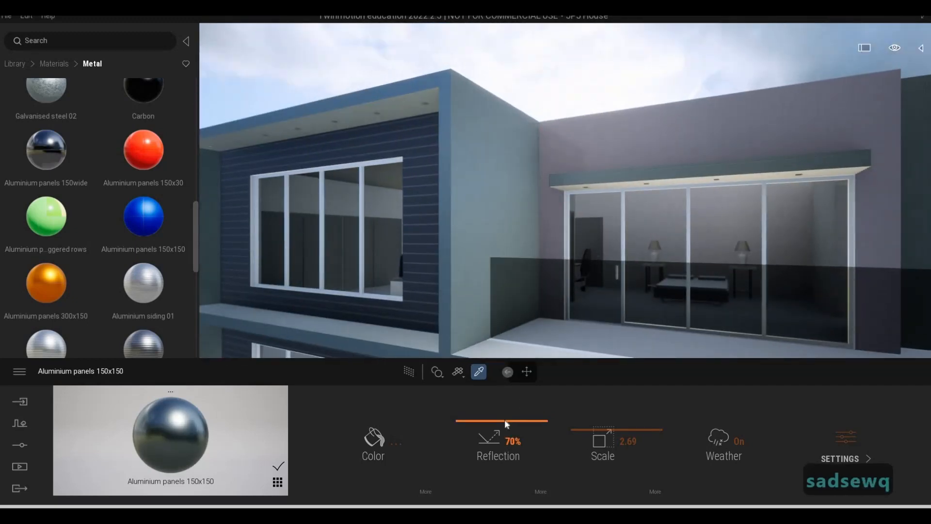
- Sample the Aluminium panels 150x30 material on the mauve terrace wall and increase its scale
key(s)
key(e)
key(w)
key(q)
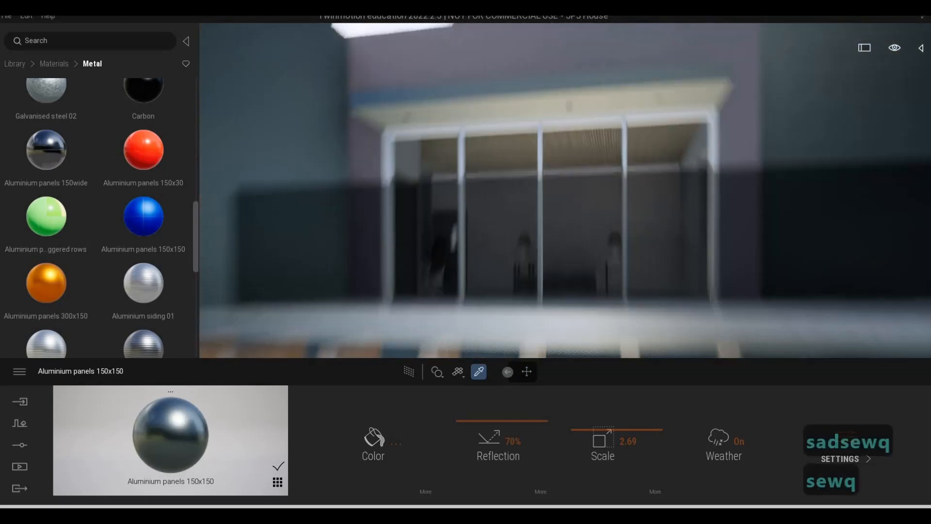
key(e)
key(q)
click(553, 215)
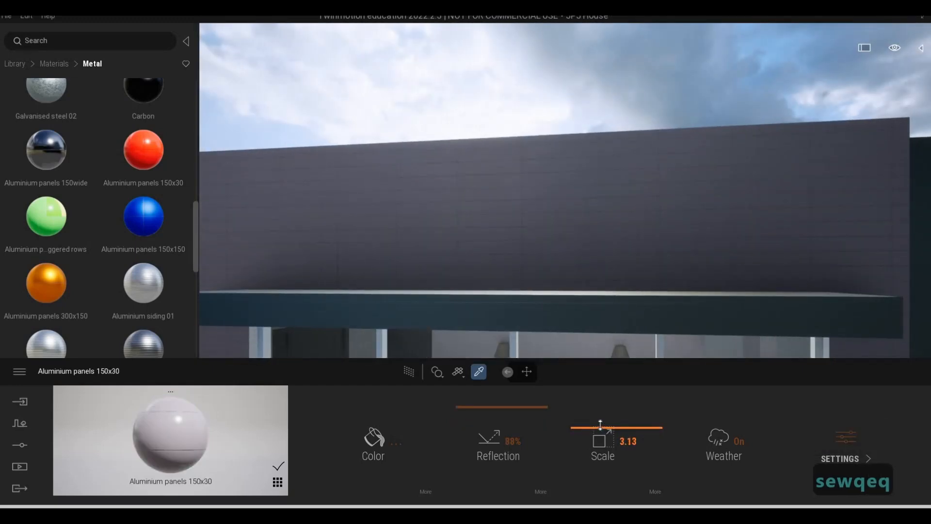
- Sample the Aluminium panels 150x150 material from the balcony's edge band and apply it to the adjoining white section
key(s)
key(a)
key(d)
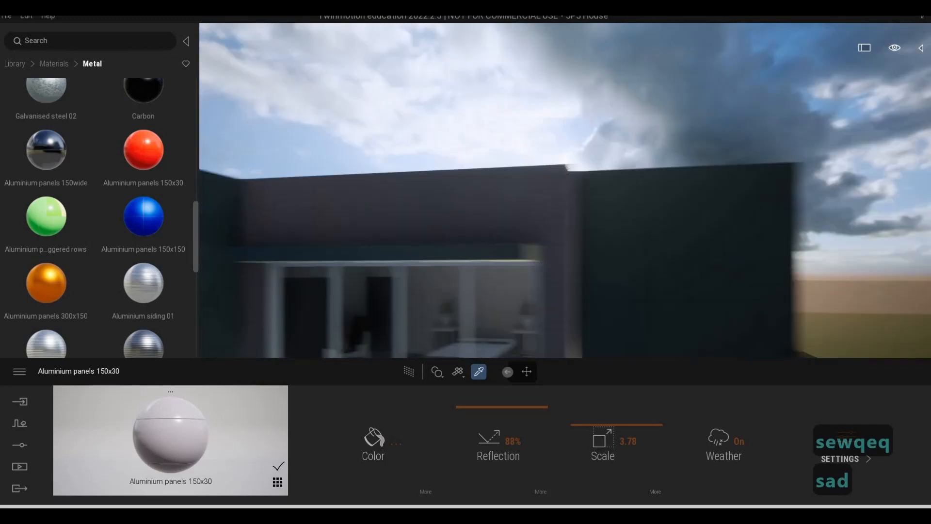
key(s)
key(e)
key(d)
key(w)
key(a)
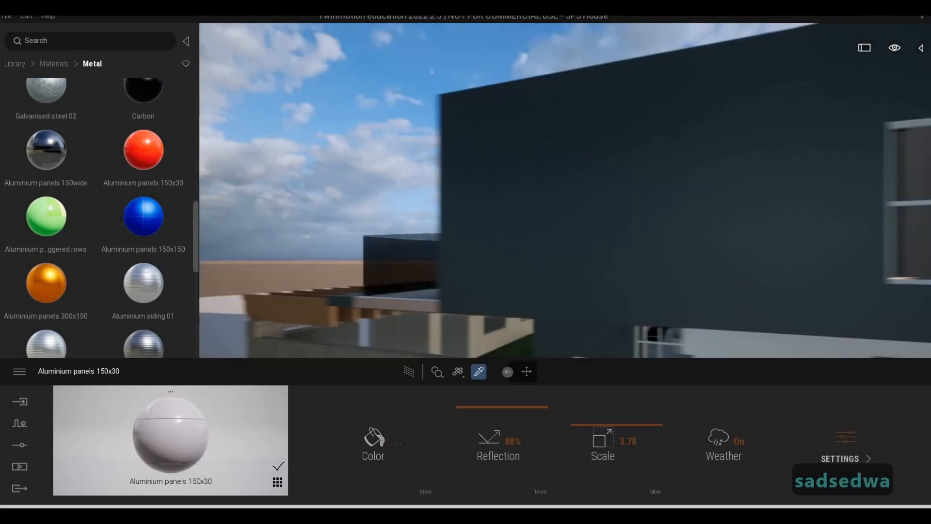
key(w)
key(a)
key(e)
key(a)
key(s)
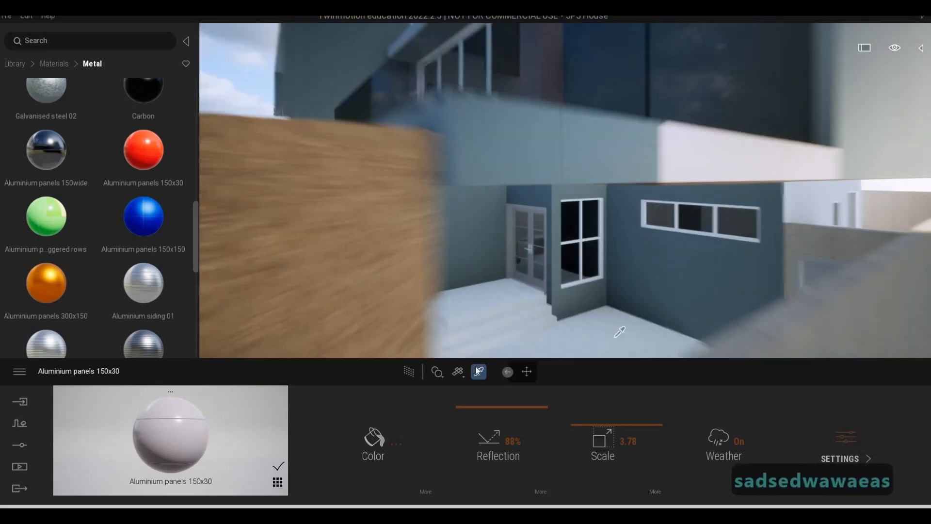
shift+middle_drag(543, 169, 534, 176)
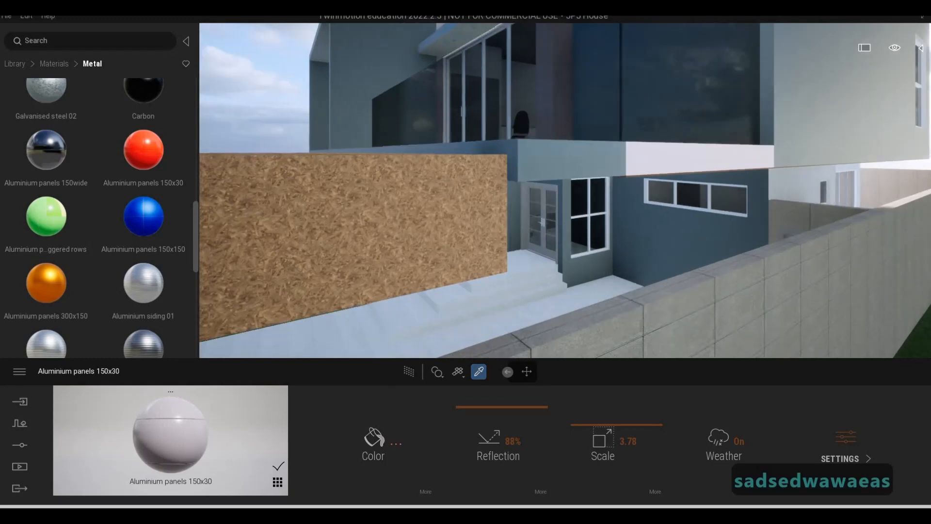
click(531, 163)
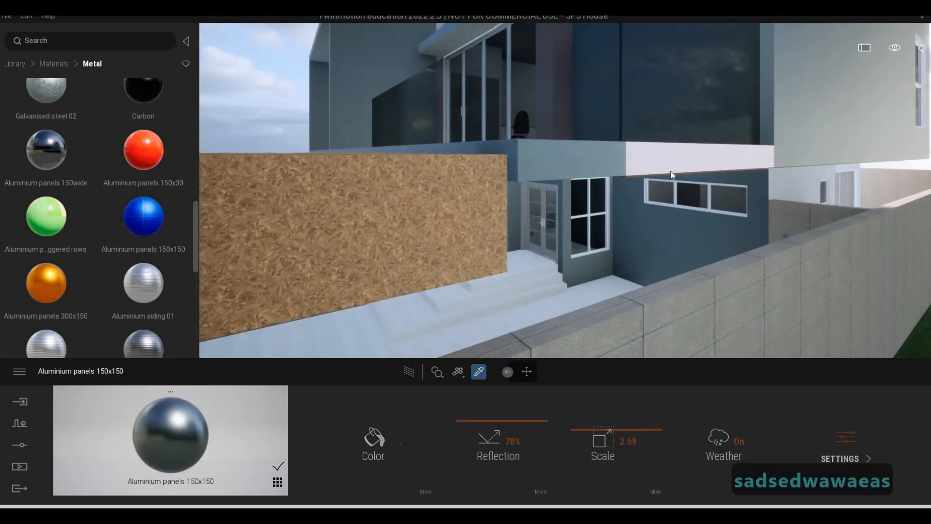
key(q)
key(d)
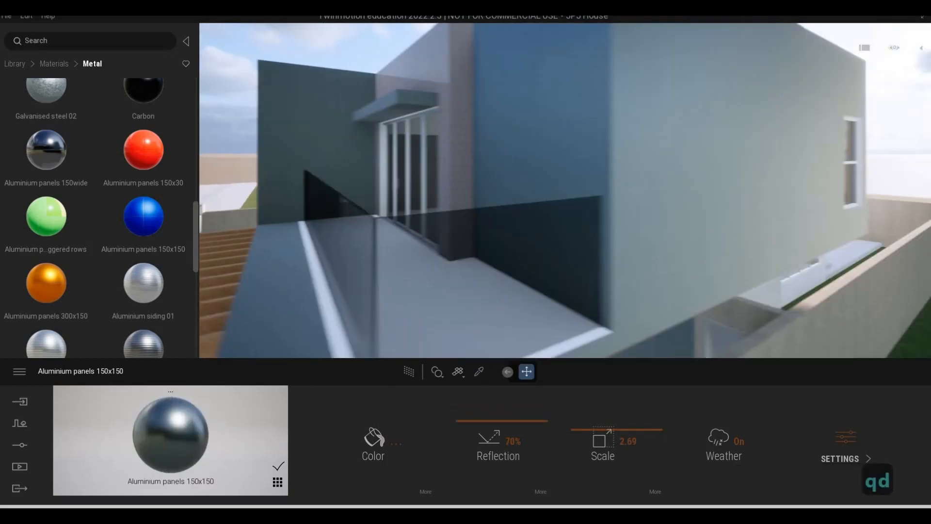
- Examine the balcony floor, its glass railing and the refinished edge band from several sides
key(d)
key(a)
key(w)
key(w)
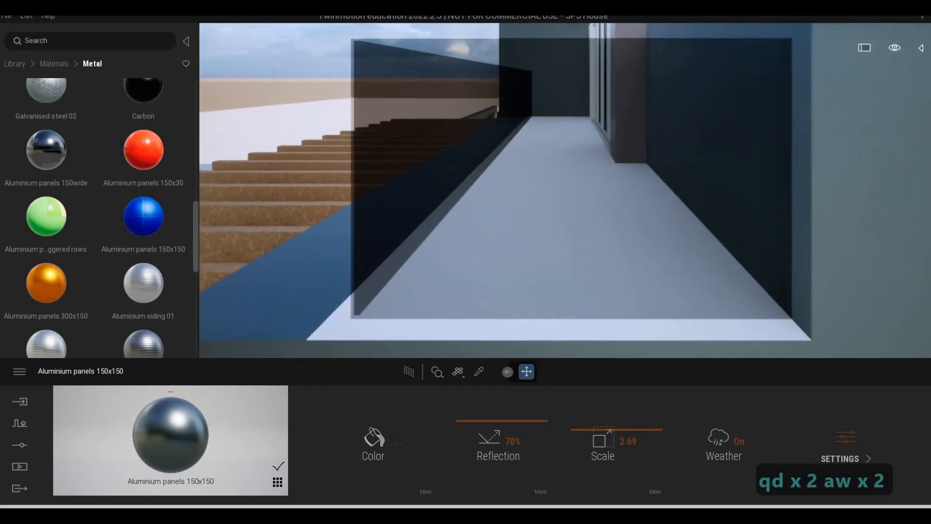
key(s)
key(a)
key(e)
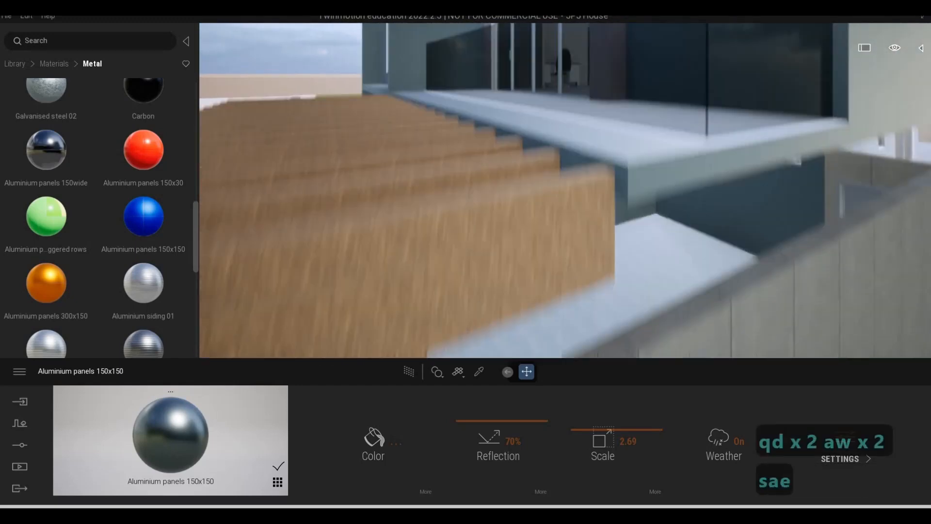
key(d)
key(d)
key(d)
key(a)
key(e)
key(a)
key(w)
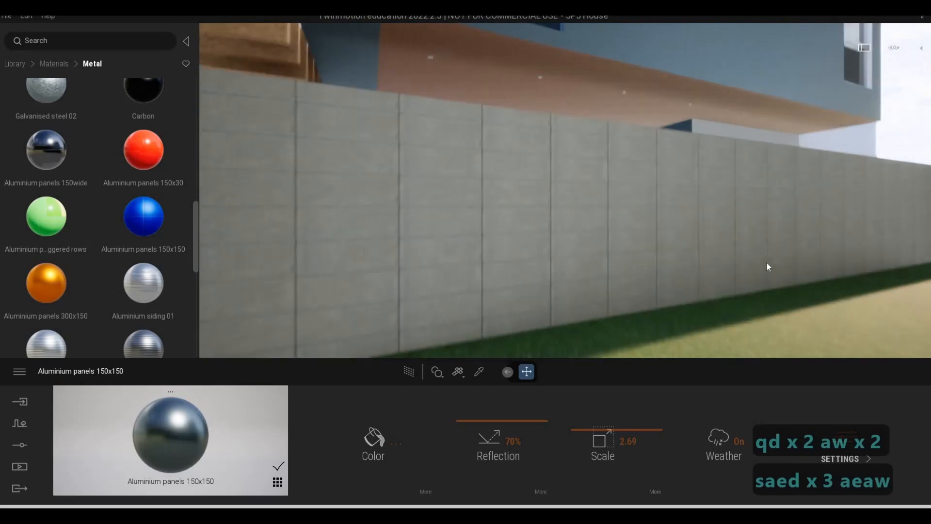
- Examine the balcony's edge band and the wooden ceiling with recessed lights beneath the overhang
key(w)
key(a)
key(w)
key(q)
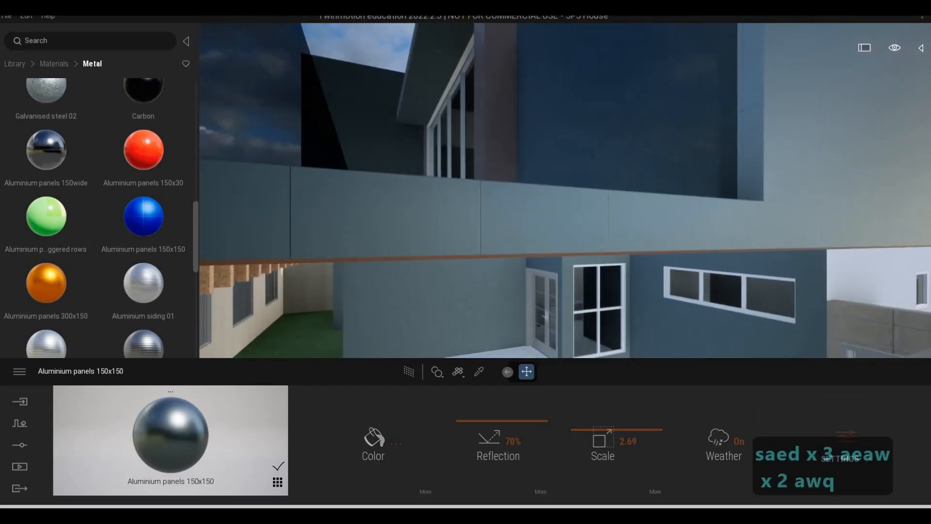
key(e)
key(a)
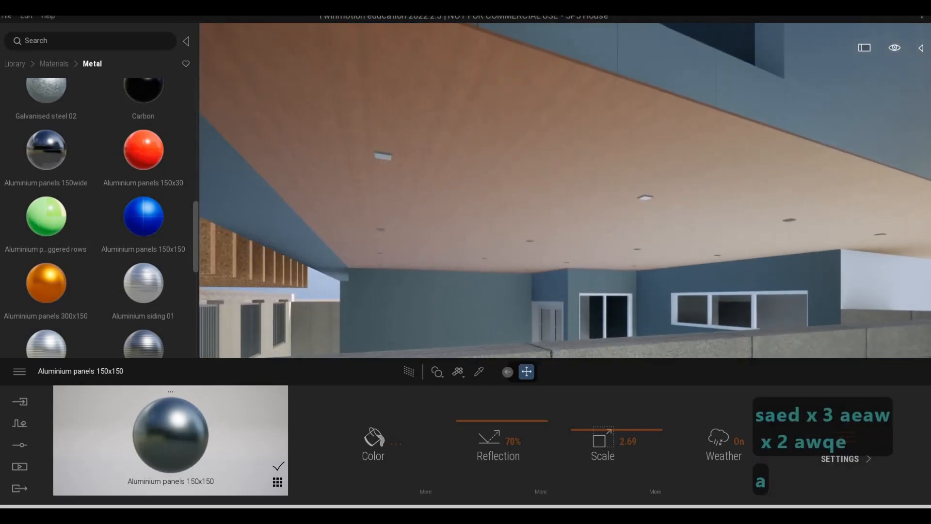
key(w)
key(s)
key(a)
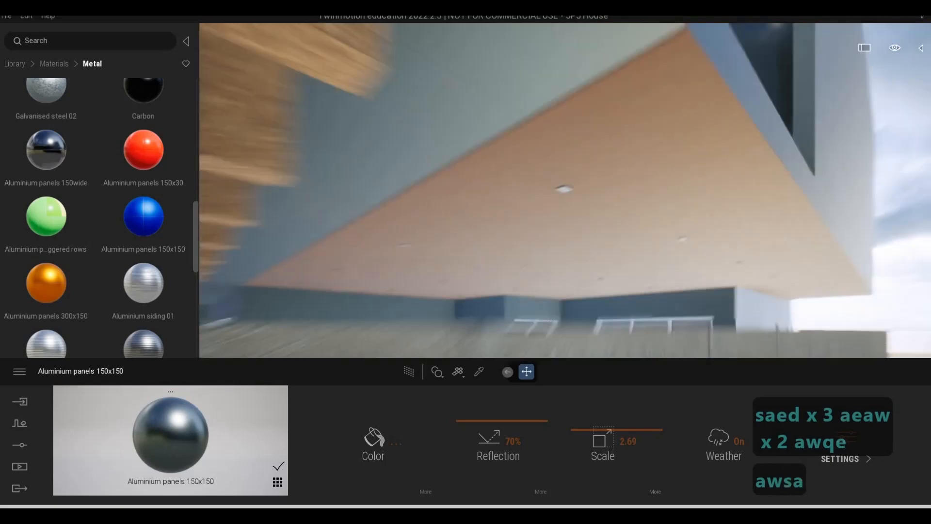
key(a)
key(a)
key(s)
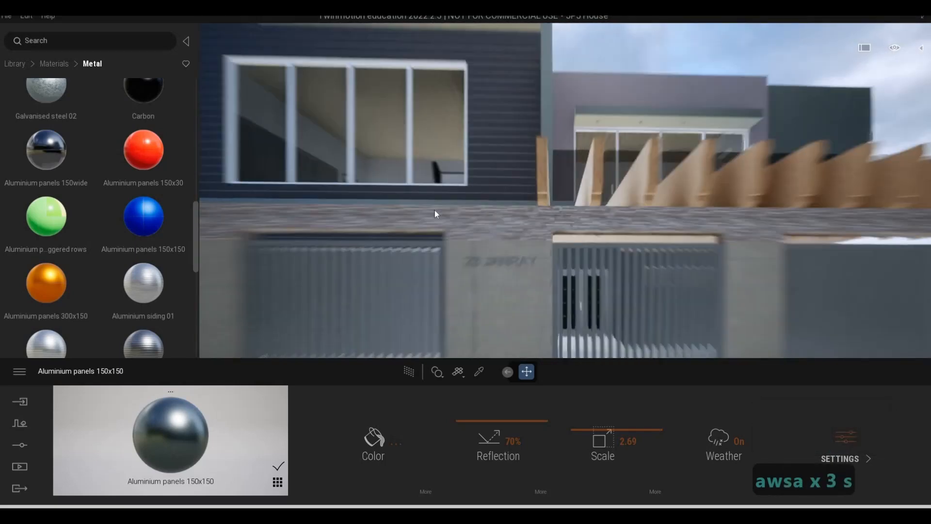
- Sample the Concrete, Block pattern formwork material from the front boundary wall and set its scale to about 0.88
key(d)
key(a)
key(w)
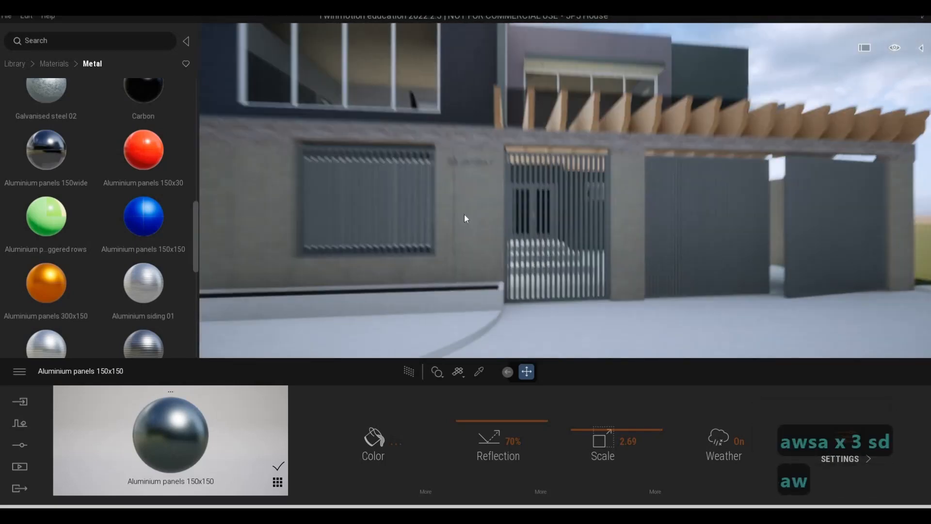
key(a)
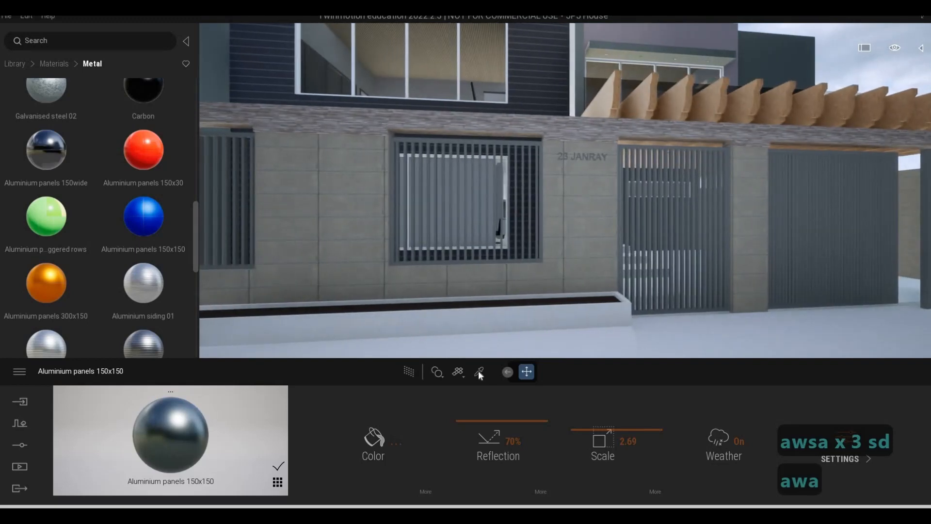
click(479, 372)
click(571, 248)
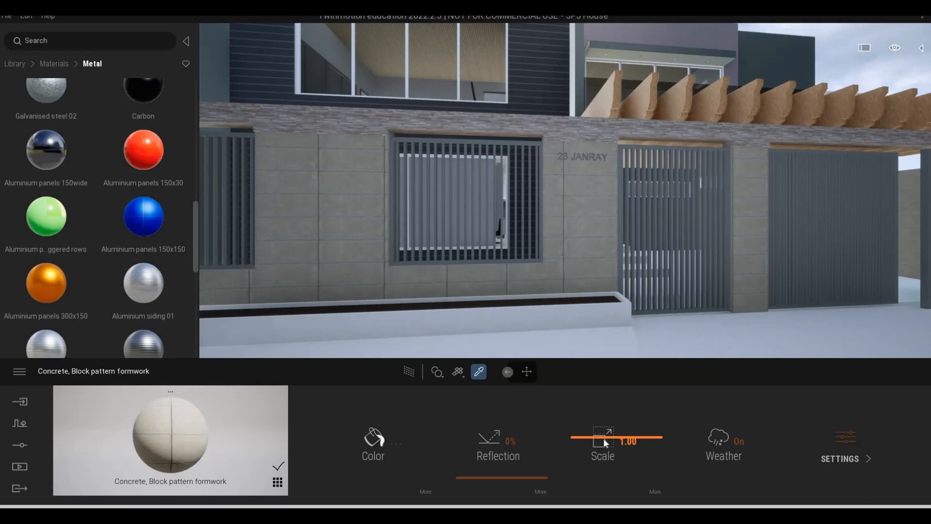
drag(595, 441, 596, 443)
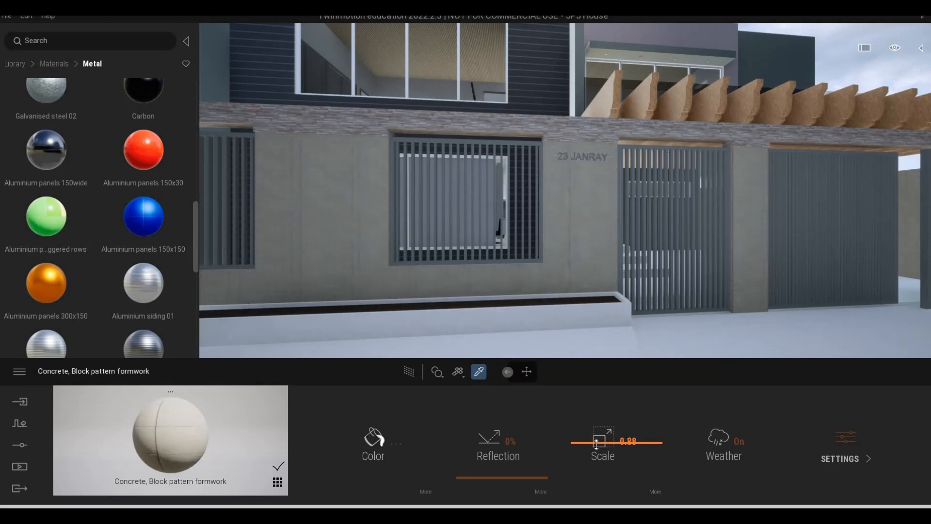
- Shift the front wall's concrete block texture along X by setting its Move X offset to -0.51
click(655, 491)
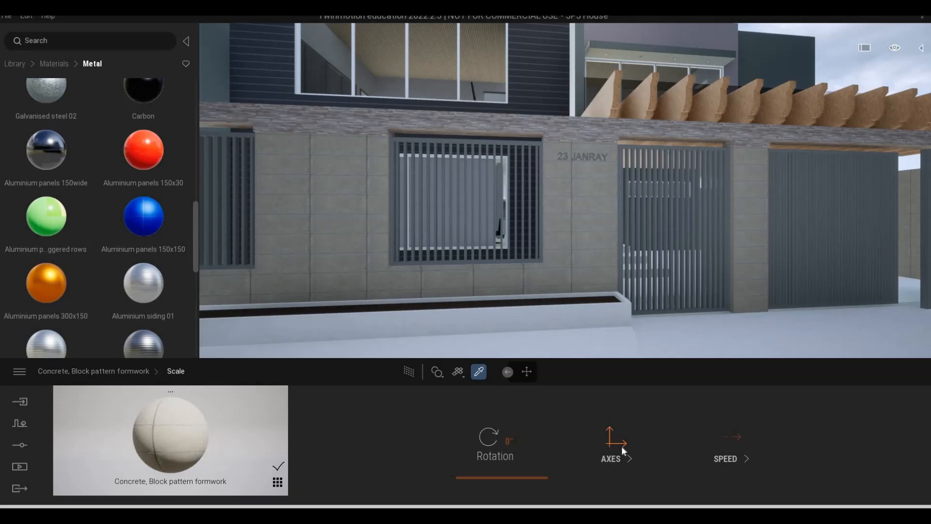
click(630, 451)
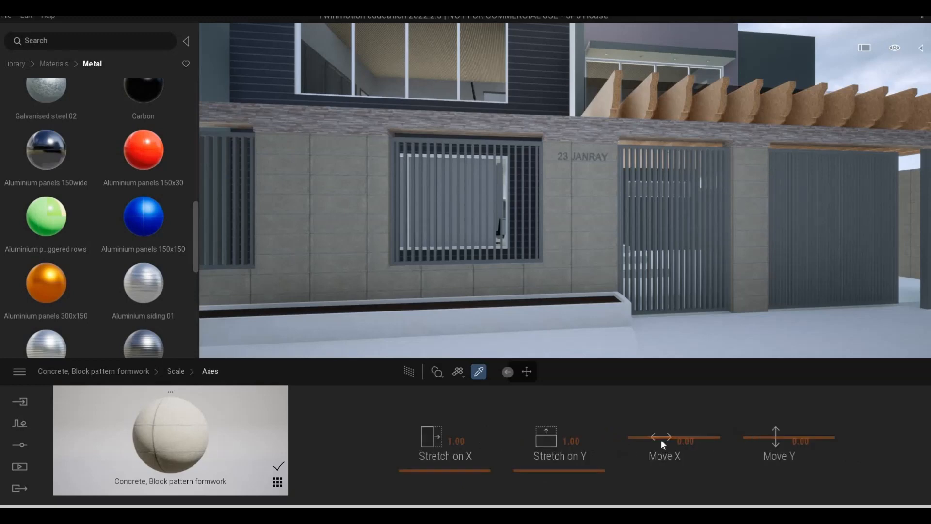
mouse_move(661, 440)
mouse_down()
mouse_move(650, 441)
mouse_move(667, 435)
mouse_up()
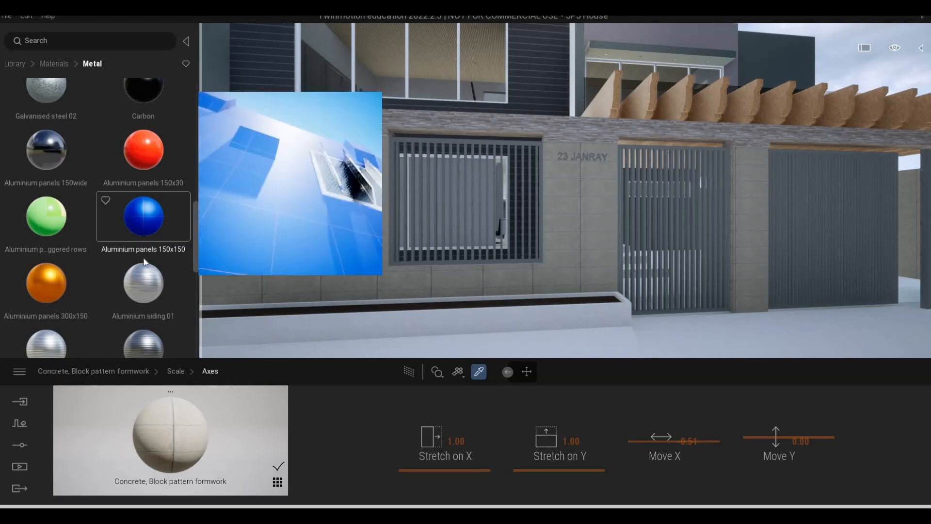
- Sample the Concrete, Aerated material from the entrance steps behind the gate and turn on its Metalness
key(s)
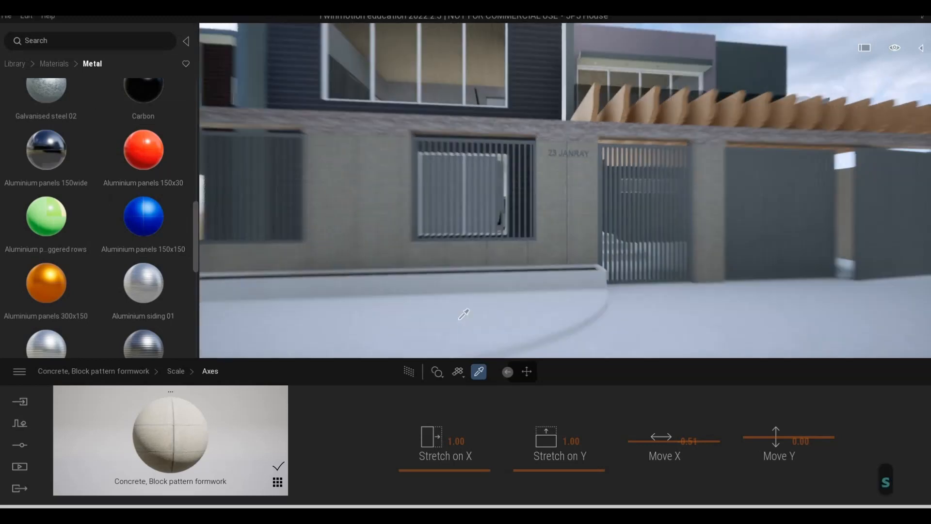
key(d)
key(a)
key(Escape)
key(Escape)
key(Escape)
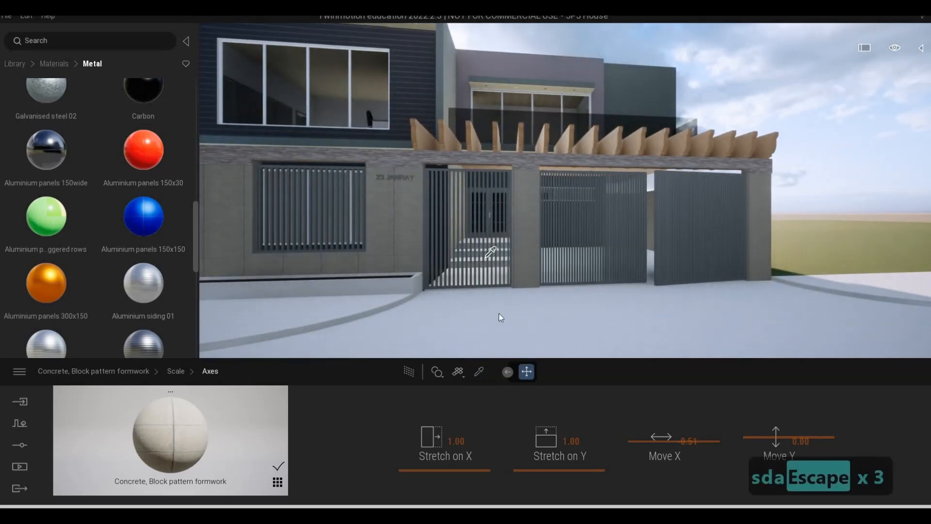
key(a)
key(w)
key(w)
key(w)
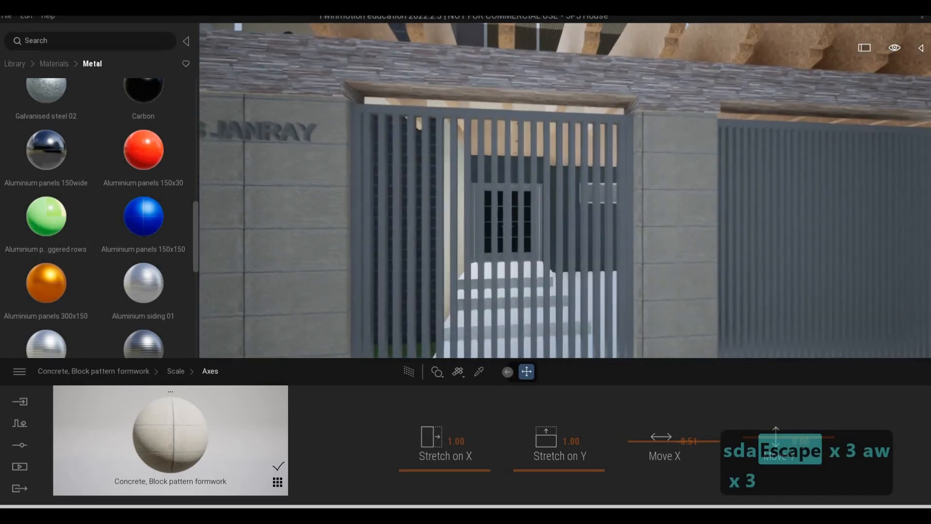
click(479, 371)
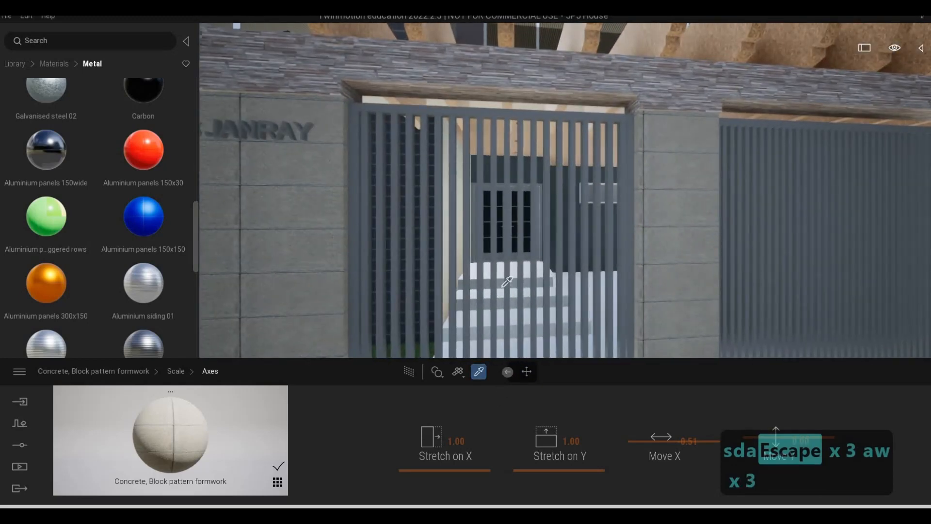
click(730, 437)
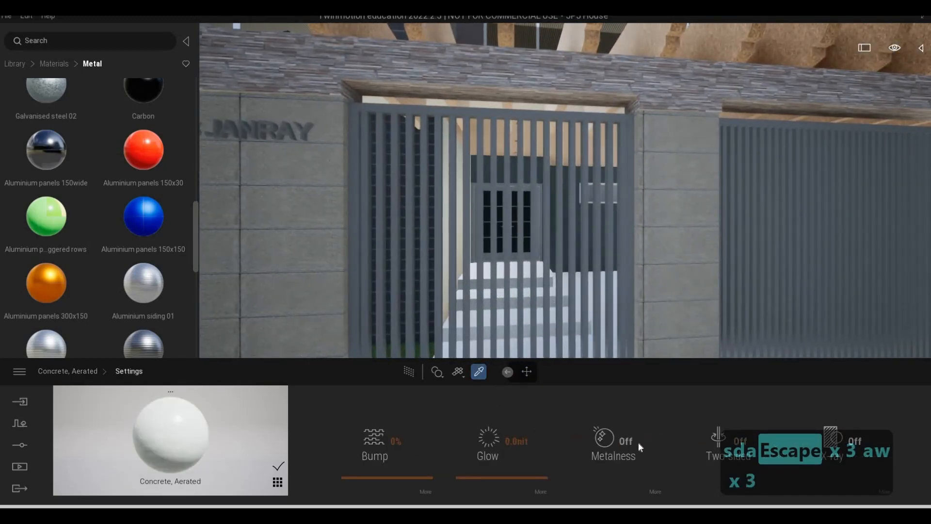
click(613, 441)
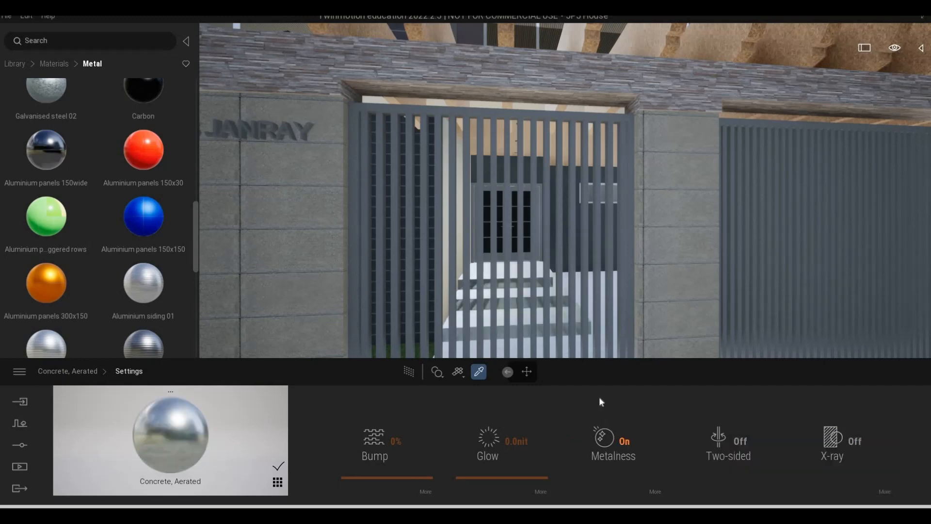
- Sample the materials of the entrance door and the slatted vehicle gate to identify them
key(s)
key(s)
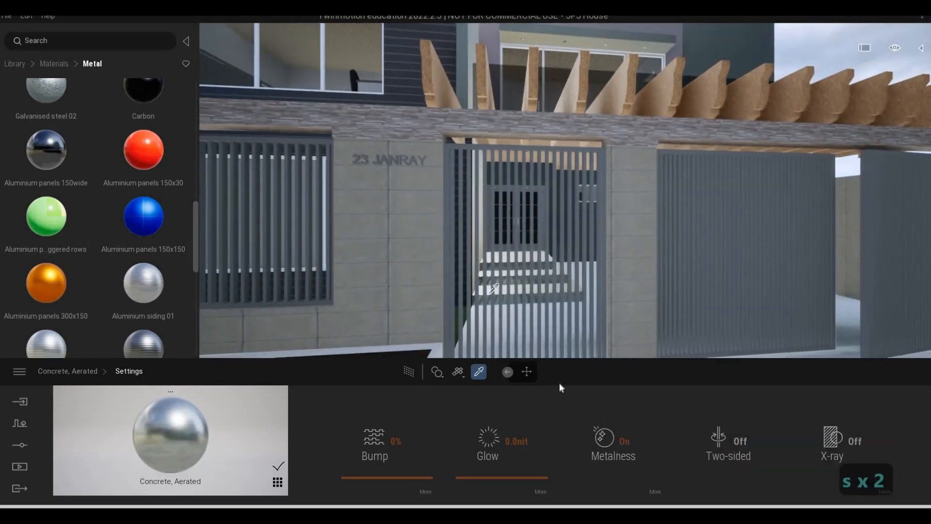
right_click(467, 410)
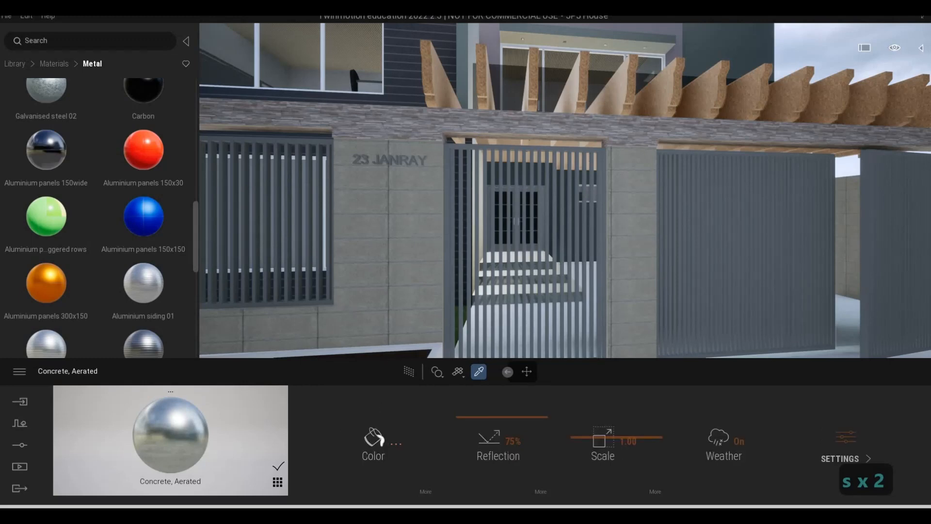
click(514, 244)
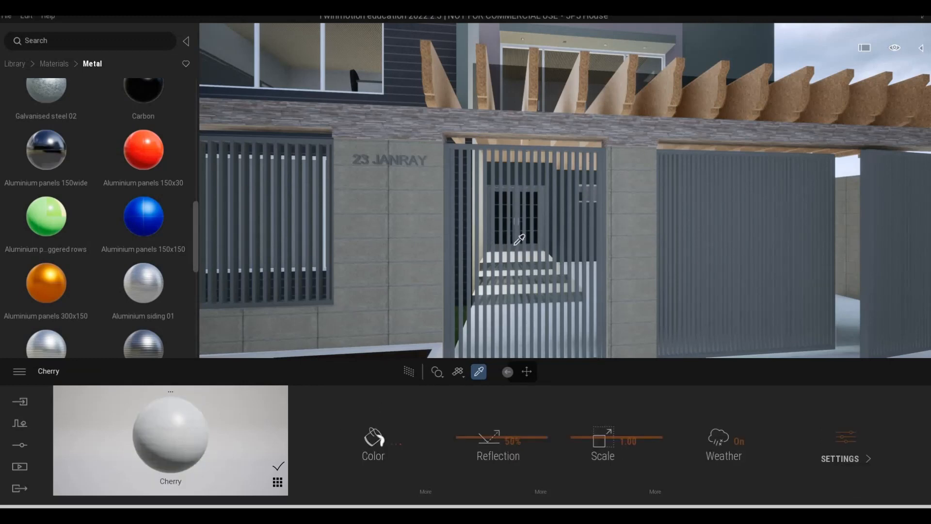
click(688, 229)
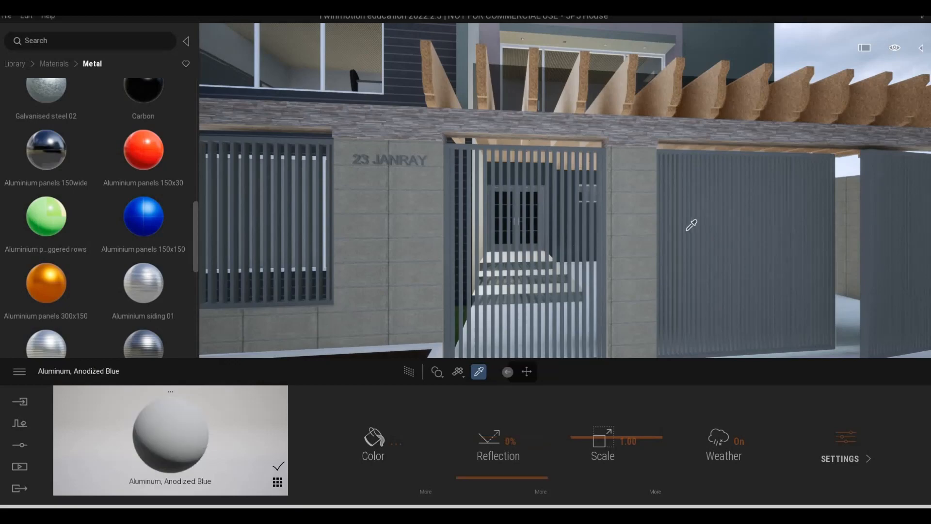
- Sample the entrance steps' Concrete, Aerated material again and turn off its Metalness
key(w)
key(s)
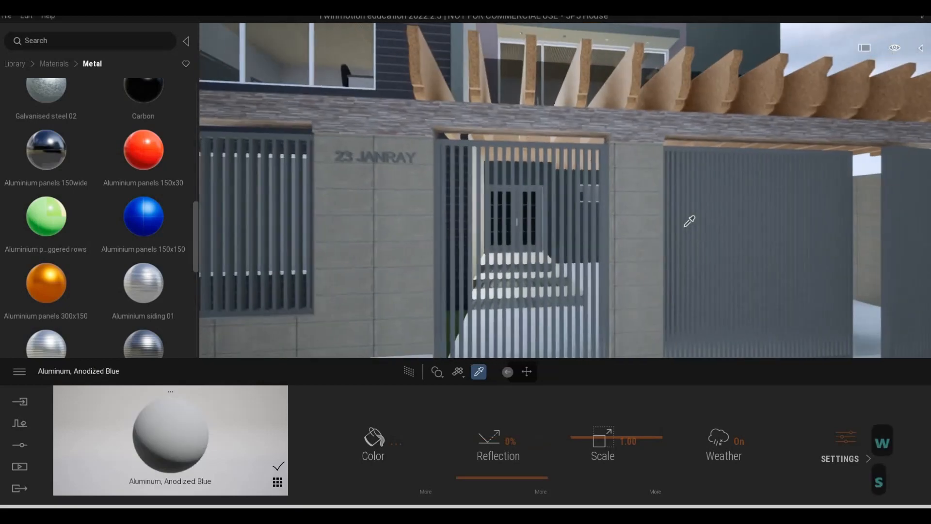
key(e)
key(q)
key(w)
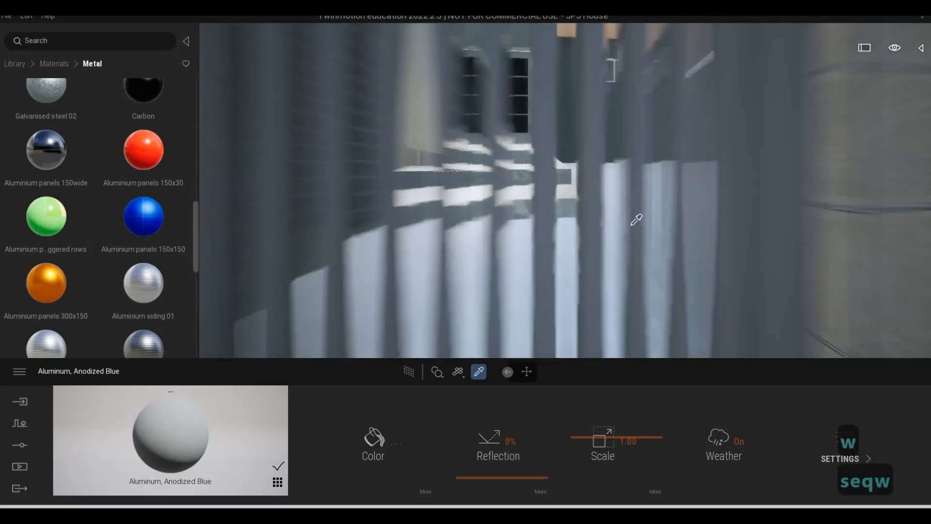
click(533, 193)
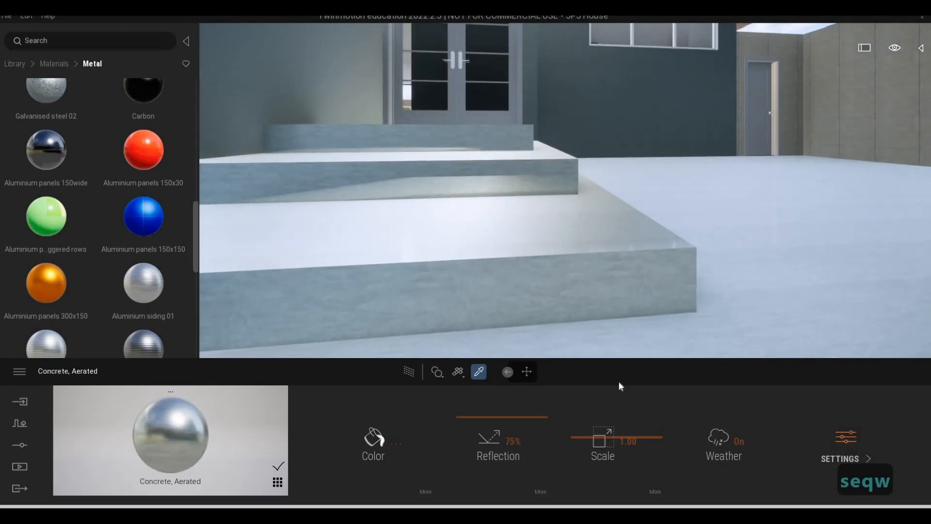
click(846, 442)
click(612, 440)
- Sample the Aluminum, Anodized Blue material from the slatted pedestrian gate and turn on its Metalness
key(s)
key(s)
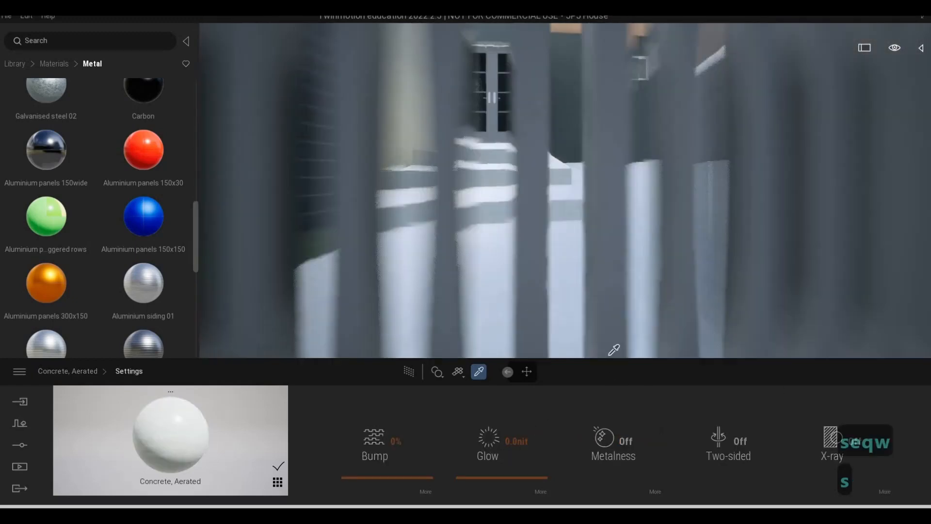
click(588, 258)
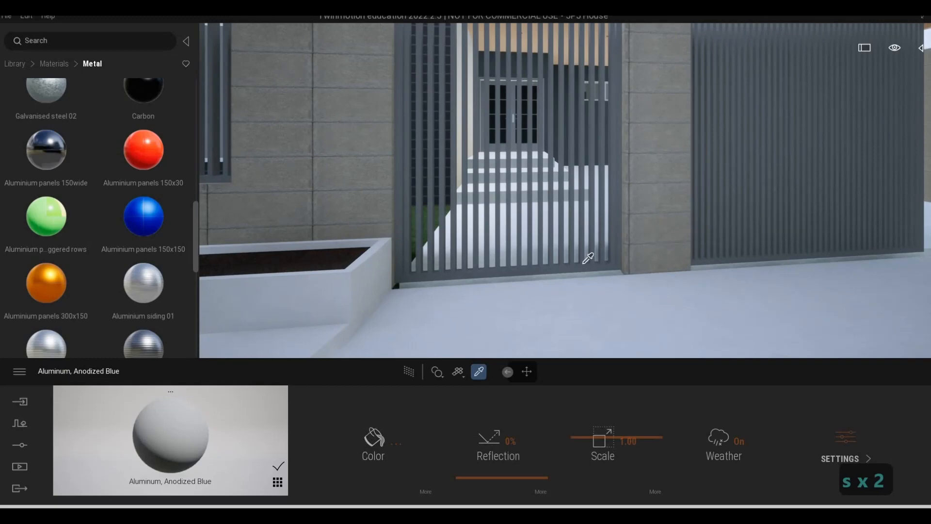
click(846, 444)
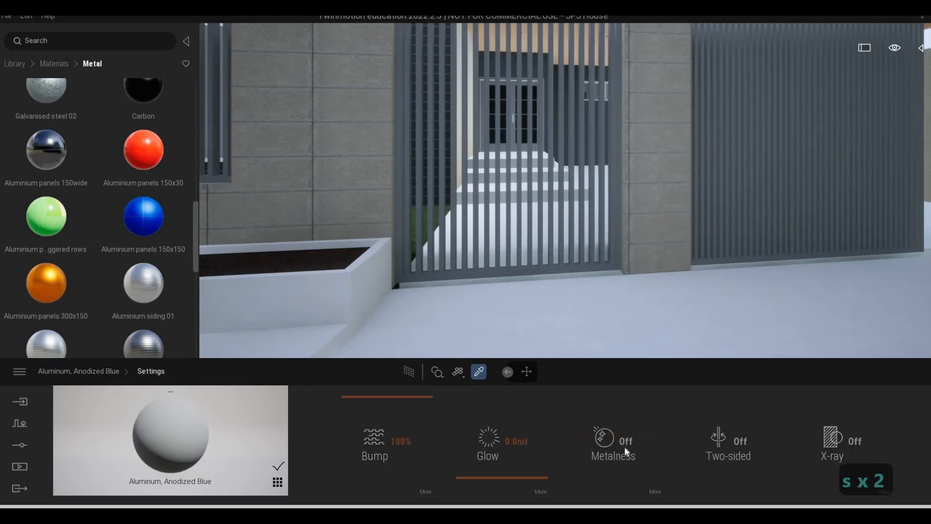
click(613, 441)
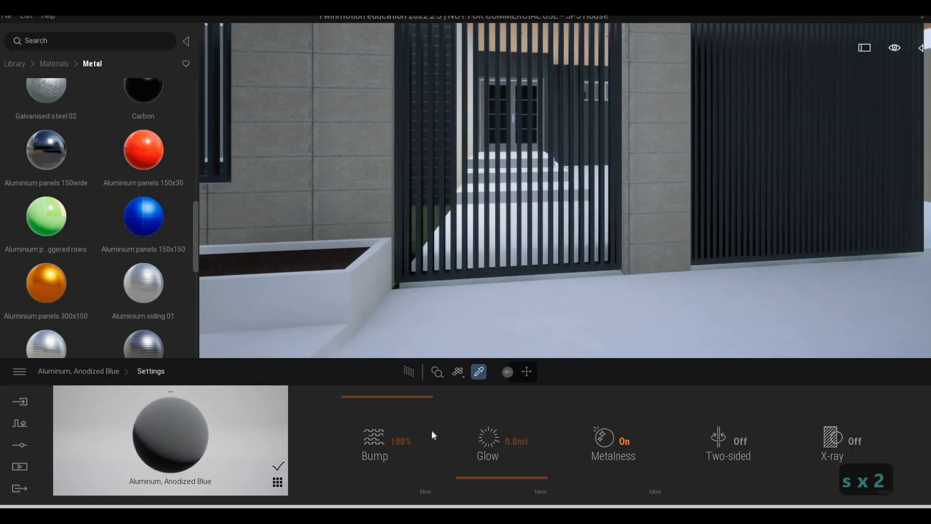
click(89, 374)
- Examine the front fence, window grilles and gates along the street side with the metallic aluminum finish
key(s)
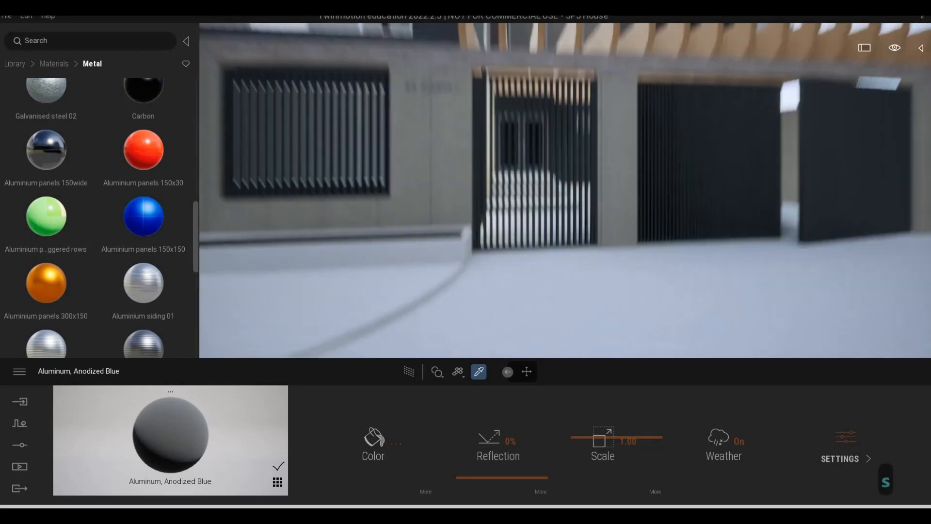
key(q)
key(s)
key(a)
key(a)
key(a)
key(a)
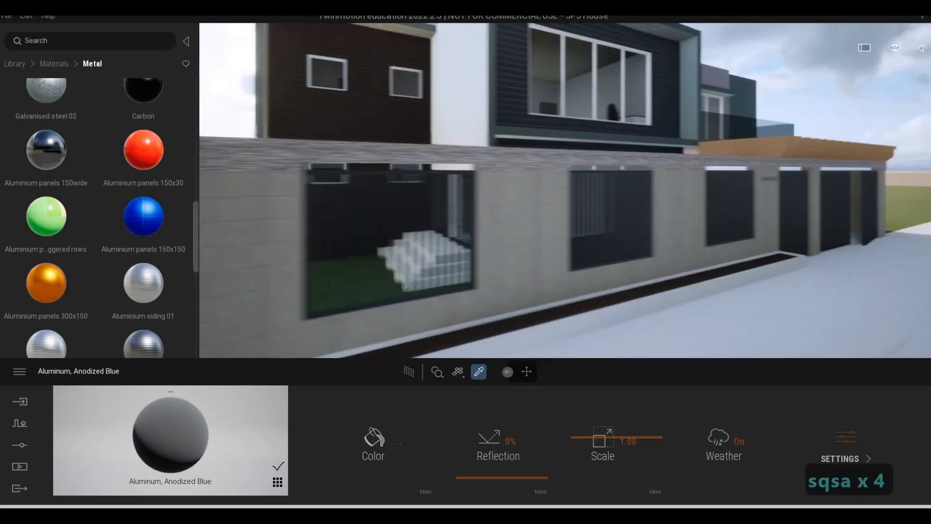
key(w)
key(w)
key(s)
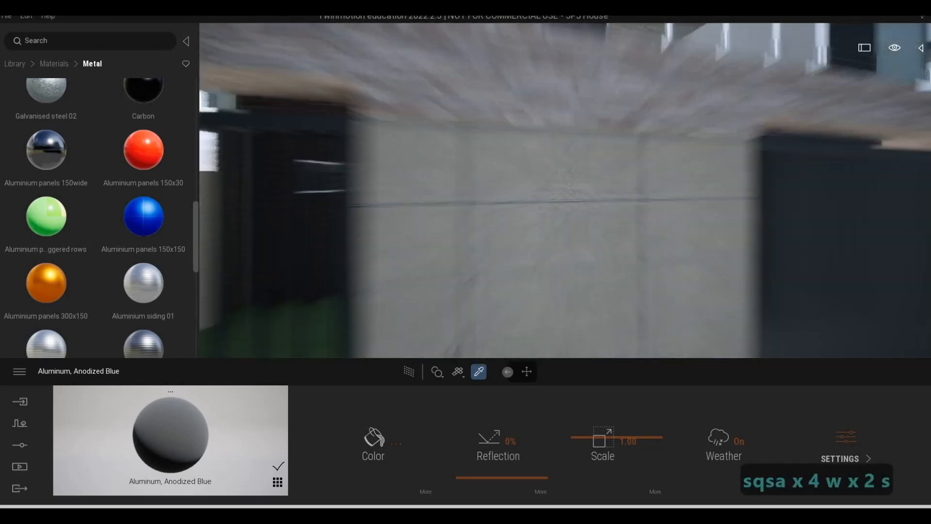
key(d)
key(d)
key(a)
key(w)
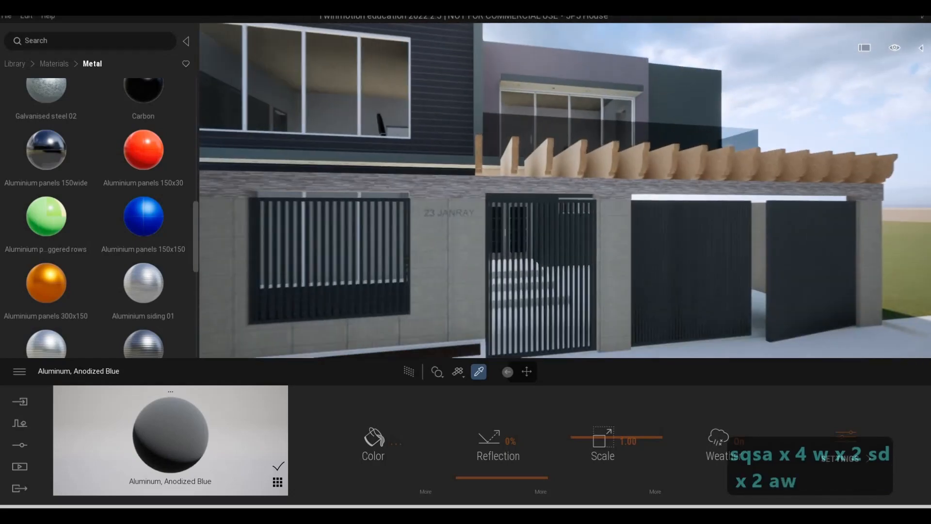
key(w)
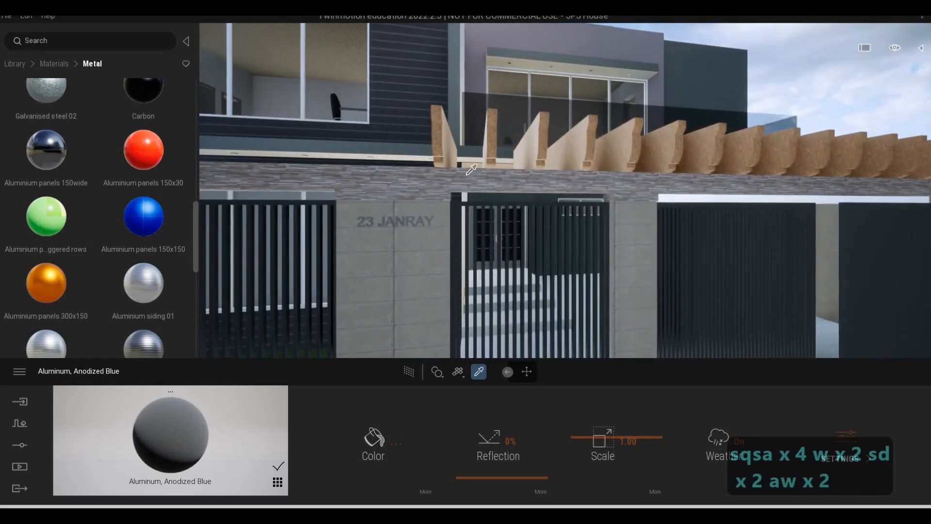
- Try the Ipe 02 C wood material on the pergola beams above the front wall
key(q)
key(a)
key(w)
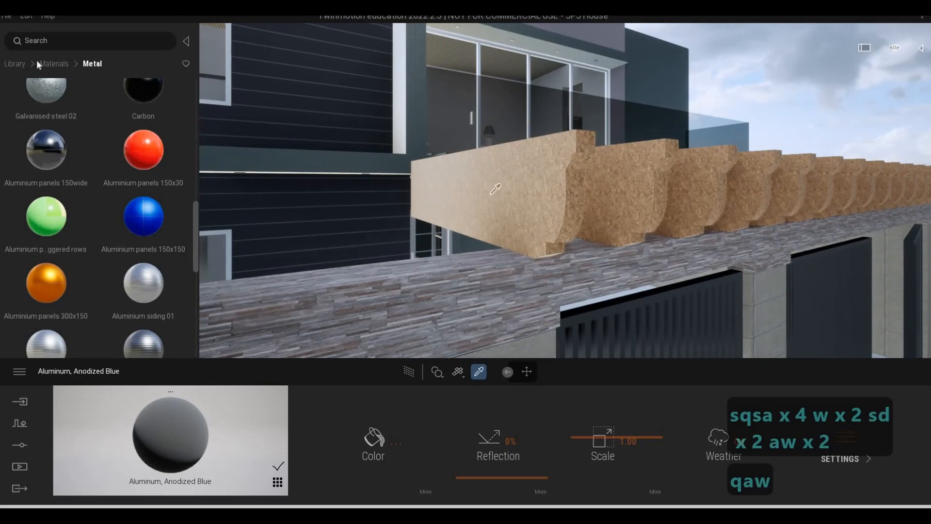
click(42, 63)
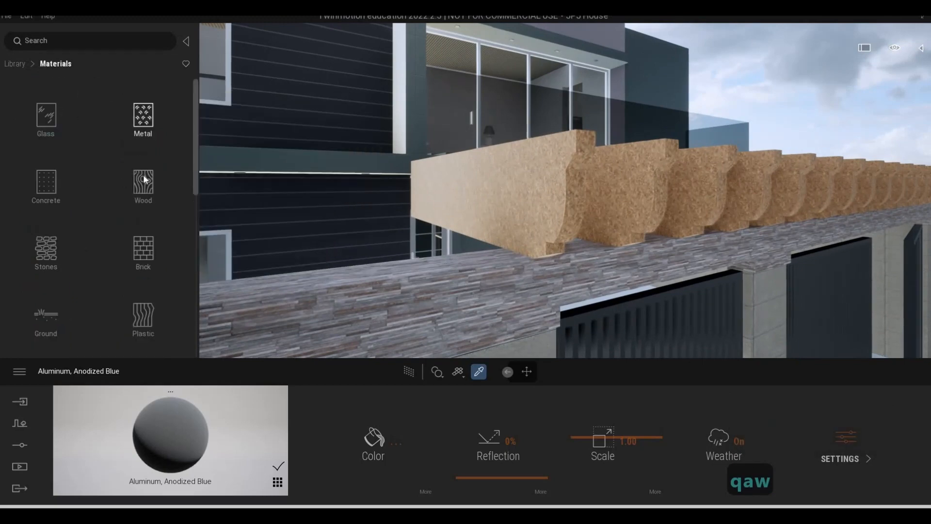
click(145, 179)
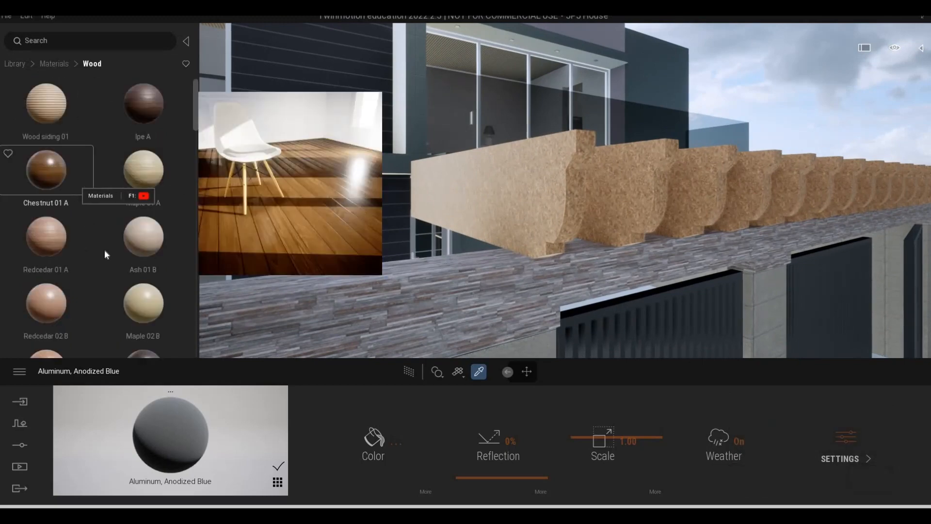
scroll(108, 256, down, 5)
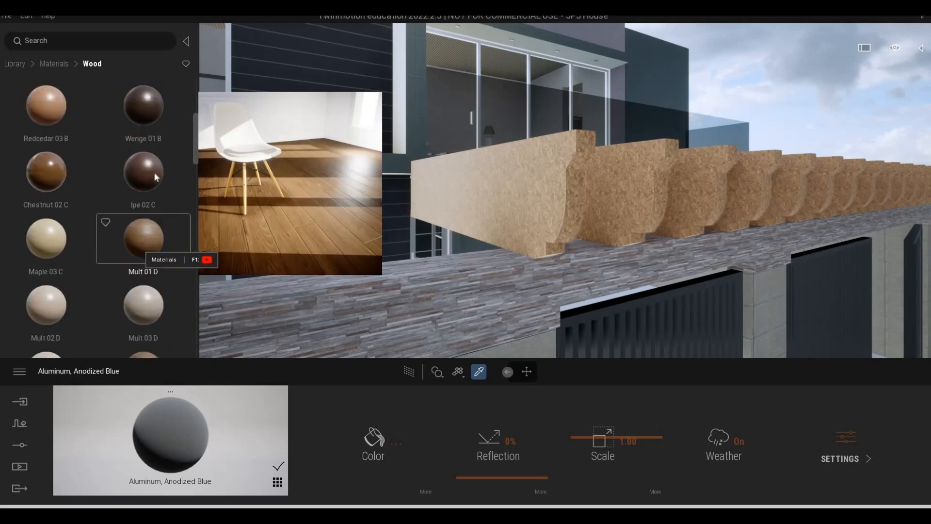
drag(483, 187, 483, 187)
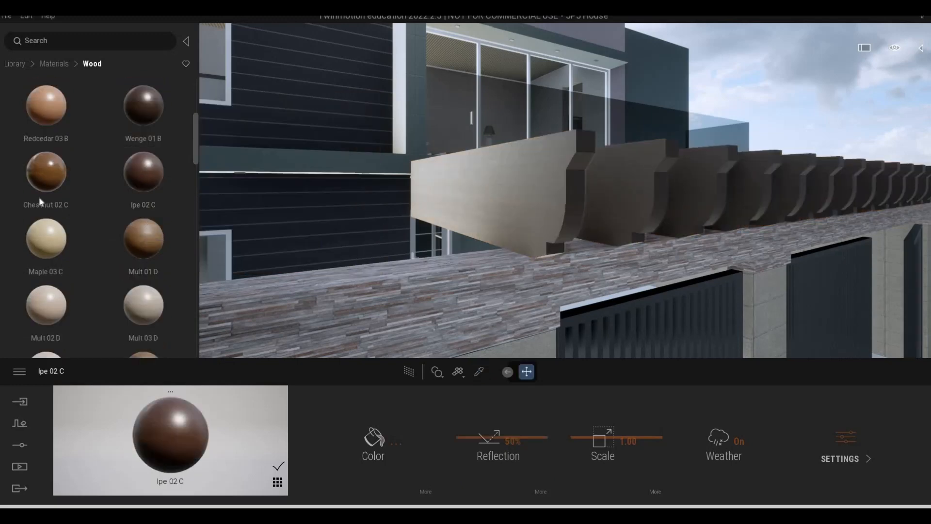
- Try other brown materials from the Wood library on the pergola beams, including Mult 04 D
scroll(107, 261, down, 2)
scroll(45, 307, down, 2)
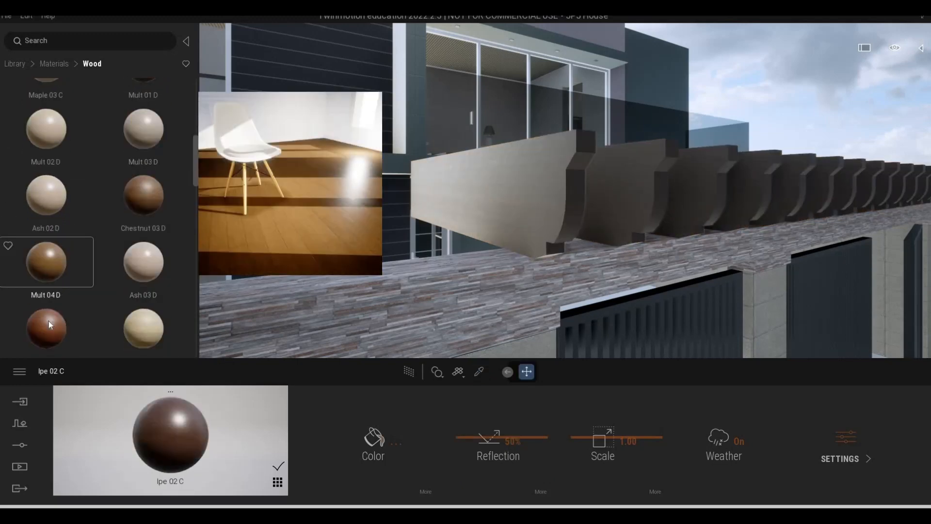
drag(279, 270, 510, 209)
scroll(89, 261, down, 1)
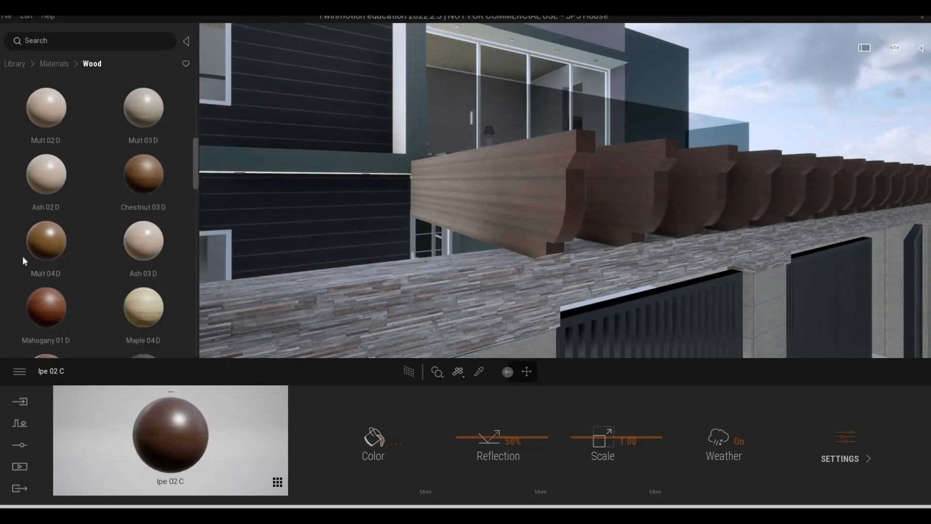
scroll(43, 183, down, 1)
drag(43, 183, 471, 204)
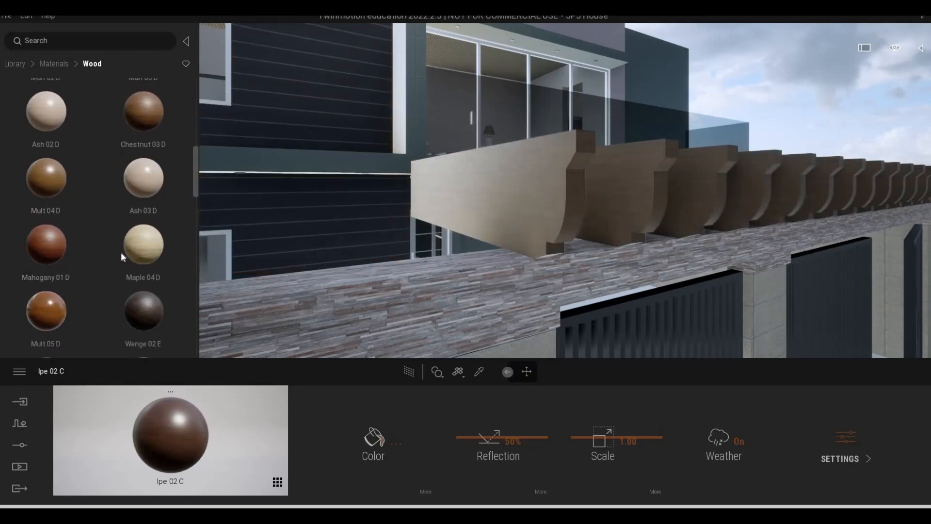
- Try the Maple 04 D wood material on the pergola beams and view them along the front wall
scroll(52, 249, down, 1)
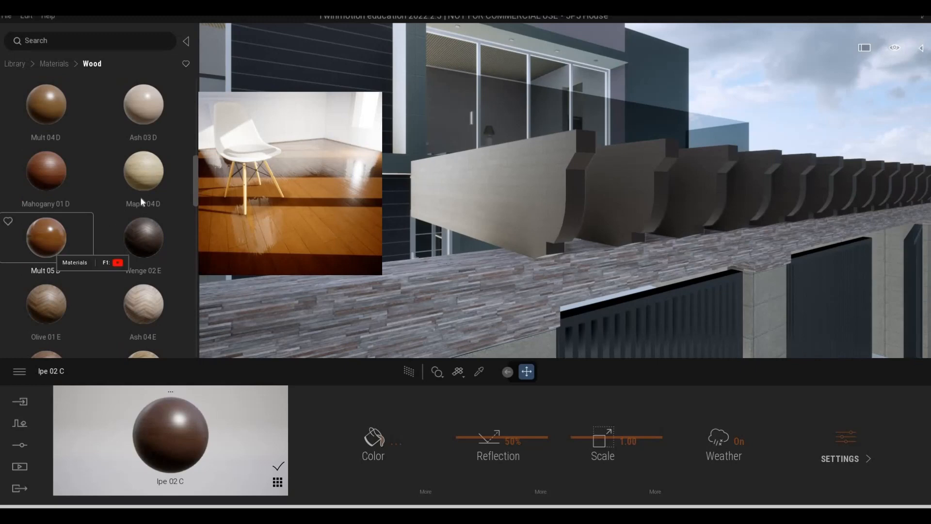
drag(140, 199, 532, 219)
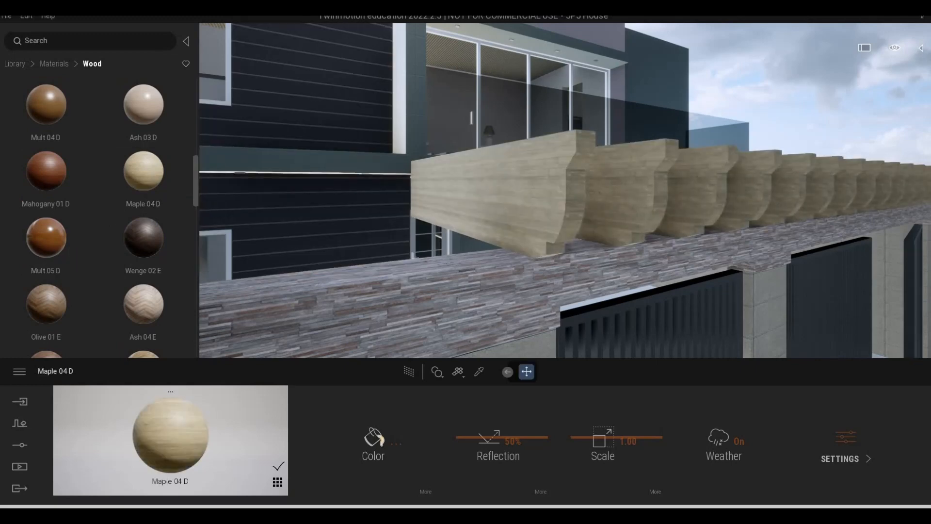
key(d)
key(s)
key(a)
key(a)
key(w)
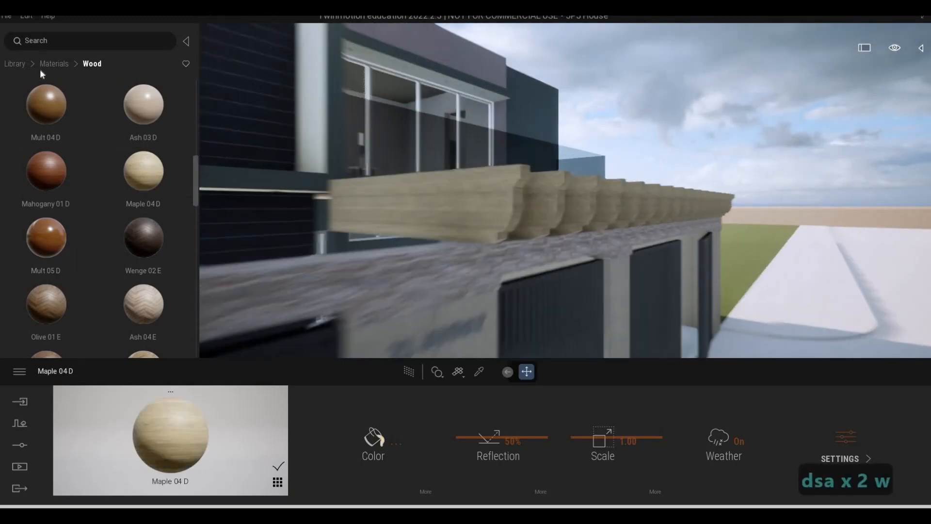
- Apply the golden Mahogany Veneer from the Quixel Megascans wood veneer surfaces to the pergola beams
click(23, 63)
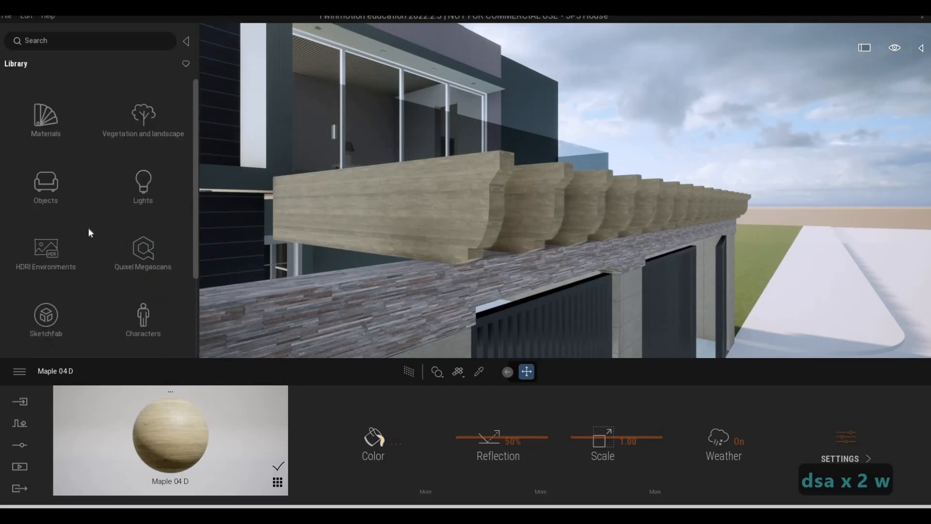
click(156, 252)
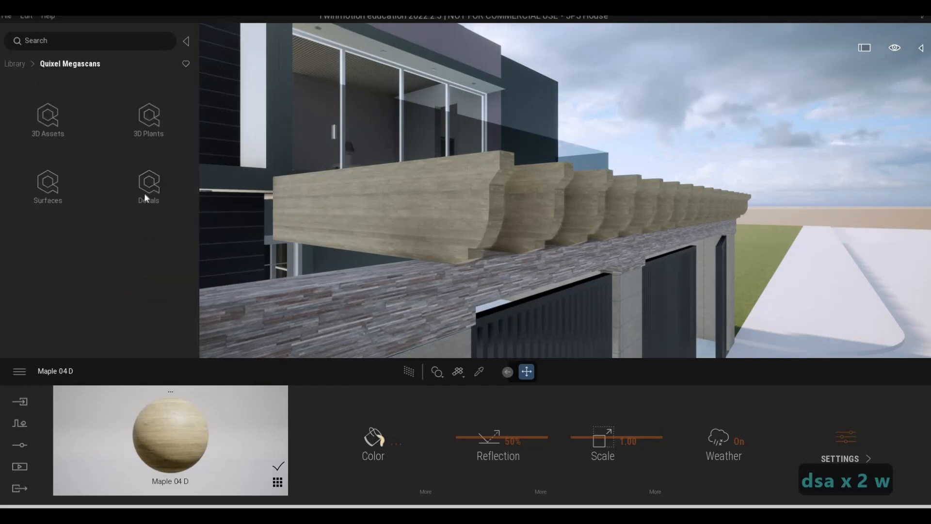
click(51, 201)
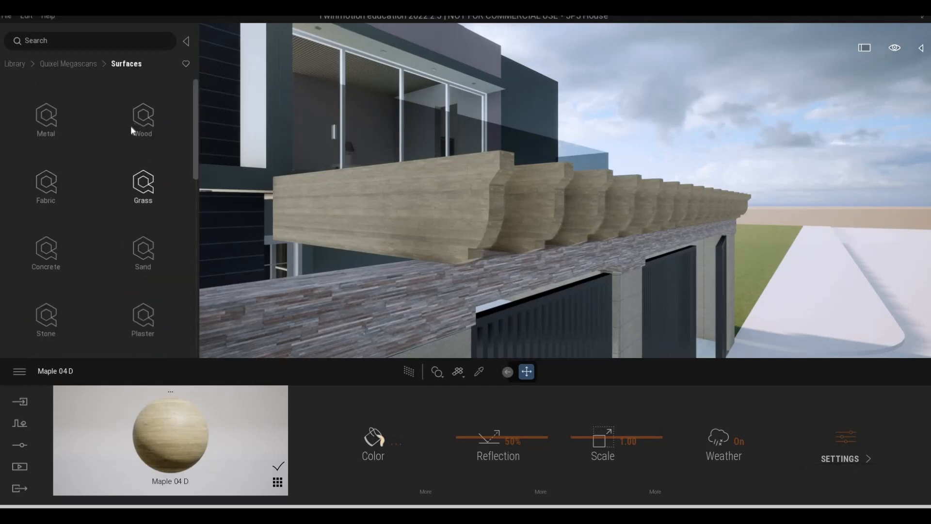
click(146, 184)
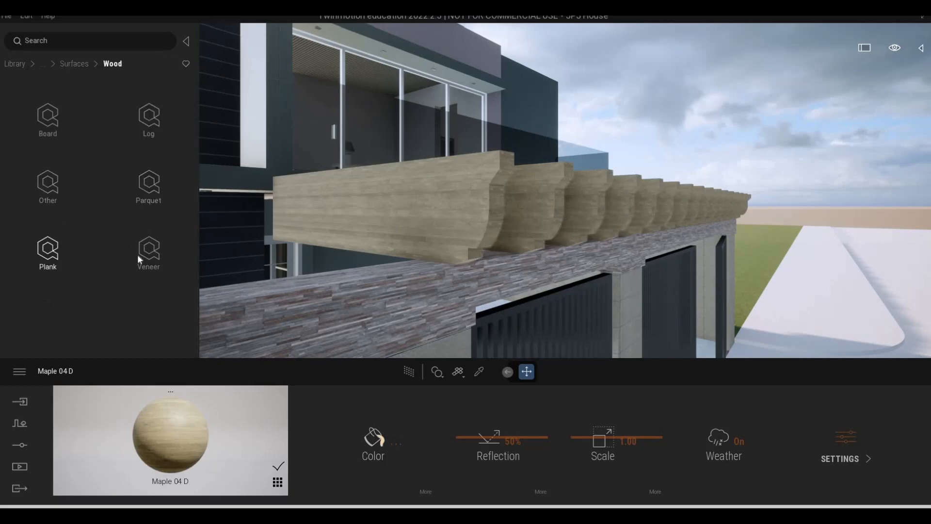
click(48, 252)
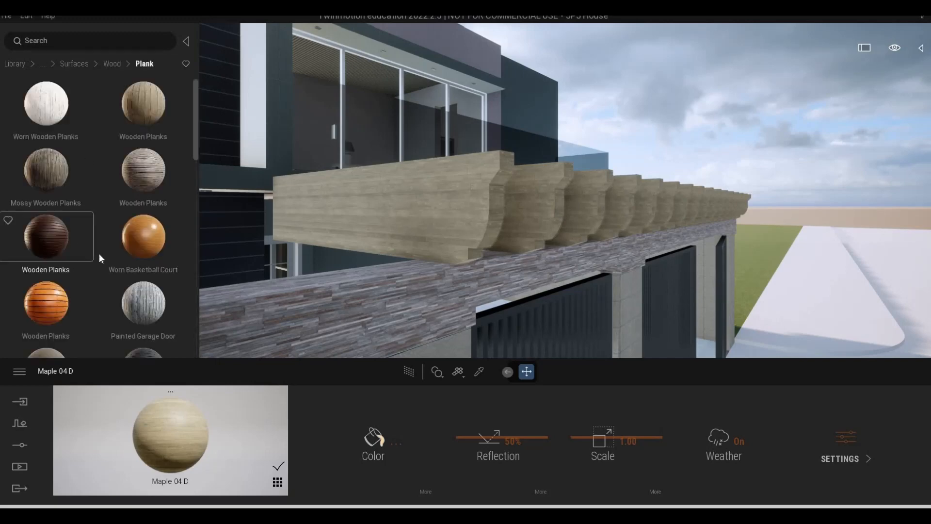
scroll(102, 250, down, 3)
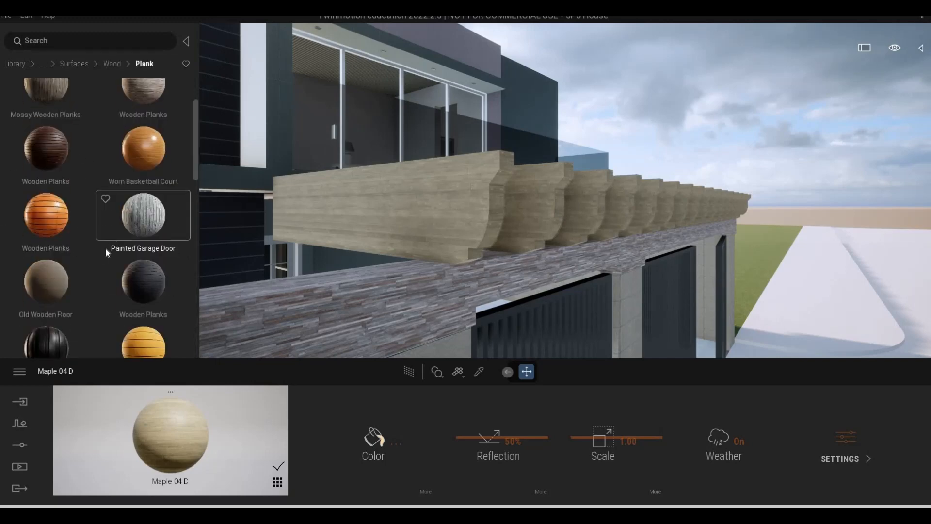
click(112, 63)
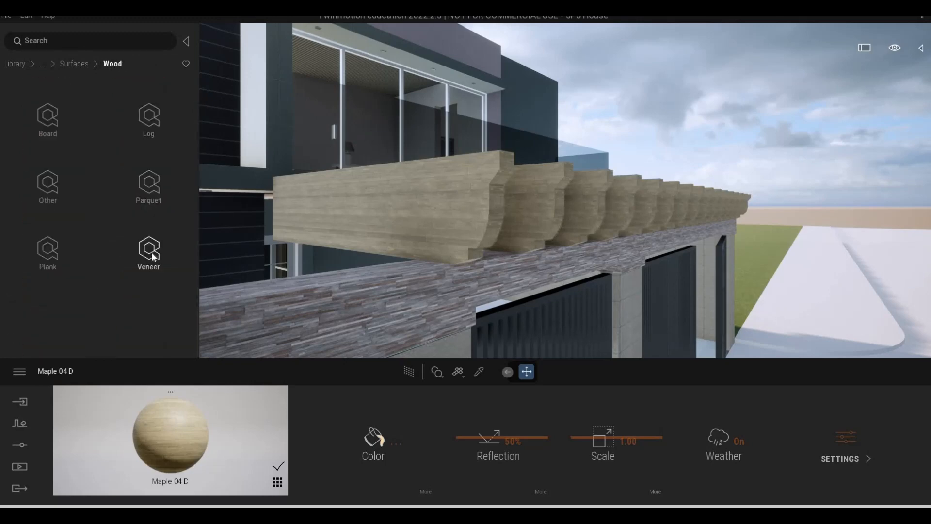
click(153, 257)
scroll(146, 272, down, 5)
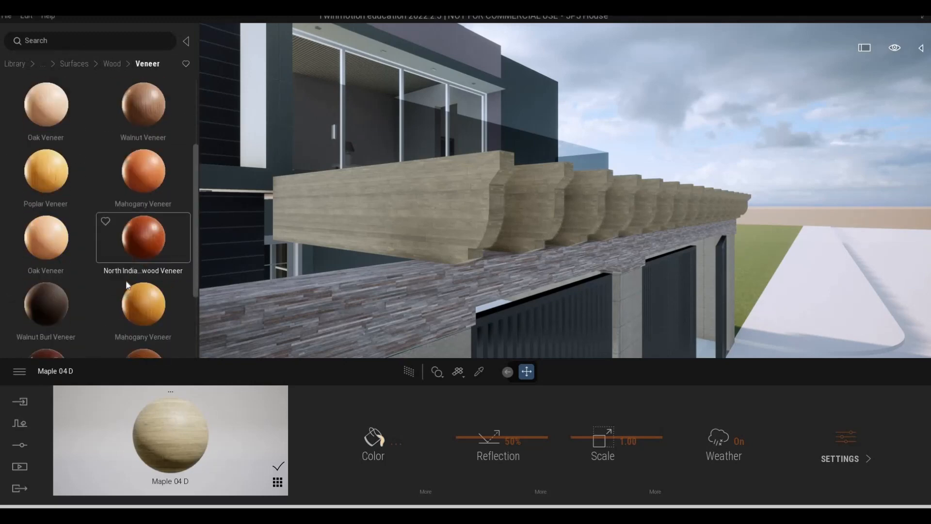
scroll(125, 281, up, 3)
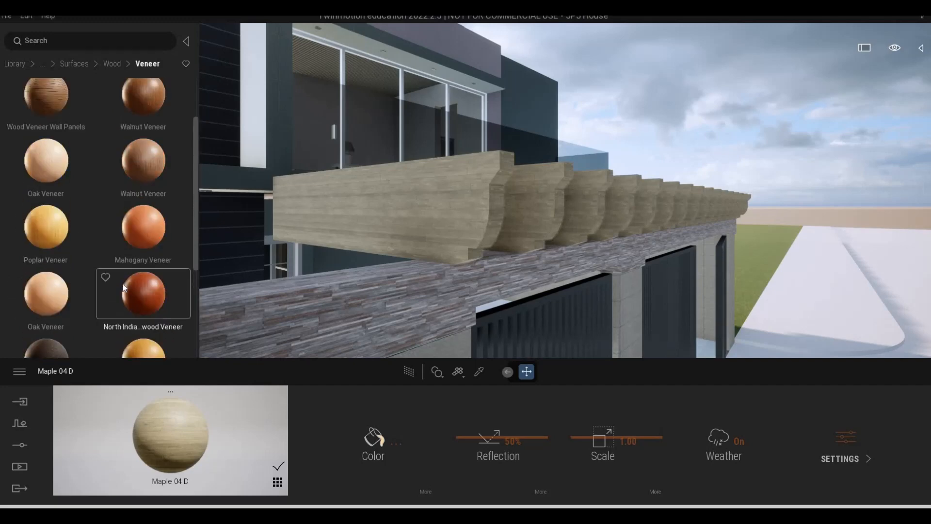
scroll(123, 284, down, 3)
drag(121, 281, 432, 242)
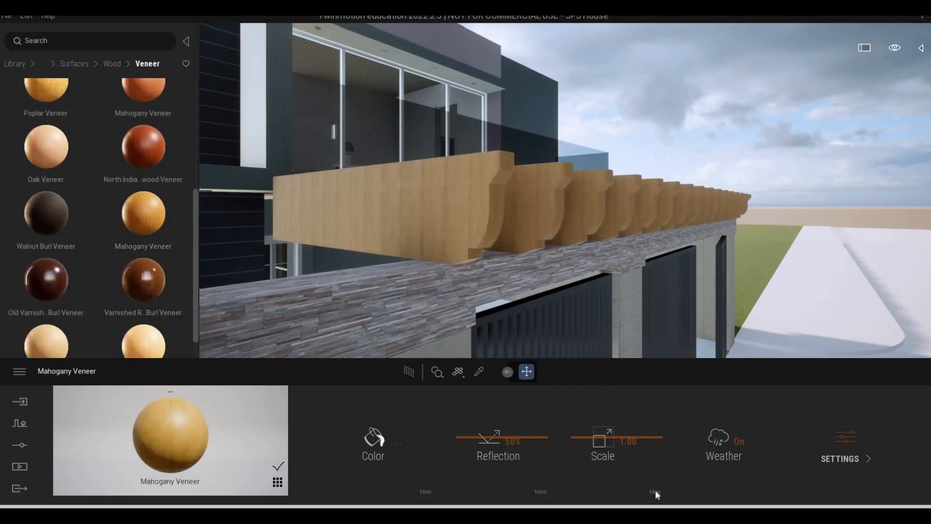
- Try to rotate the Mahogany Veneer texture on the pergola beams by 90° and inspect the beams up close
click(584, 450)
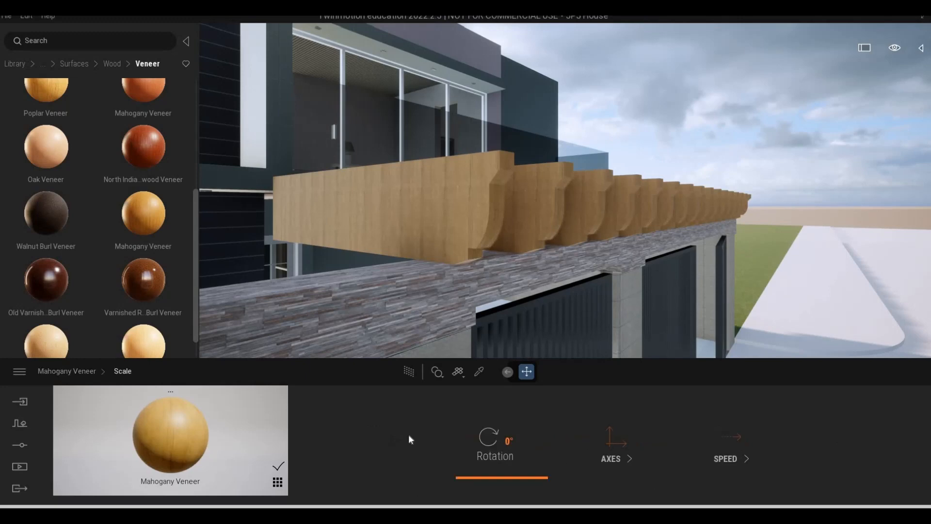
text(92)
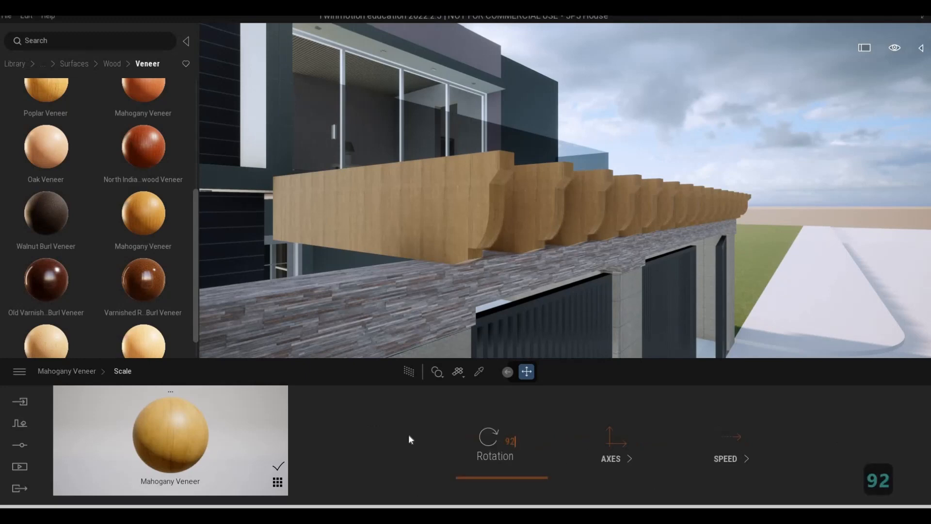
key(BackSpace)
text(0)
key(Return)
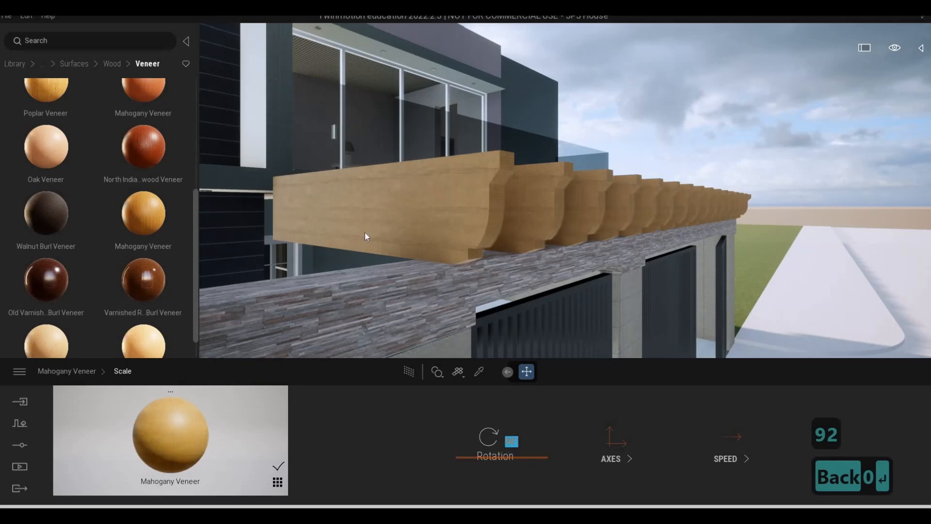
text(w)
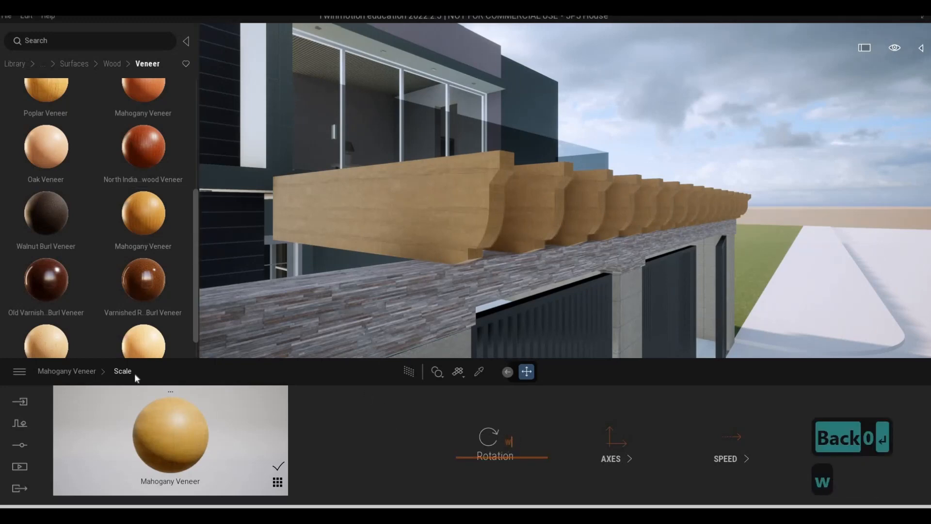
click(67, 371)
key(w)
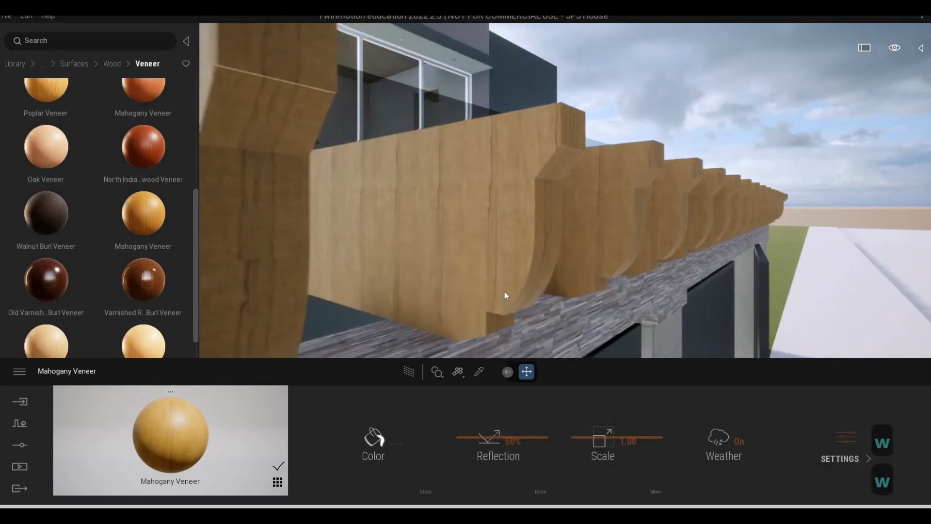
- Set the rotation of the Mahogany Veneer texture on the pergola beams to 90°
key(a)
key(d)
key(s)
click(653, 491)
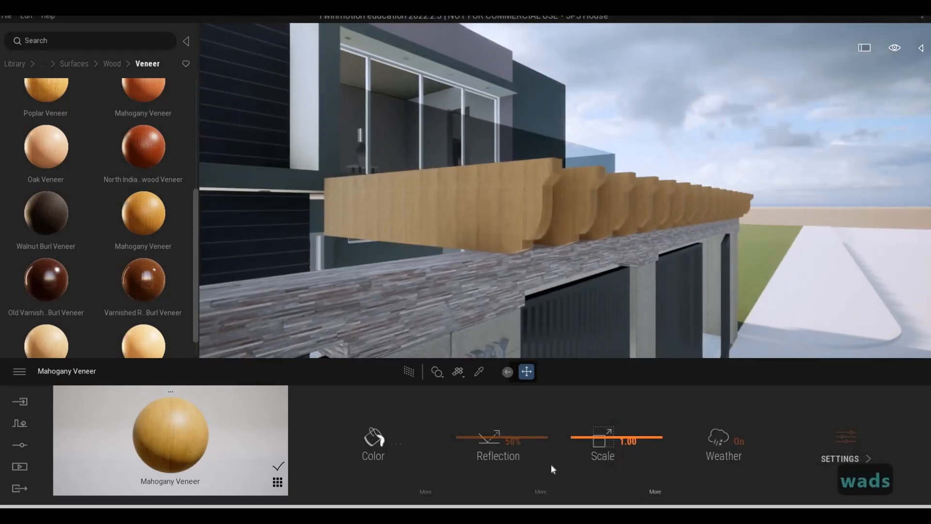
text(90)
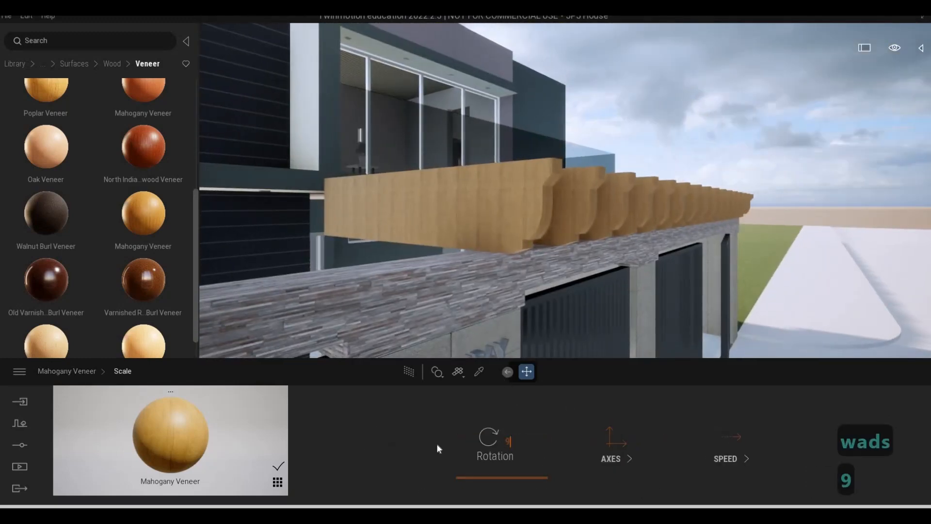
key(Return)
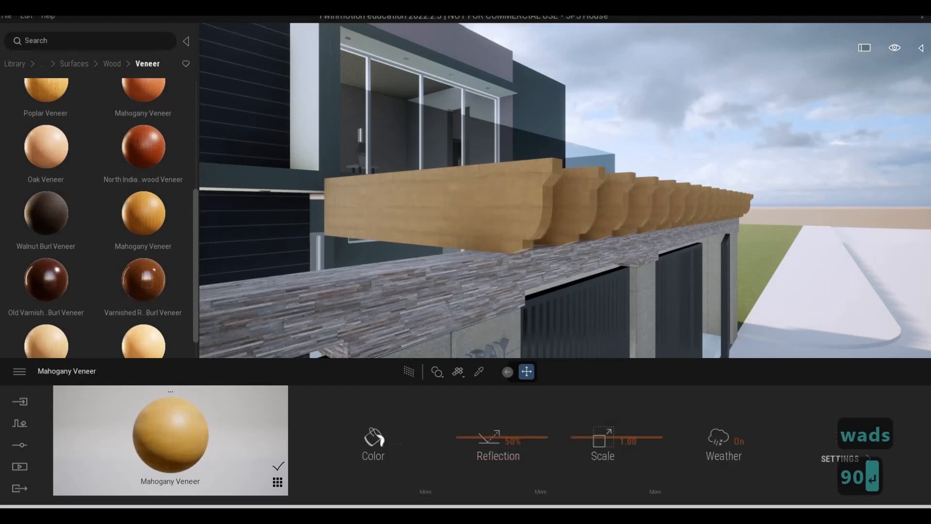
- Reduce the Mahogany Veneer texture scale on the pergola beams to 0.53 and check the grain up close
key(w)
key(a)
key(s)
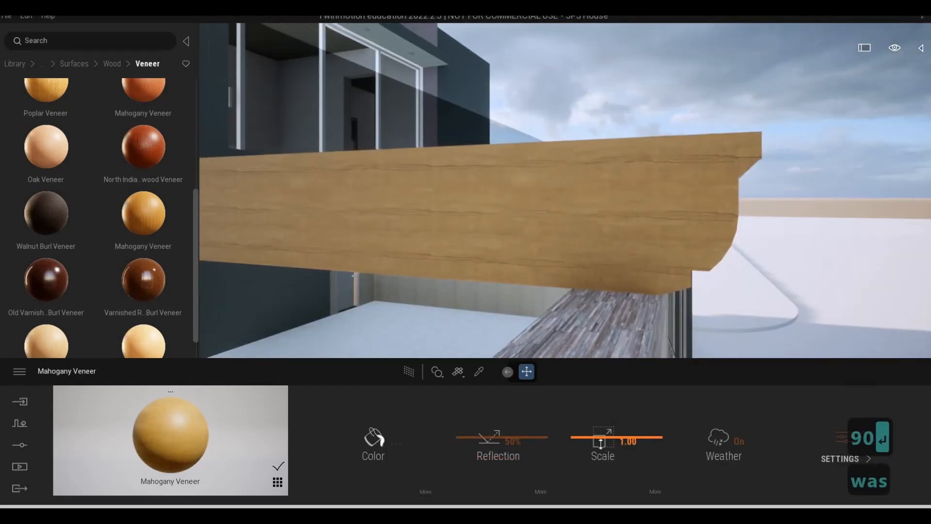
drag(602, 442, 601, 458)
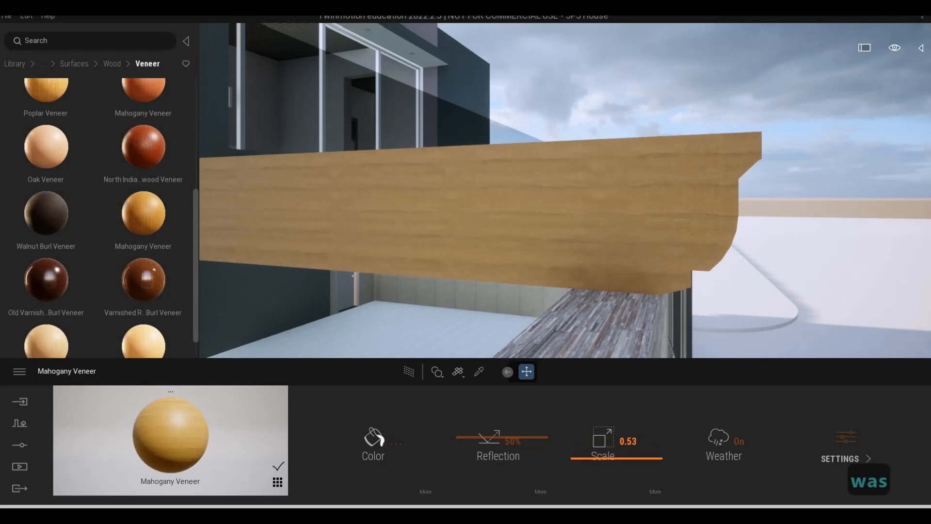
key(s)
key(d)
key(w)
key(w)
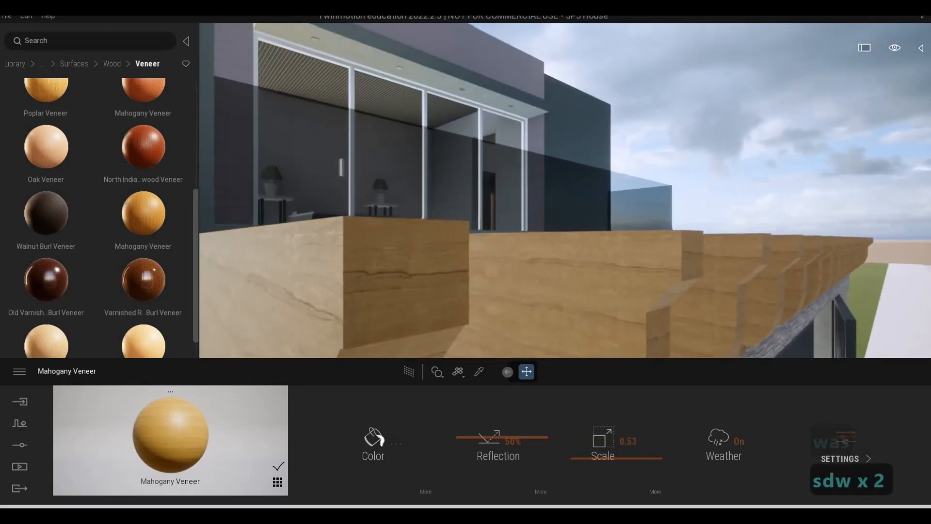
- Darken the aluminum of the upper-floor window frames to grey #636364 and raise its reflection to 57%
key(d)
key(e)
key(s)
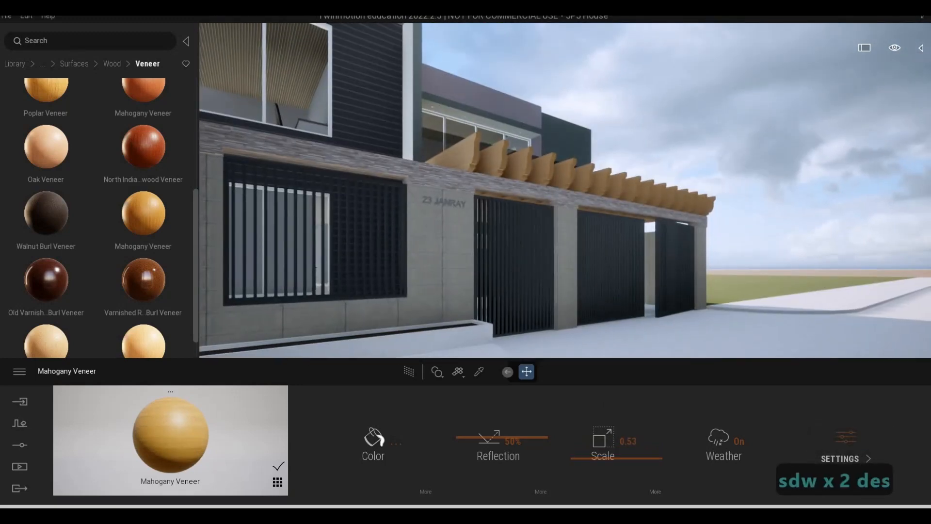
key(q)
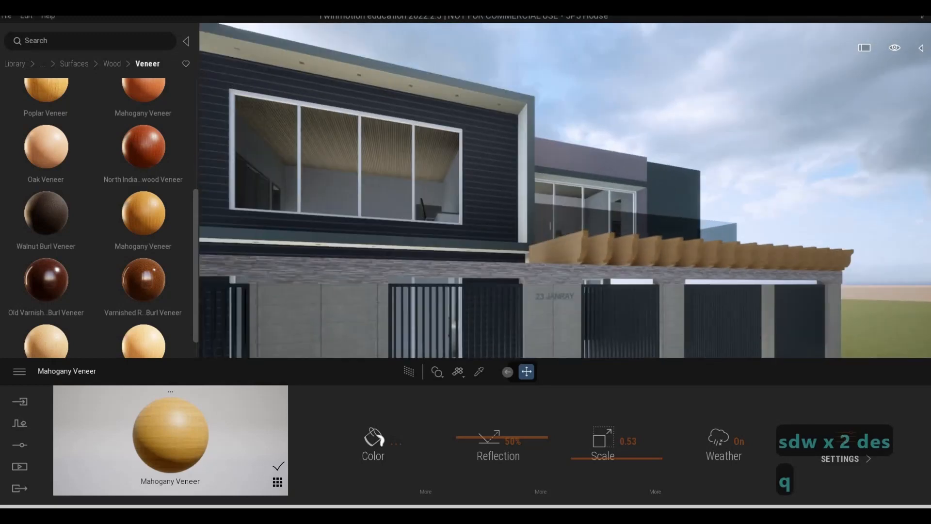
key(a)
key(w)
key(q)
key(w)
key(w)
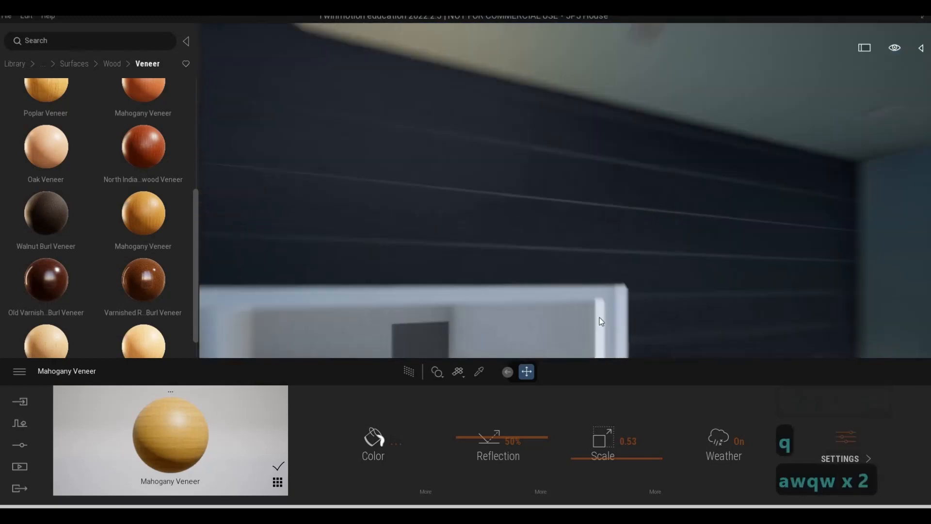
key(e)
key(s)
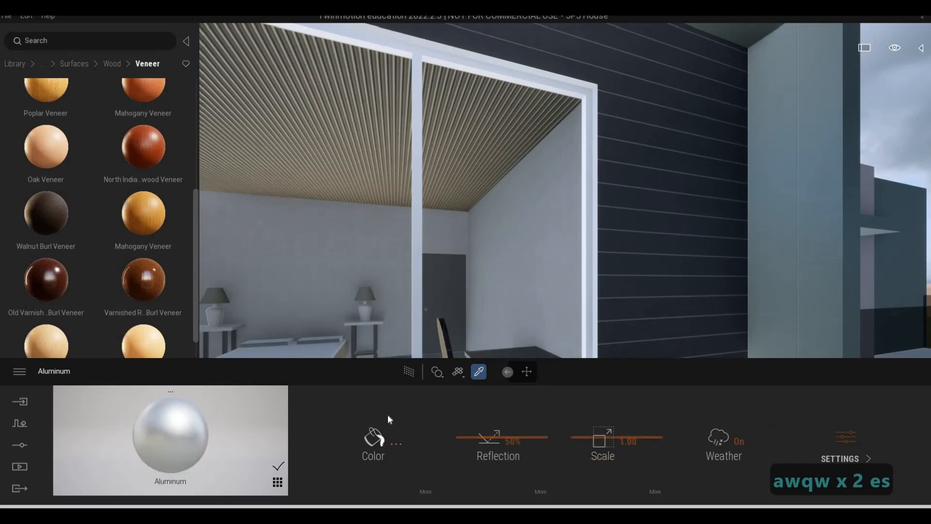
click(374, 438)
drag(453, 196, 453, 257)
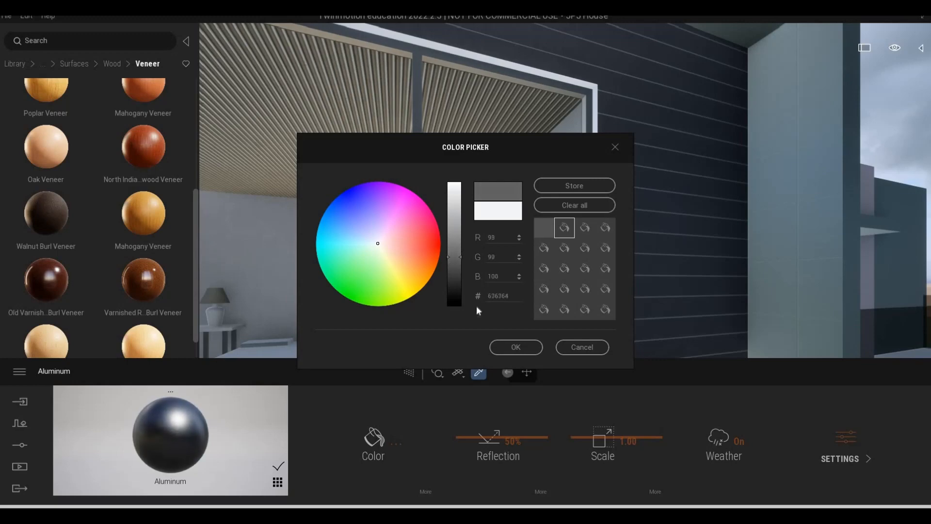
click(504, 347)
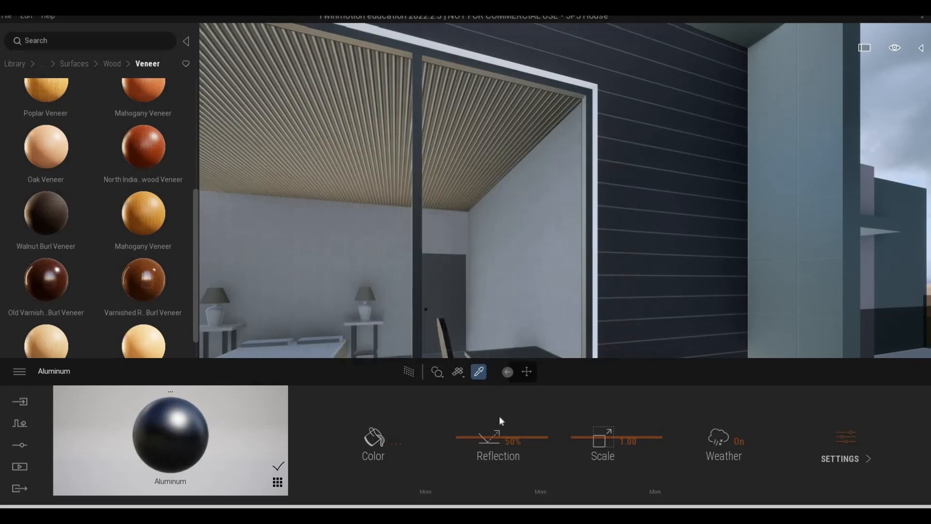
drag(474, 431, 479, 430)
- Inspect the darkened window frames and the pergola from along the side and front of the house
key(s)
key(a)
key(s)
key(s)
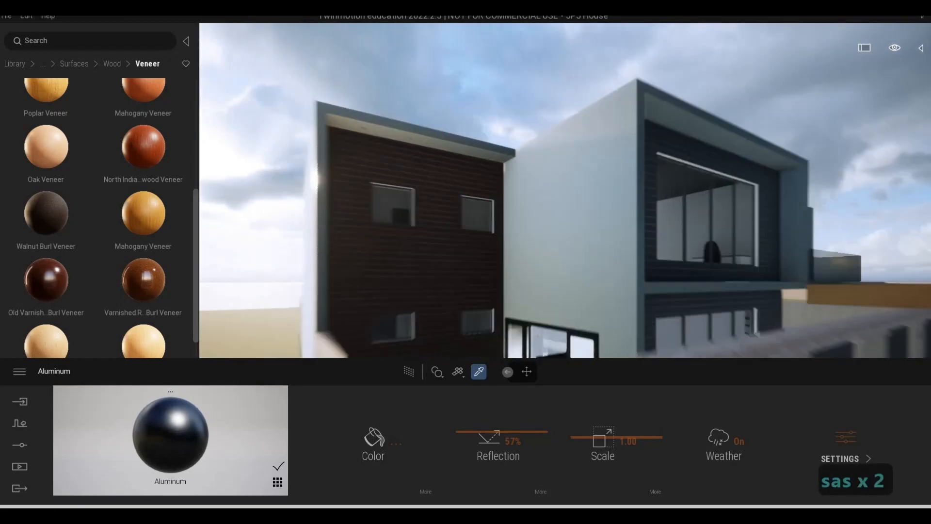
key(w)
key(d)
key(a)
key(w)
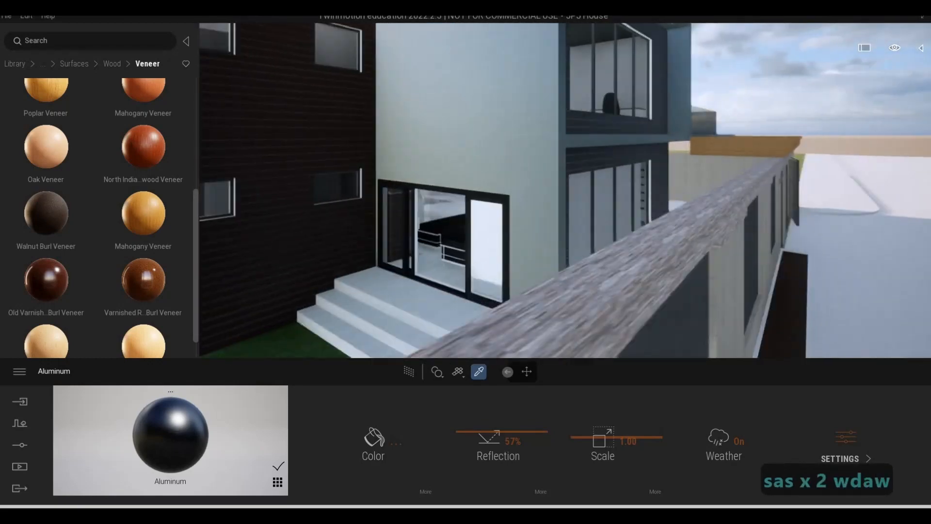
key(w)
key(a)
key(w)
key(d)
key(d)
key(d)
key(d)
key(d)
key(d)
key(d)
key(d)
key(d)
key(d)
key(d)
key(d)
key(d)
key(d)
key(d)
key(d)
key(d)
key(d)
key(d)
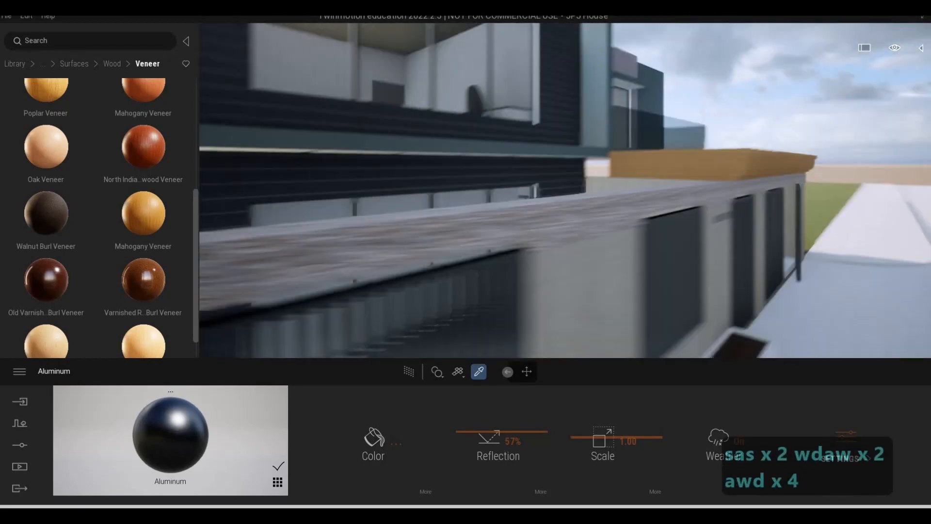
key(d)
key(d)
key(d)
key(d)
key(d)
key(d)
key(a)
key(d)
key(a)
key(w)
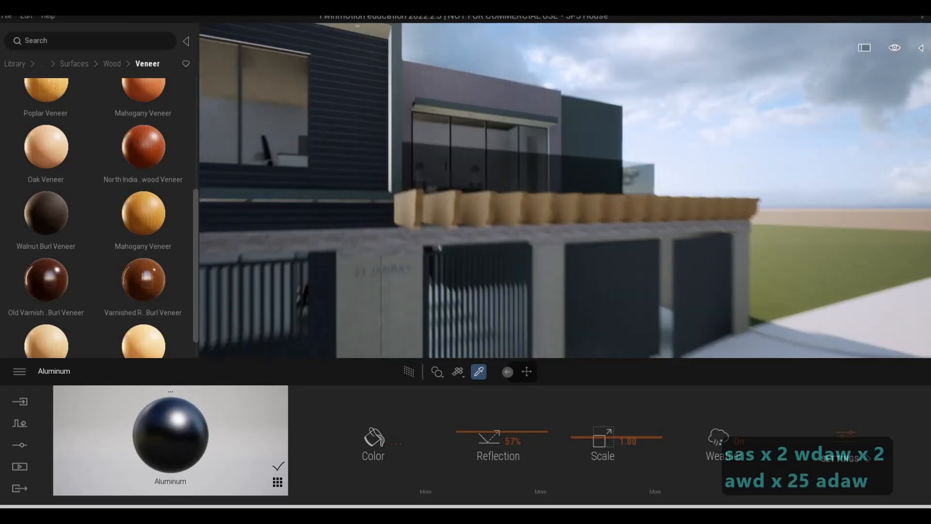
key(d)
key(q)
key(a)
key(e)
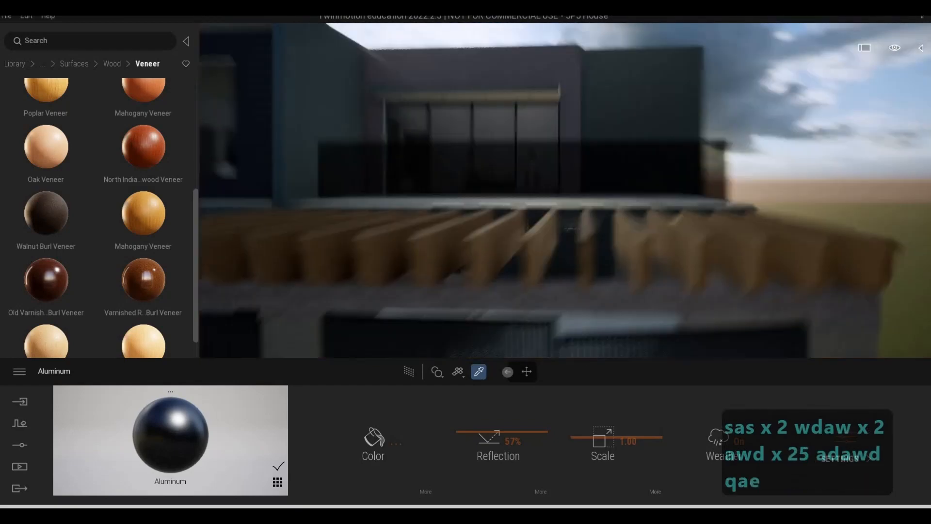
- View the courtyard floor behind the gates and browse the Concrete materials in the library for it
key(a)
key(s)
key(w)
key(d)
key(w)
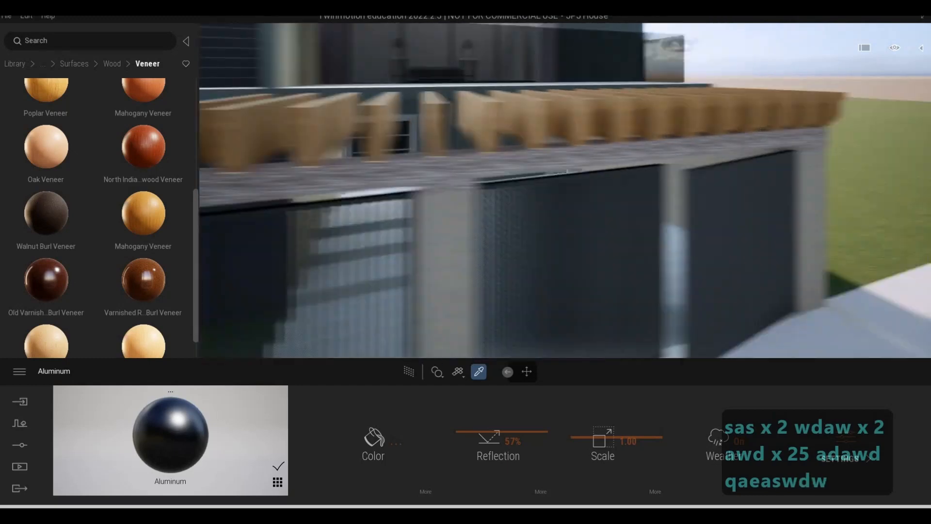
key(w)
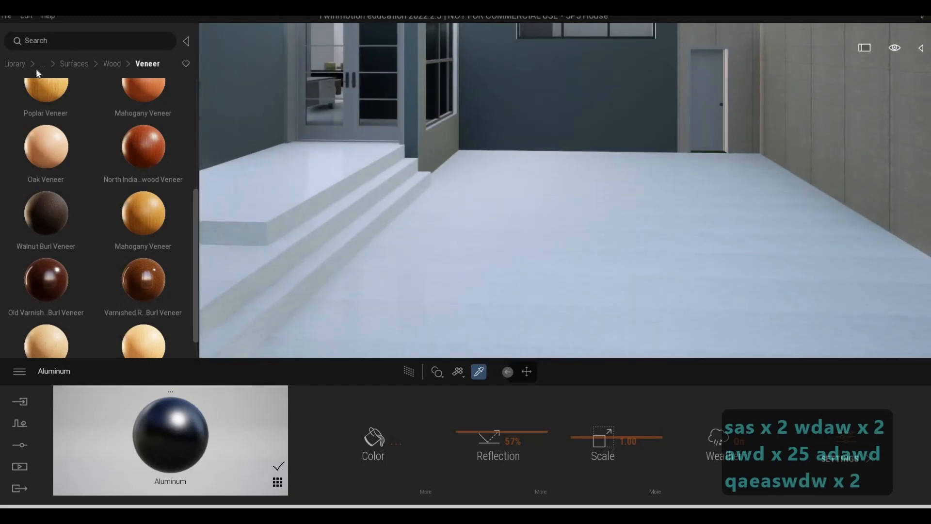
click(24, 62)
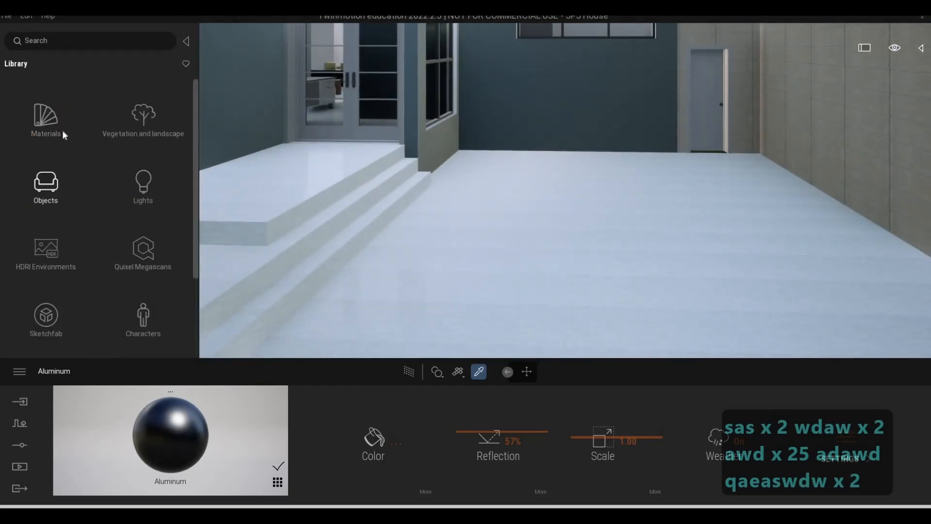
click(47, 127)
click(62, 197)
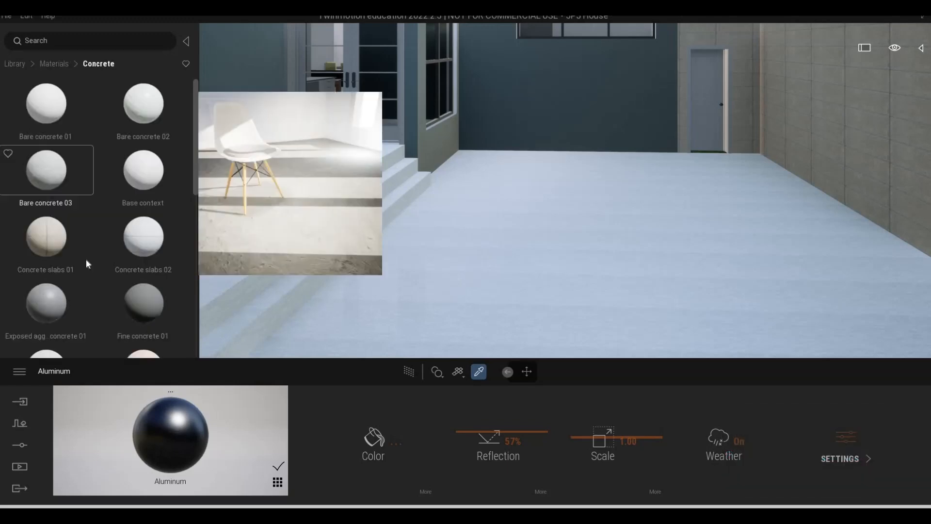
scroll(115, 261, down, 5)
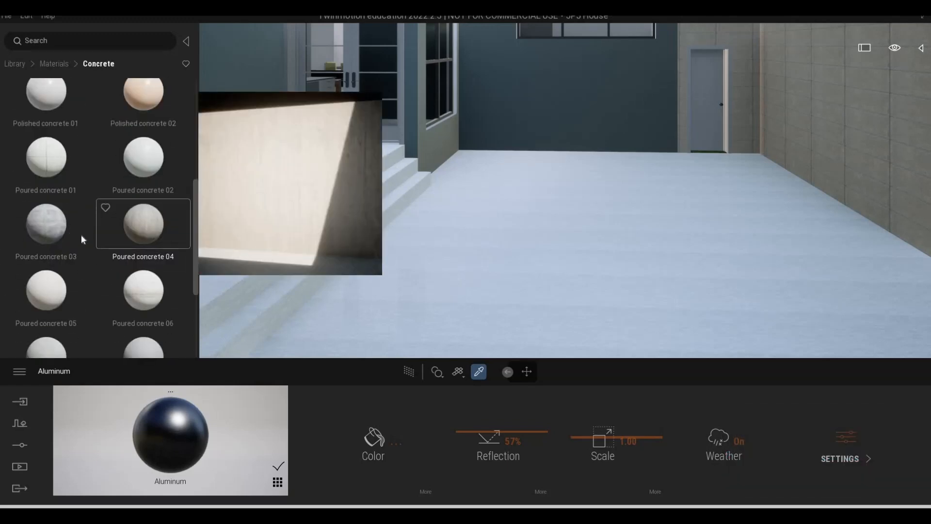
- Apply Smooth cobblestone from the man-made Ground materials to the courtyard floor, with scale 3.23 and reflection 60%
click(47, 63)
click(52, 319)
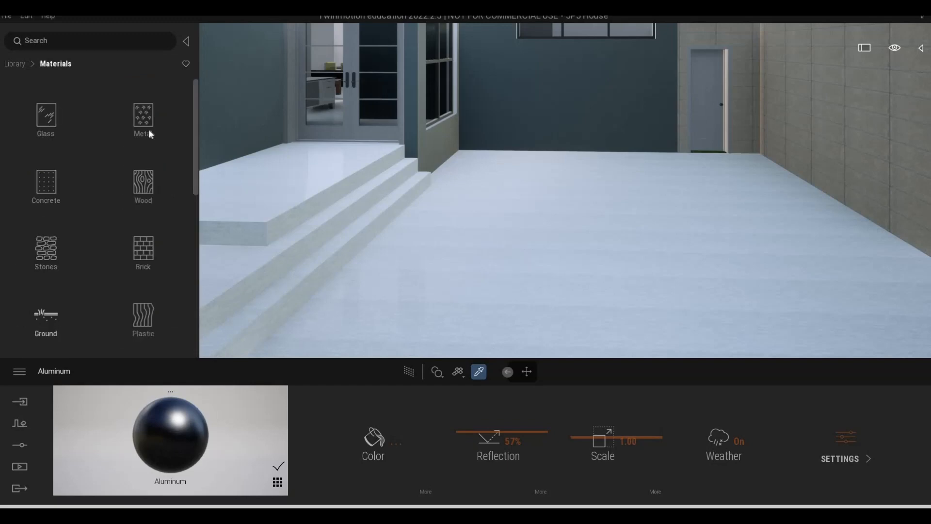
click(54, 124)
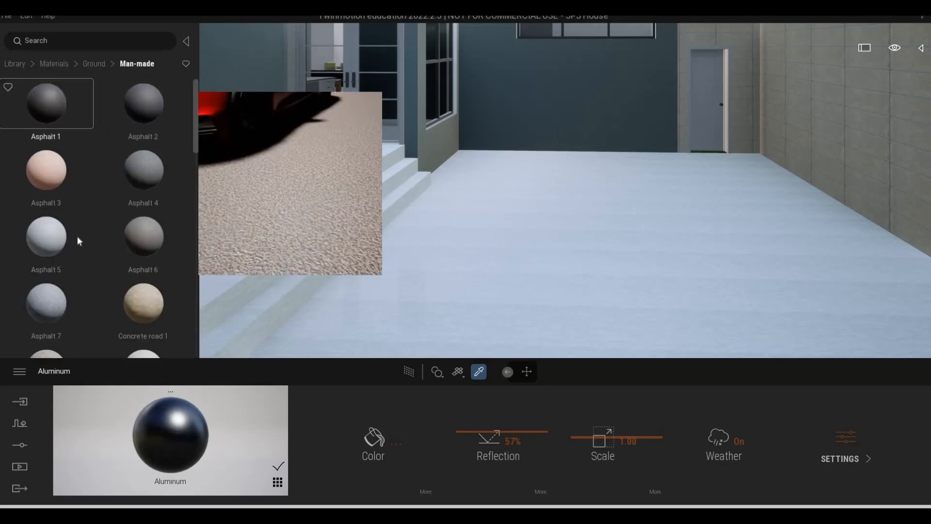
scroll(77, 237, down, 3)
scroll(79, 249, down, 3)
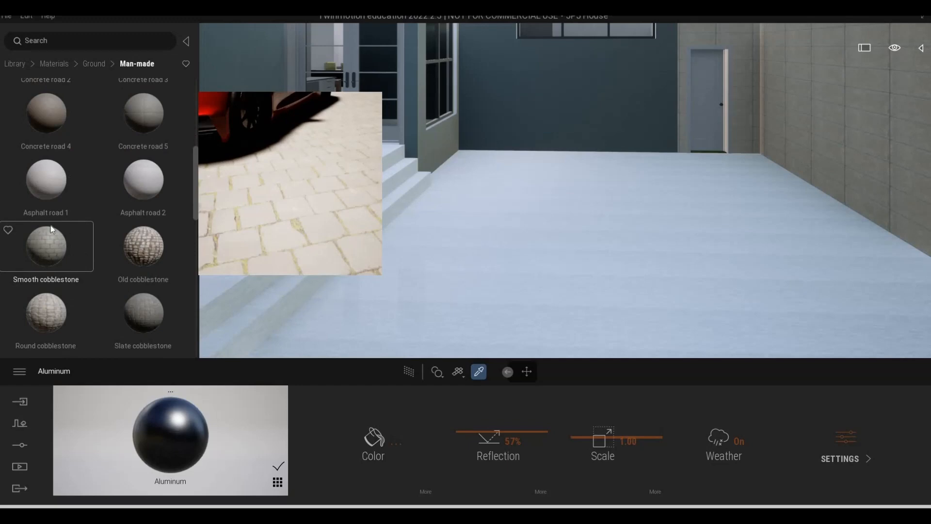
click(516, 272)
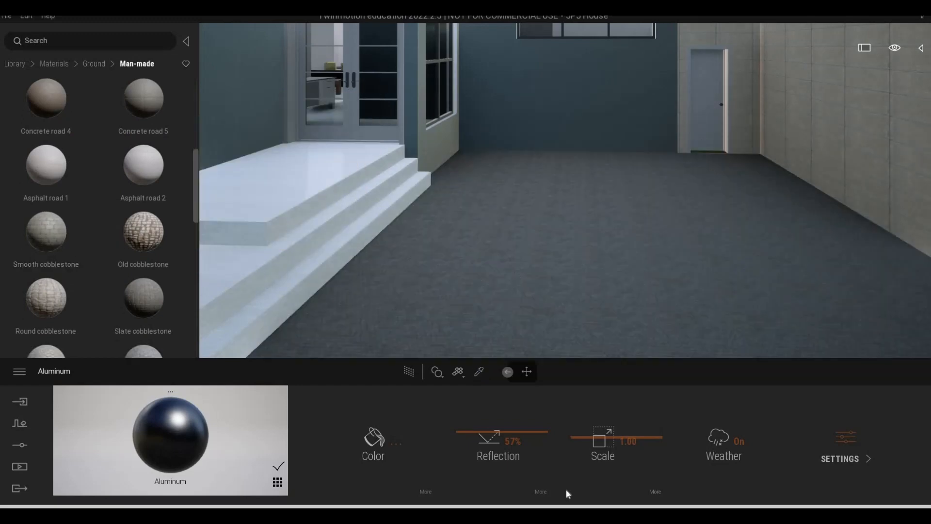
drag(585, 438, 584, 427)
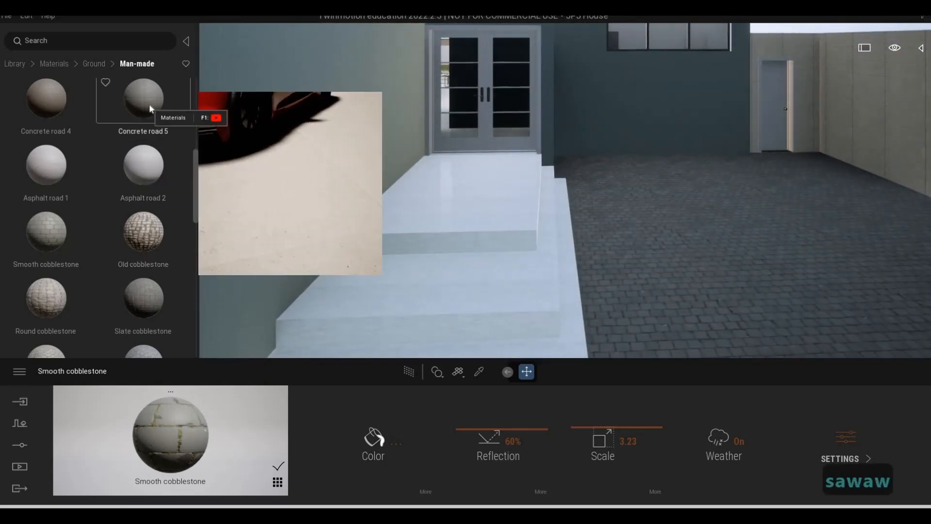
- Apply Concrete road 5 to the driveway in front of the gates with a texture scale of 3.67
key(s)
key(s)
key(e)
drag(170, 435, 467, 285)
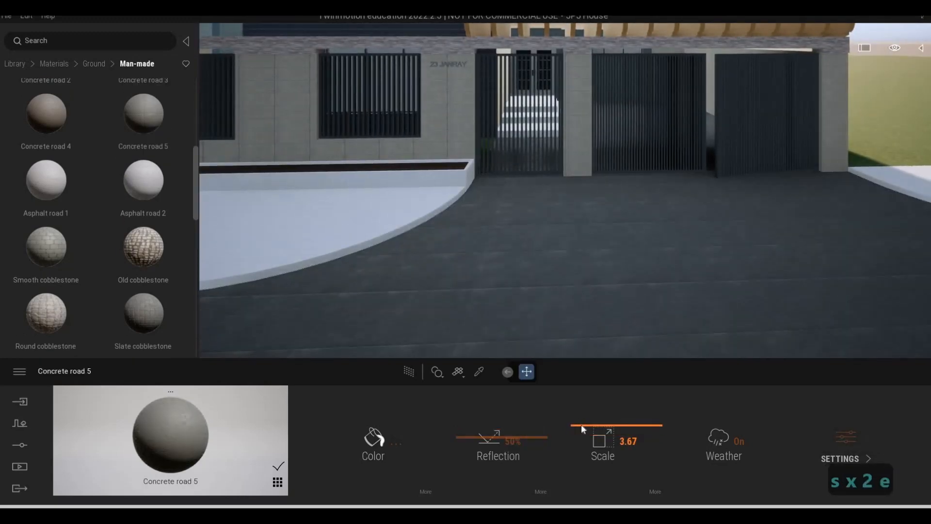
key(w)
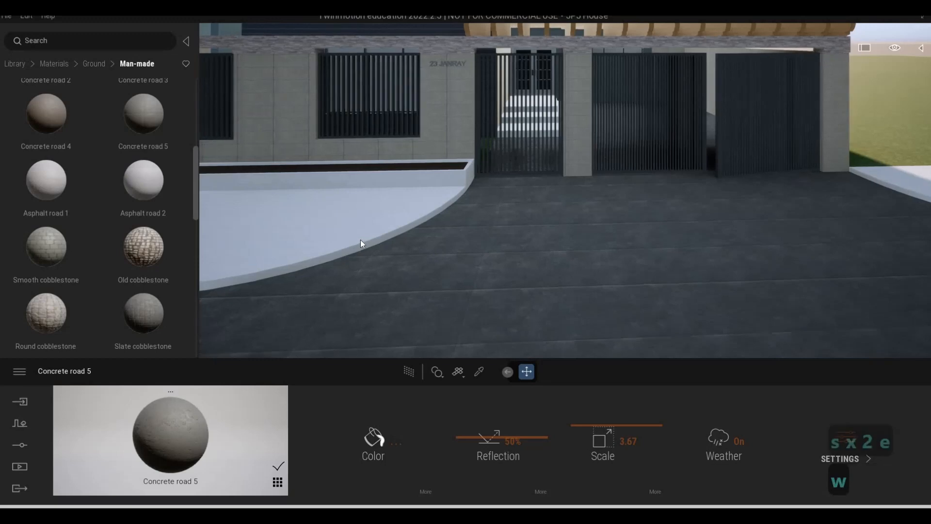
- Apply Concrete road 4 to the entrance steps in the courtyard with a texture scale of 3.45
key(w)
key(q)
key(w)
key(w)
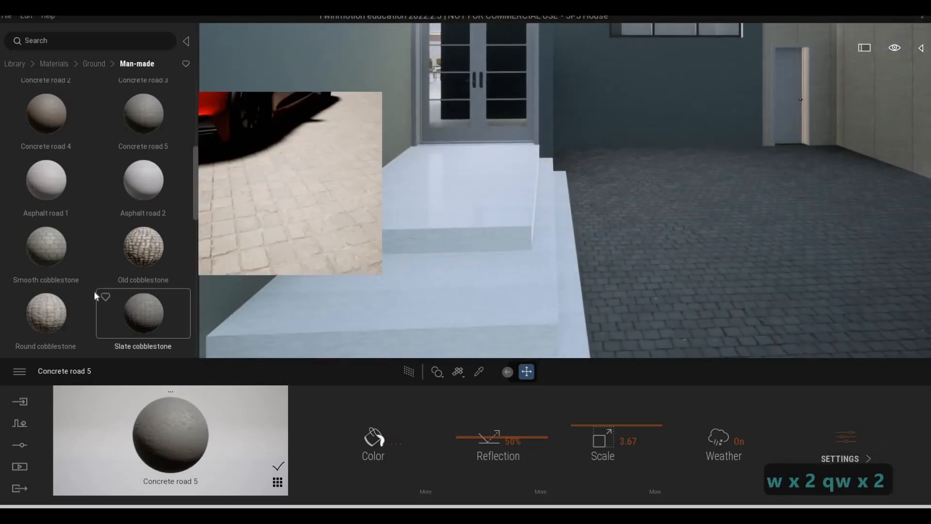
scroll(47, 127, up, 1)
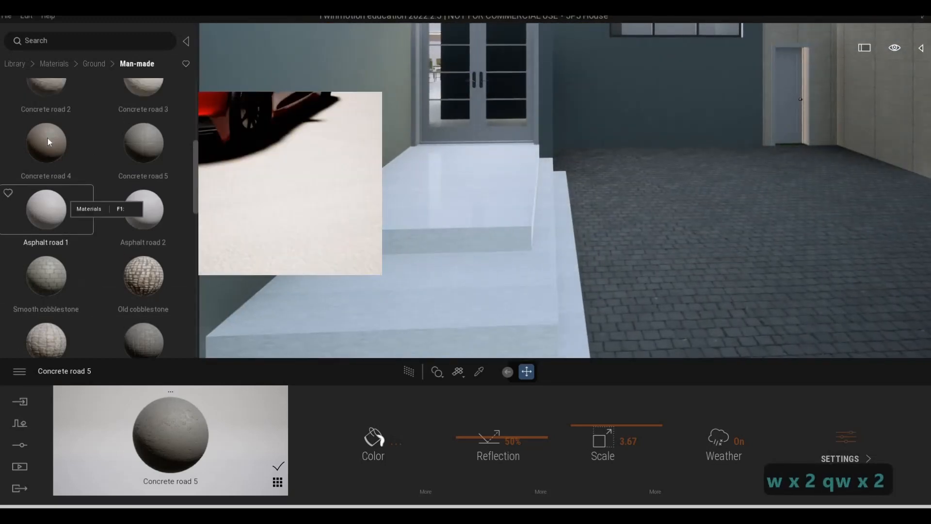
drag(48, 138, 444, 199)
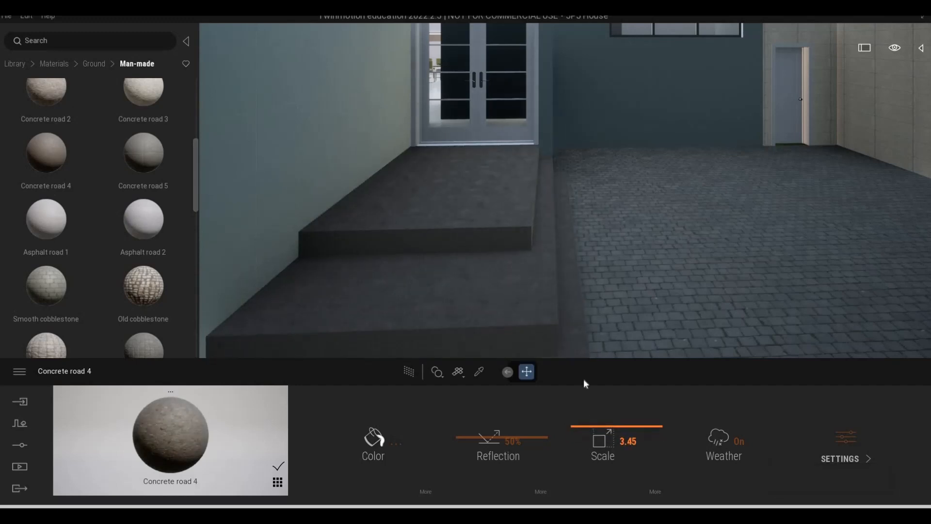
- Apply Concrete road 4 to the curved paving in front of the planter outside the front wall
key(s)
key(e)
key(a)
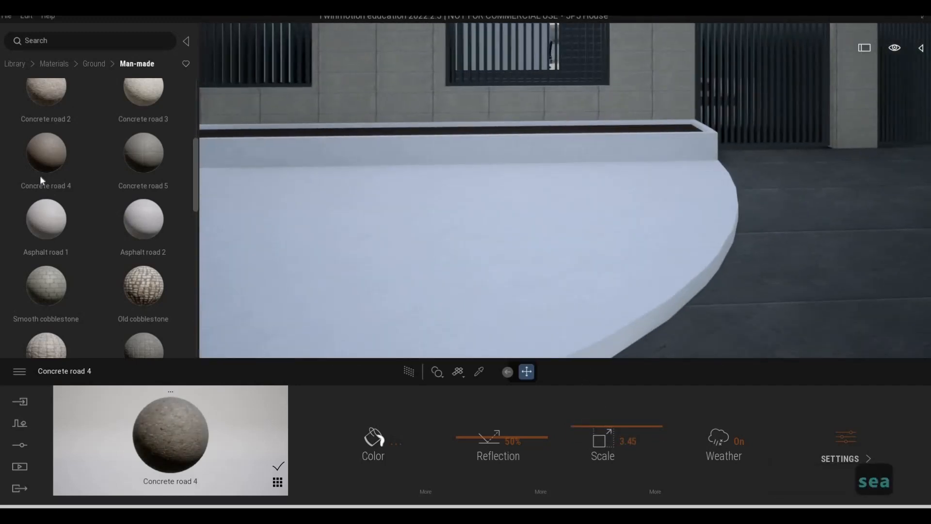
drag(40, 175, 337, 241)
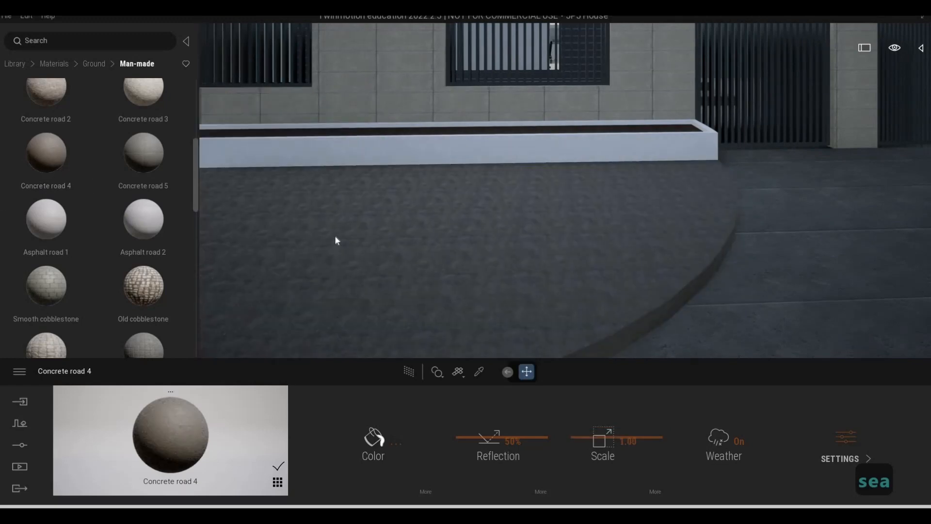
key(q)
key(w)
key(e)
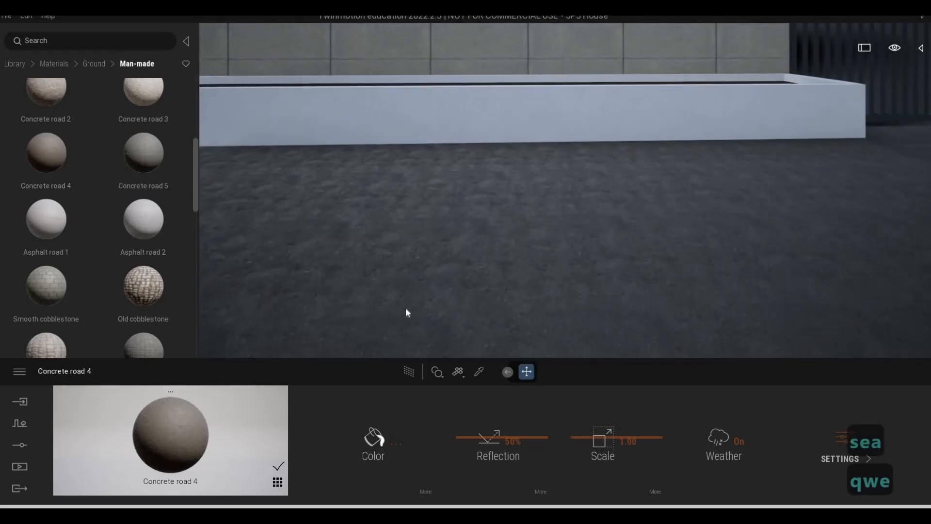
- Apply Concrete road 3 to the white planter box along the outside of the front wall
key(s)
key(s)
key(w)
key(q)
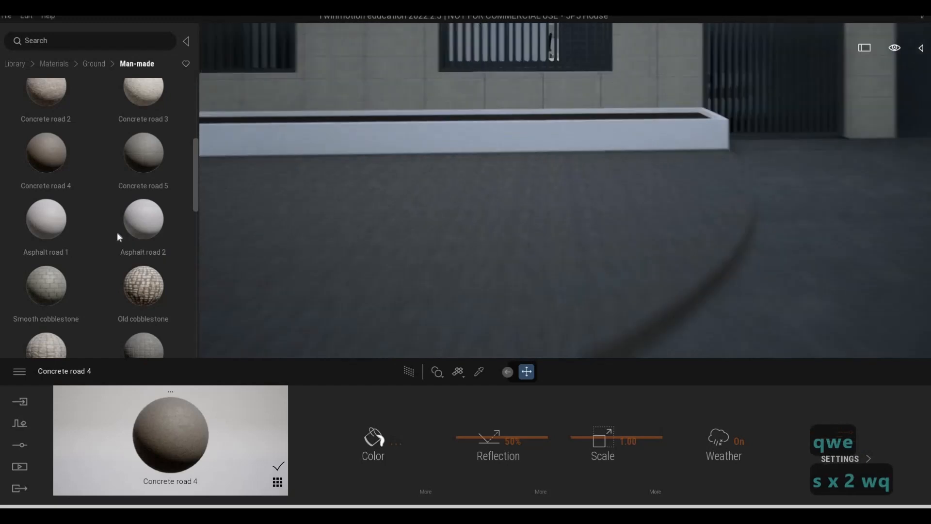
scroll(150, 146, up, 2)
drag(149, 143, 427, 326)
- Apply Grassy ground from the Nature ground materials to the soil surface inside the front planter
mouse_move(66, 209)
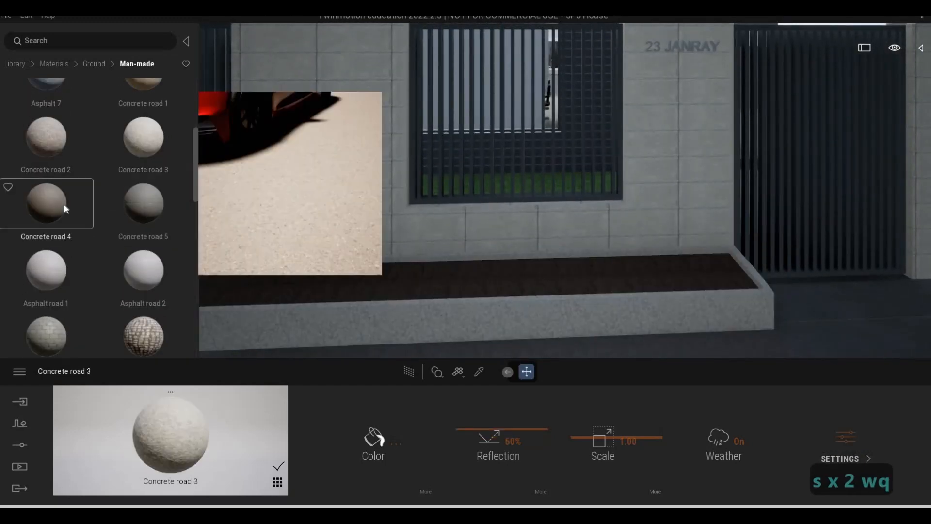
scroll(63, 203, up, 5)
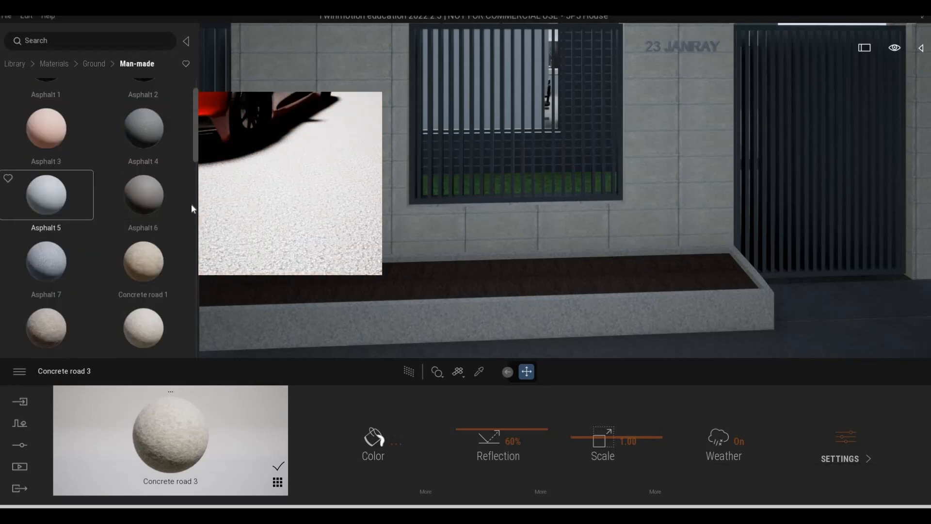
key(s)
key(a)
key(w)
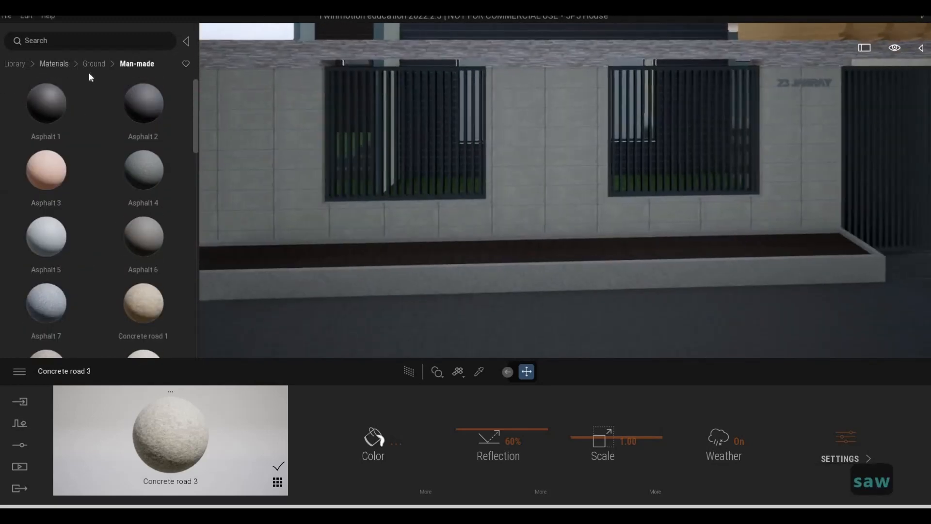
right_click(141, 114)
click(143, 122)
key(q)
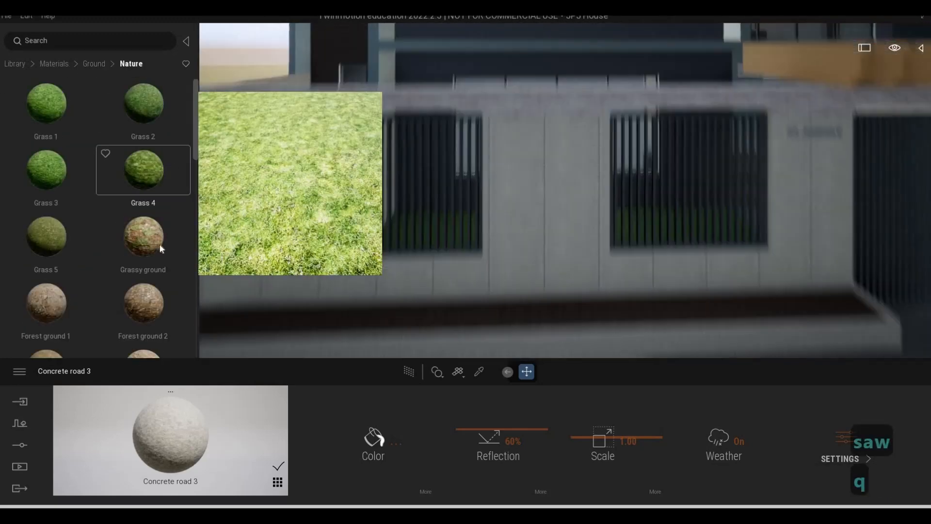
key(w)
key(s)
key(e)
drag(167, 238, 481, 296)
- Examine the front wall, planter, gates and street facade of the house from several viewpoints
key(d)
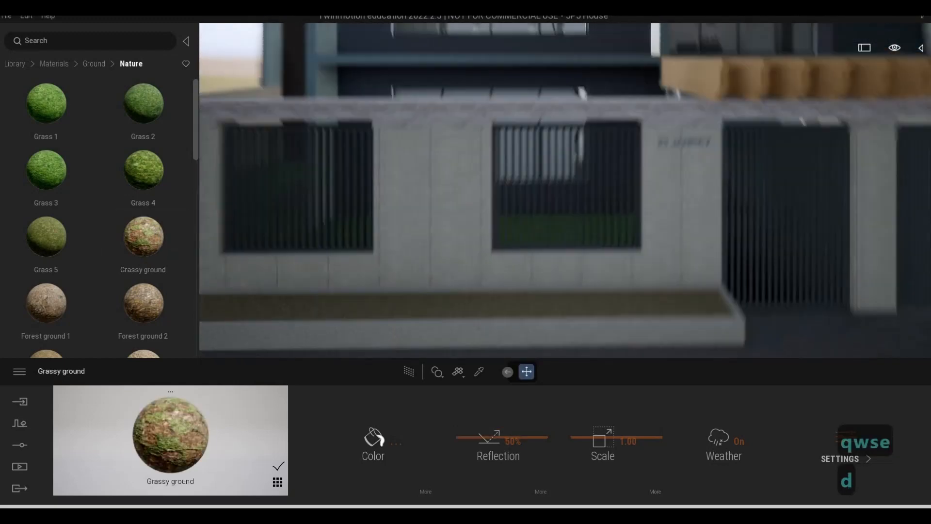
key(s)
key(a)
key(d)
key(a)
key(d)
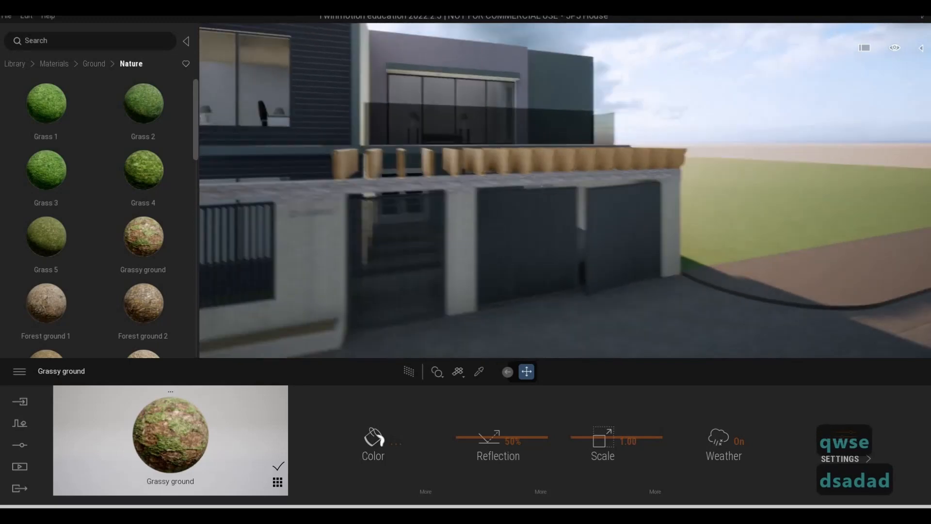
key(a)
key(e)
key(q)
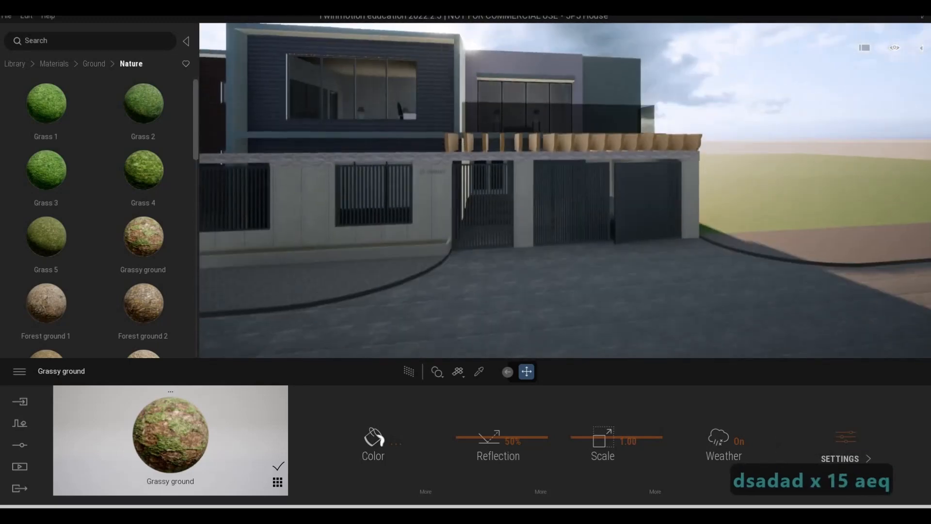
key(a)
key(s)
key(a)
key(w)
key(s)
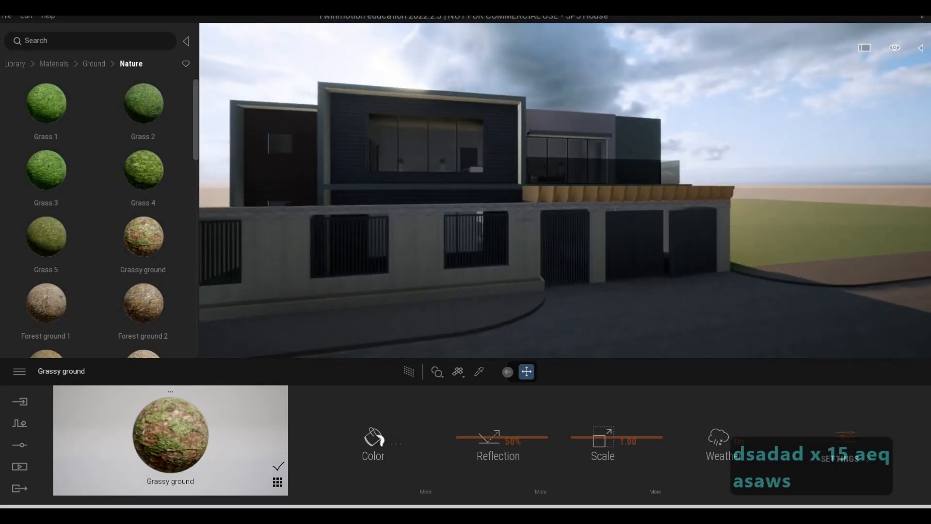
- Apply Brushed aluminium 01 to the frames of the recessed soffit downlights and darken its color to 535353
key(d)
key(w)
key(w)
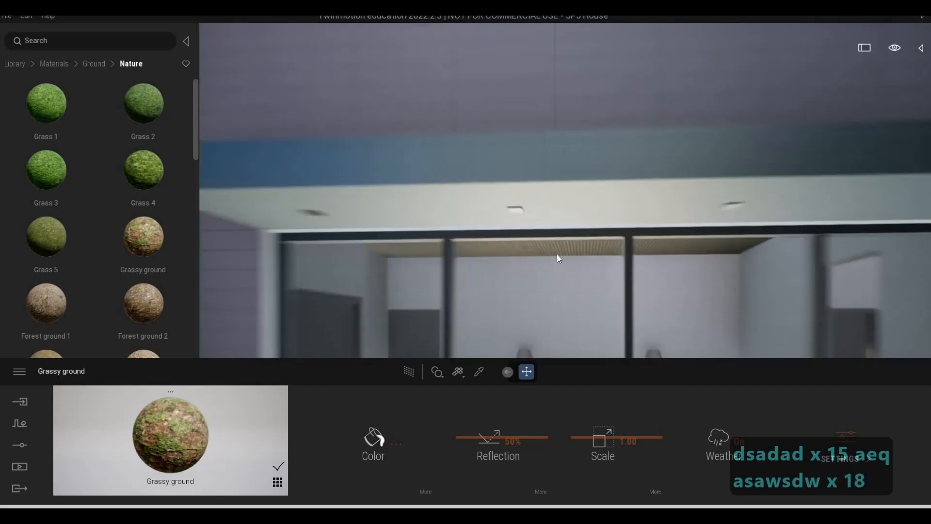
key(w)
key(s)
key(e)
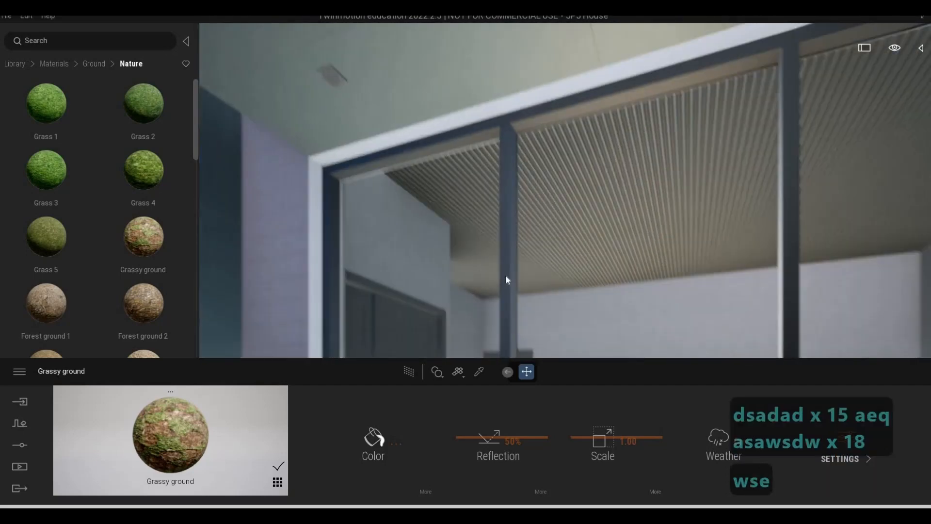
right_drag(506, 277, 452, 342)
click(478, 372)
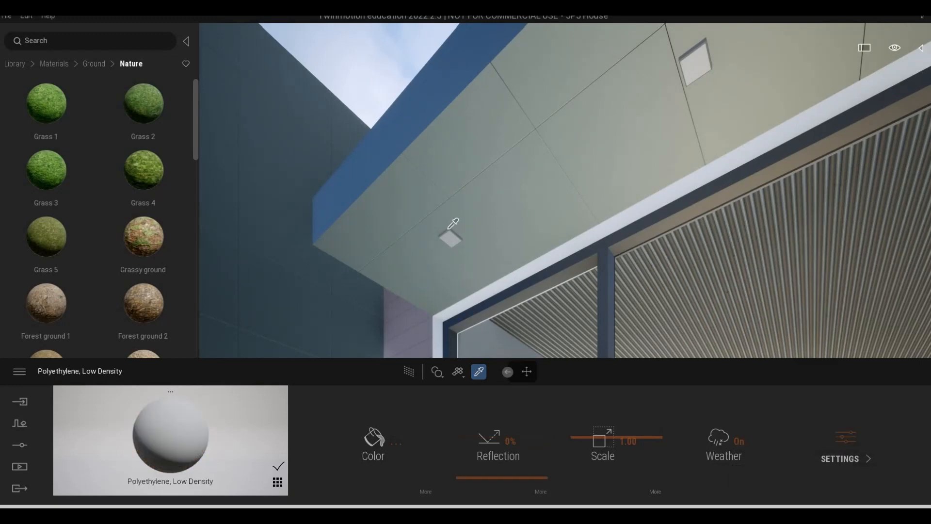
click(41, 63)
click(143, 116)
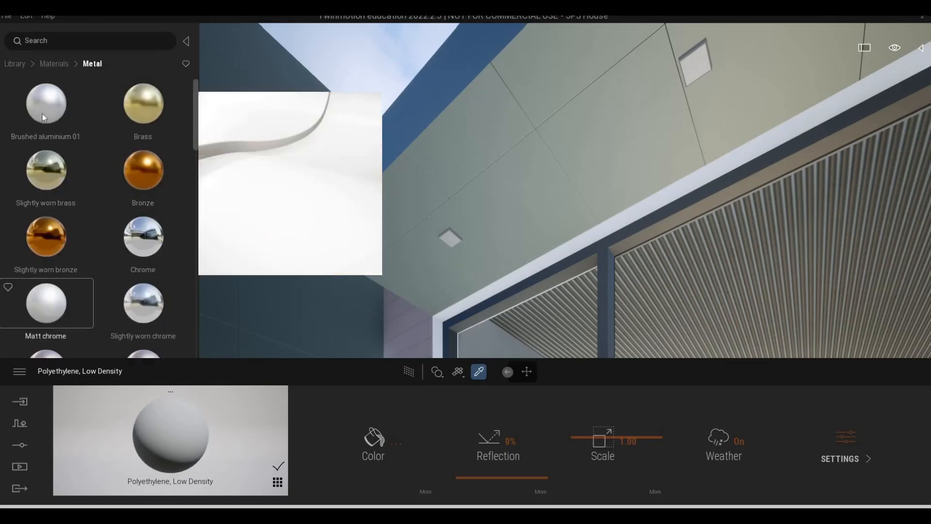
mouse_move(43, 114)
mouse_down()
mouse_move(365, 255)
mouse_move(452, 231)
mouse_up()
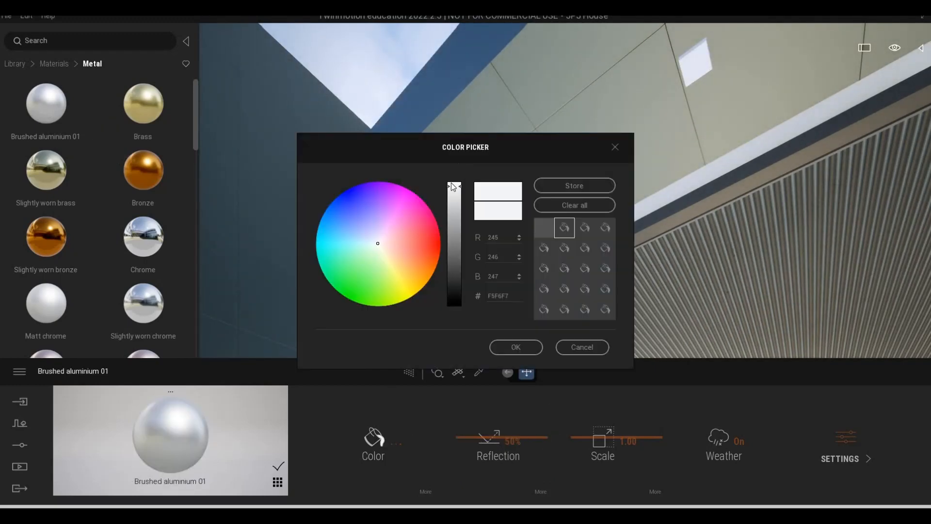
click(451, 266)
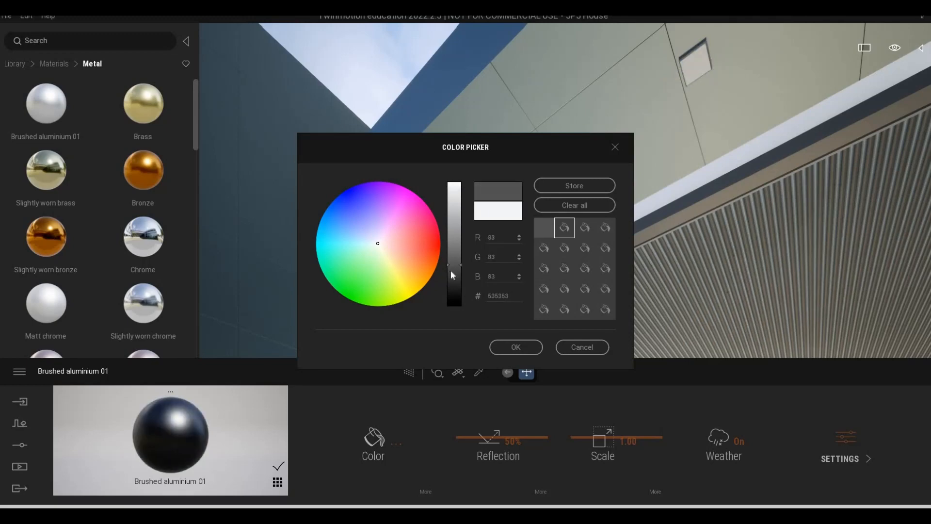
click(515, 347)
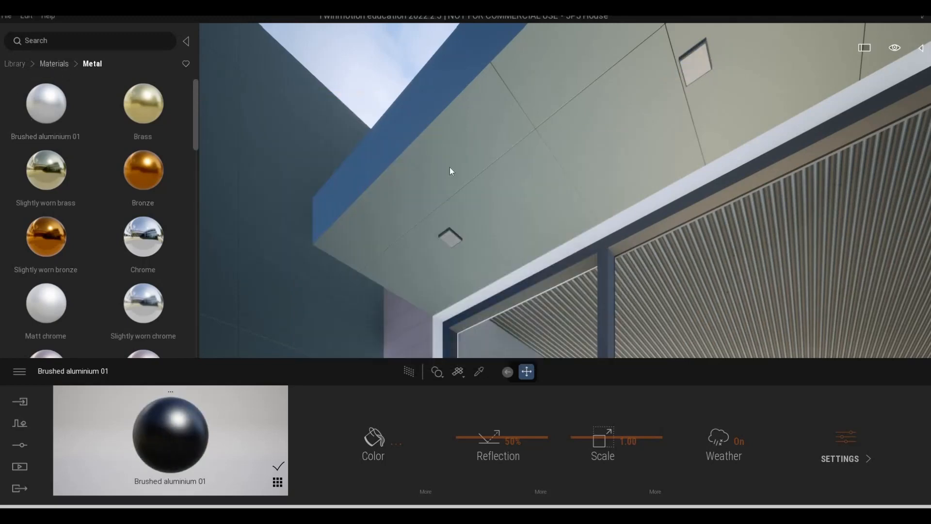
- Apply the Neon 01 material to the luminous inner faces of the recessed soffit downlights
scroll(49, 292, down, 7)
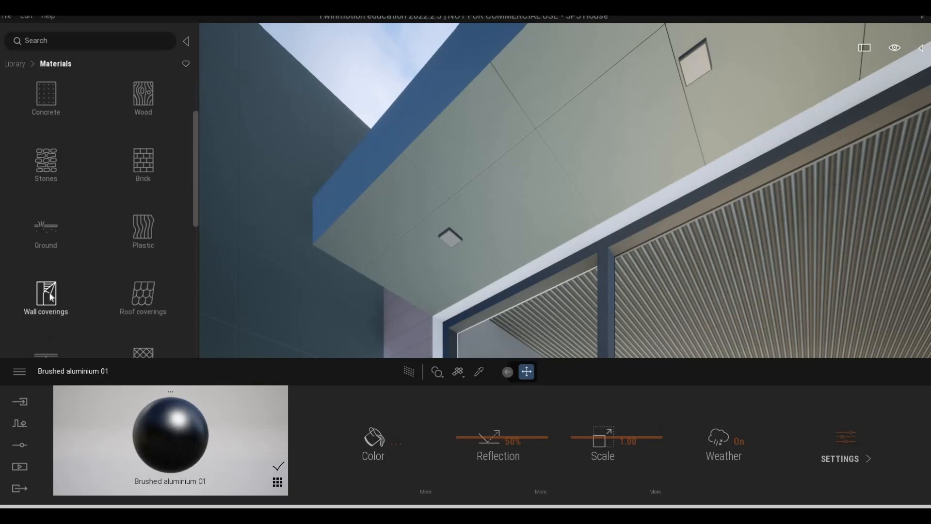
click(51, 273)
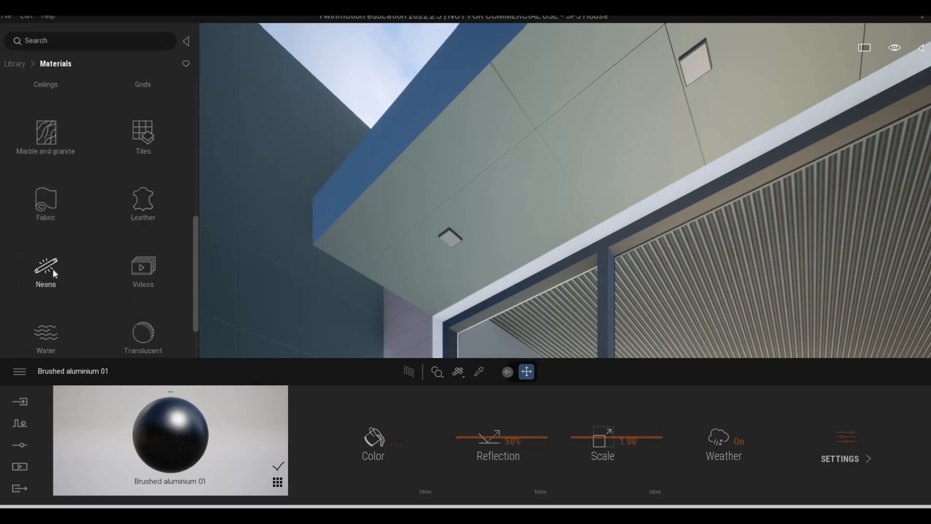
drag(413, 268, 450, 239)
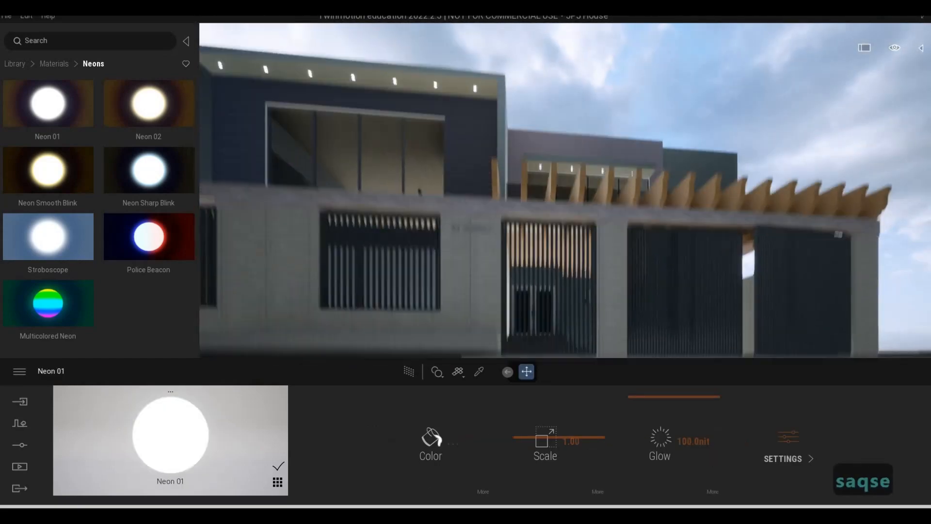
- Examine the glowing soffit downlights and the front facade from close up and from the street
key(w)
key(a)
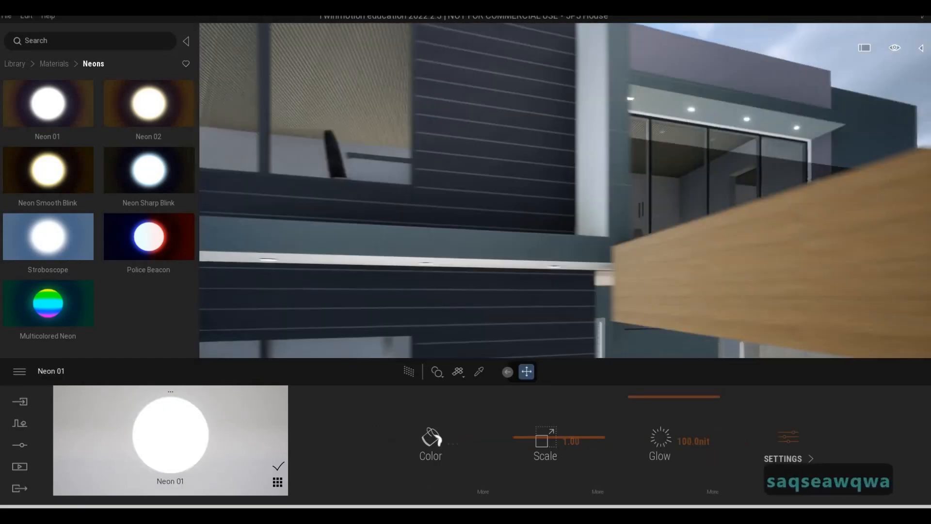
key(s)
key(a)
key(s)
key(d)
key(w)
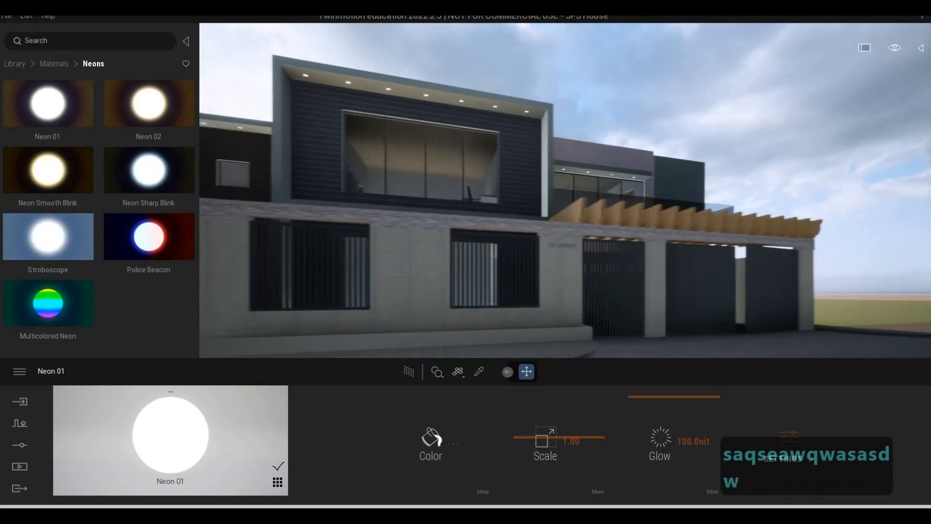
key(d)
key(s)
key(a)
key(s)
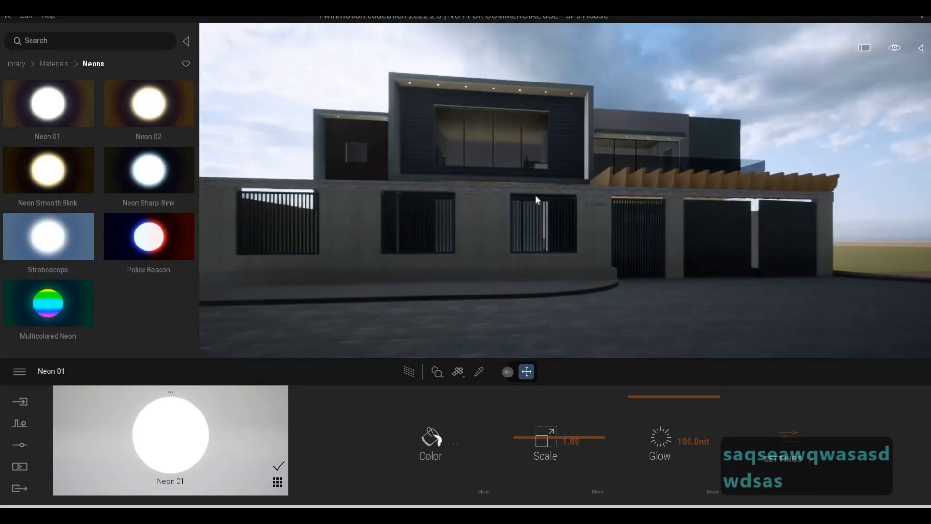
key(q)
key(a)
key(w)
key(e)
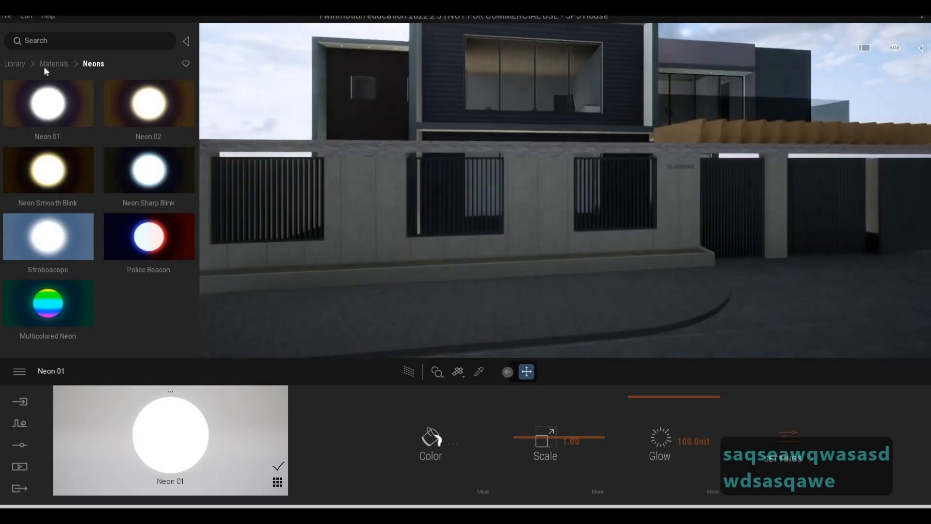
- Apply Fine concrete 01 to the stone-textured beam running above the gates and along the top of the front wall
click(43, 65)
key(s)
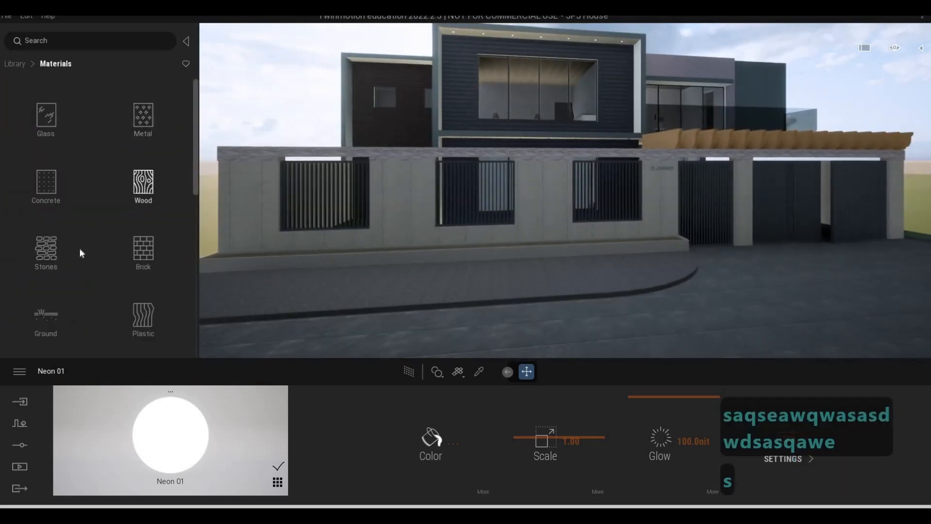
scroll(79, 250, down, 2)
scroll(80, 248, up, 1)
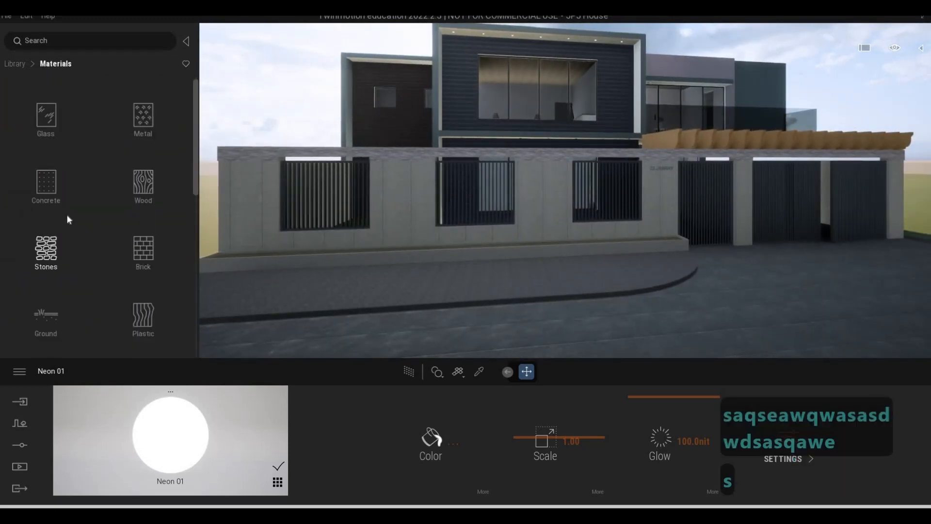
right_drag(671, 254, 592, 238)
key(w)
key(d)
key(a)
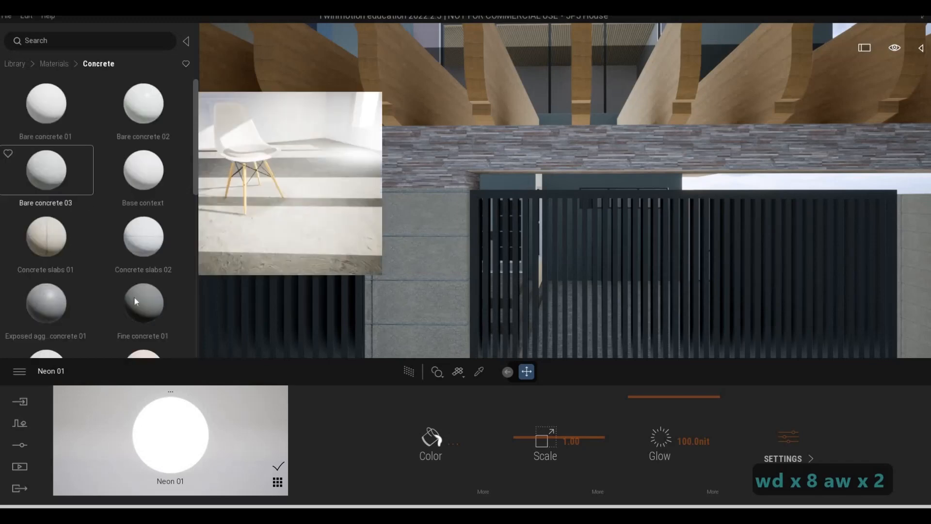
scroll(146, 262, down, 2)
drag(143, 244, 458, 158)
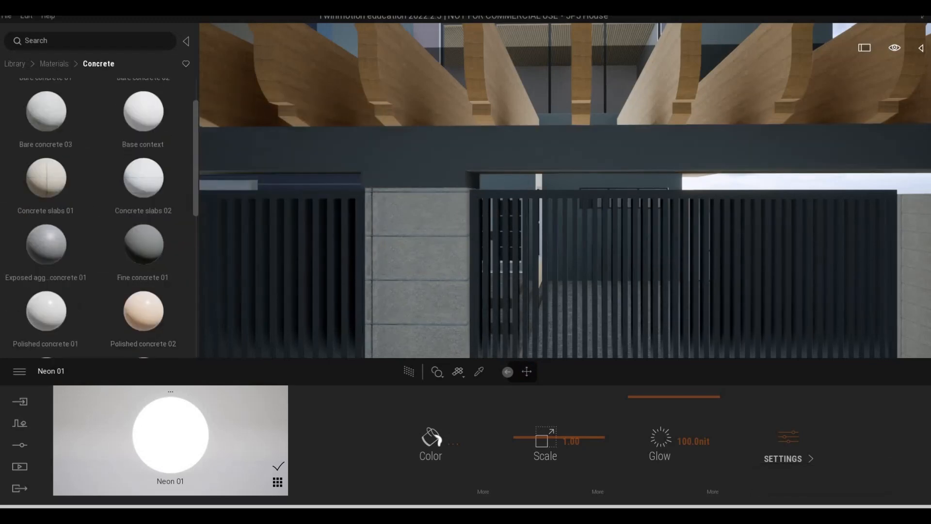
- Examine the beam, pergola, gates and boundary walls from the street and both front corners
key(s)
key(a)
right_drag(458, 158, 506, 187)
key(s)
key(s)
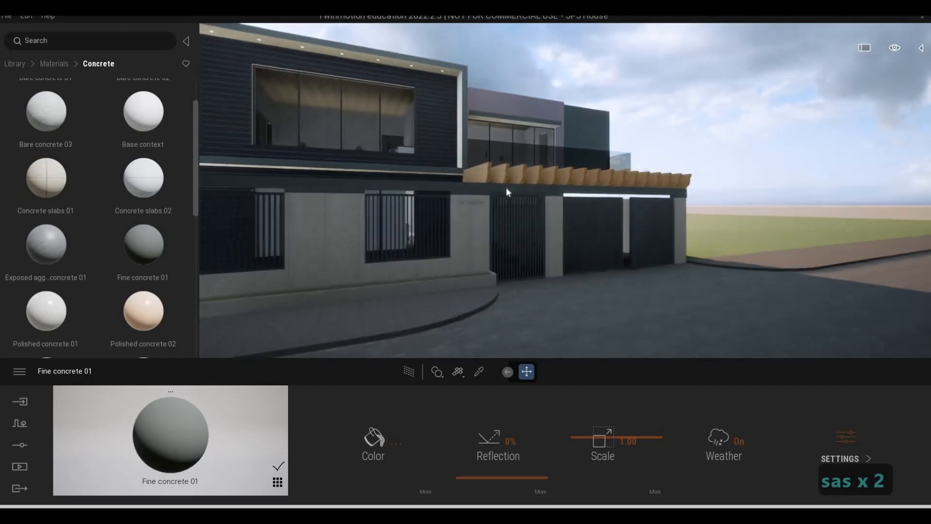
key(a)
key(w)
key(d)
key(d)
key(d)
key(d)
key(w)
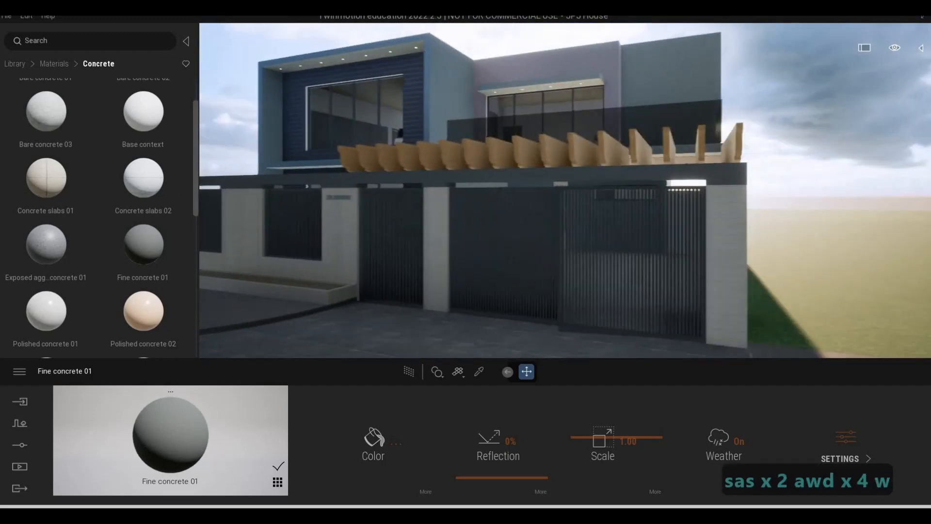
key(w)
key(d)
key(d)
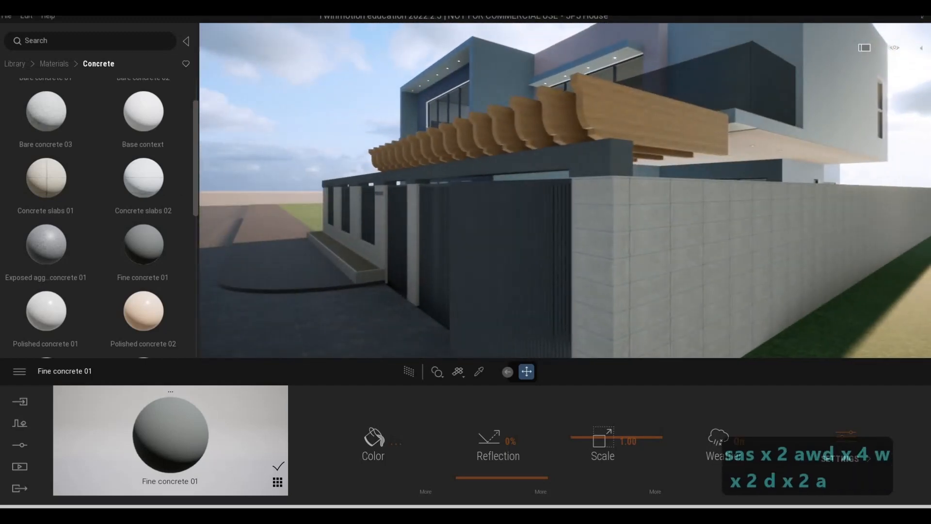
key(a)
key(d)
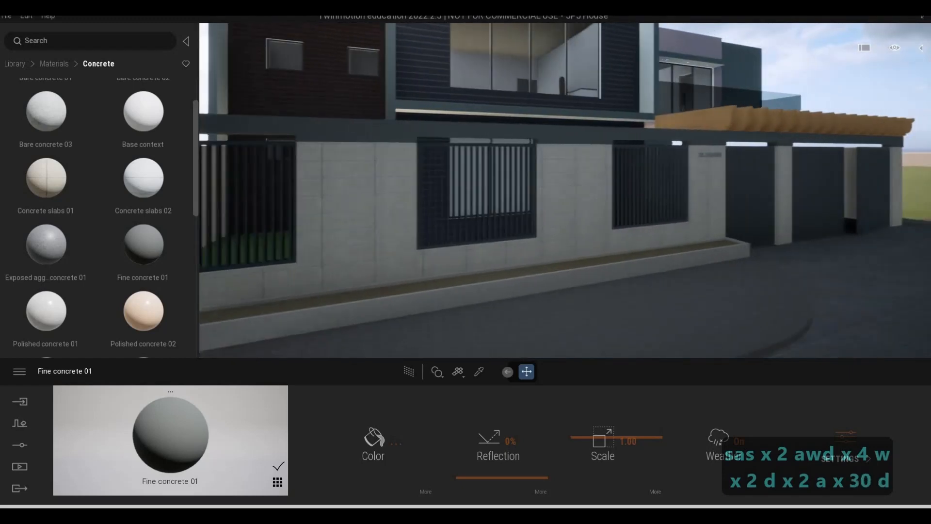
key(a)
key(a)
key(d)
key(a)
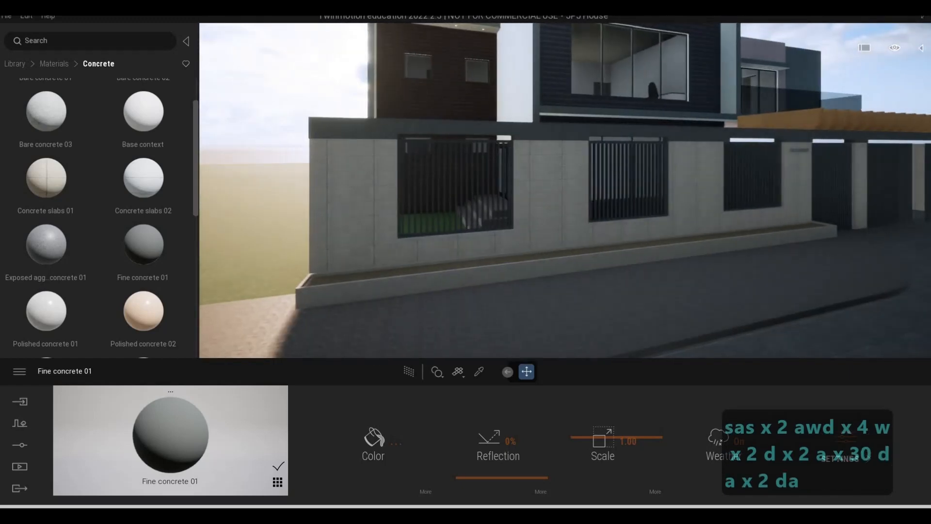
- Pick the neighbouring Aluminium panels 150x150 material and apply it to the plain white wall on the side of the house
key(a)
key(a)
key(a)
key(a)
key(a)
key(a)
key(a)
key(a)
key(a)
key(a)
key(a)
key(a)
key(a)
key(a)
key(a)
key(a)
key(a)
key(w)
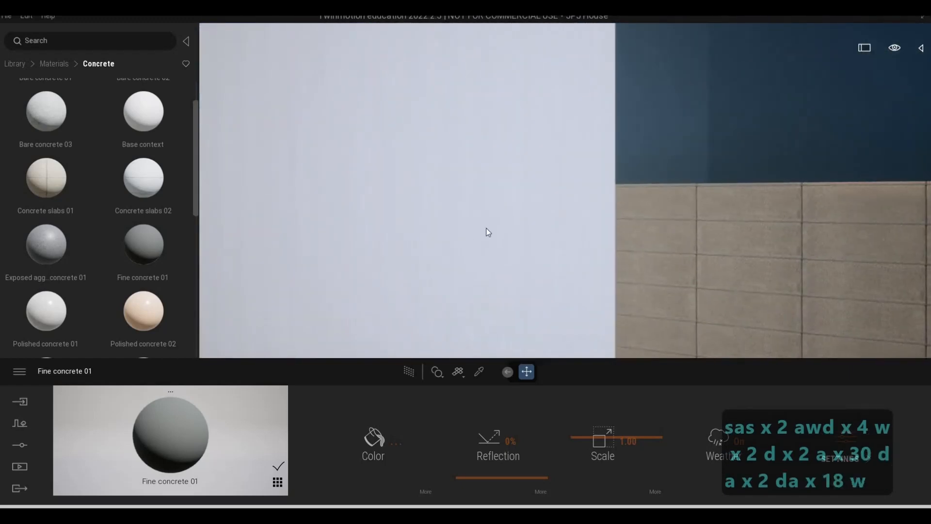
key(q)
key(d)
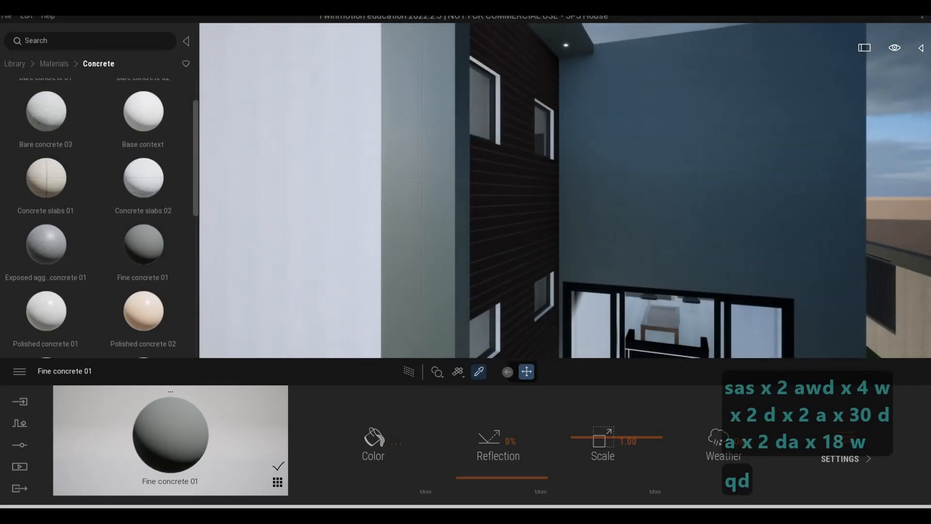
drag(275, 290, 333, 250)
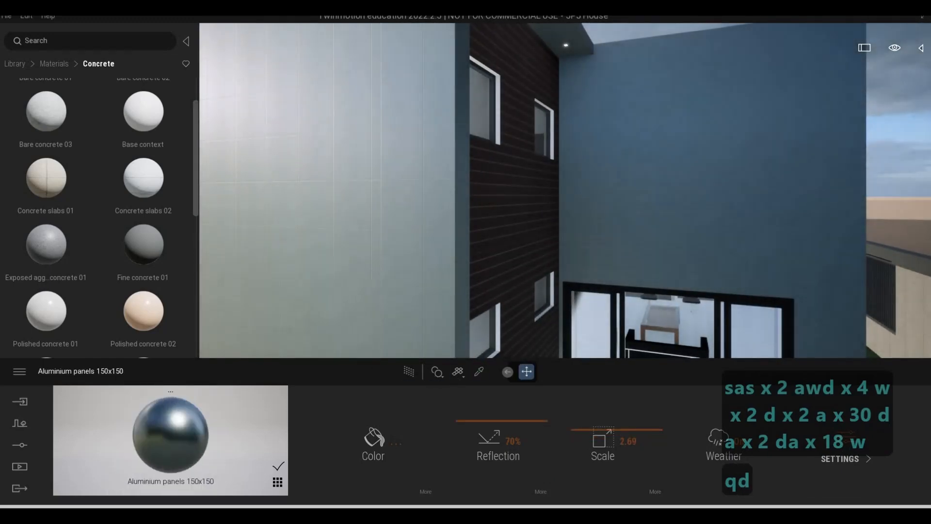
- Examine the aluminium-panelled side walls and the rear corner of the house for surfaces still left plain white
key(a)
key(e)
key(w)
key(a)
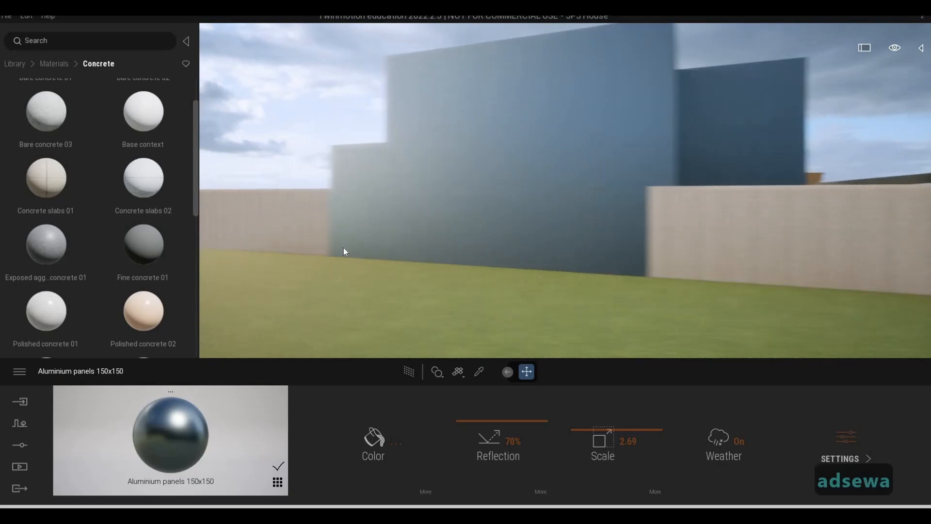
key(w)
key(q)
key(a)
key(s)
key(d)
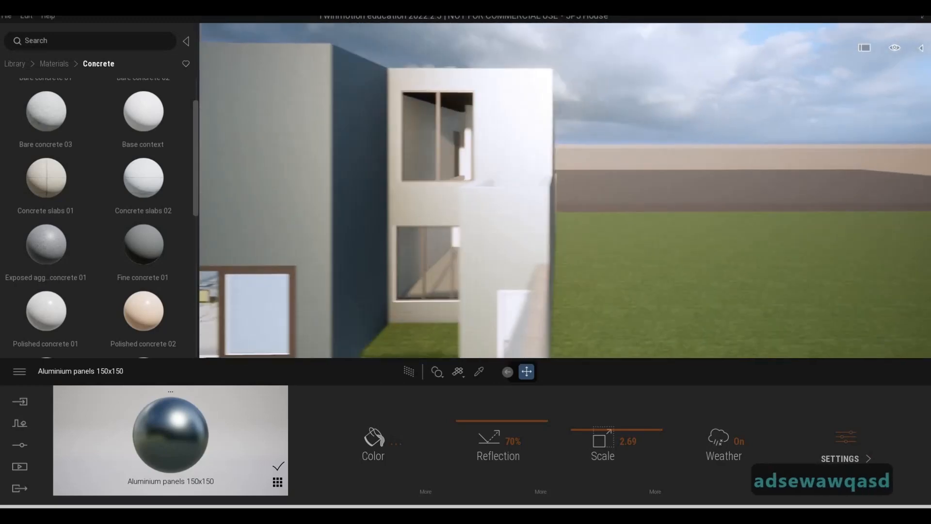
key(a)
key(w)
key(d)
key(d)
key(d)
key(d)
key(d)
key(d)
key(d)
key(a)
key(a)
key(a)
key(a)
key(a)
key(a)
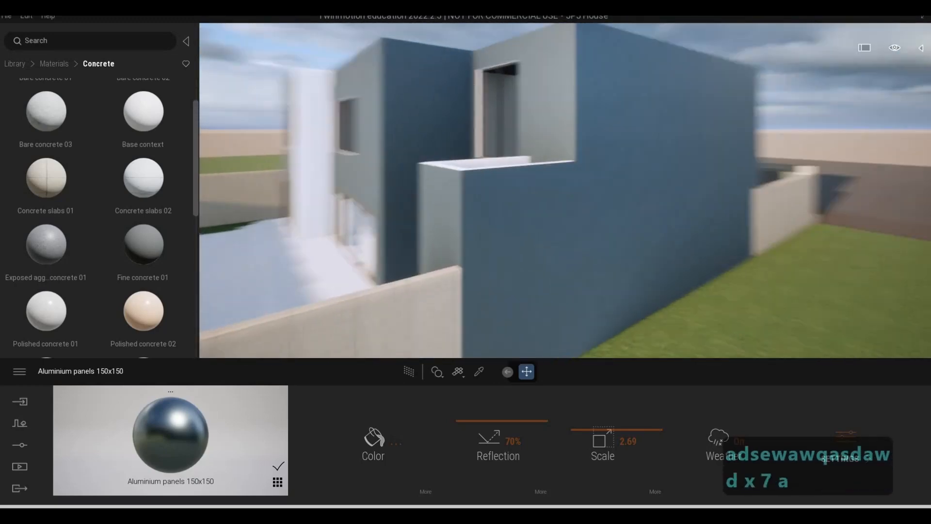
- Apply Aluminium panels 150x150 to the plain white projecting wall between the windows on the rear facade
key(w)
key(w)
key(w)
key(w)
key(w)
key(w)
key(w)
key(w)
key(w)
key(s)
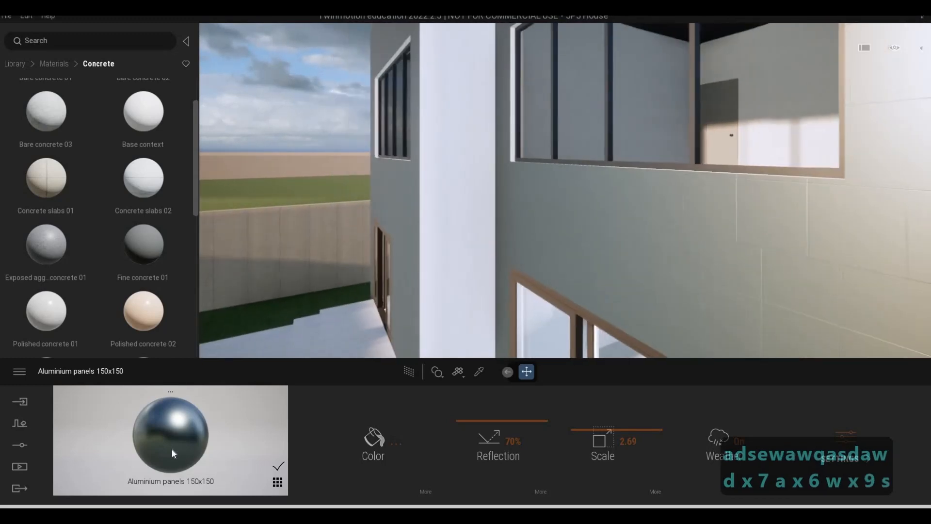
key(s)
- Examine the rear facade above the pool terrace and the windowed wall on the opposite side of the house
key(a)
key(a)
key(a)
key(a)
key(a)
key(a)
key(a)
key(a)
key(a)
key(a)
key(a)
key(a)
key(a)
key(a)
key(a)
key(a)
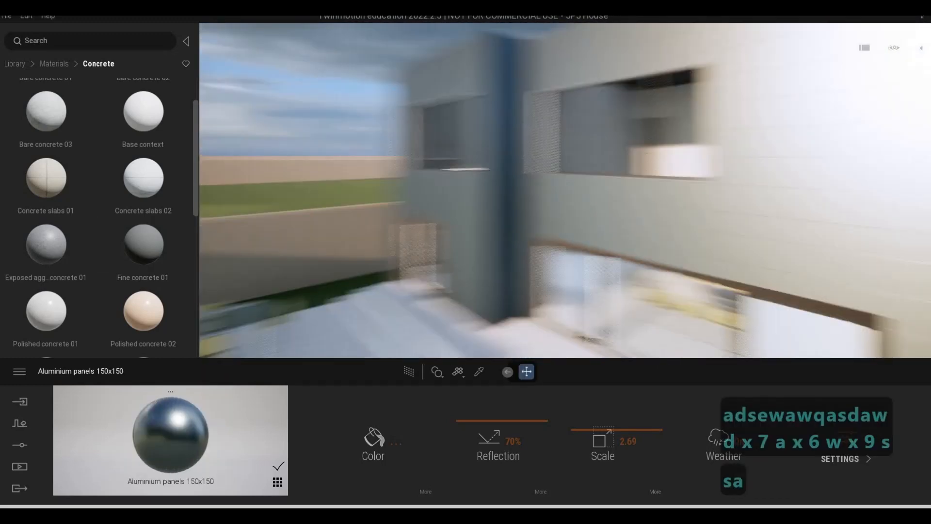
key(s)
key(d)
key(w)
key(a)
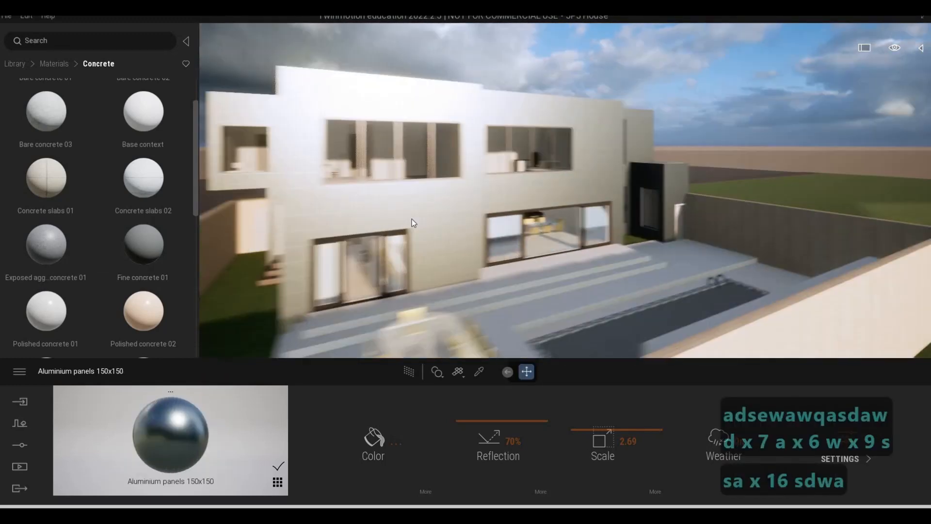
key(w)
key(s)
key(a)
key(a)
key(a)
key(a)
key(a)
key(a)
key(a)
key(a)
key(a)
key(a)
key(a)
key(a)
key(a)
key(a)
key(a)
key(a)
key(a)
key(a)
key(a)
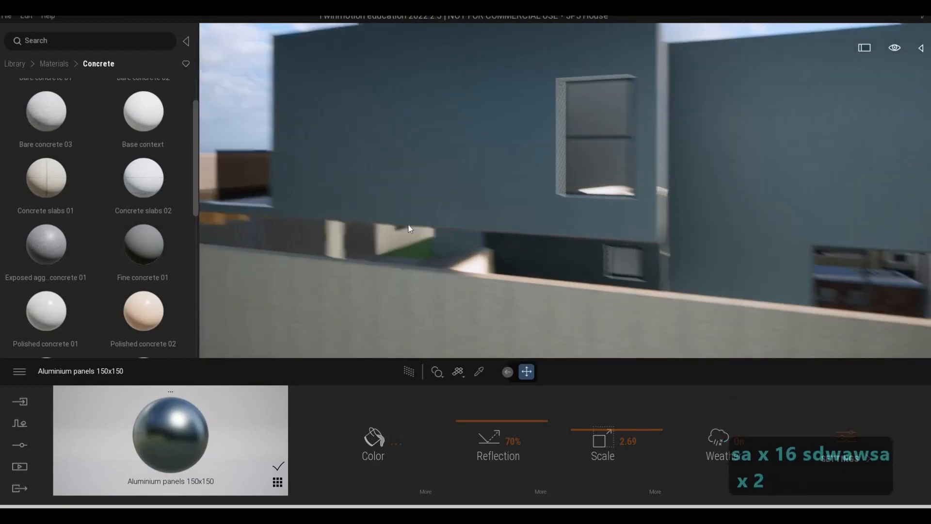
- Examine the far side wall above the boundary wall while circling around to the front of the house
key(a)
key(a)
key(a)
key(a)
key(a)
key(a)
key(a)
key(a)
key(a)
key(a)
key(a)
key(a)
key(a)
key(a)
key(a)
key(a)
key(a)
key(a)
key(a)
key(a)
- Pick the Cherry material of the front entrance double door and change its color to light tan, hex FFCE9E
key(w)
key(w)
key(w)
key(w)
key(w)
key(w)
key(w)
key(w)
key(w)
key(w)
key(w)
key(w)
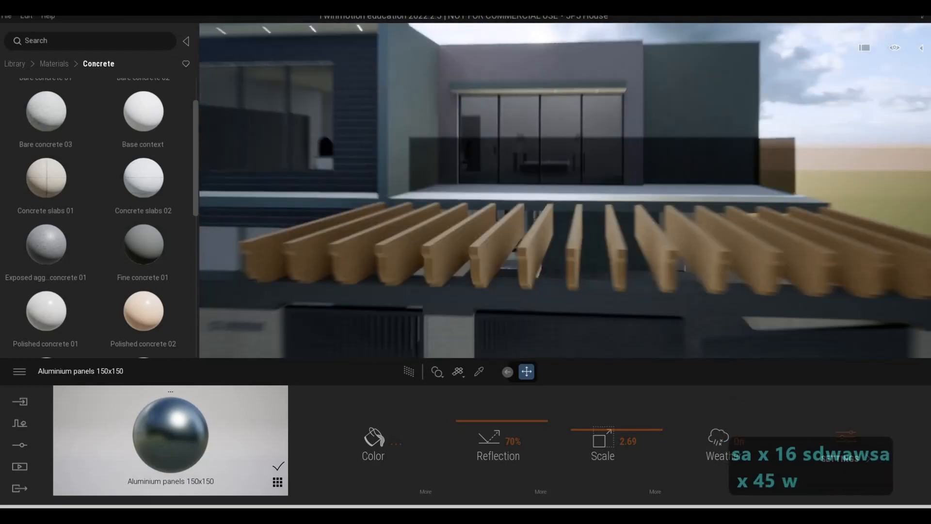
key(a)
key(e)
key(s)
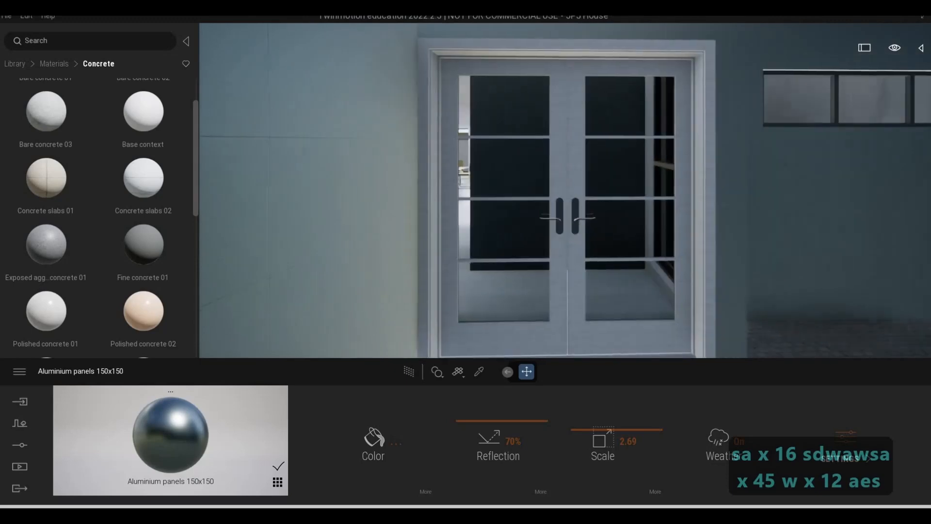
key(d)
key(s)
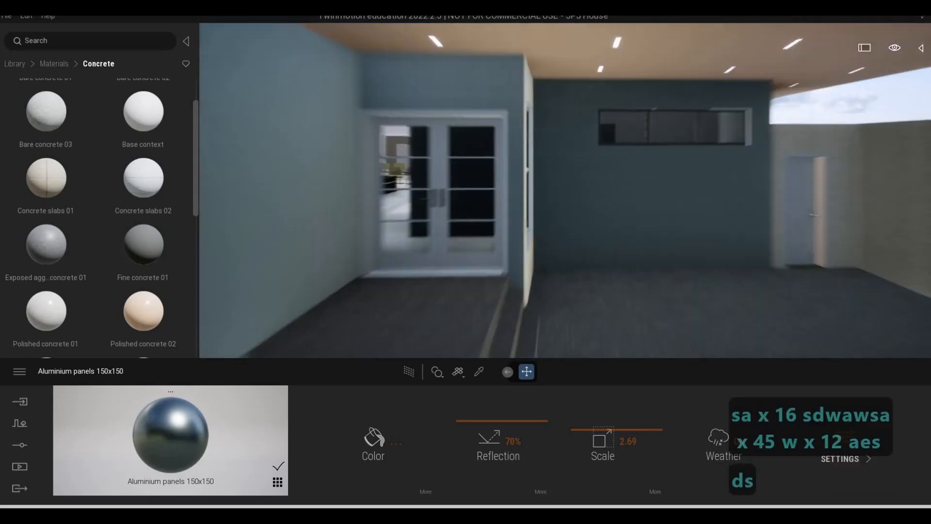
key(w)
key(w)
key(w)
key(w)
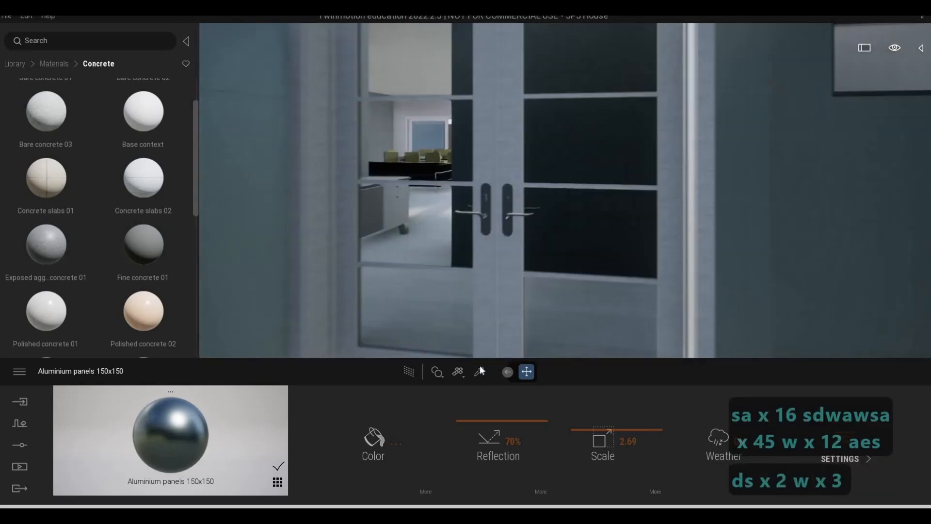
click(479, 372)
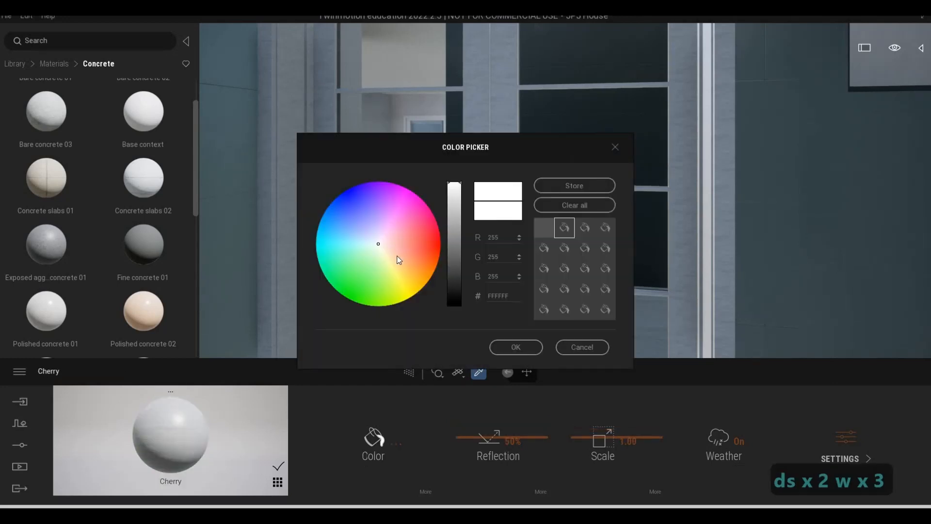
click(396, 255)
click(399, 256)
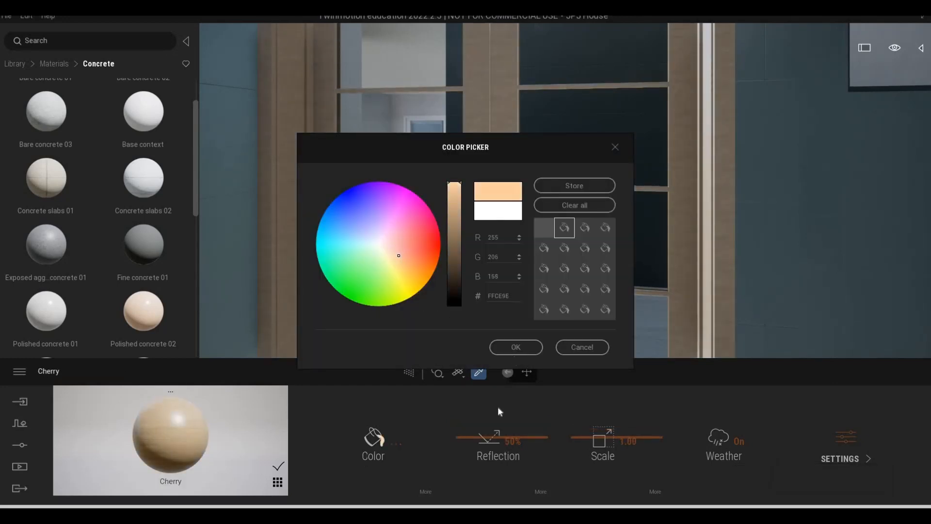
click(516, 347)
- Examine the recolored entrance door from the carport and the whole front facade from the street
key(s)
key(s)
key(s)
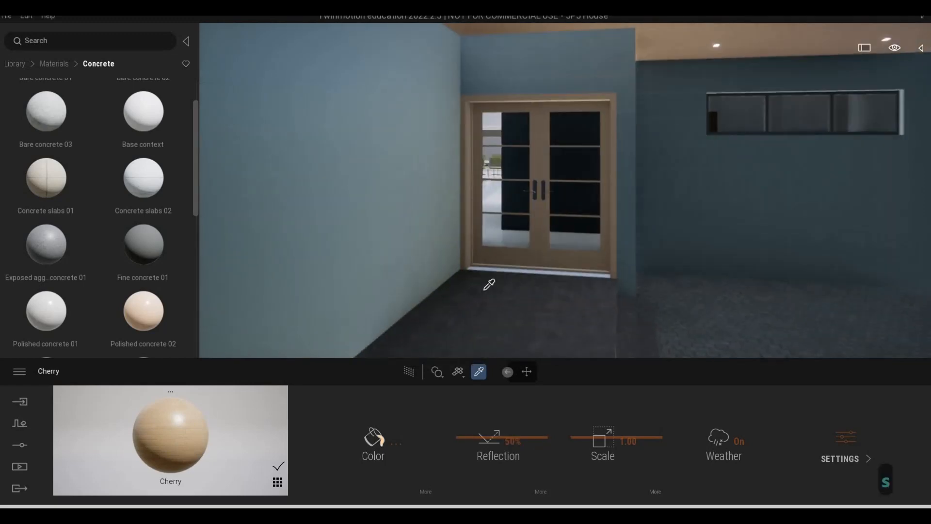
key(s)
key(s)
key(s)
key(s)
key(s)
key(a)
key(a)
key(a)
key(a)
key(a)
key(a)
key(a)
key(a)
key(a)
key(a)
key(a)
key(a)
key(a)
key(a)
key(a)
key(a)
key(a)
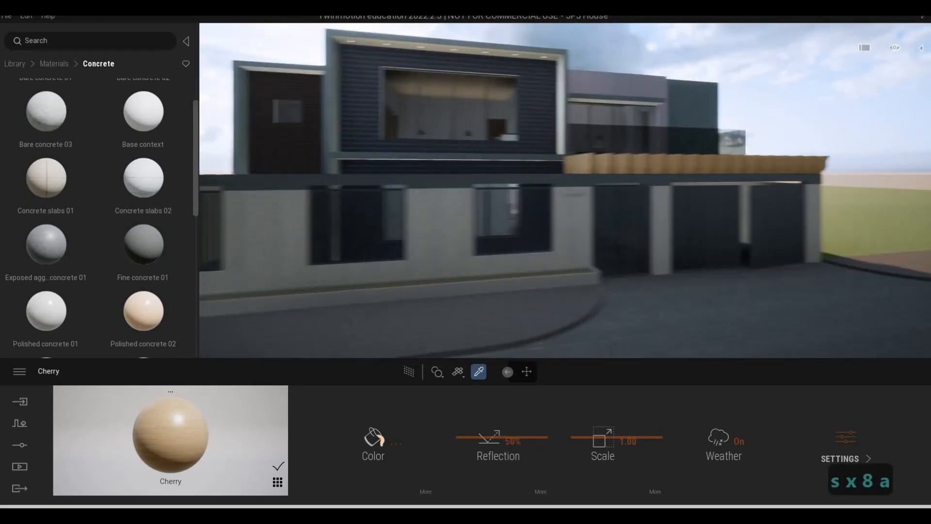
- Pick the Deep Black exterior material from the sliding door frame beside the side steps
key(w)
key(w)
key(w)
key(w)
key(w)
key(w)
key(w)
key(w)
key(w)
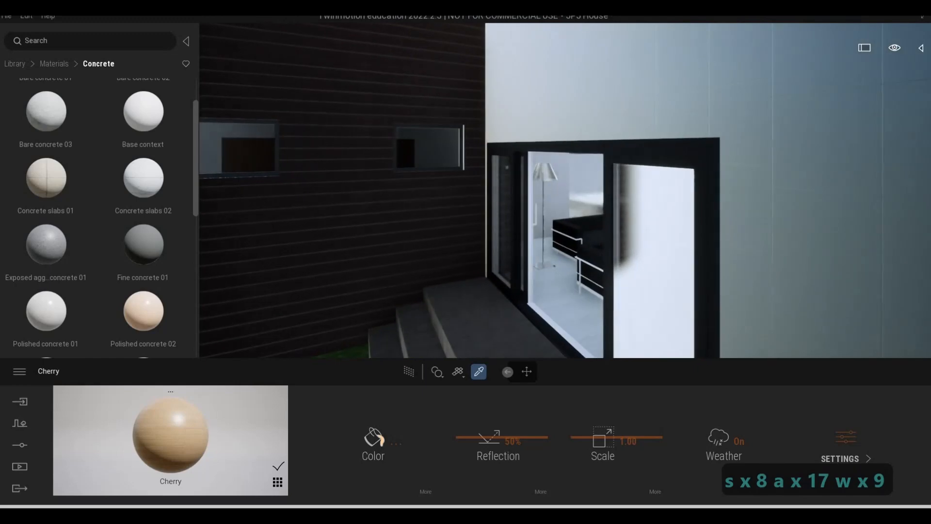
key(a)
key(w)
key(s)
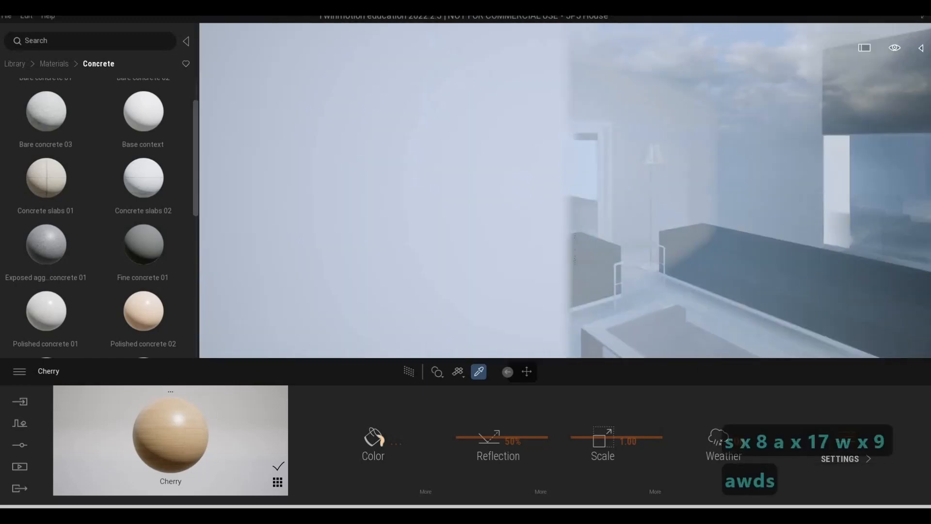
key(w)
key(a)
key(a)
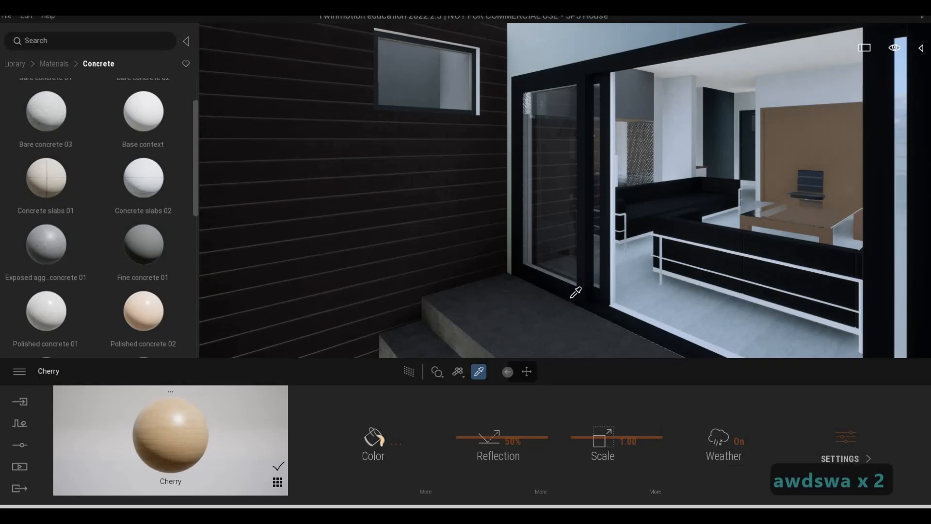
click(572, 297)
- Apply the Deep Black exterior material to the white inner frame of the living room's sliding door and turn on its metalness
key(w)
key(d)
key(w)
key(d)
key(s)
key(w)
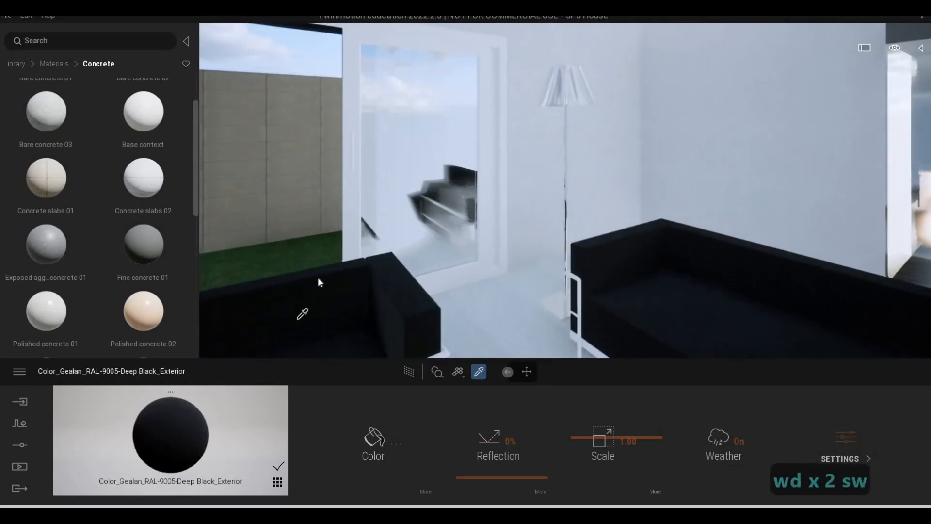
click(347, 188)
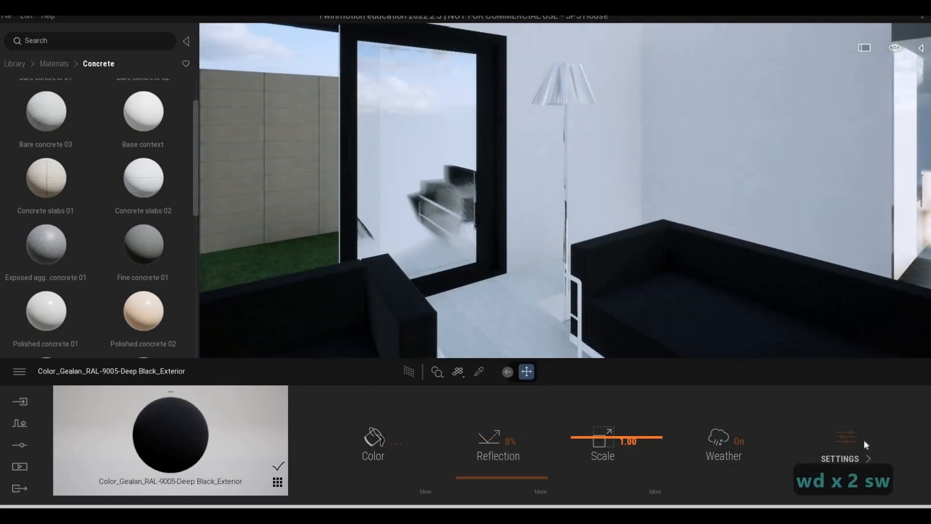
click(829, 435)
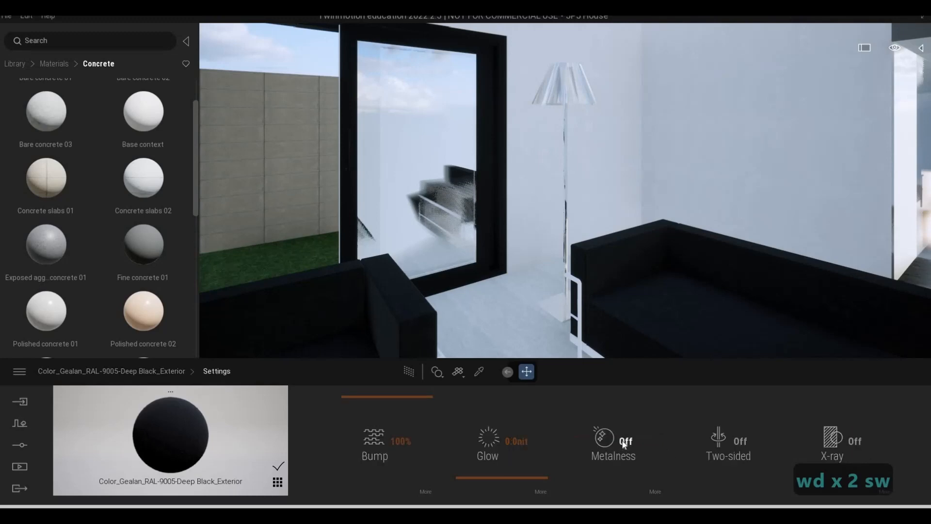
click(625, 442)
- Examine the front boundary wall, its dark window grilles and the gates while moving along the street
key(a)
key(a)
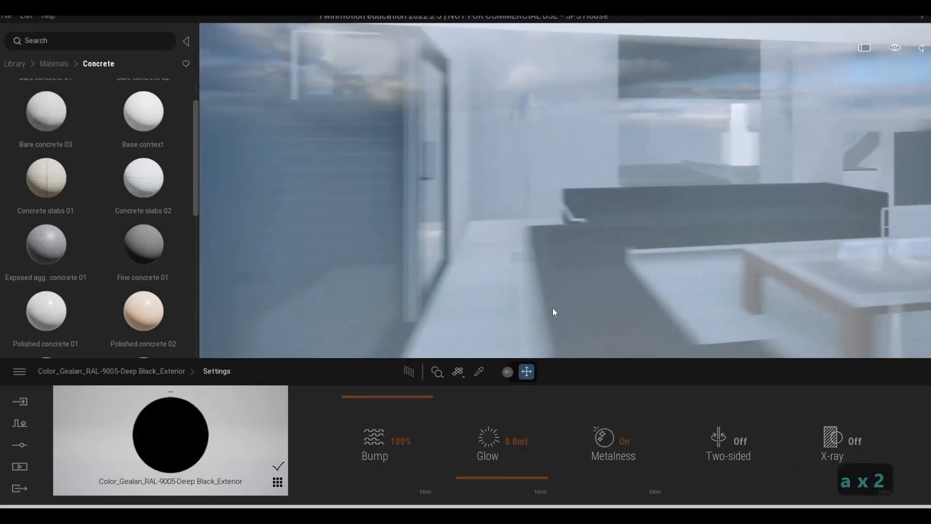
key(d)
key(s)
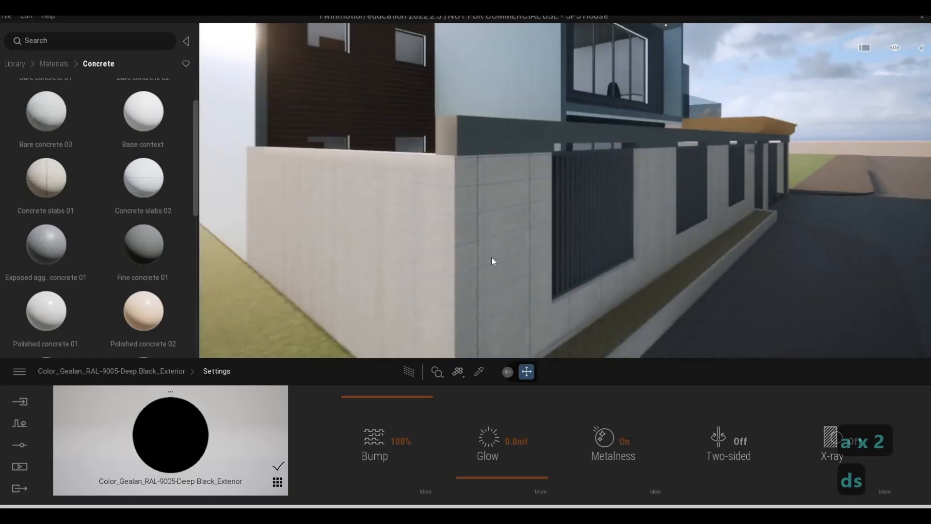
key(a)
key(d)
key(d)
key(d)
key(d)
key(d)
key(d)
key(d)
key(d)
key(d)
key(d)
key(d)
key(d)
key(d)
key(d)
key(d)
key(d)
key(d)
key(d)
key(d)
key(d)
key(d)
key(d)
key(d)
key(w)
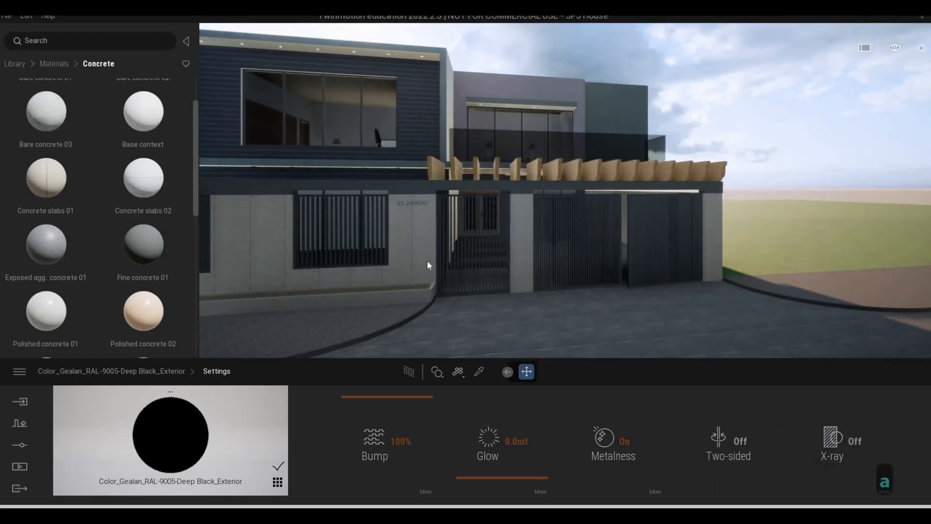
- Try metalness on the block-pattern concrete of the front wall around the address lettering, and undo it
key(a)
key(w)
key(w)
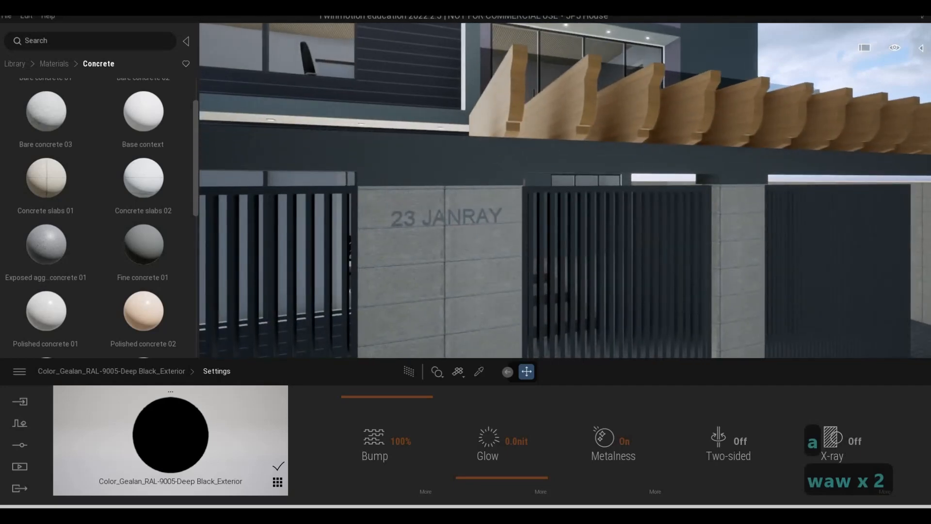
click(468, 215)
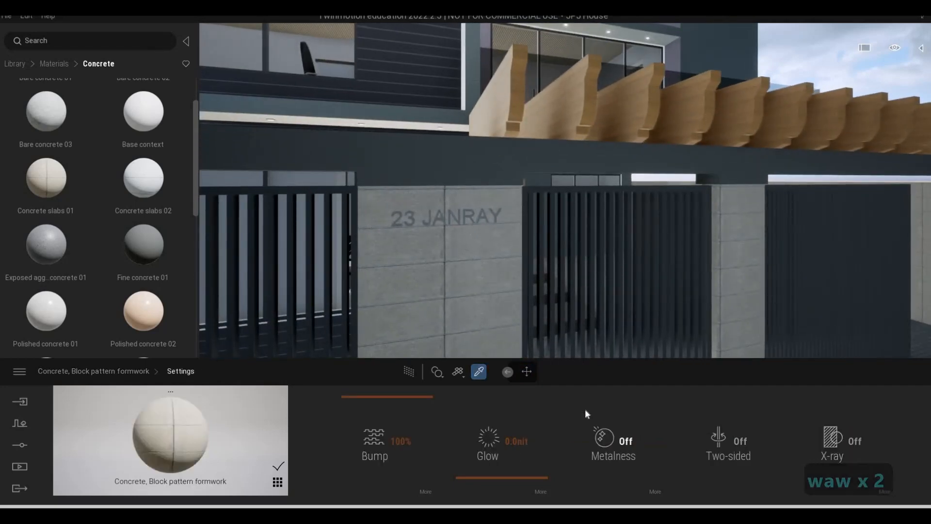
click(611, 441)
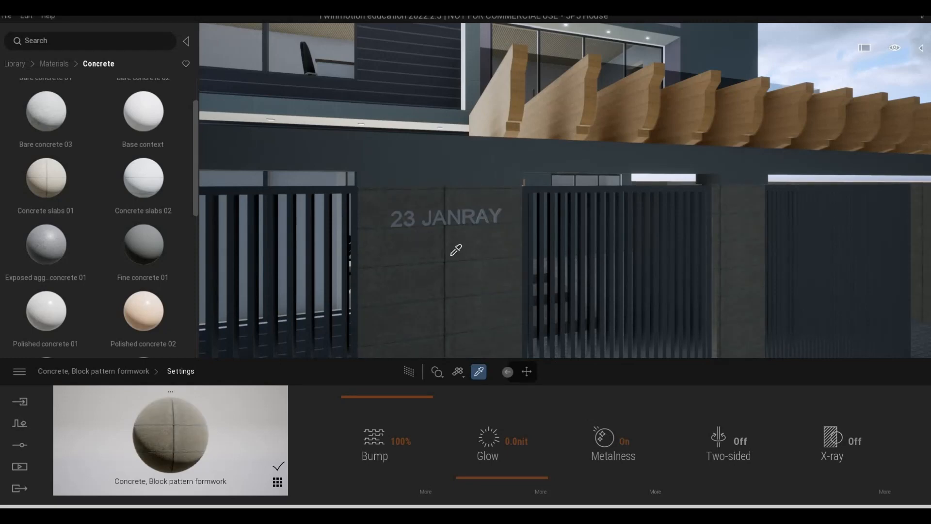
key(ctrl+z)
- Pick the Copper, Patina material of the address lettering on the front wall and lighten its color to a light grey
key(a)
key(d)
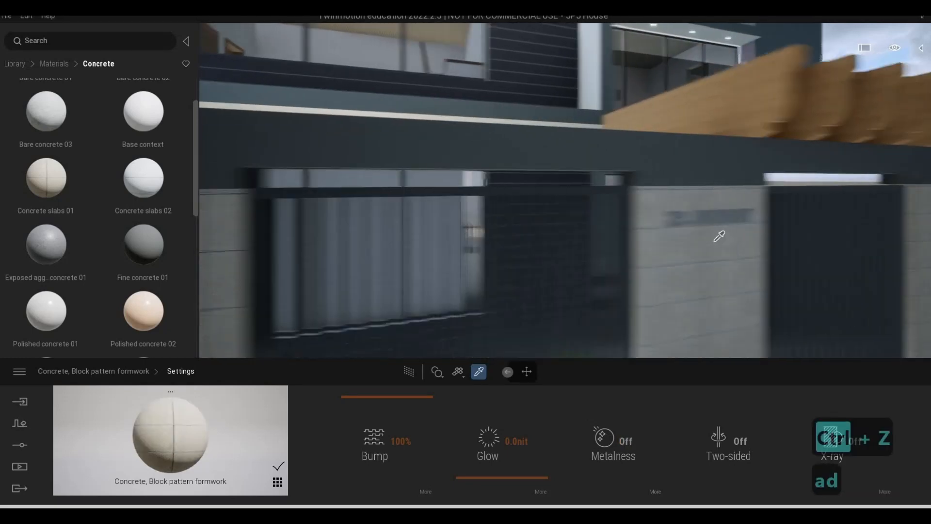
key(w)
click(670, 280)
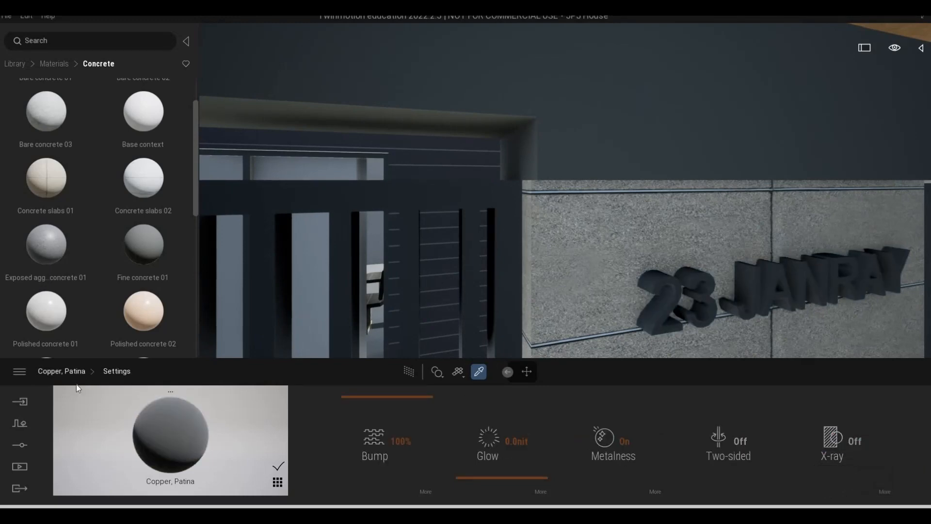
click(376, 440)
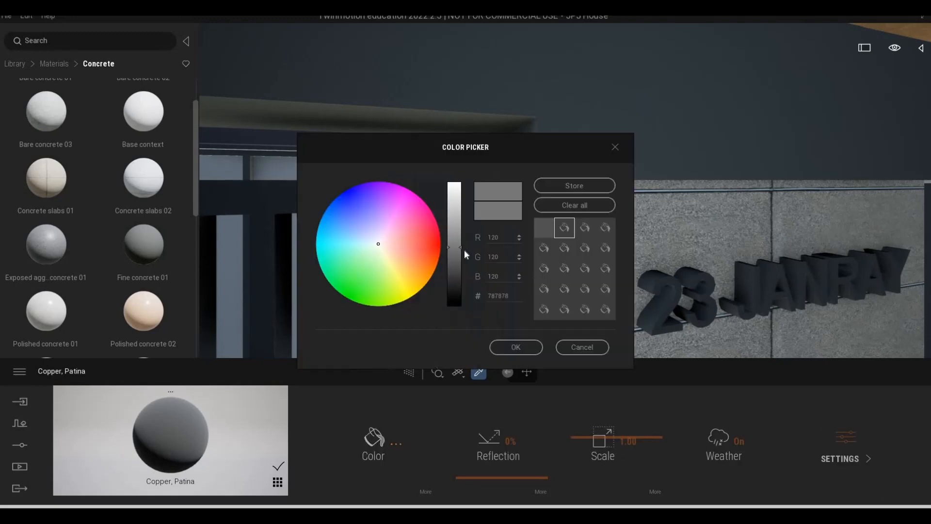
drag(450, 222, 449, 202)
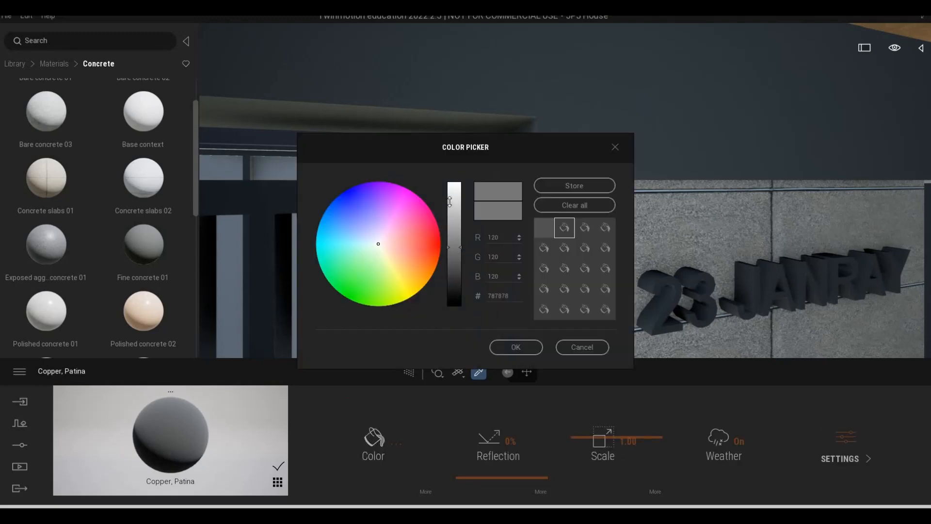
click(516, 347)
- Examine the recolored address lettering and the whole front facade from the street, and leave the material picker
key(s)
key(d)
key(s)
key(d)
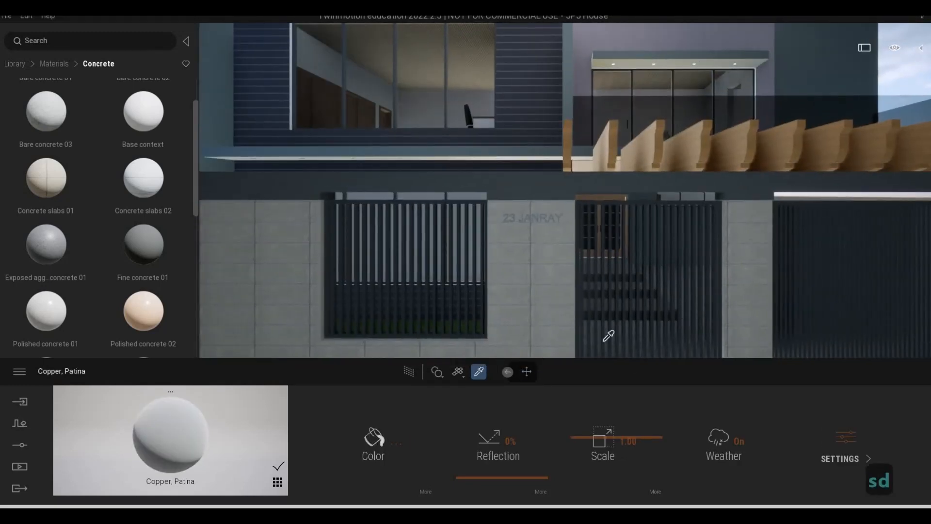
key(s)
key(e)
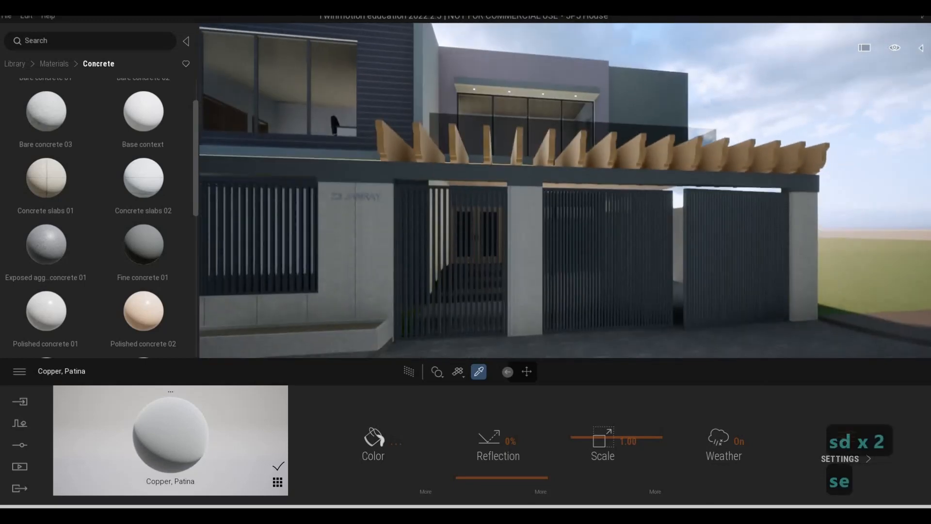
key(a)
key(s)
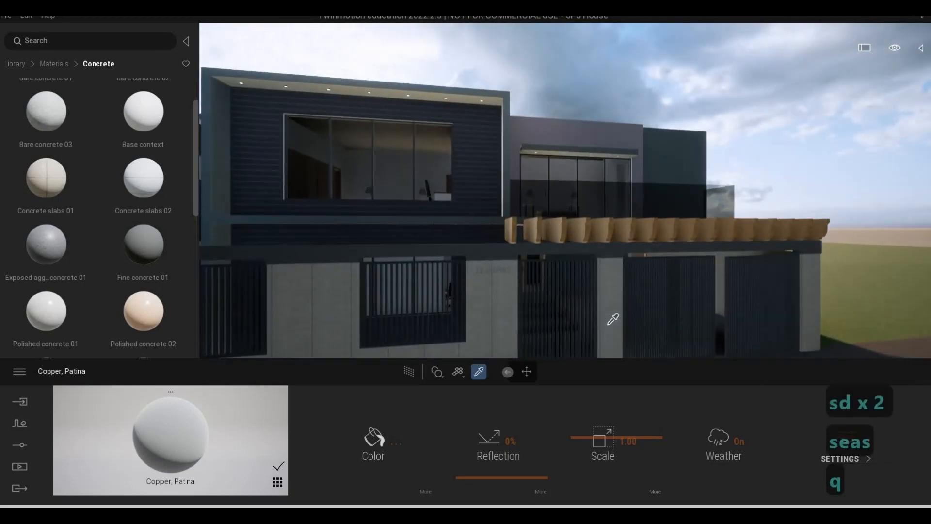
key(a)
key(w)
key(a)
key(q)
key(a)
key(w)
key(a)
key(w)
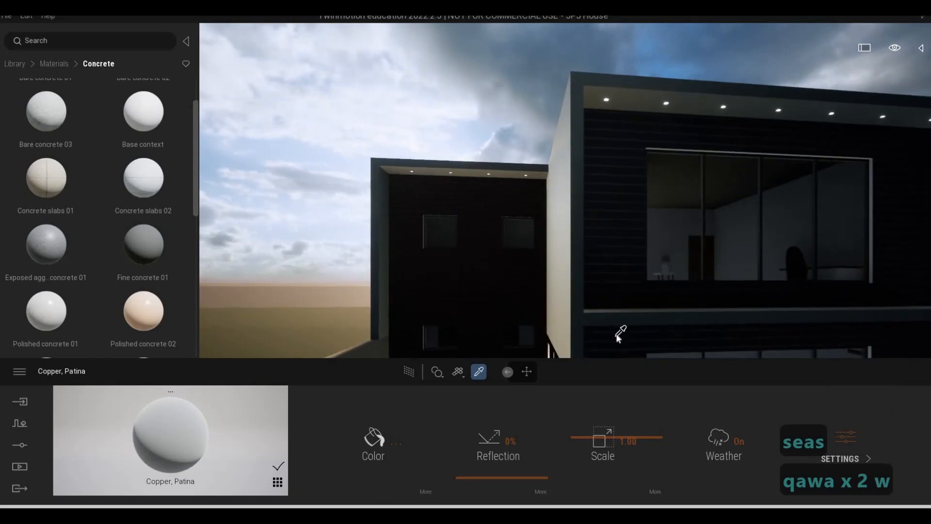
key(Escape)
key(Escape)
key(s)
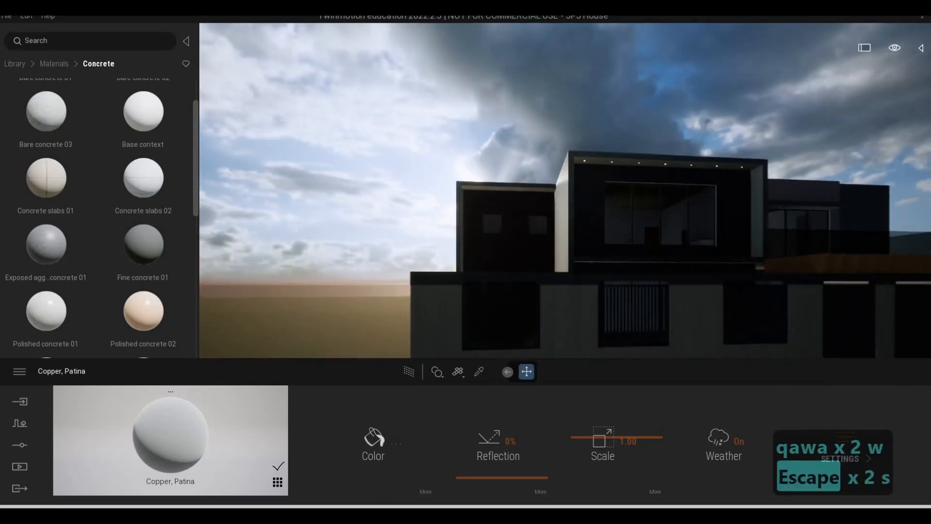
- Find Golden Bamboo among the library's trees and place one at the corner end of the front wall's planter
key(d)
key(a)
key(w)
key(w)
key(e)
key(a)
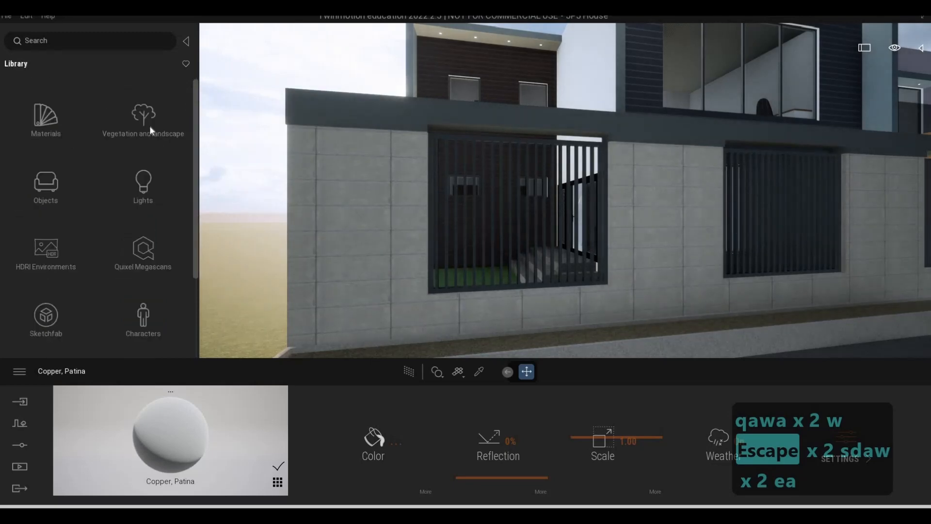
click(150, 127)
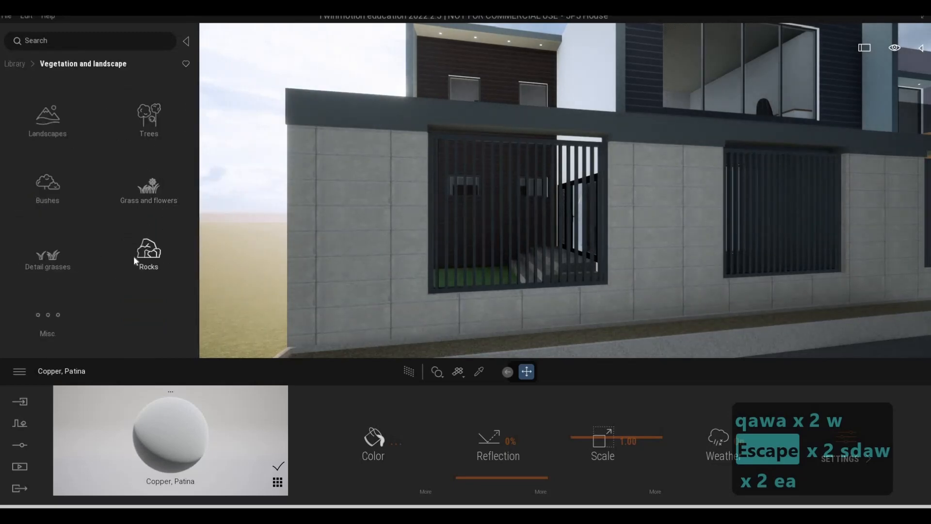
click(148, 119)
scroll(194, 112, down, 2)
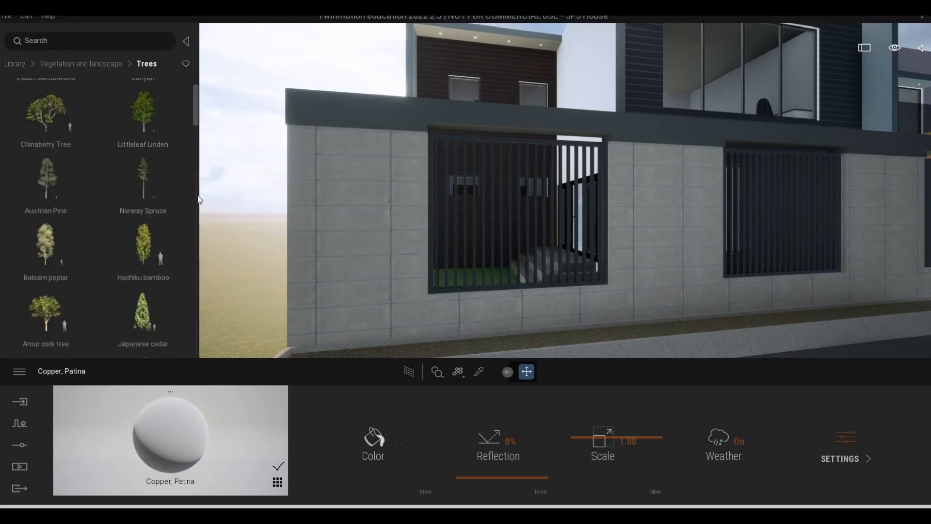
drag(216, 308, 221, 357)
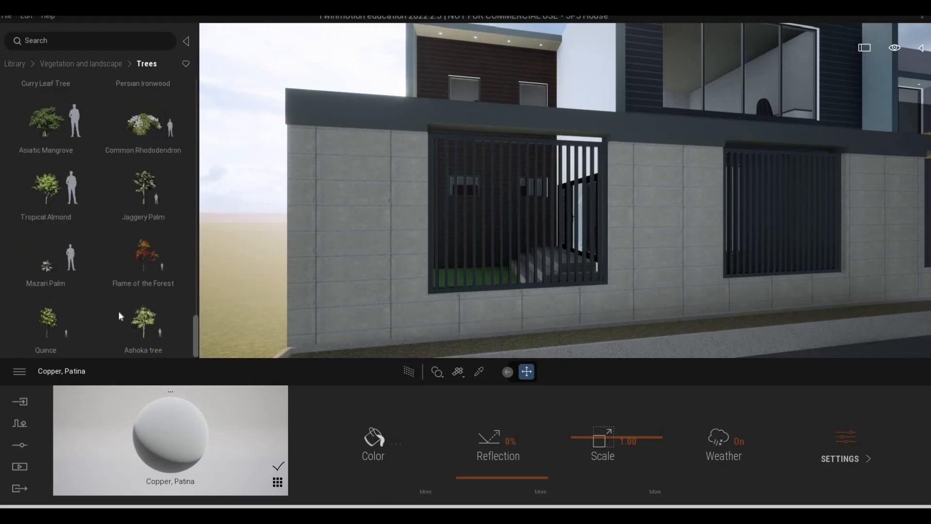
scroll(118, 311, up, 3)
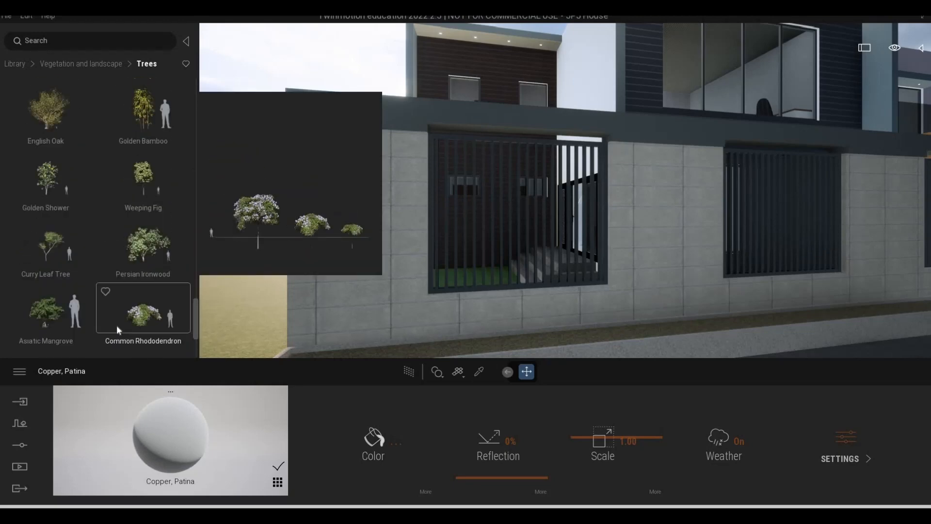
scroll(116, 325, up, 2)
drag(344, 353, 420, 297)
- Set the age of the Golden Bamboo in the planter to 21%
key(a)
key(w)
mouse_move(402, 314)
right_down()
mouse_move(466, 310)
mouse_move(402, 330)
right_up()
key(w)
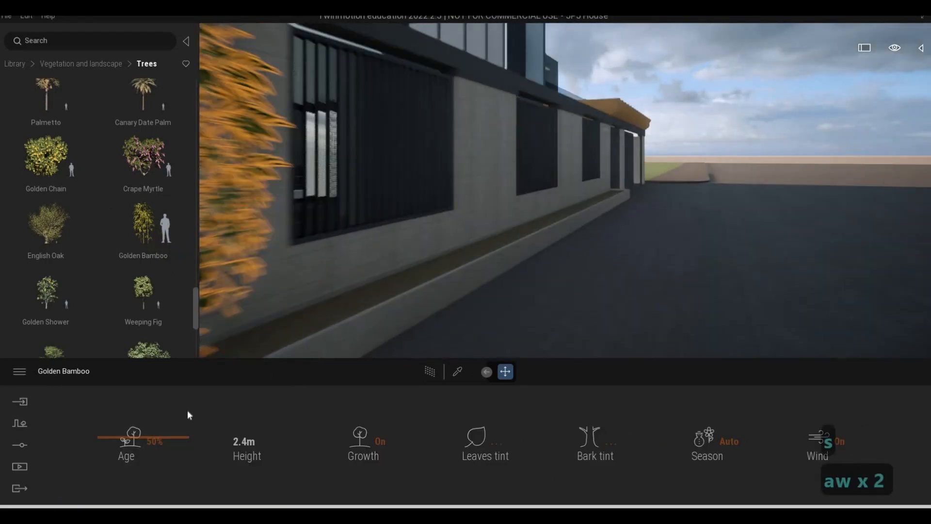
key(s)
drag(131, 447, 132, 470)
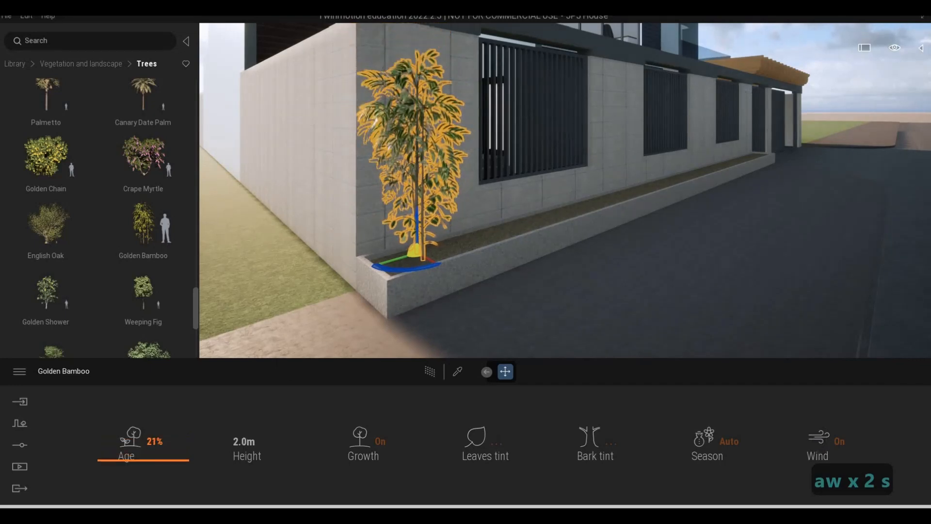
- Copy the Golden Bamboo along the planter as one instance with 0.47 m spacing
key(d)
right_drag(335, 262, 366, 213)
key(w)
key(a)
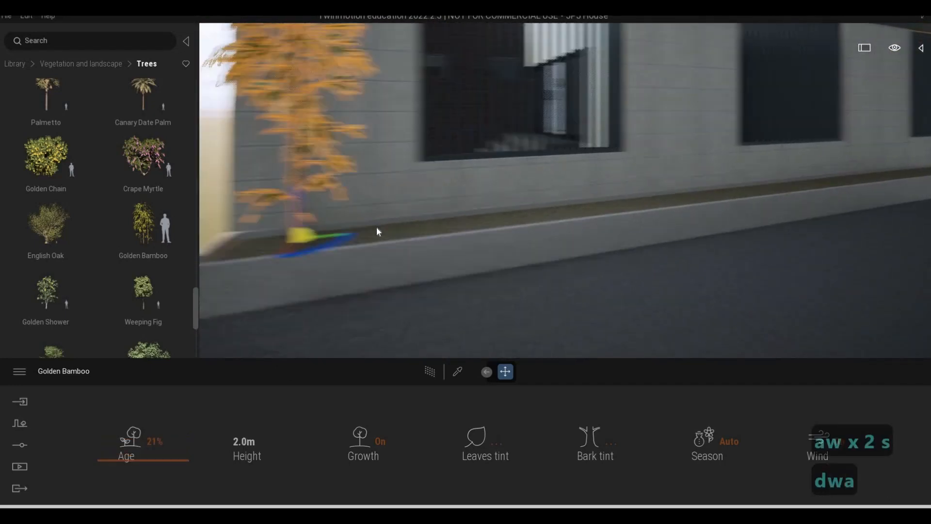
key(s)
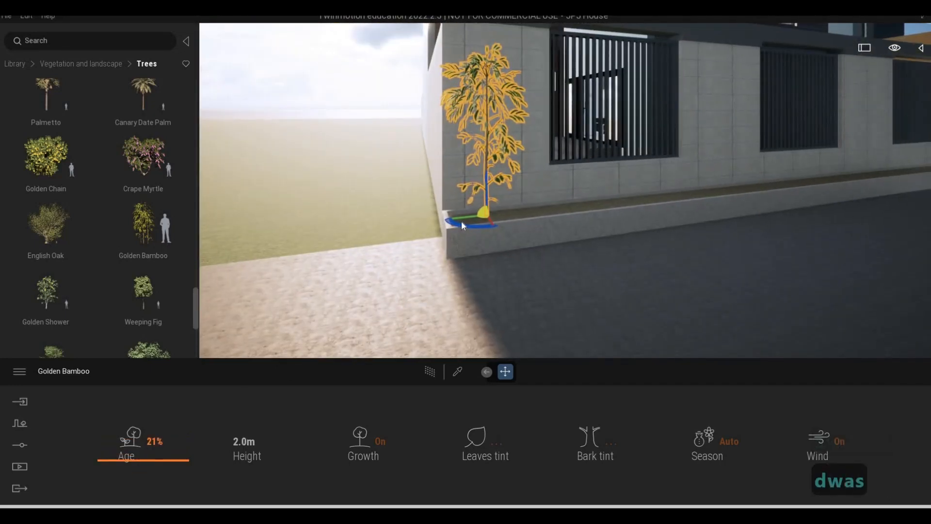
key(d)
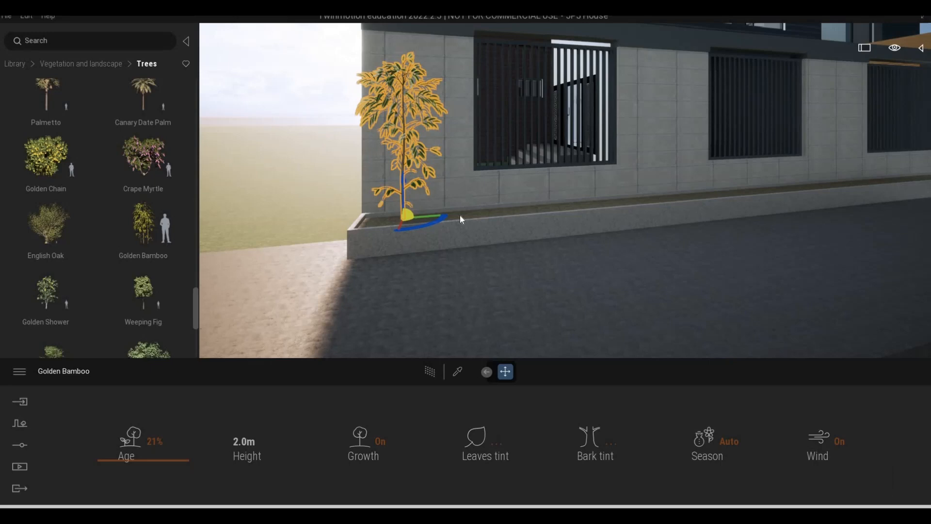
key(Tab)
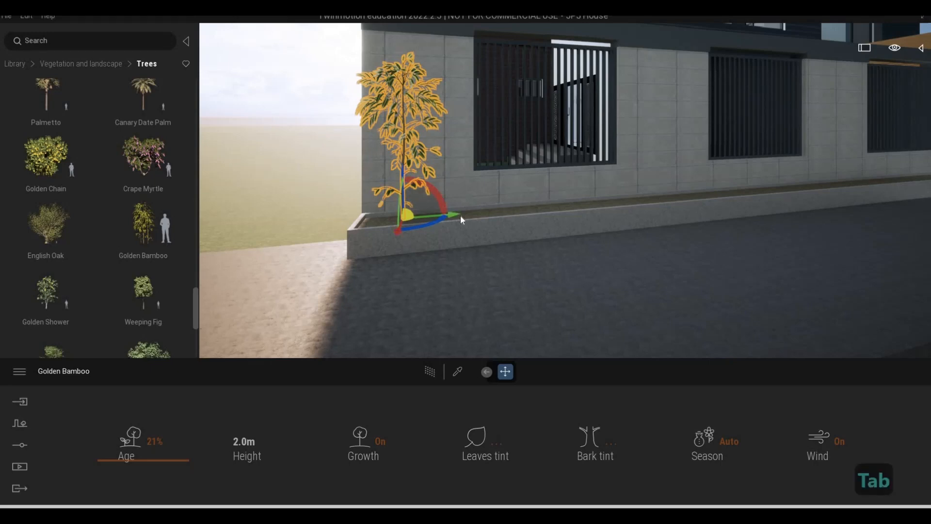
alt+drag(453, 213, 677, 209)
shift+drag(492, 224, 492, 224)
click(434, 314)
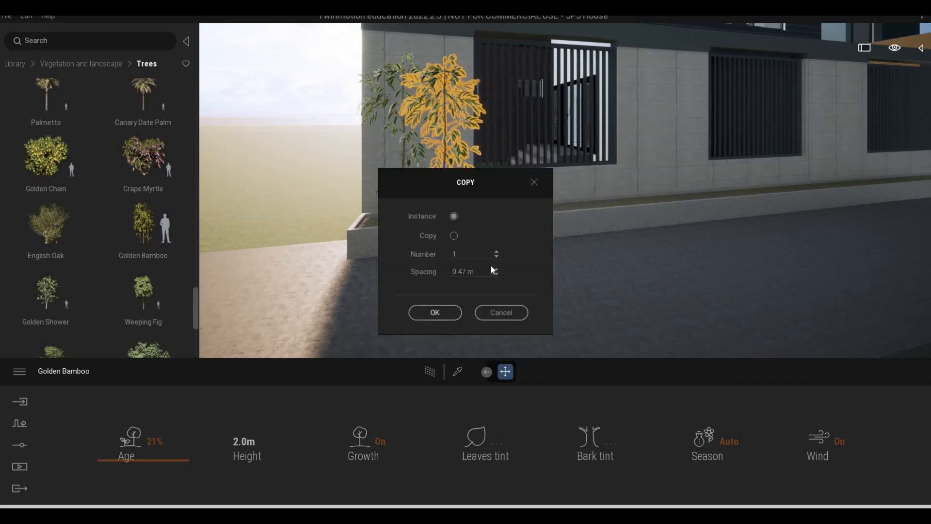
- Copy the Golden Bamboo past the first window as one instance with 2.88 m spacing, and copy that one again with 0.76 m spacing
shift+drag(660, 198, 686, 192)
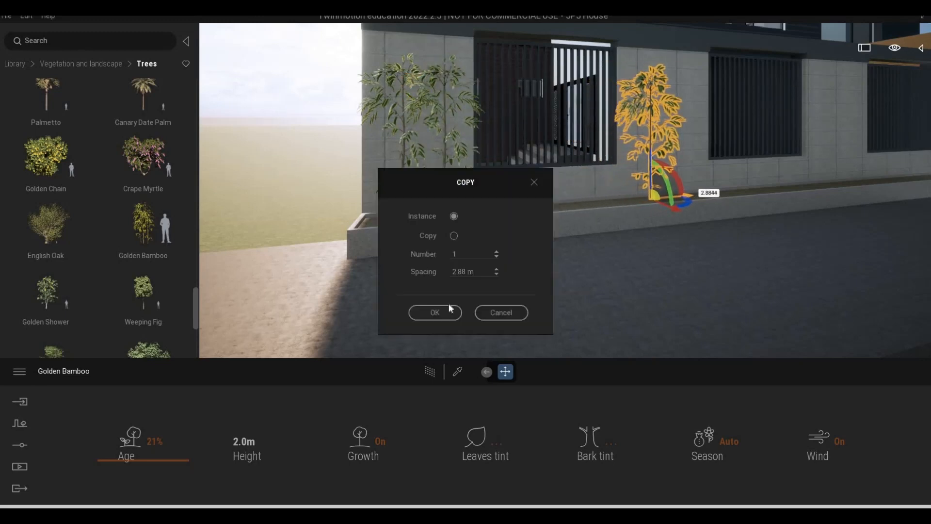
key(Return)
shift+drag(611, 202, 683, 198)
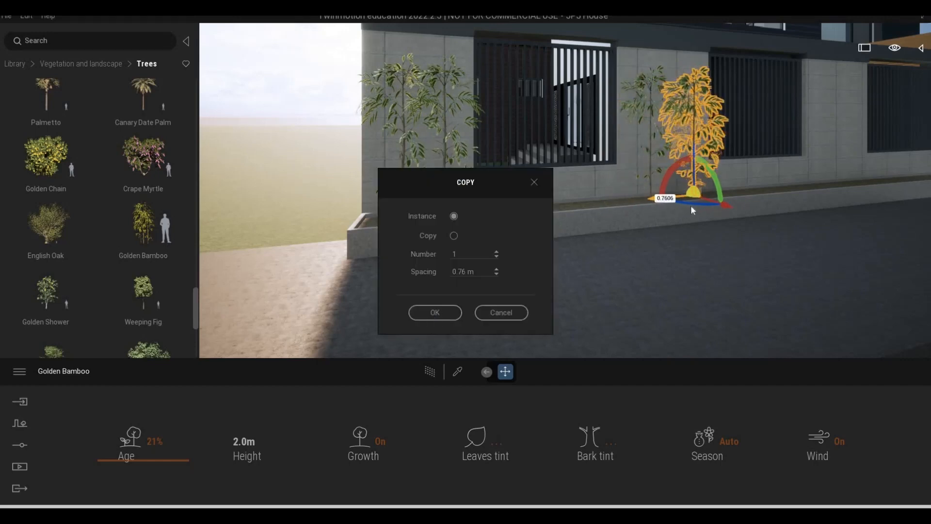
key(Return)
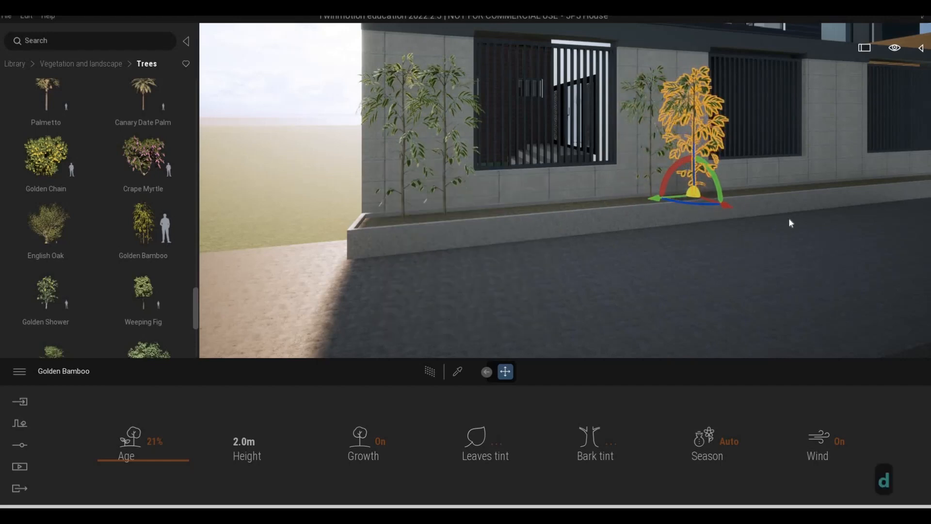
- Try copying the Golden Bamboo past the second window as an instance with 2.88 m spacing and shifting it, and undo both changes
key(d)
key(w)
key(a)
key(s)
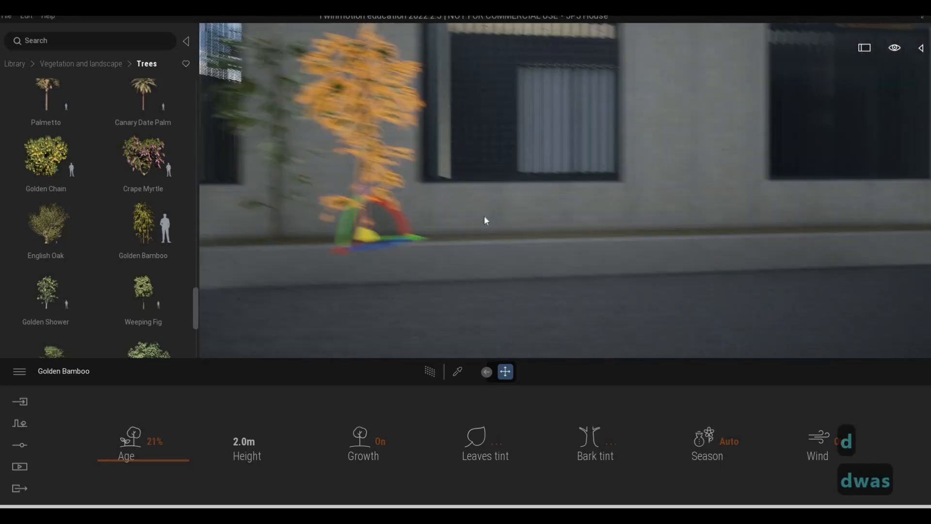
key(d)
shift+drag(601, 222, 618, 216)
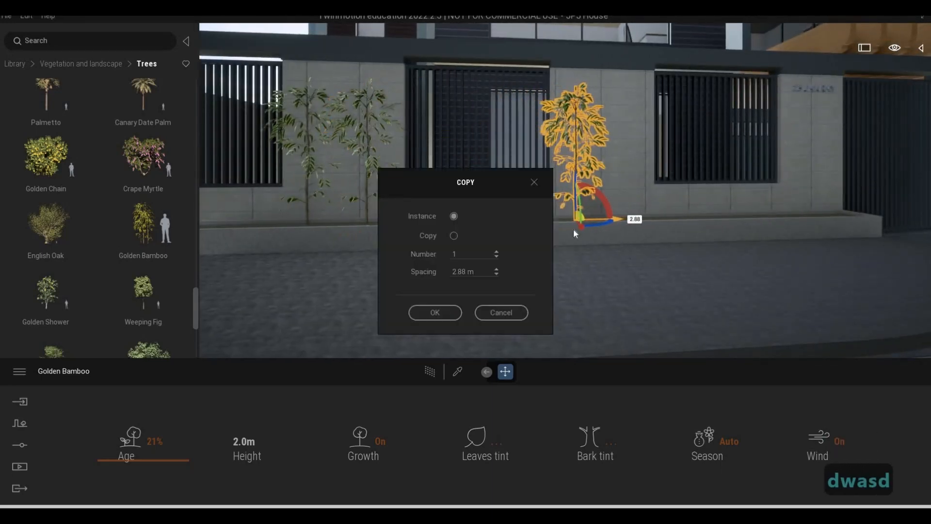
key(Return)
drag(703, 216, 581, 219)
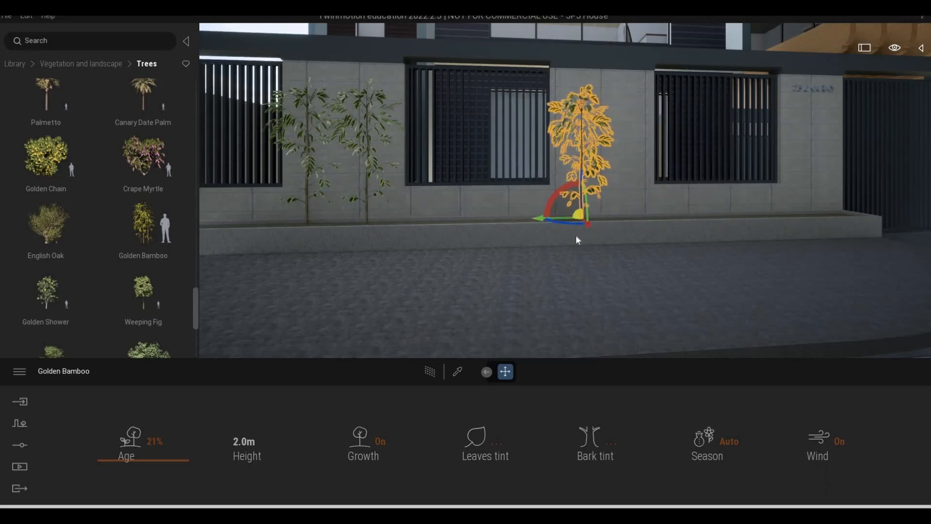
key(ctrl+z)
key(ctrl+z)
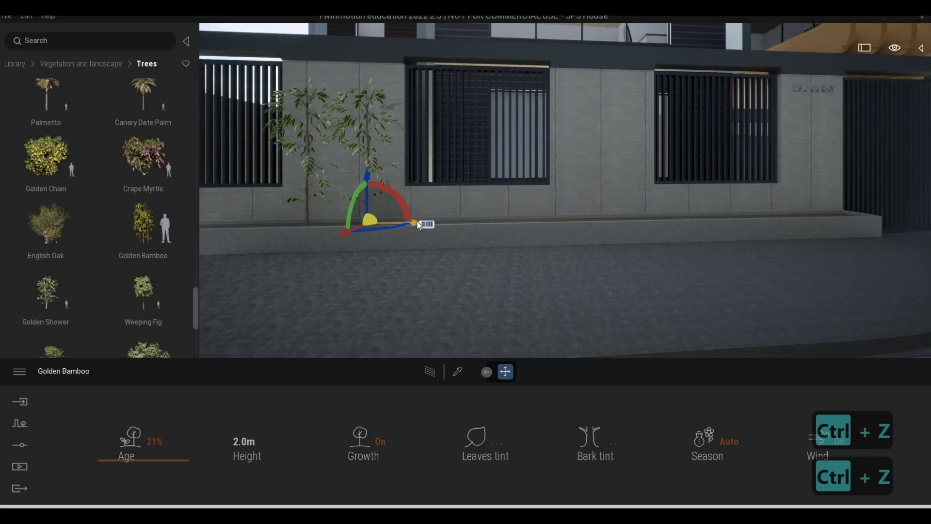
- Copy the Golden Bamboo past the second window, and add one more instance beside it with 0.72 m spacing
alt+drag(581, 225, 620, 226)
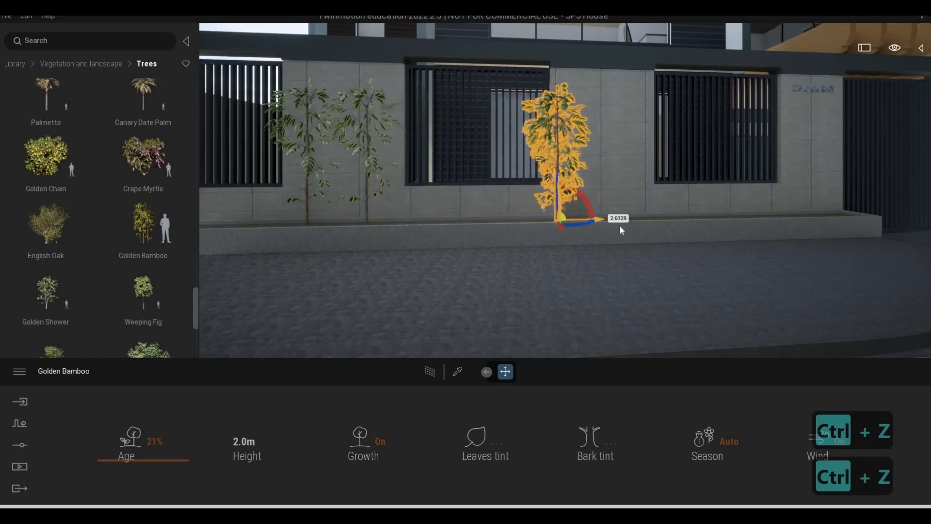
key(Return)
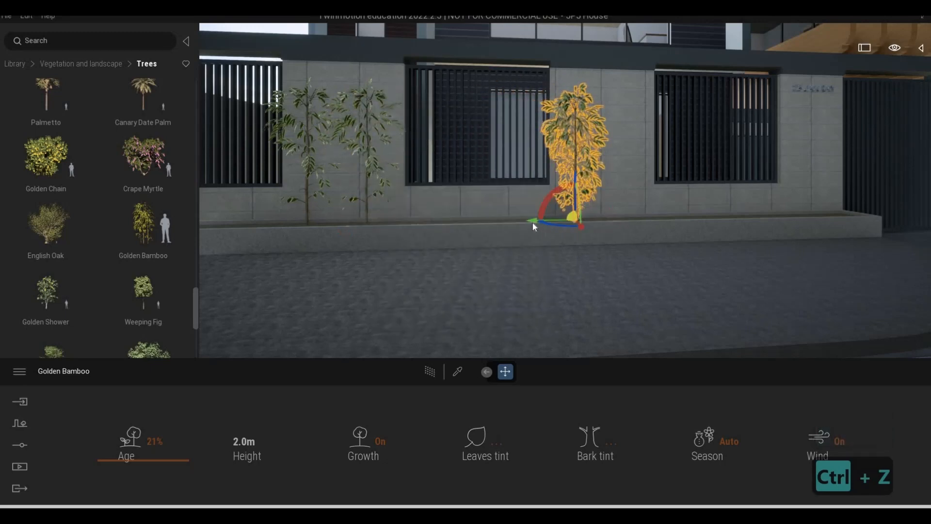
alt+drag(582, 220, 629, 223)
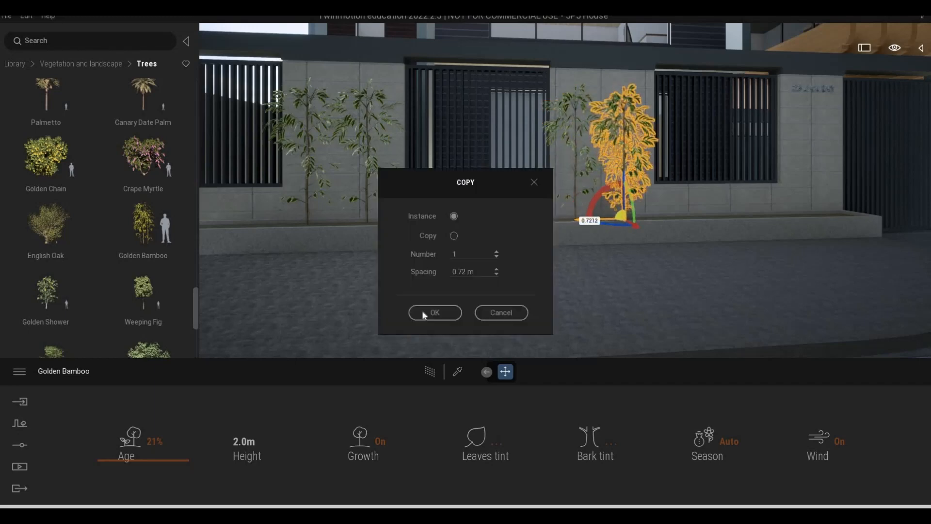
key(Return)
- Make one independent copy of the Golden Bamboo with 3.09 m spacing below the address lettering, set its age to 6%, and deselect it
alt+drag(733, 219, 776, 221)
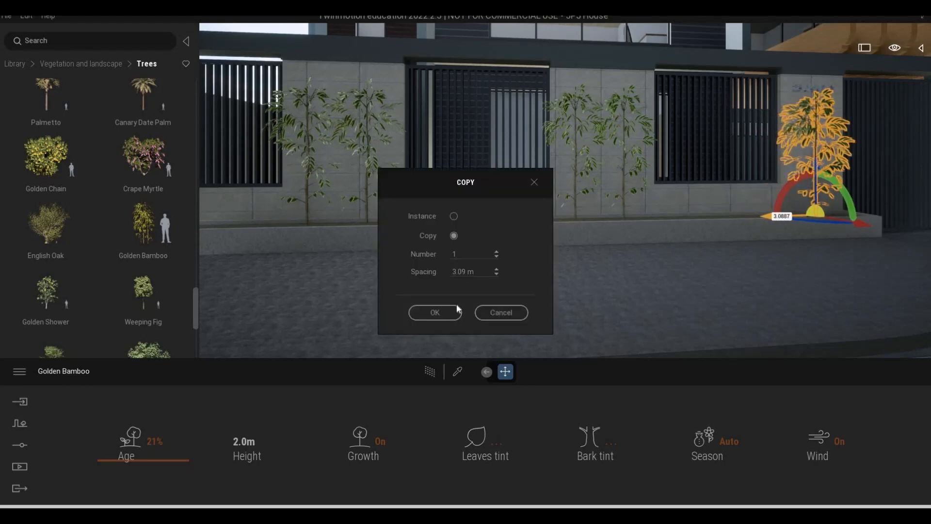
click(435, 312)
key(d)
key(w)
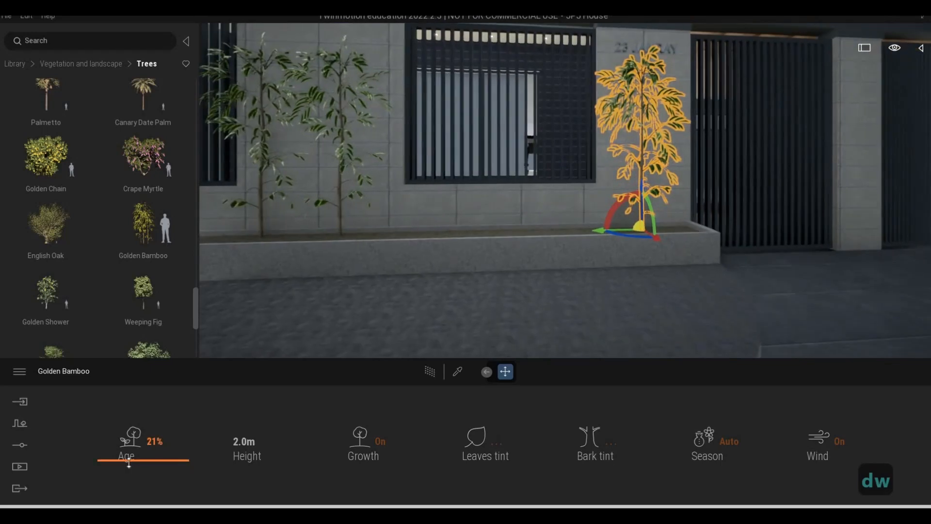
drag(134, 473, 133, 483)
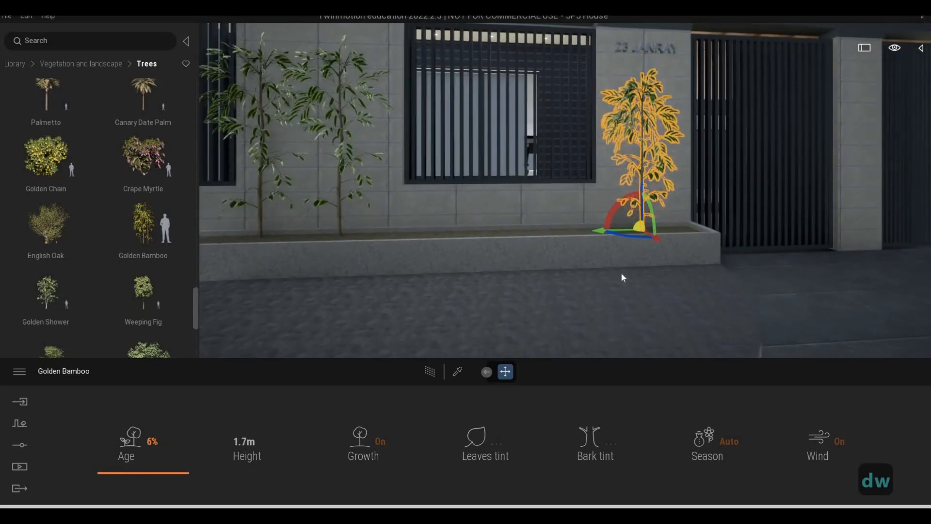
key(d)
key(s)
key(a)
key(Escape)
key(Escape)
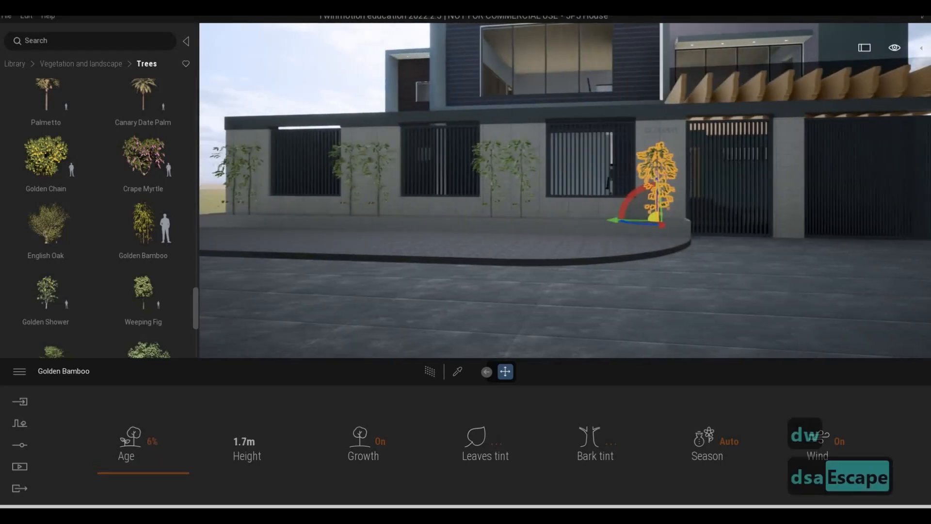
- Find Tropical Almond among the library's trees and place one in the planter below the first window
key(a)
key(w)
key(q)
key(a)
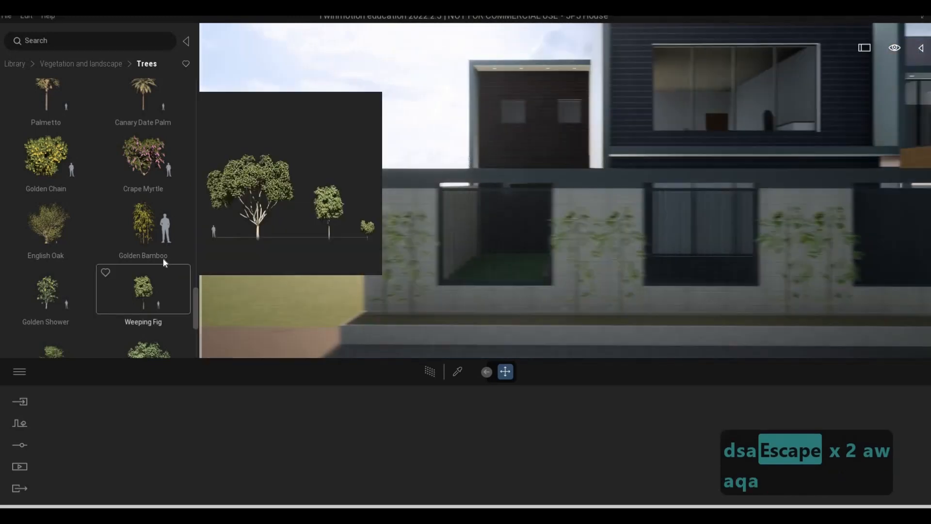
scroll(163, 269, down, 2)
scroll(163, 269, down, 1)
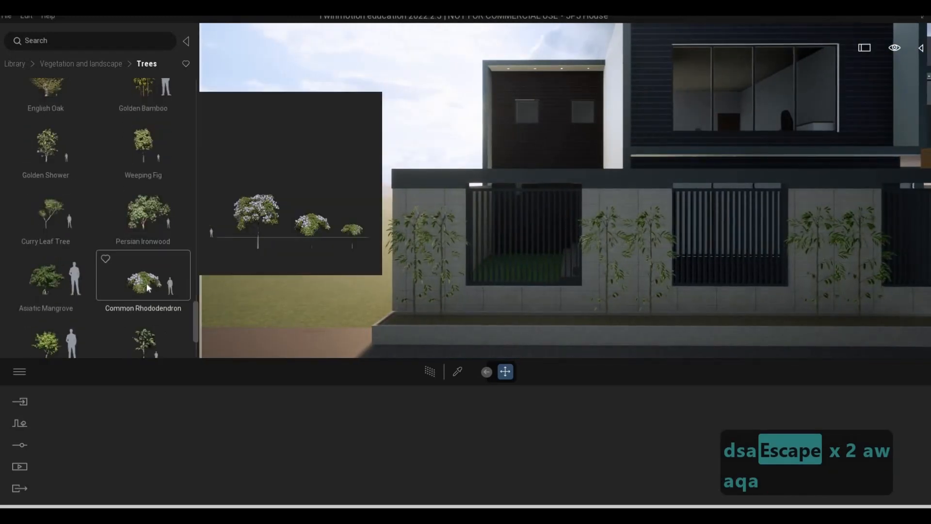
key(a)
key(a)
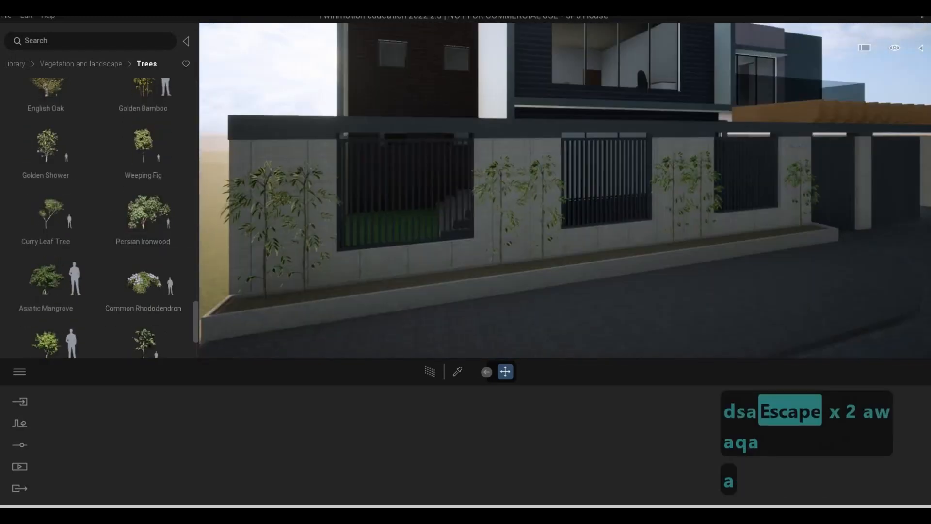
key(e)
scroll(43, 286, down, 1)
key(a)
key(w)
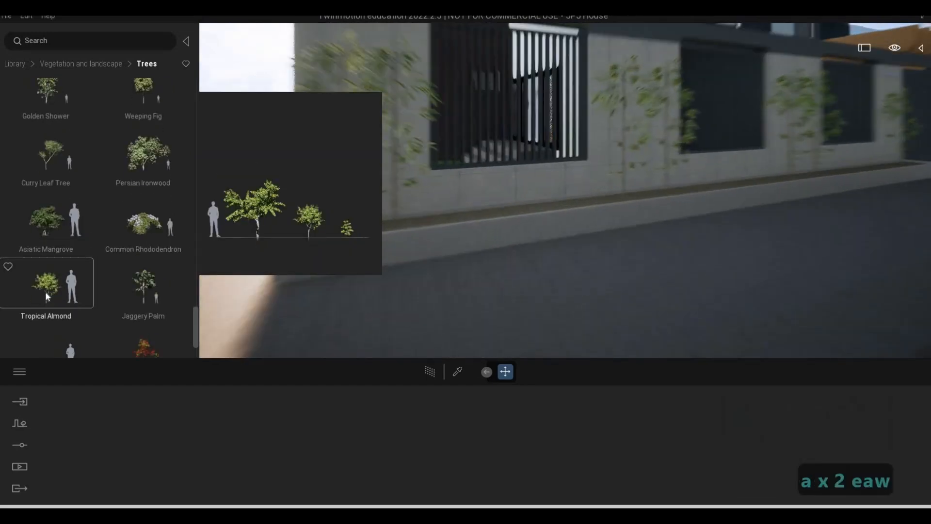
key(a)
drag(462, 263, 572, 223)
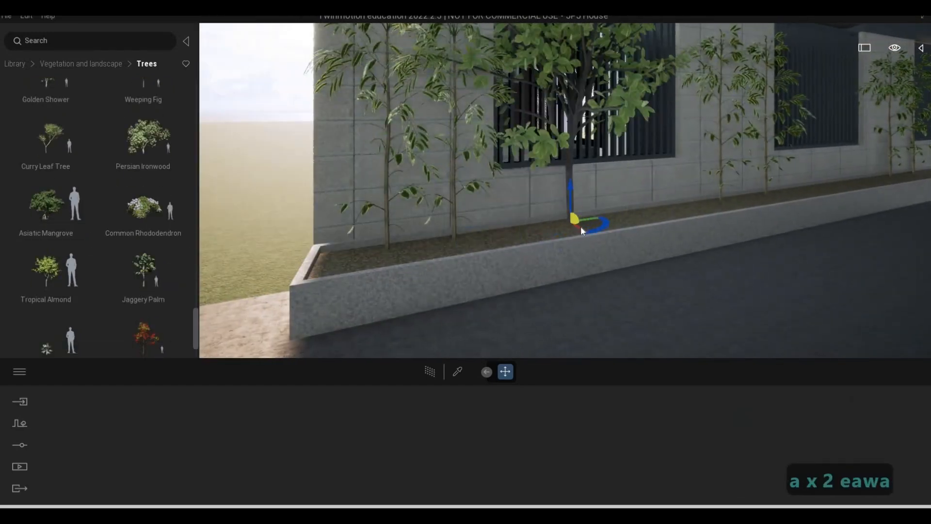
- Set the Tropical Almond's age to 0% and move it about 0.29 m along the planter toward the corner
key(s)
key(d)
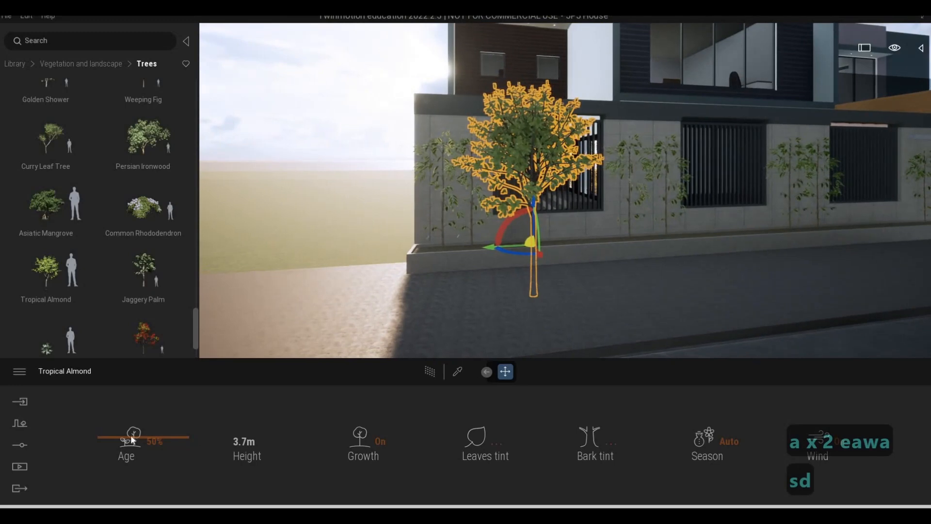
drag(131, 471, 134, 490)
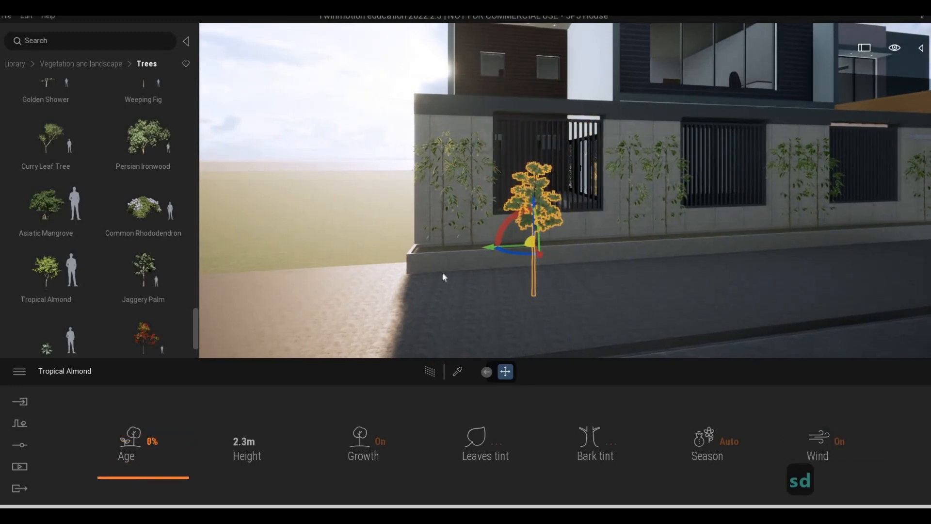
scroll(485, 262, up, 2)
drag(478, 263, 451, 265)
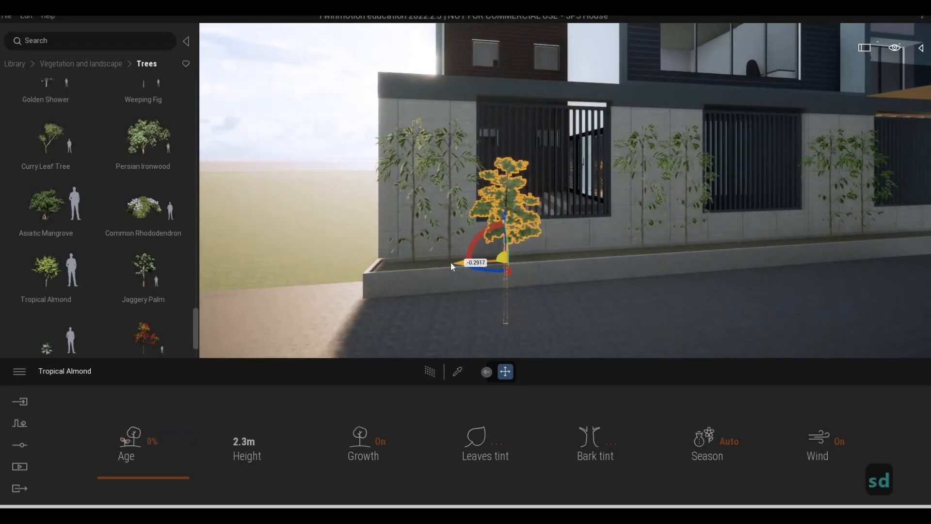
- Find Mazari Palm among the library's trees and place one in the planter beside the Tropical Almond
key(w)
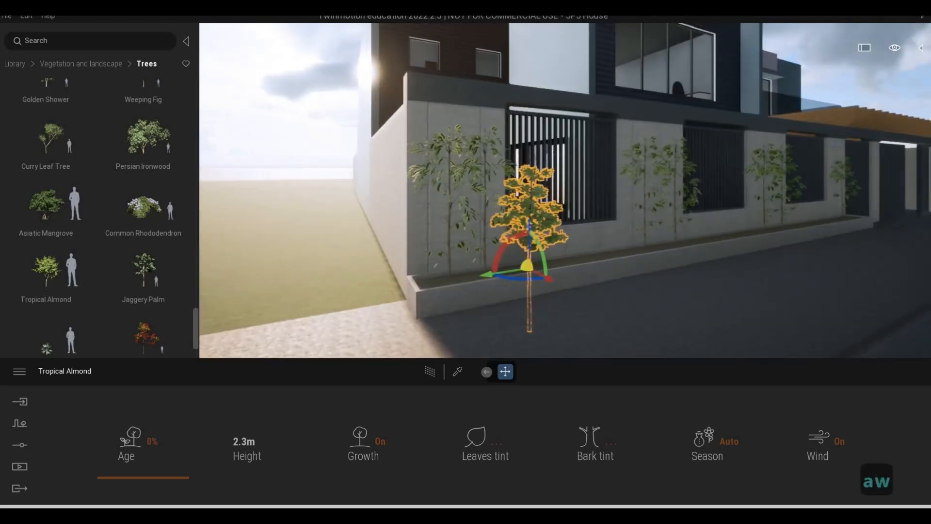
key(a)
key(d)
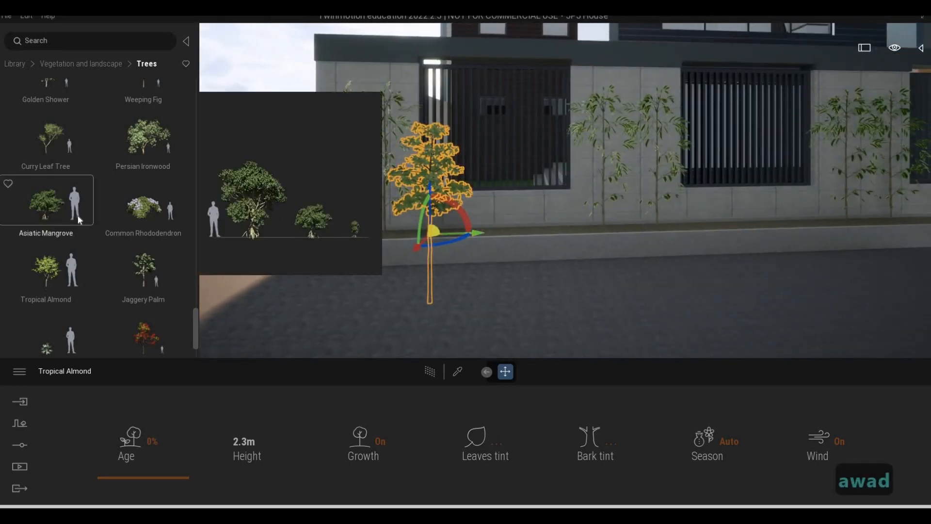
scroll(78, 214, down, 3)
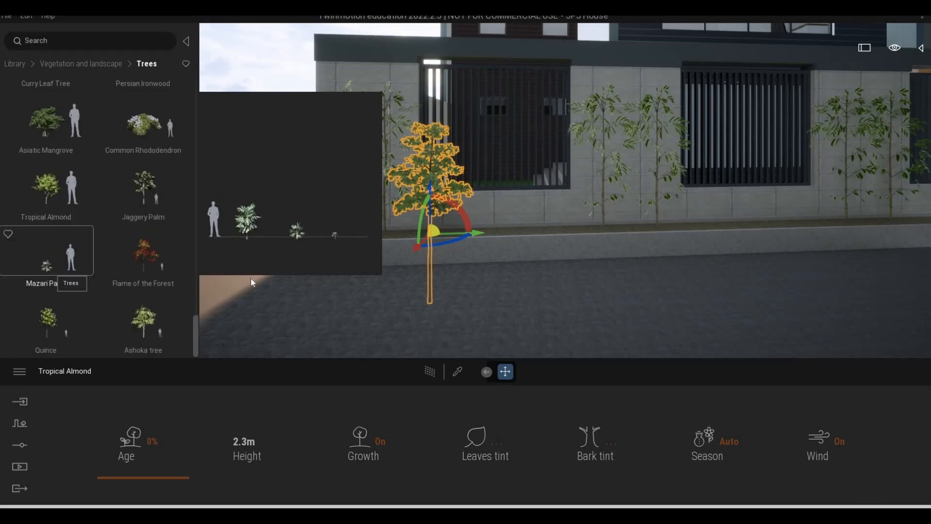
key(a)
key(w)
key(a)
key(s)
key(d)
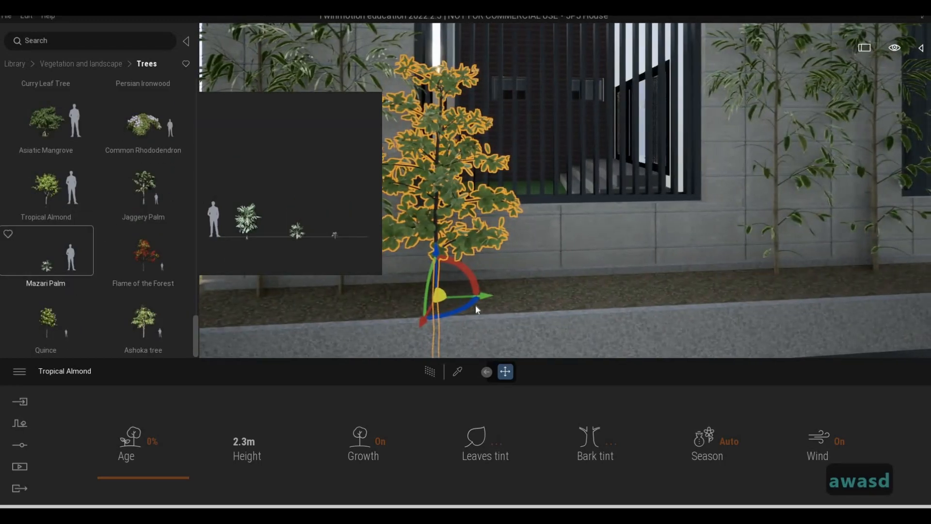
drag(476, 306, 486, 304)
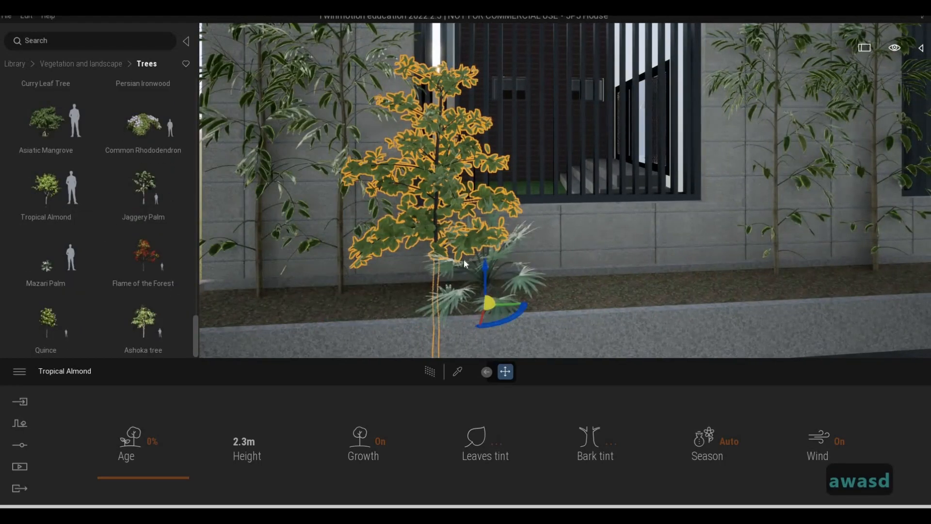
- Delete the Tropical Almond from the planter
click(427, 175)
key(Delete)
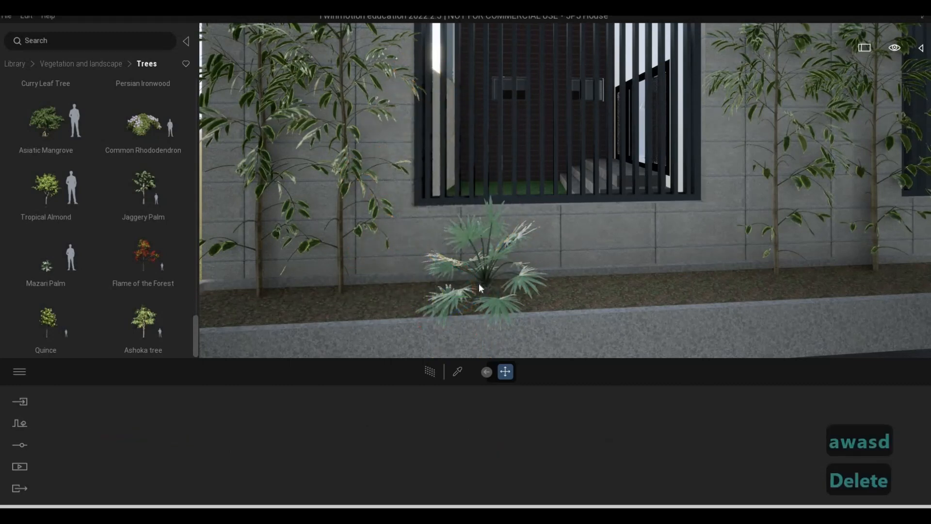
- Move the Mazari Palm along the planter to its corner end, in front of the first Golden Bamboos
key(s)
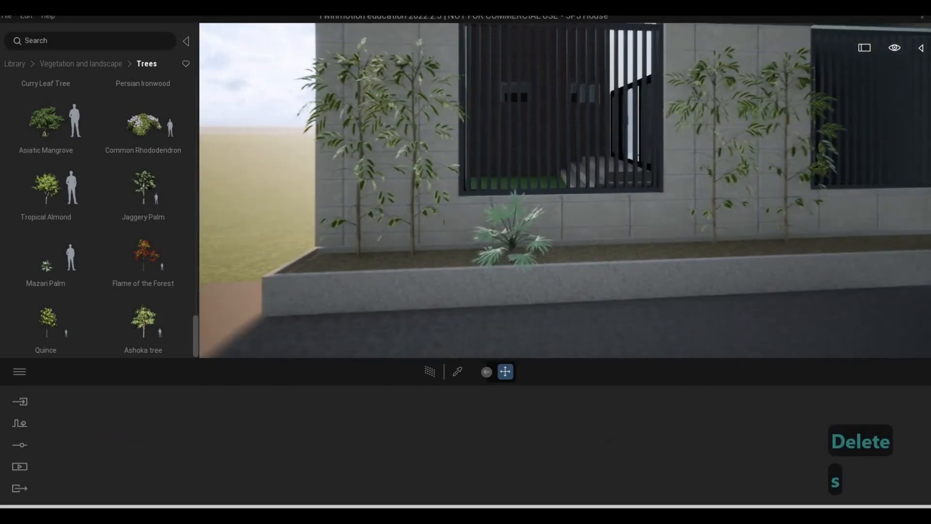
key(a)
key(w)
key(d)
key(s)
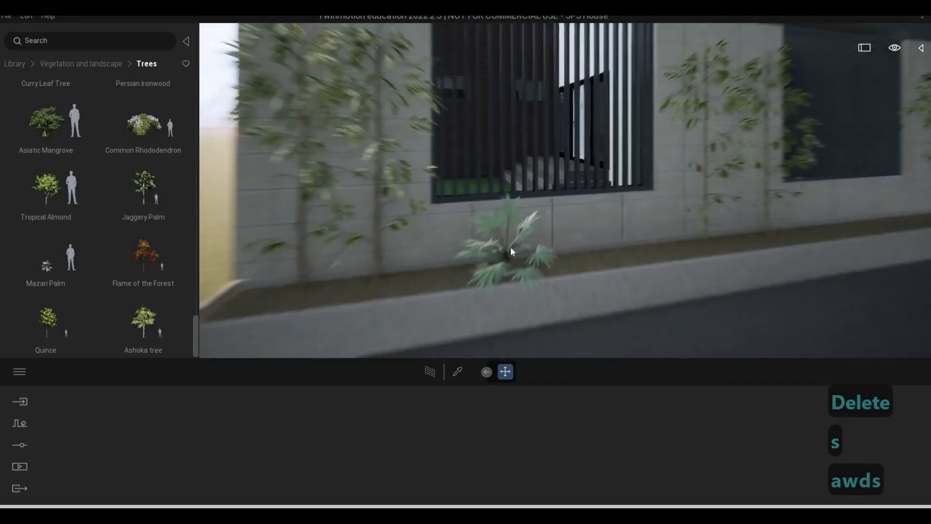
click(464, 267)
drag(426, 270, 428, 277)
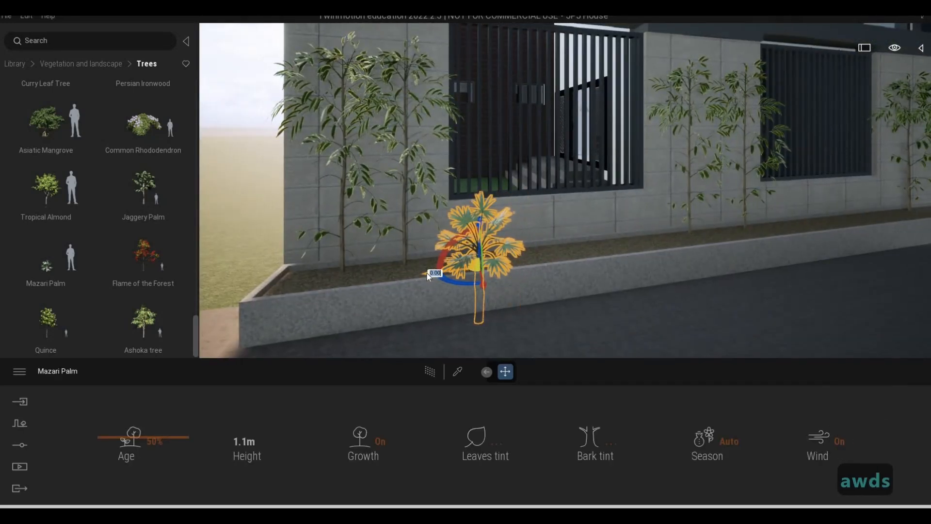
shift+middle_drag(426, 273, 406, 272)
right_drag(420, 272, 641, 278)
key(a)
key(s)
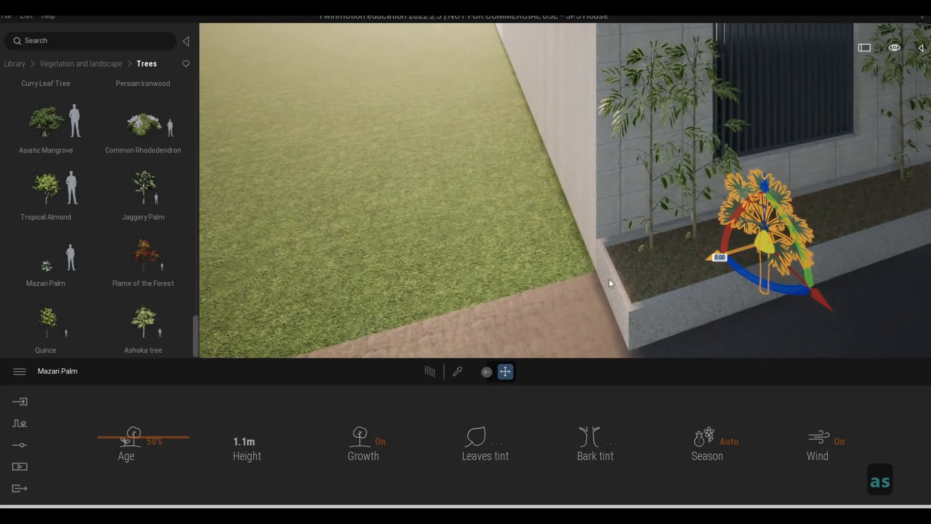
drag(713, 255, 611, 285)
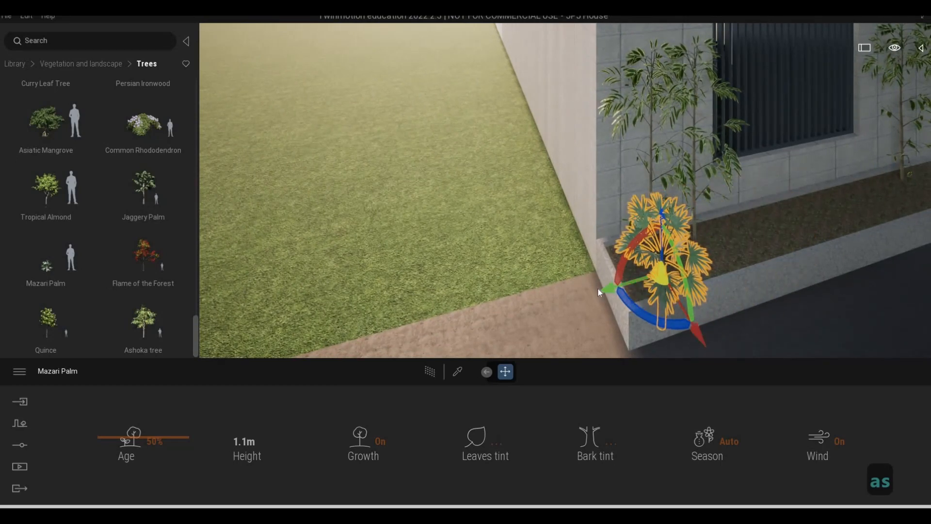
mouse_move(655, 278)
mouse_down()
mouse_move(594, 291)
mouse_move(650, 284)
mouse_up()
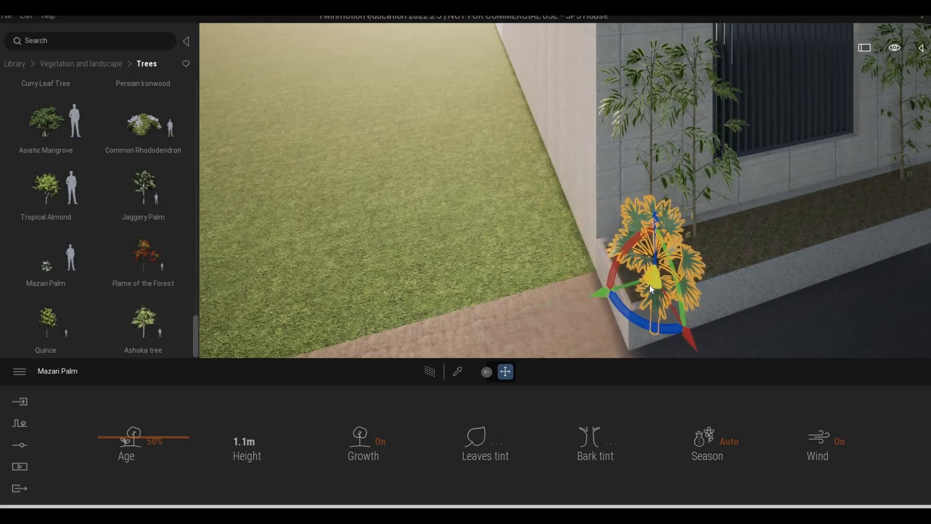
key(ctrl+z)
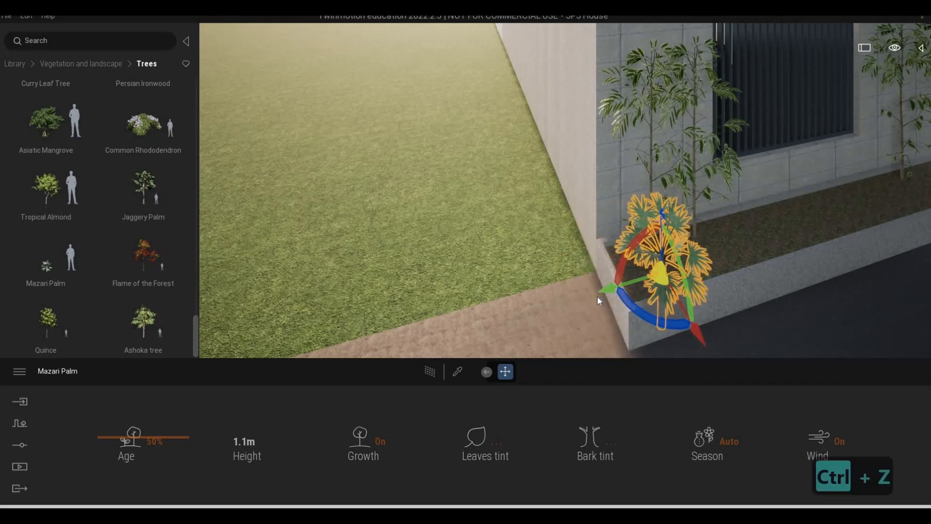
- Copy the Mazari Palm along the front wall's planter as 30 instances spaced 0.66 m apart
click(607, 293)
alt+drag(674, 276, 691, 275)
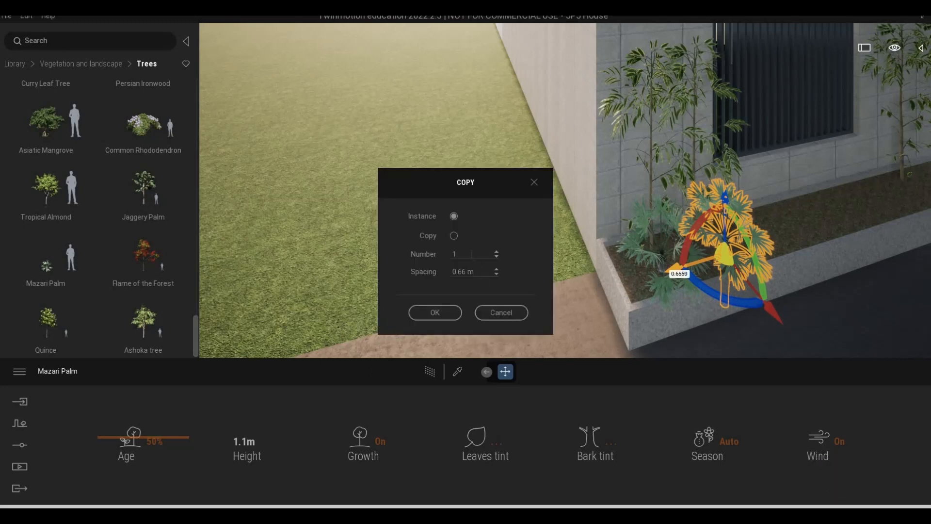
key(Tab)
text(30)
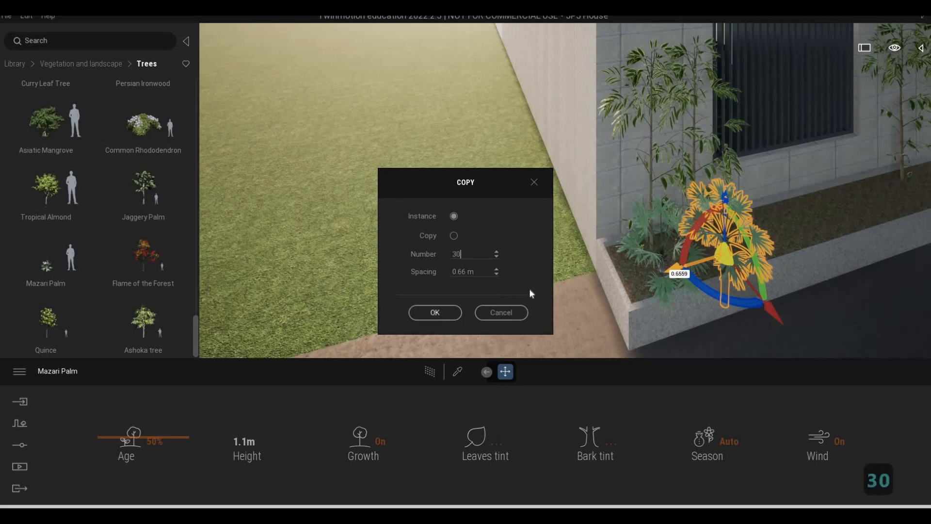
click(435, 312)
key(d)
key(w)
key(d)
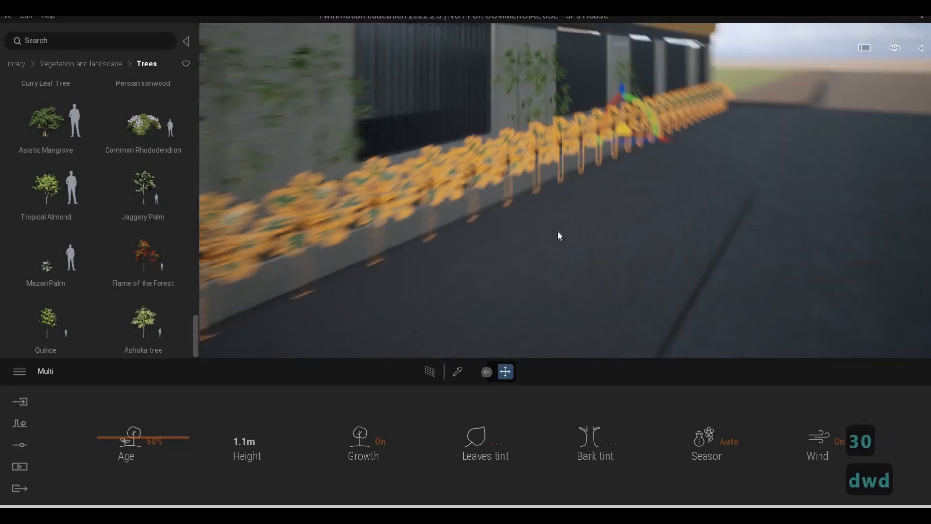
key(q)
key(w)
key(Escape)
key(Escape)
- Delete the surplus Mazari Palms that run past the end of the planter in front of the gates
key(s)
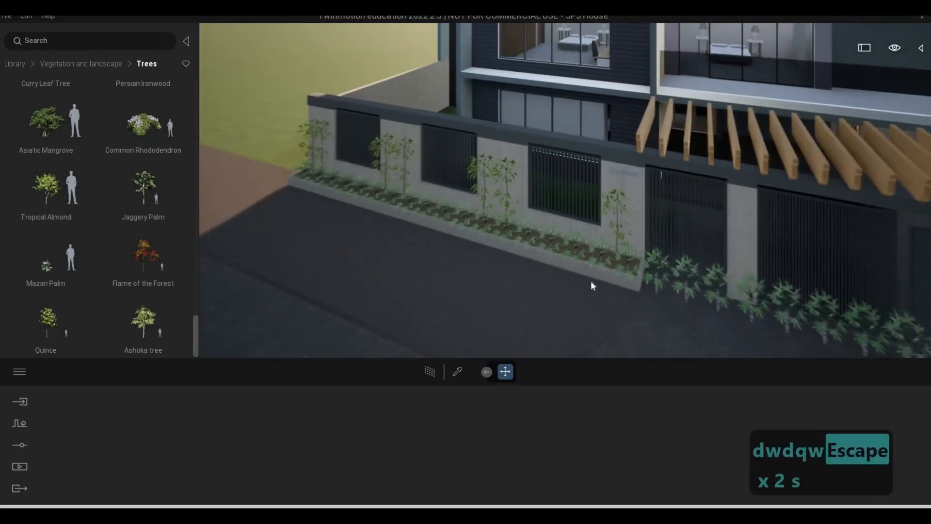
key(d)
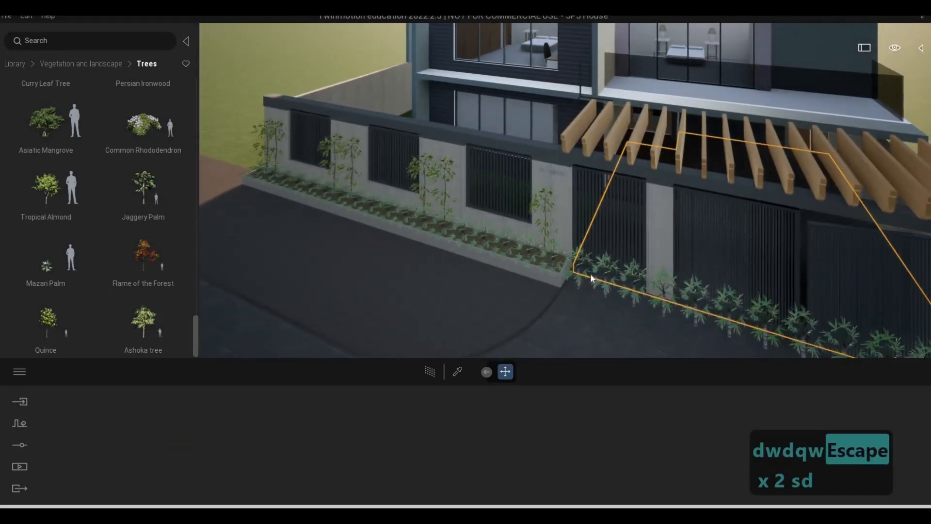
key(Escape)
key(Escape)
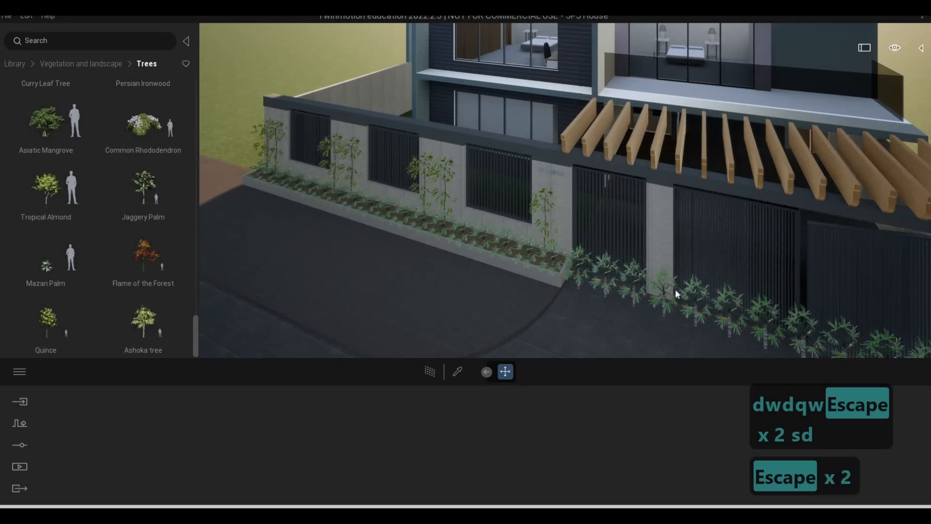
click(927, 46)
scroll(883, 274, down, 10)
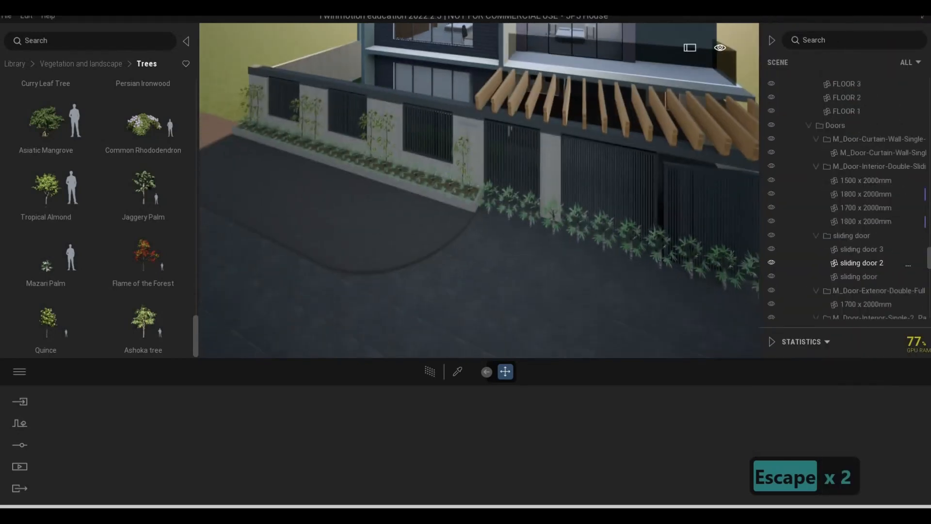
scroll(890, 280, down, 10)
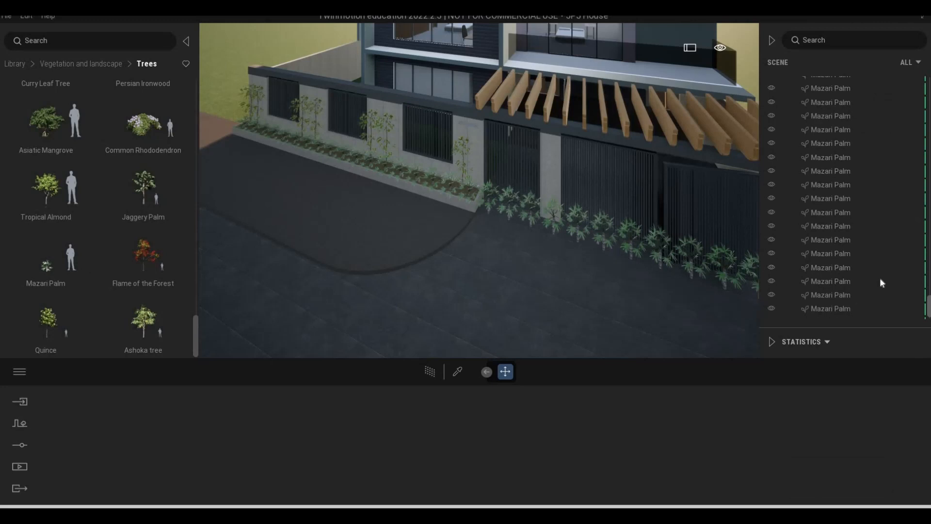
click(834, 189)
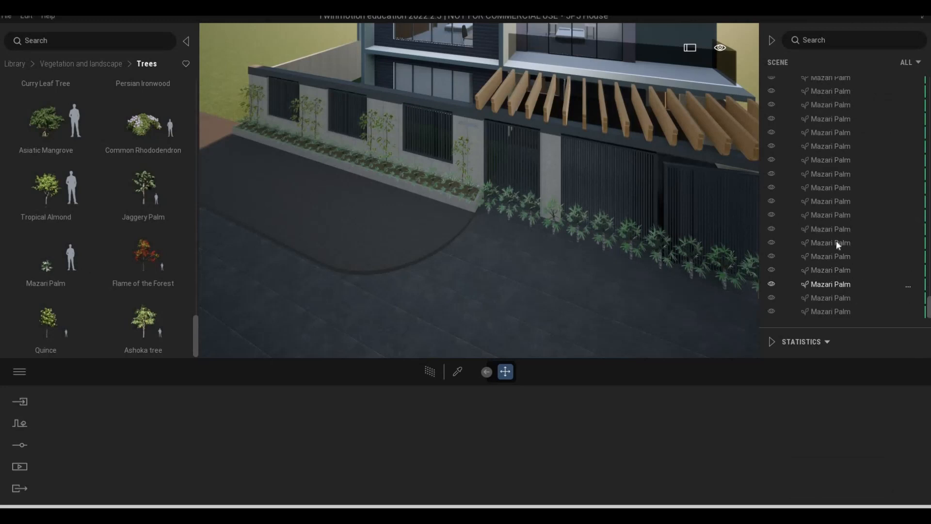
click(825, 147)
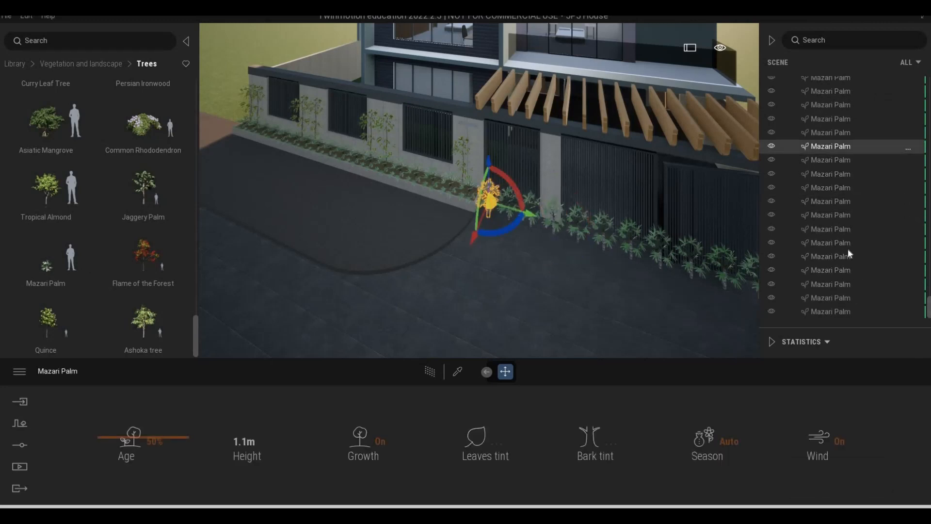
shift+click(837, 312)
key(Delete)
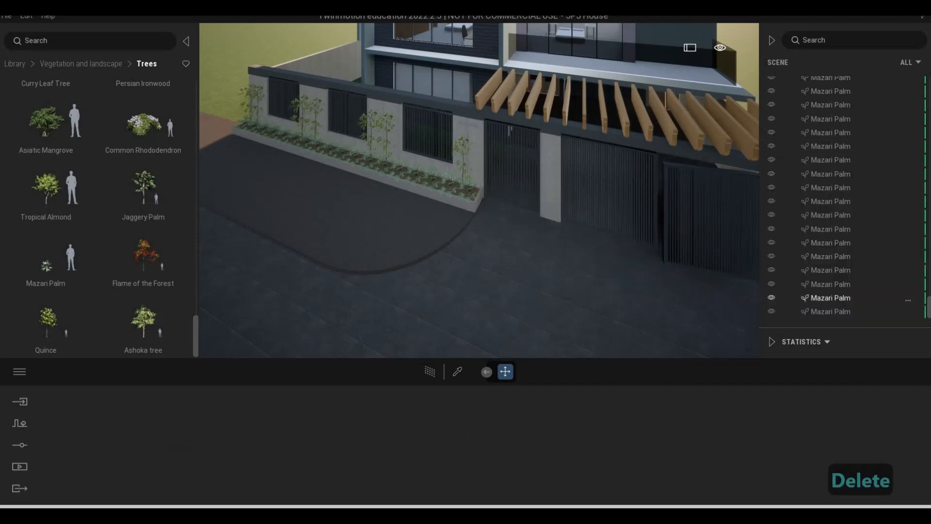
- Examine the row of Mazari Palms and Golden Bamboos along the front wall's planter from the gates to the corner
key(a)
key(Escape)
key(Escape)
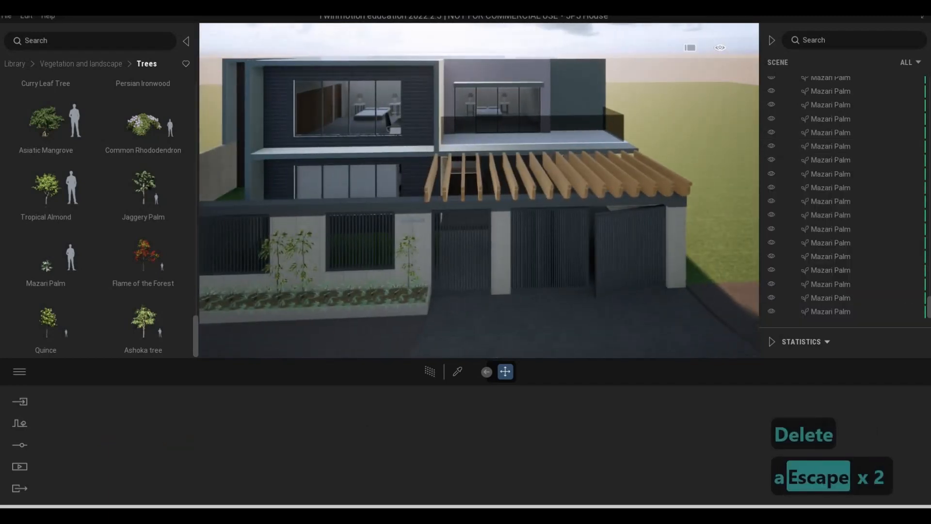
key(a)
key(w)
key(e)
key(a)
key(e)
key(e)
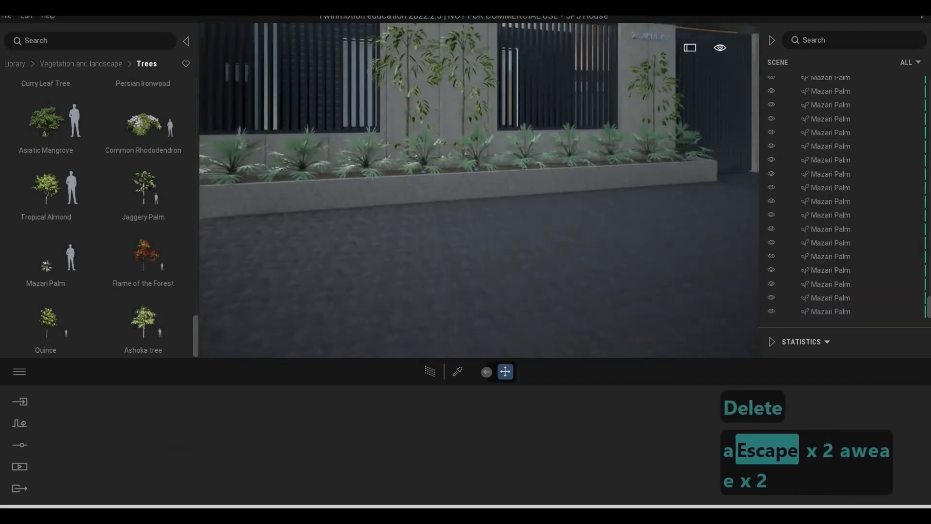
key(Escape)
key(Escape)
key(a)
key(a)
key(a)
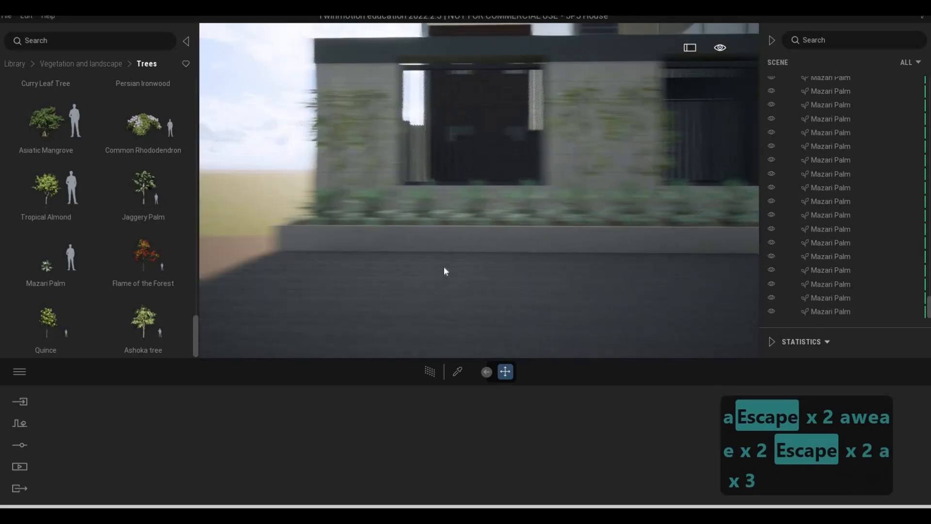
key(w)
key(s)
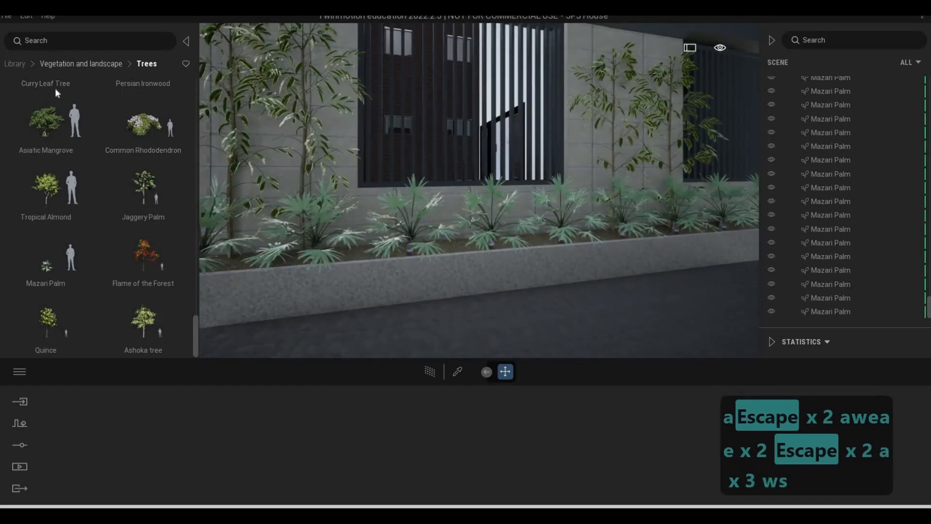
- Place a Spot light from the library's lights in the planter in front of the corner Golden Bamboo pair
click(19, 64)
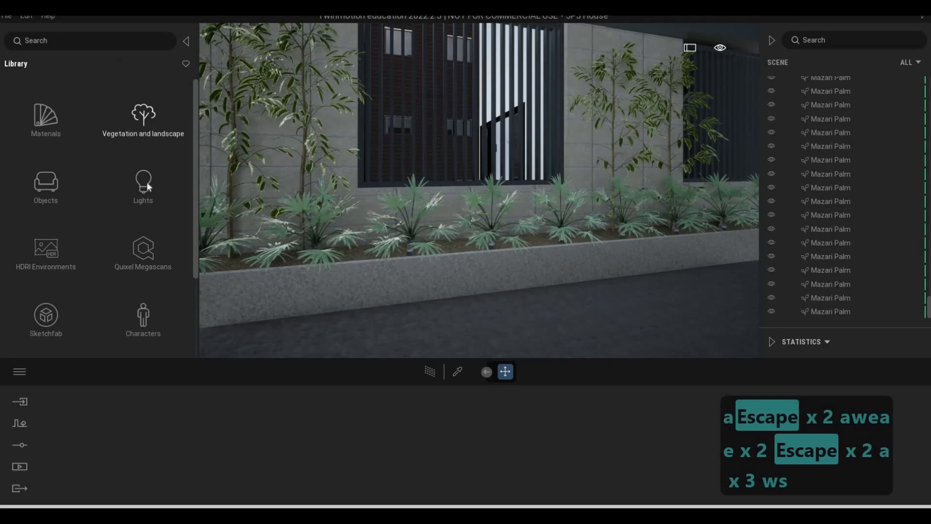
click(147, 182)
key(a)
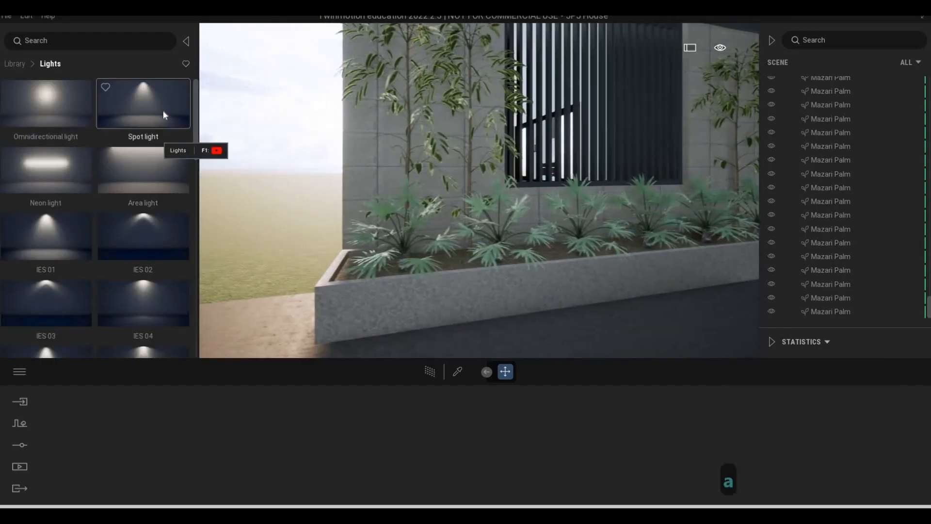
key(s)
key(w)
key(q)
key(s)
key(w)
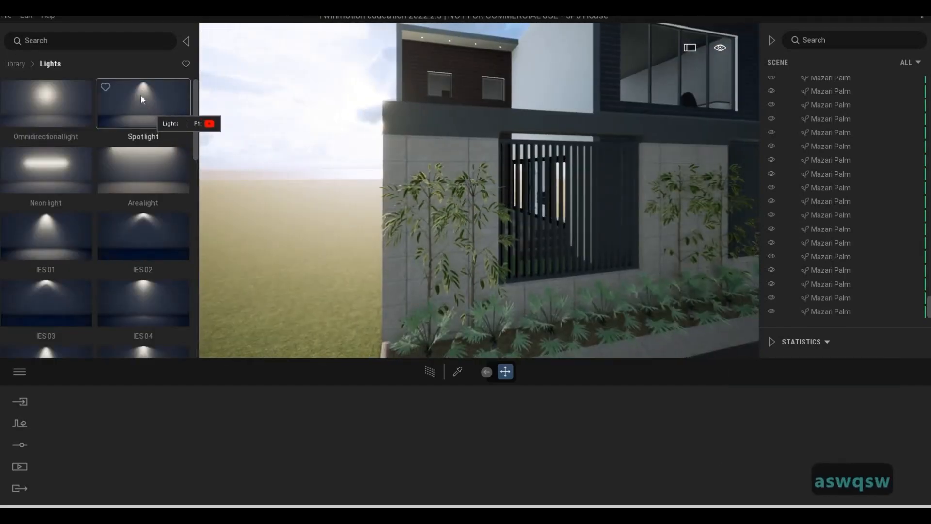
key(e)
key(s)
drag(142, 93, 454, 221)
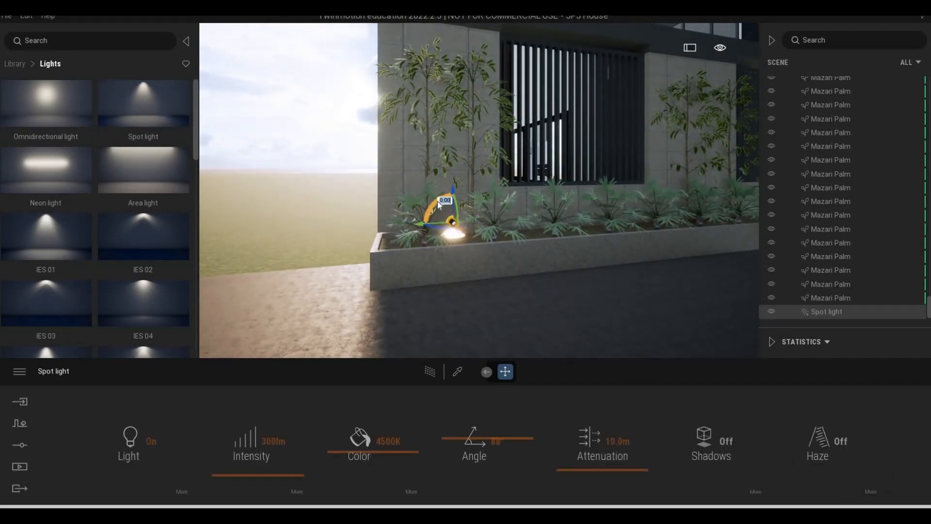
- Rotate the spot light 180° to shine up the wall and lower it about 0.17 m into the planter
text(180)
key(Return)
click(445, 203)
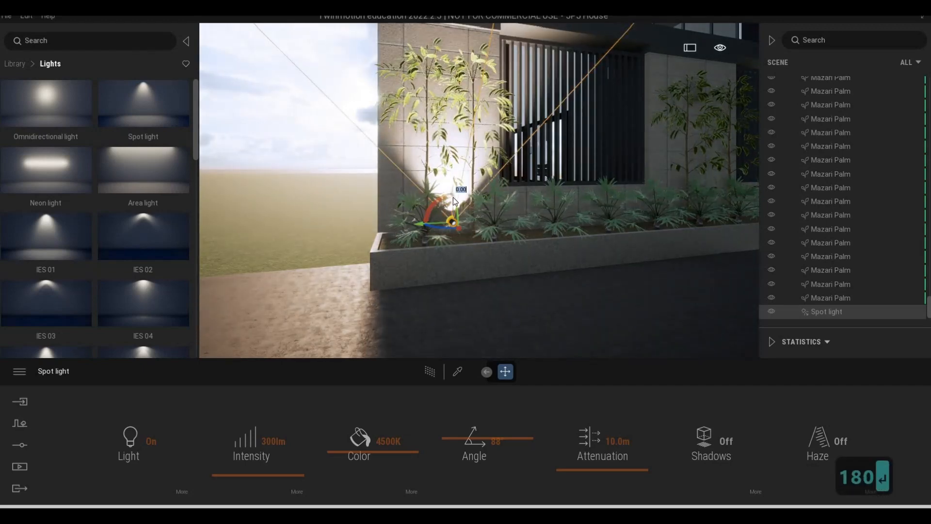
drag(452, 207, 453, 223)
- Set the spot light's intensity to 30 lm
key(s)
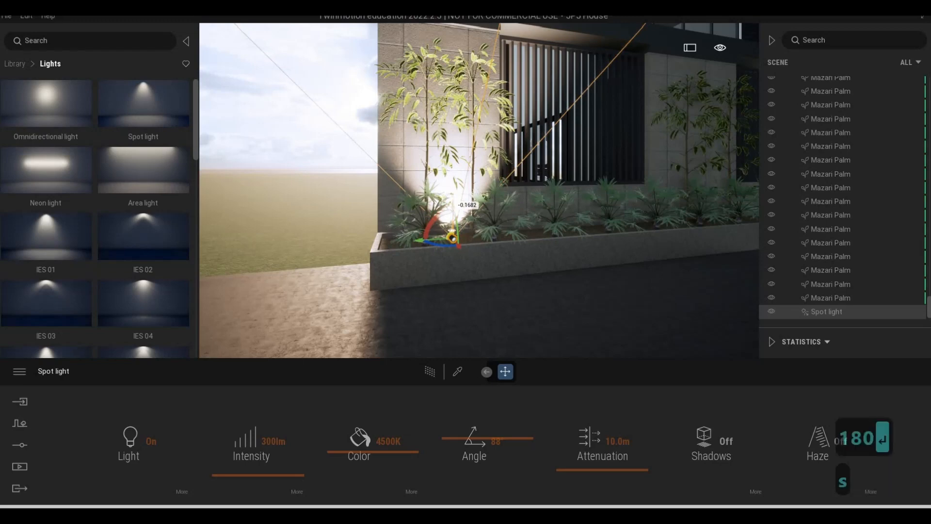
key(d)
key(a)
key(w)
key(a)
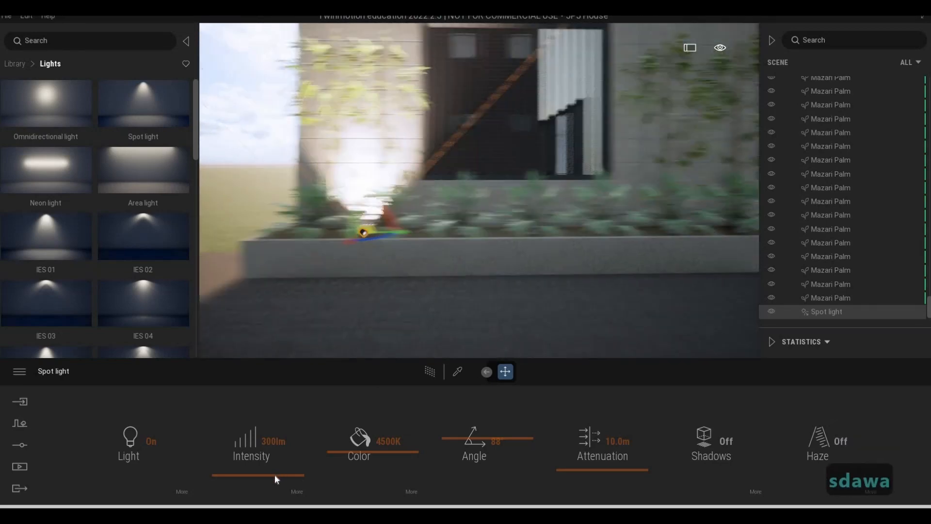
mouse_move(273, 476)
mouse_down()
mouse_move(279, 466)
mouse_move(267, 441)
mouse_up()
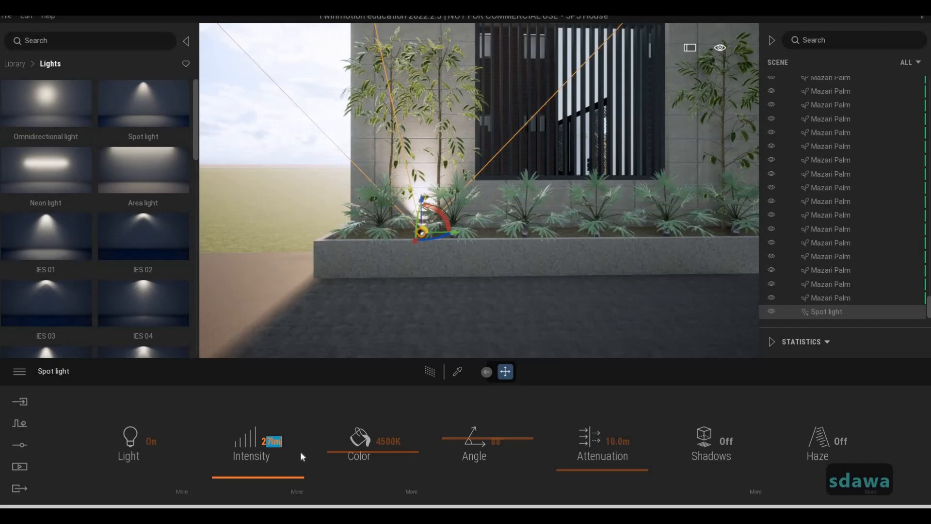
key(BackSpace)
key(BackSpace)
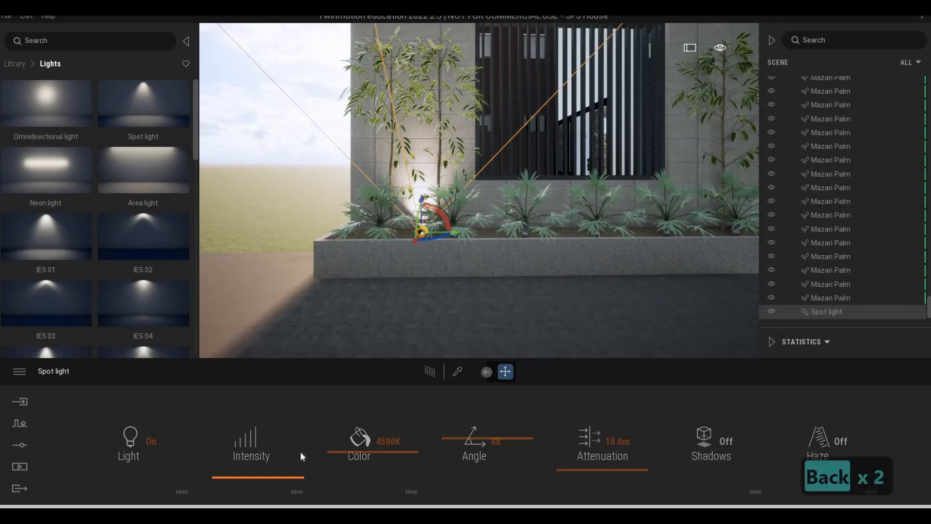
text(30)
key(Return)
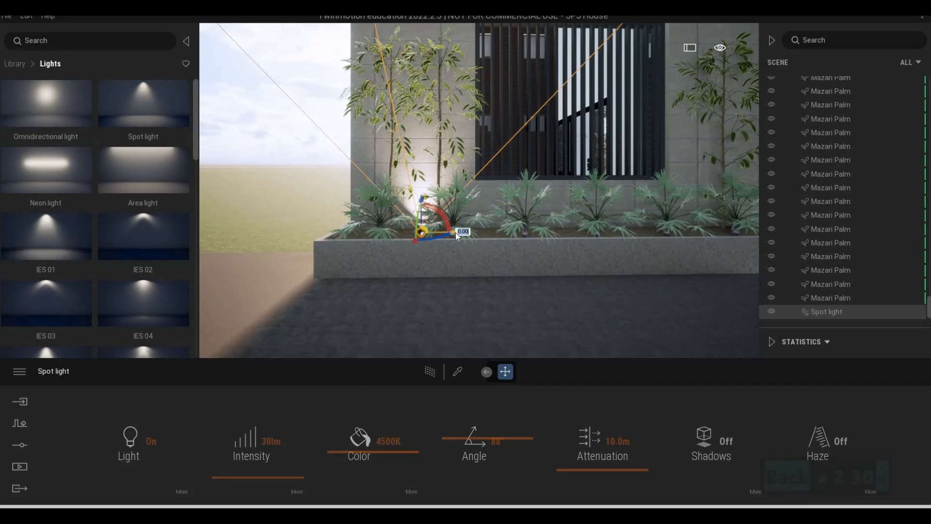
- Copy the spot light as one instance 3.43 m along the planter to the second Golden Bamboo pair
scroll(515, 249, down, 4)
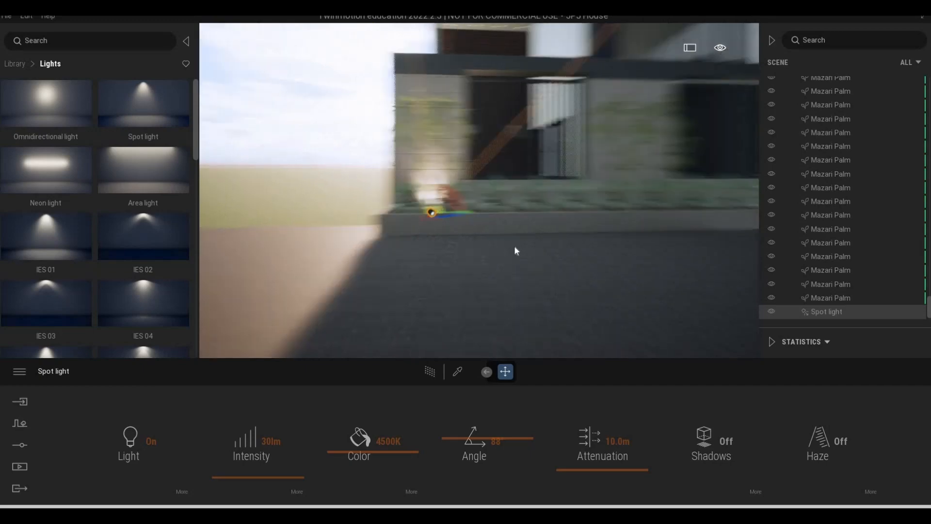
key(d)
right_drag(514, 246, 347, 214)
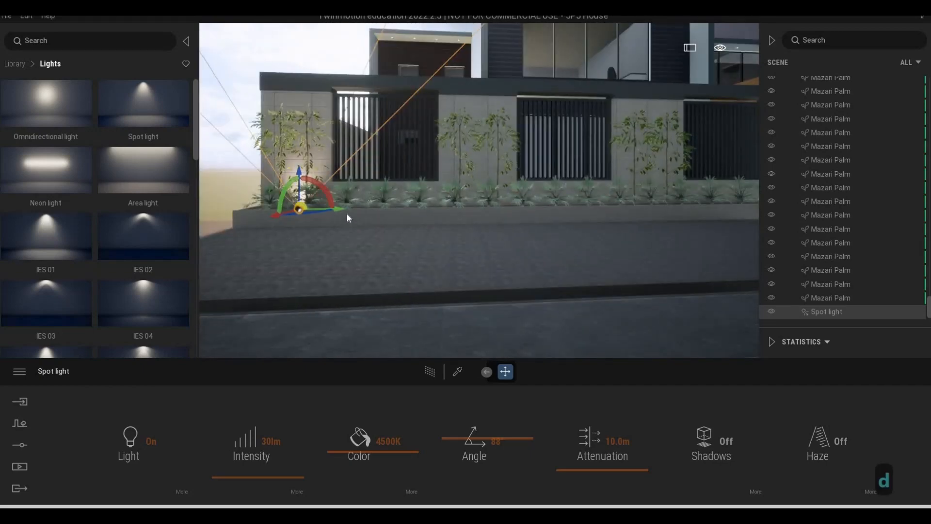
drag(339, 207, 512, 211)
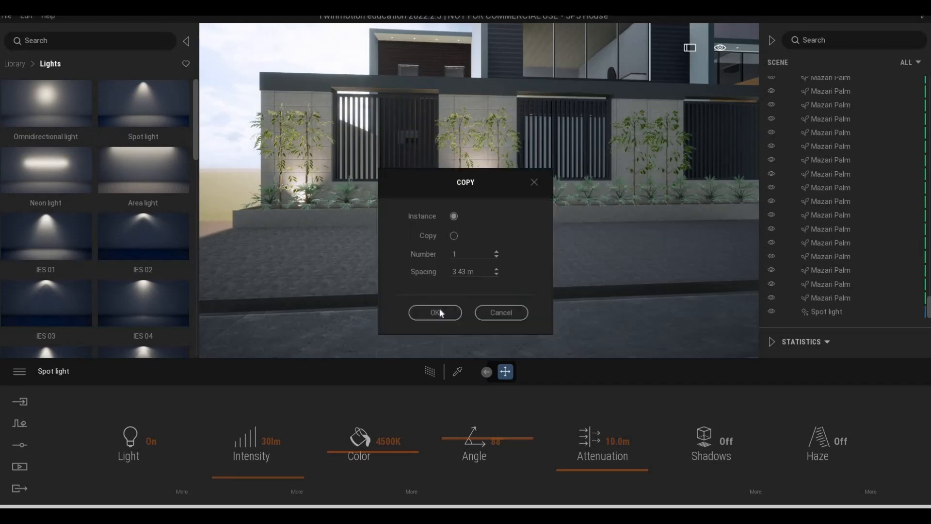
click(435, 312)
- Copy the spot light about 3.60 m onward to the third Golden Bamboo pair and about 3.48 m further to the last bamboo
key(d)
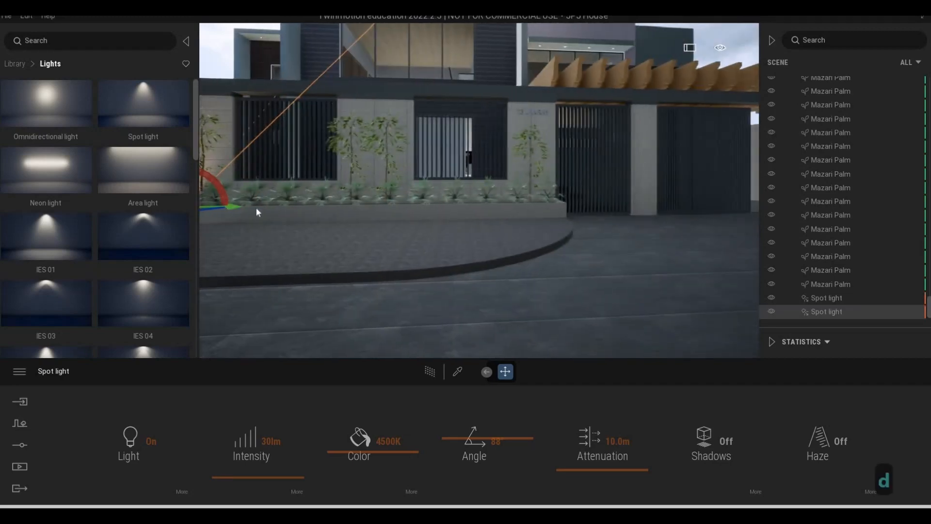
shift+drag(407, 207, 416, 207)
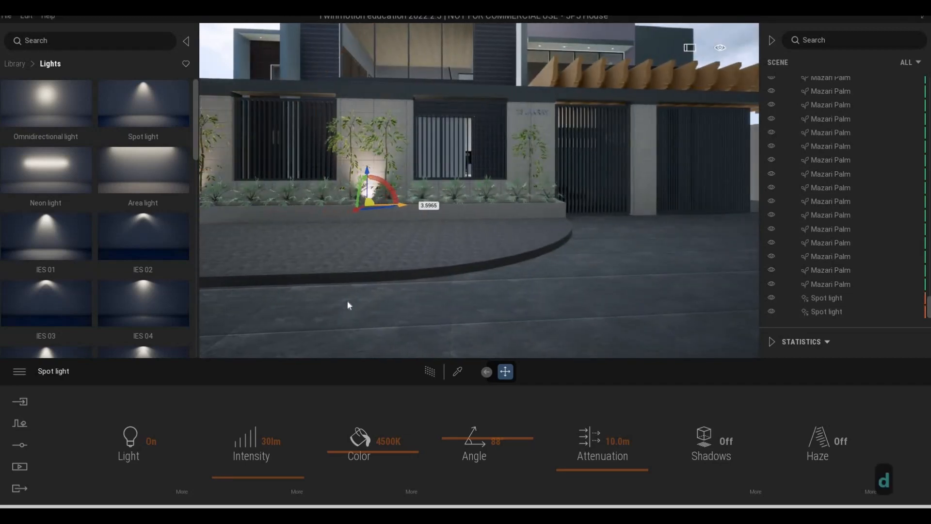
click(443, 313)
key(d)
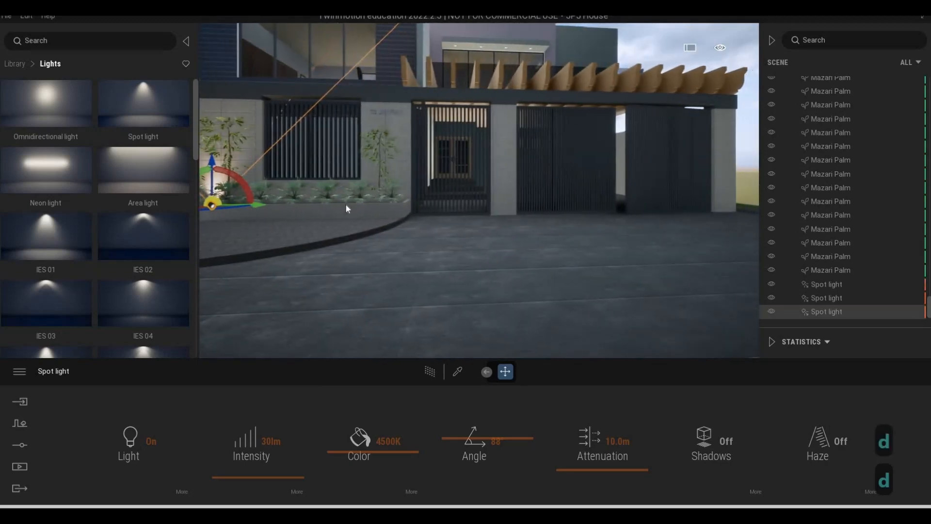
mouse_move(414, 209)
shift+mouse_down()
mouse_move(426, 208)
mouse_move(416, 222)
shift+mouse_up()
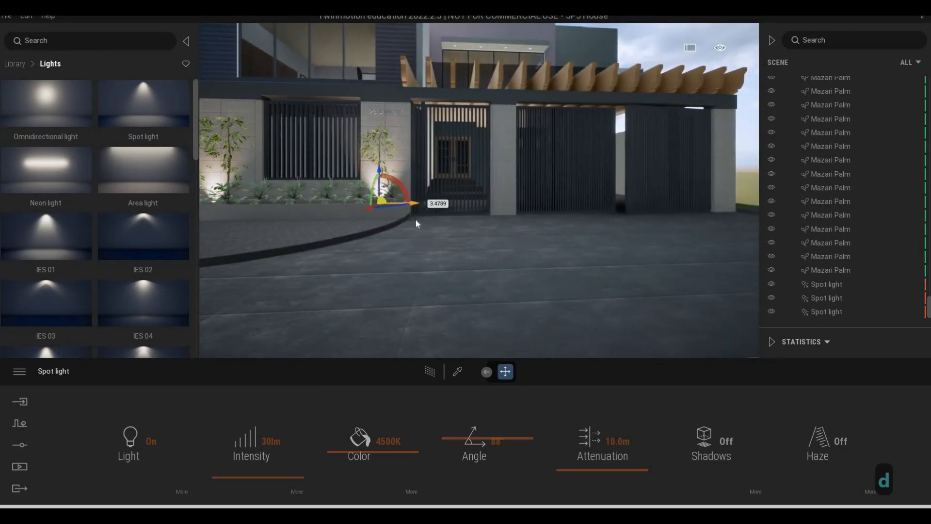
click(440, 313)
- Deselect the spot light and examine the uplit front wall and the house's facade from the street
key(a)
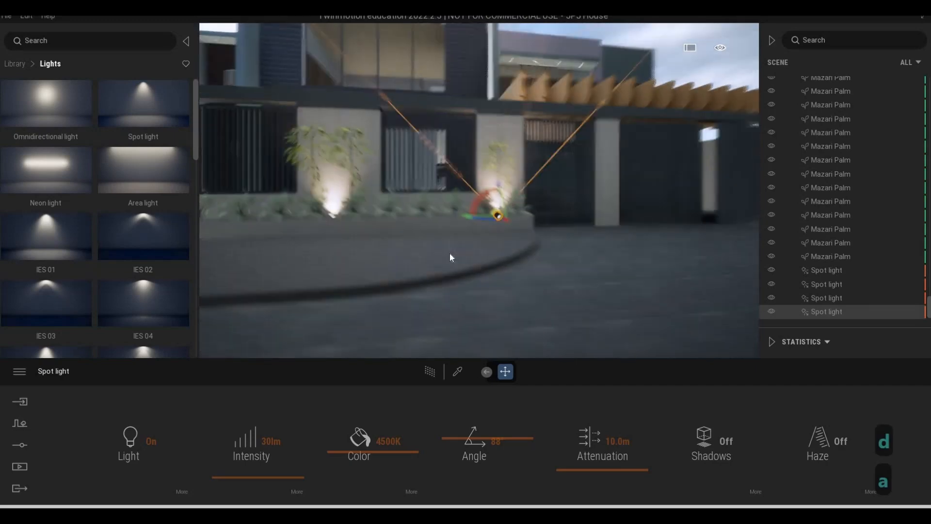
key(d)
key(Escape)
key(Escape)
key(a)
key(a)
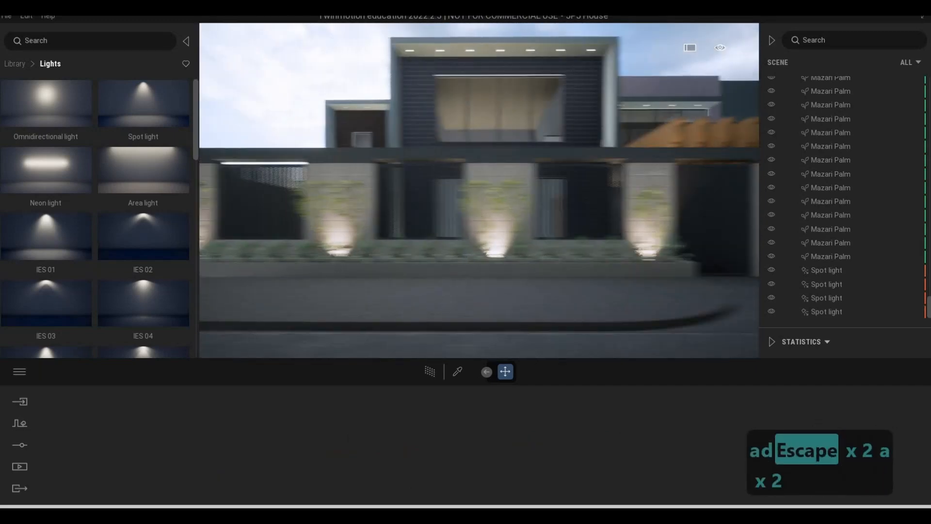
key(s)
key(a)
key(s)
key(q)
key(e)
key(w)
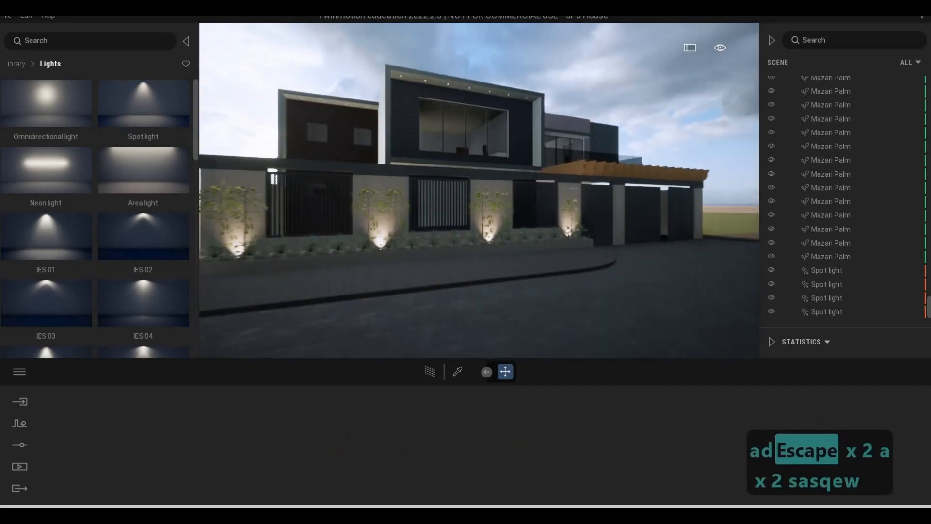
key(s)
key(w)
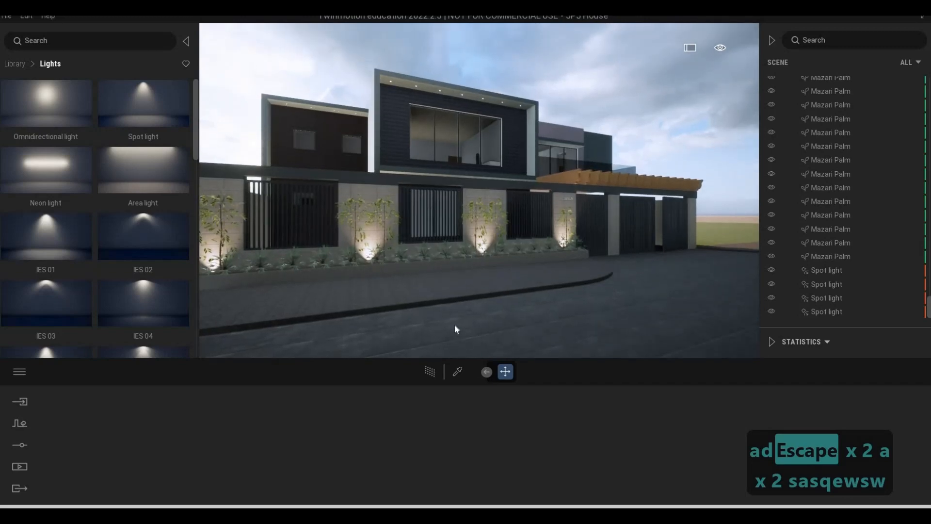